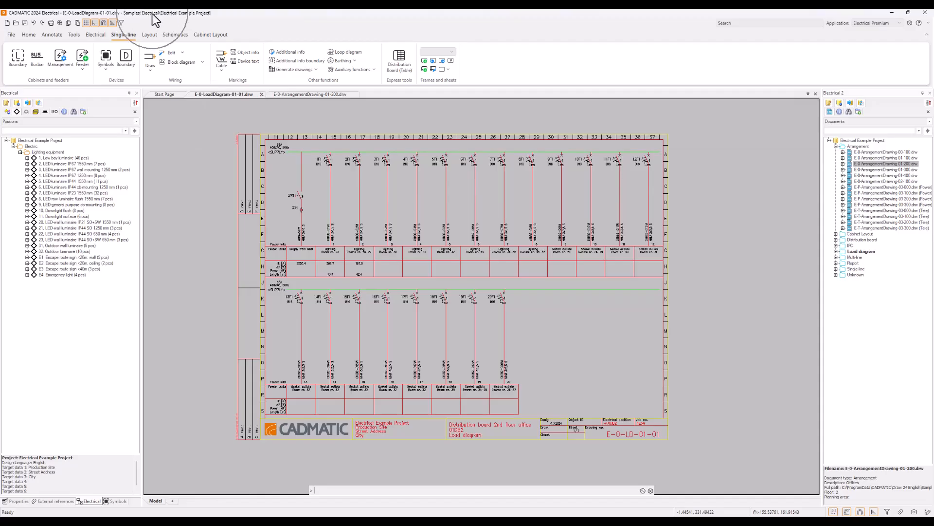
Browse from the exercise drawings directory to the Electrical Example Project folder, and locate E-0-LoadDiagram-01-01.drw
{"action": "left_click", "coordinate": [12, 36]}
{"action": "mouse_move", "coordinate": [40, 63]}
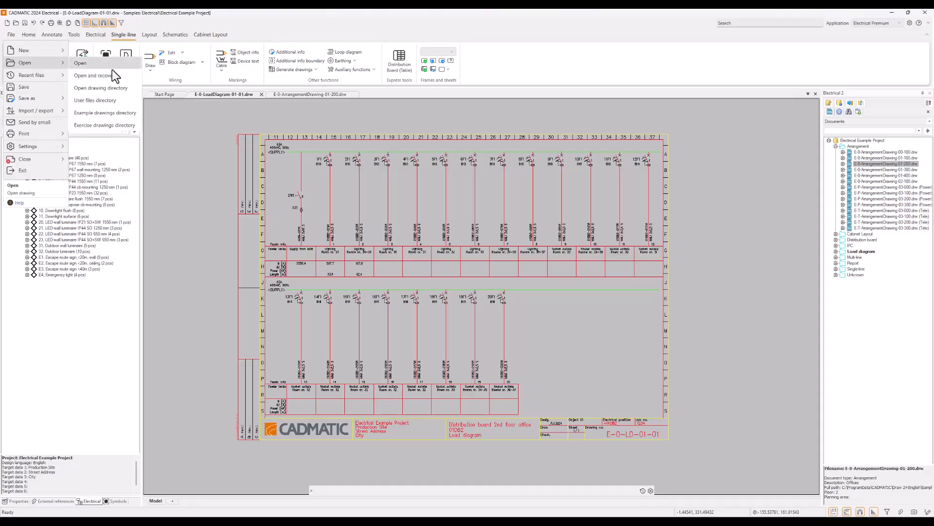
{"action": "left_click", "coordinate": [138, 125]}
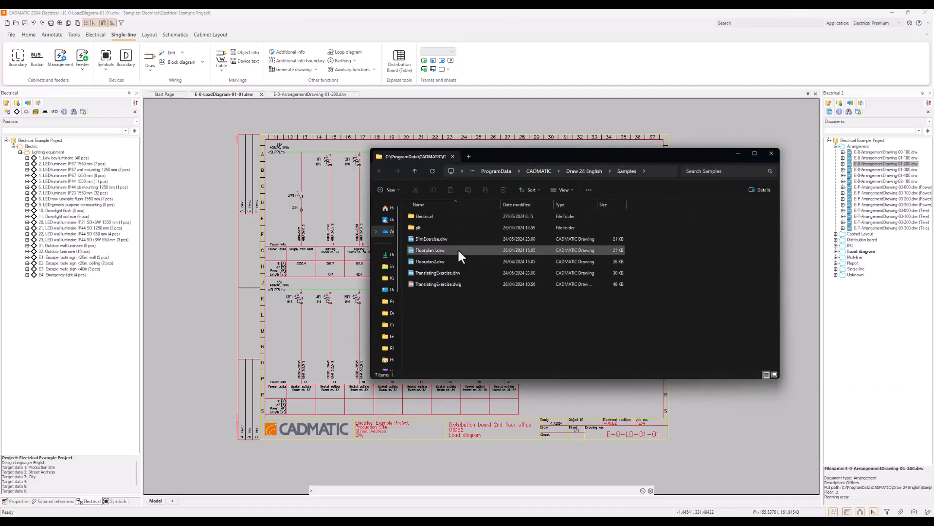
{"action": "double_click", "coordinate": [431, 215]}
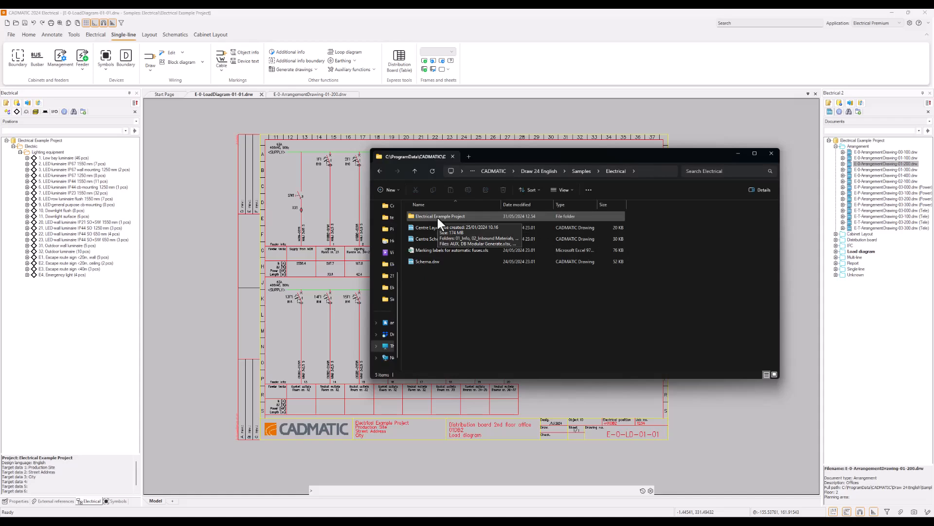
{"action": "double_click", "coordinate": [436, 217]}
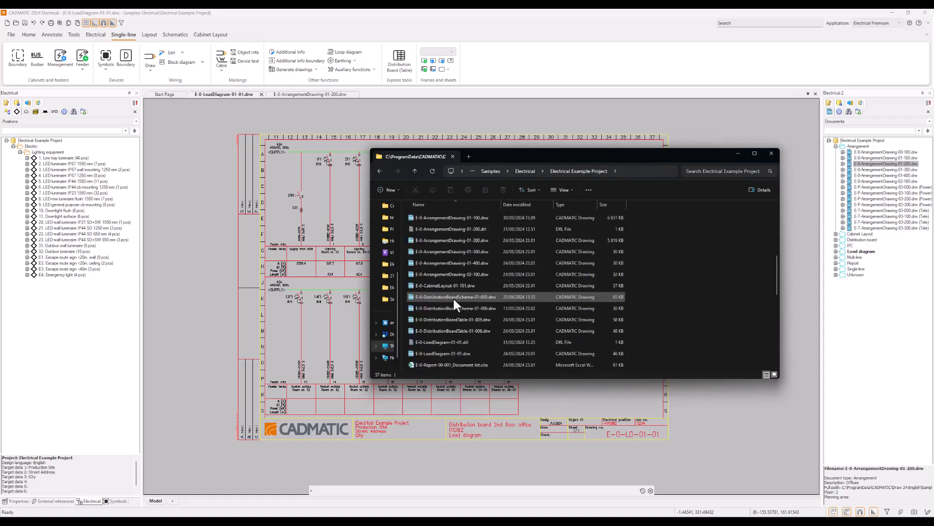
{"action": "left_click", "coordinate": [443, 354]}
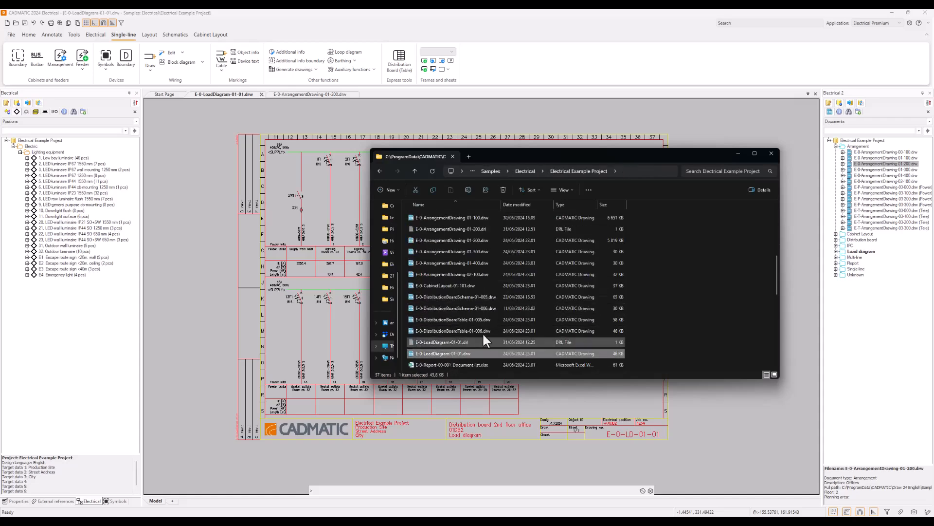
{"action": "left_click", "coordinate": [738, 153]}
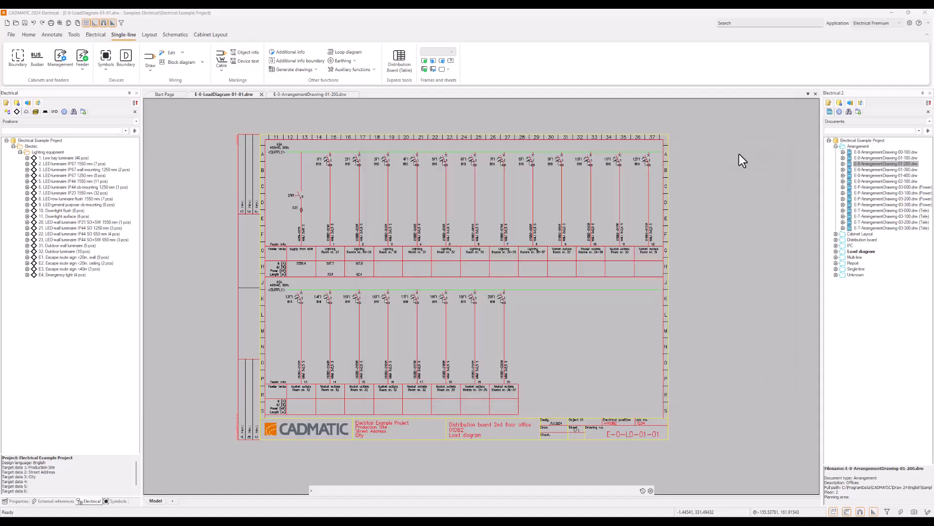
Check the application level selection and expand the Load diagram group in the project's document tree
{"action": "left_click", "coordinate": [900, 23]}
{"action": "left_click", "coordinate": [900, 23]}
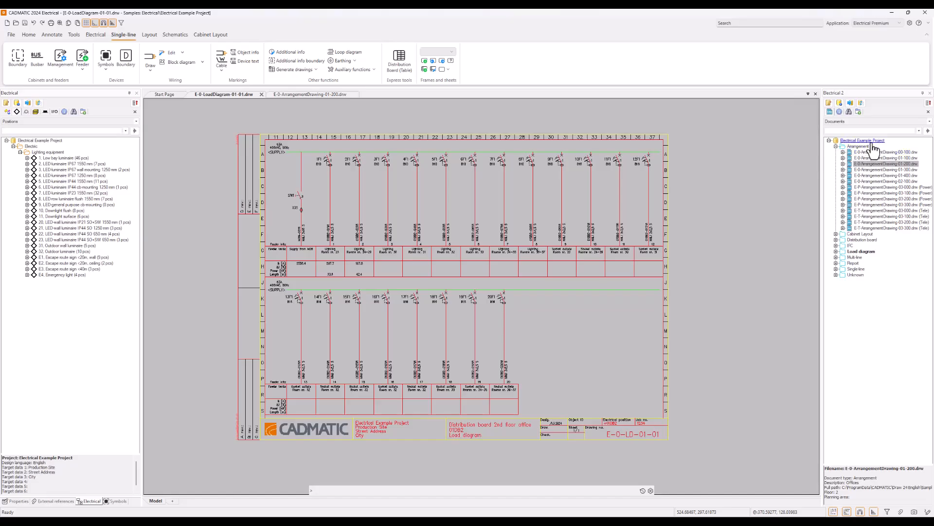
{"action": "left_click", "coordinate": [836, 251]}
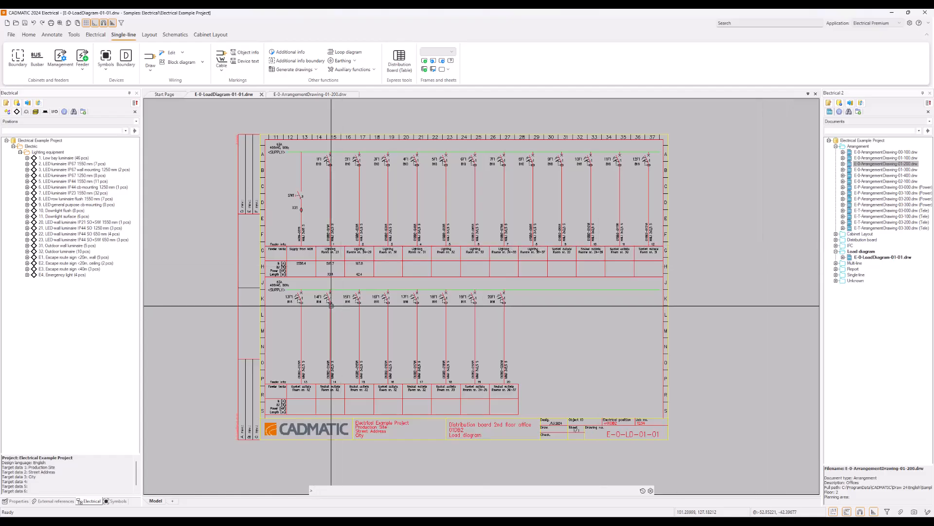
Examine the two feeder rows and the title block of load diagram E-0-LD-01-01
{"action": "mouse_move", "coordinate": [309, 283]}
{"action": "middle_mouse_down"}
{"action": "mouse_move", "coordinate": [347, 300]}
{"action": "mouse_move", "coordinate": [321, 296]}
{"action": "mouse_move", "coordinate": [293, 227]}
{"action": "middle_mouse_up"}
{"action": "scroll", "coordinate": [347, 300], "scroll_direction": "up", "scroll_amount": 3}
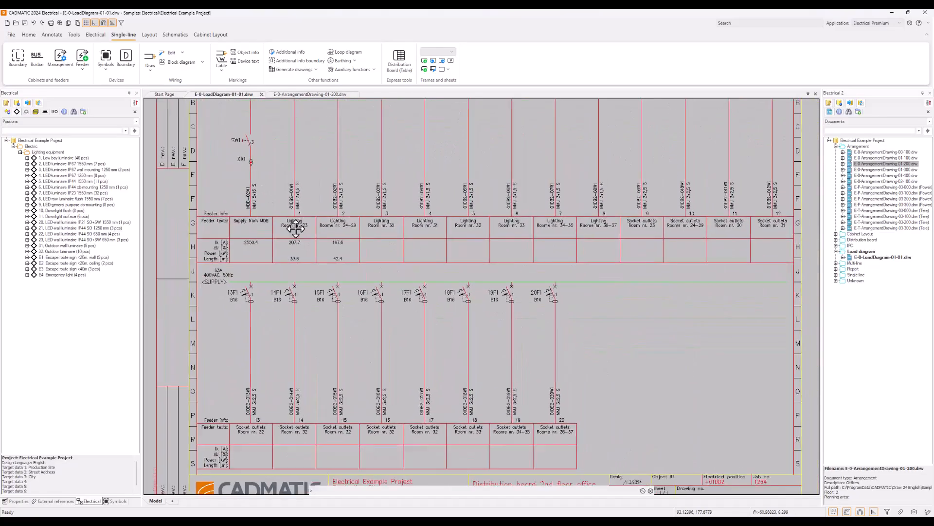
{"action": "scroll", "coordinate": [315, 261], "scroll_direction": "down", "scroll_amount": 3}
{"action": "scroll", "coordinate": [593, 399], "scroll_direction": "up", "scroll_amount": 3}
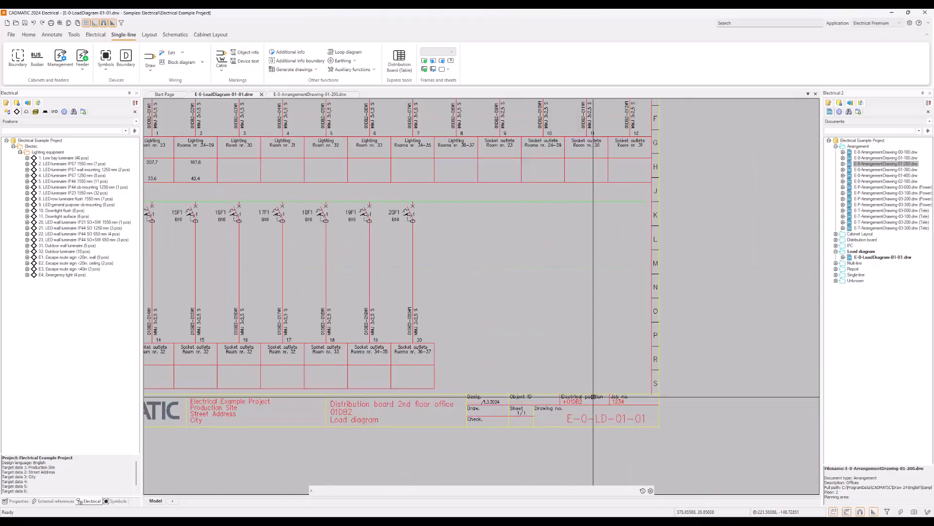
{"action": "scroll", "coordinate": [527, 363], "scroll_direction": "down", "scroll_amount": 3}
{"action": "middle_click_drag", "start_coordinate": [515, 362], "coordinate": [572, 405]}
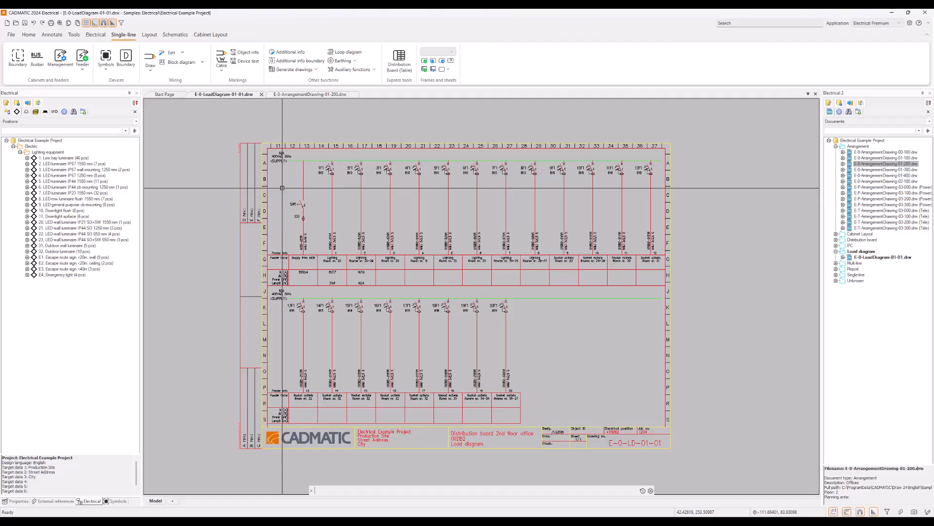
Identify the load diagram's drawing frame and examine the Electrical position field in its title block
{"action": "left_click", "coordinate": [270, 143]}
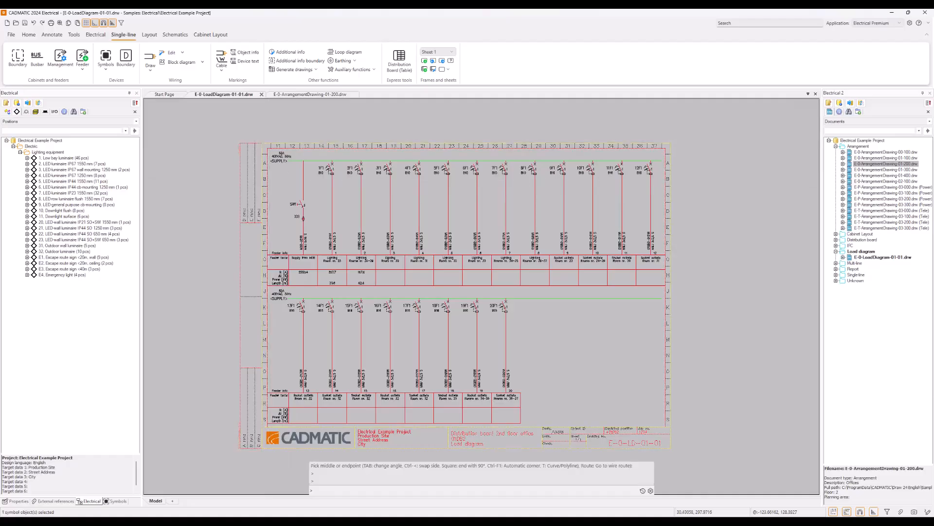
{"action": "key", "text": "Escape"}
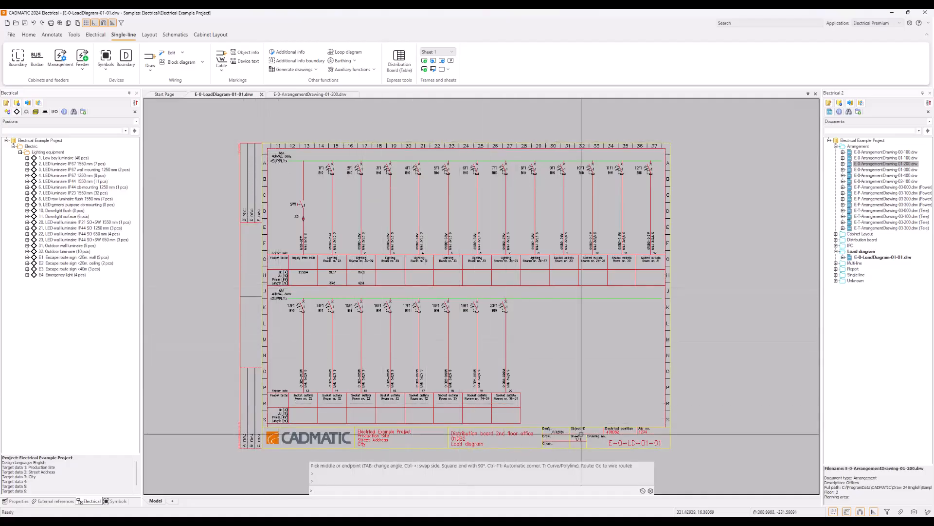
{"action": "scroll", "coordinate": [618, 415], "scroll_direction": "up", "scroll_amount": 5}
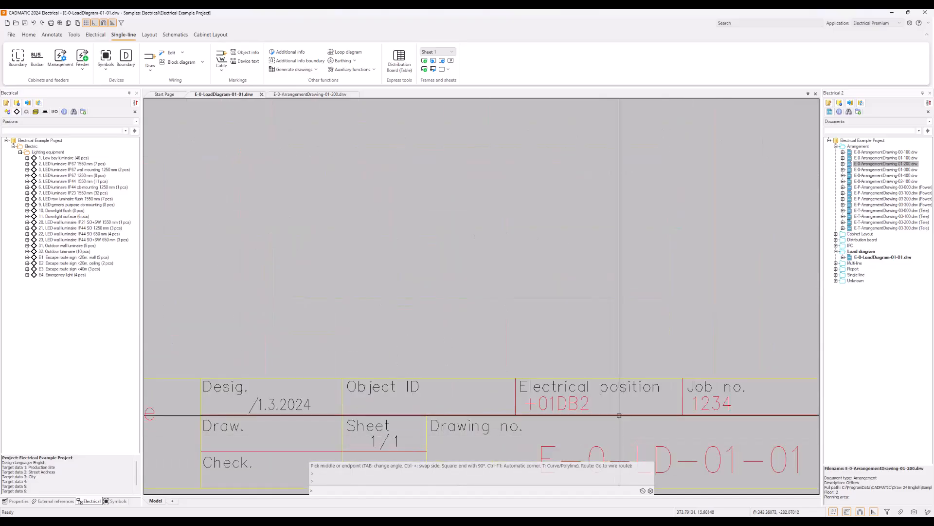
{"action": "left_click", "coordinate": [512, 363]}
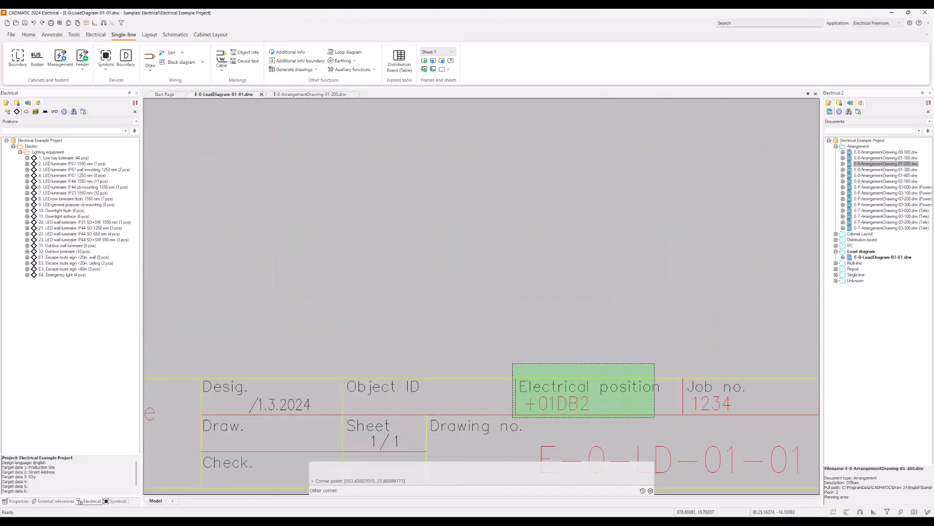
{"action": "left_click", "coordinate": [666, 417]}
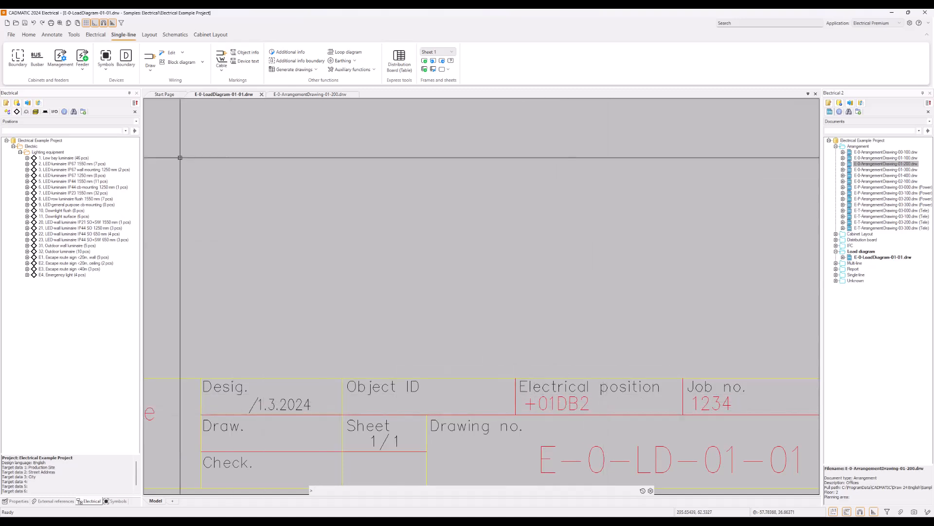
Show the distribution boards and feeders in the first project tree, and collapse lighting groups 1 and 2 under +01DB2
{"action": "left_click", "coordinate": [45, 112]}
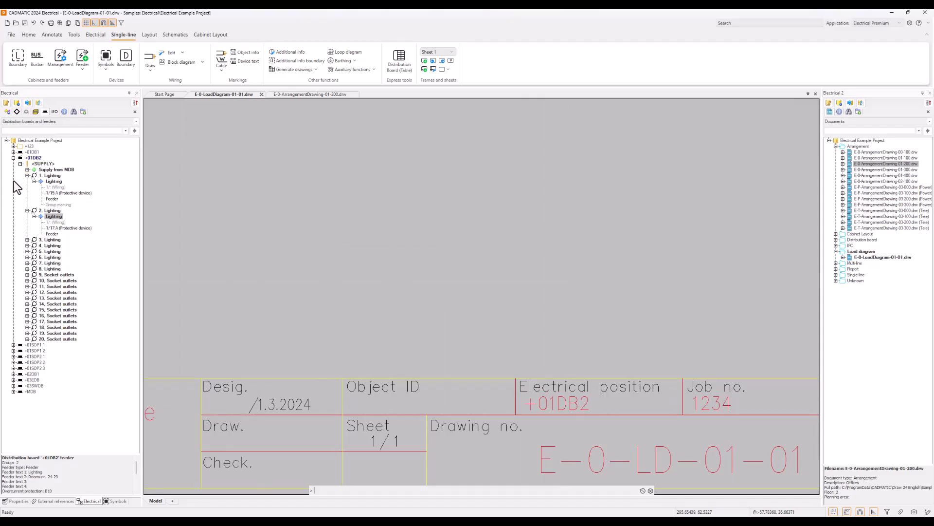
{"action": "left_click", "coordinate": [27, 210]}
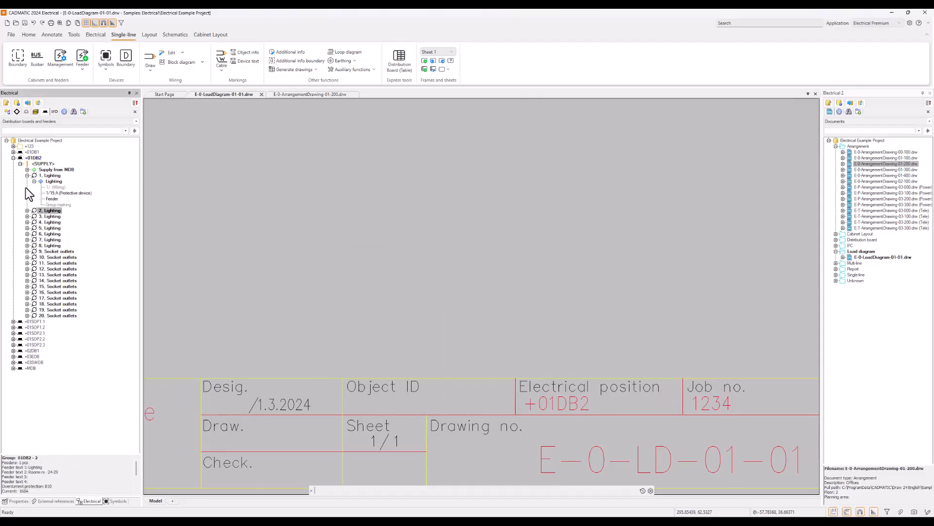
{"action": "left_click", "coordinate": [27, 175]}
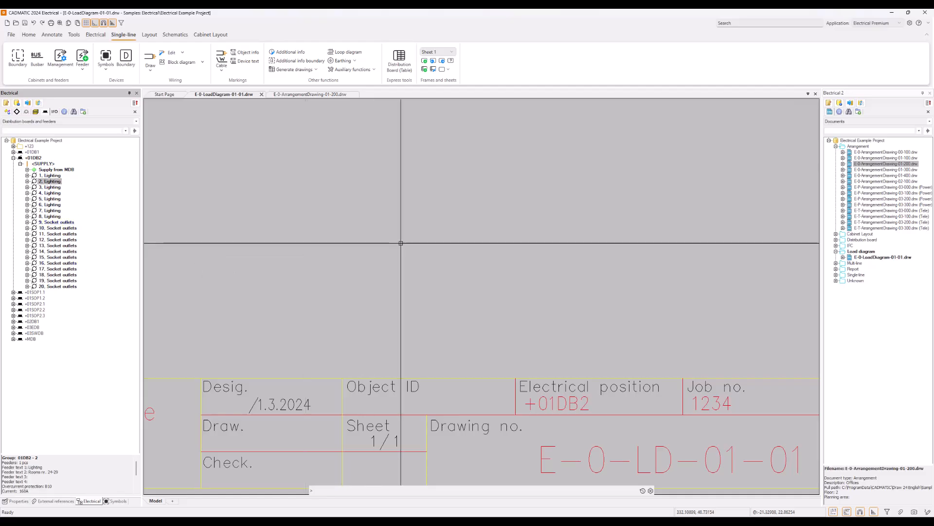
Switch the second project tree to Devices (location) and expand distribution board +01DB2
{"action": "scroll", "coordinate": [409, 241], "scroll_direction": "down", "scroll_amount": 3}
{"action": "scroll", "coordinate": [431, 256], "scroll_direction": "down", "scroll_amount": 5}
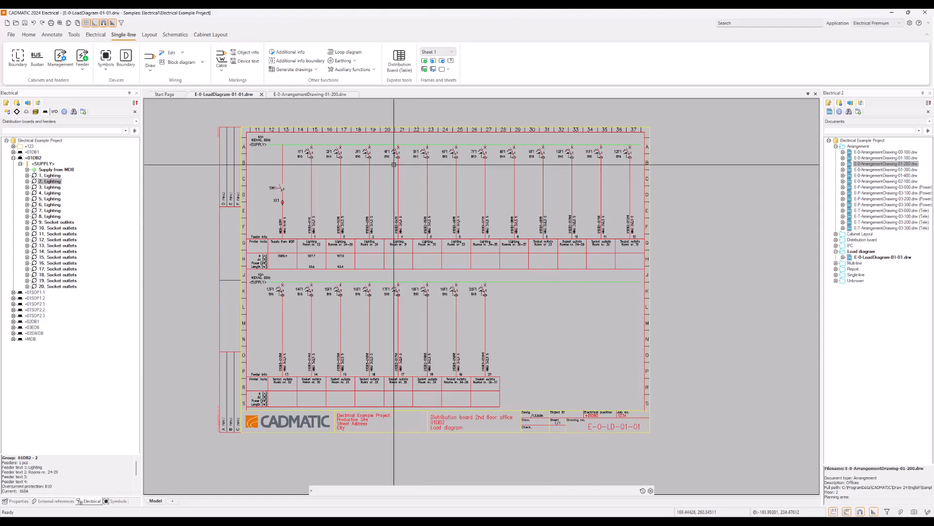
{"action": "left_click", "coordinate": [918, 121]}
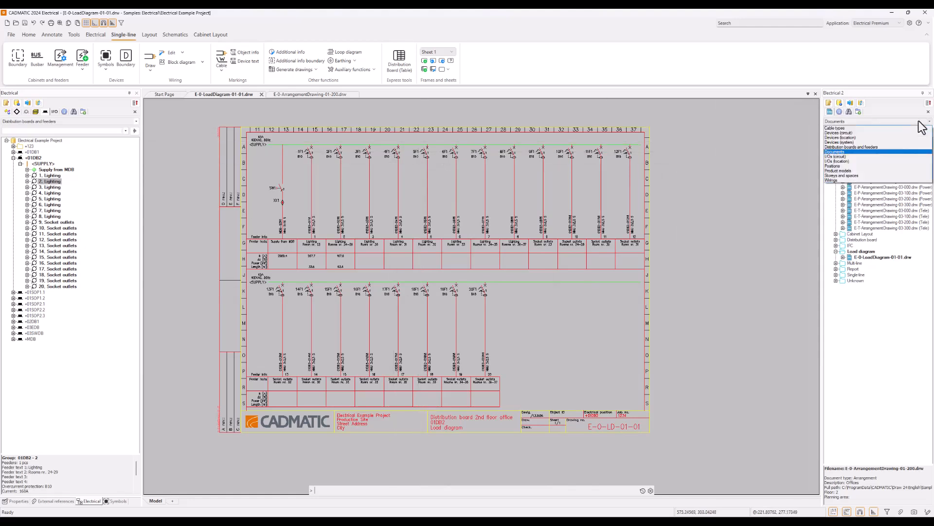
{"action": "left_click", "coordinate": [850, 138]}
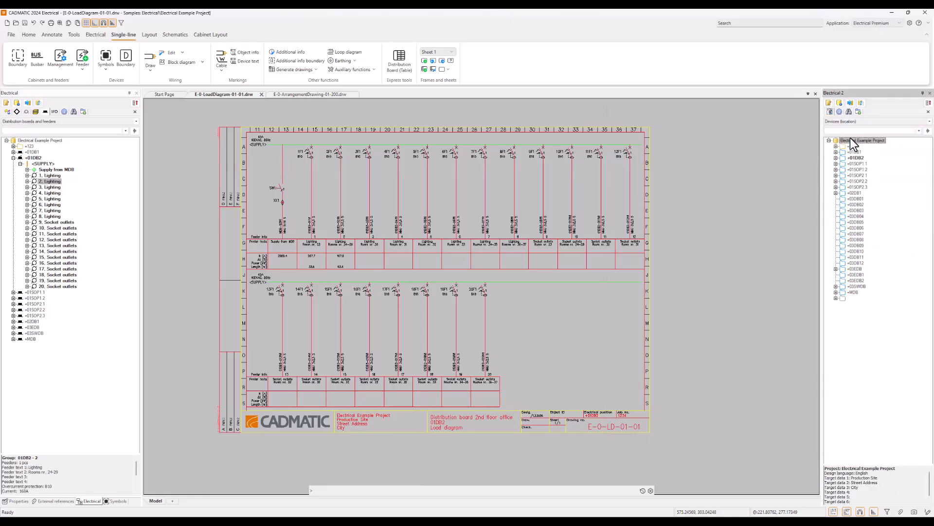
{"action": "left_click", "coordinate": [837, 158]}
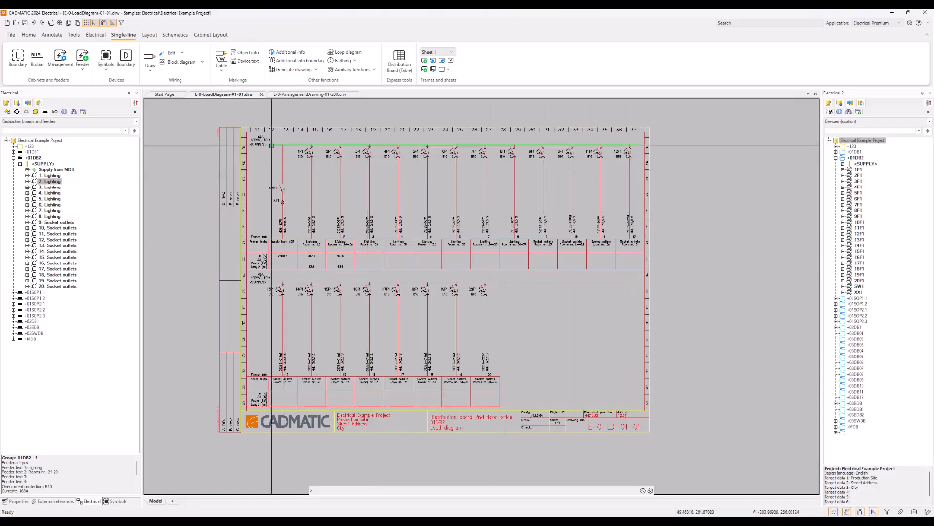
Examine the <SUPPLY> label and the current and voltage text of the upper busbar by selecting each one
{"action": "scroll", "coordinate": [271, 145], "scroll_direction": "up", "scroll_amount": 3}
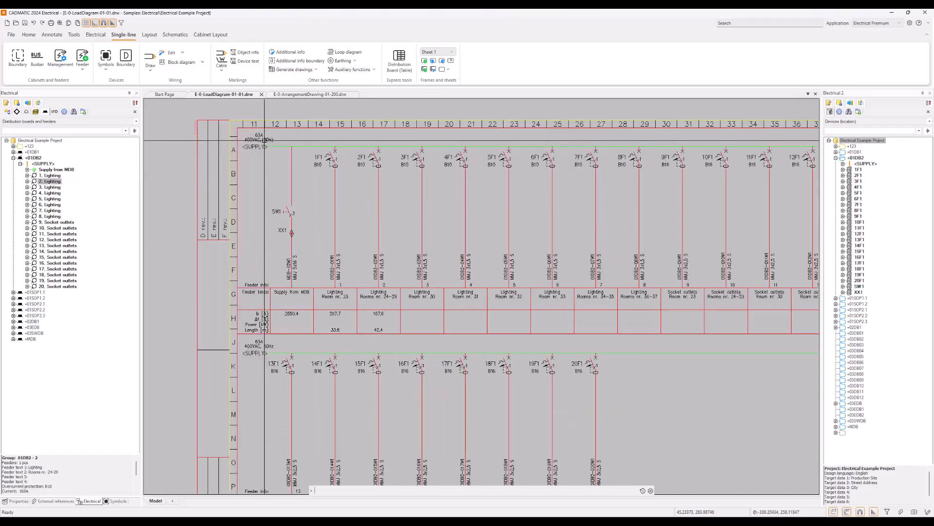
{"action": "left_click", "coordinate": [264, 140]}
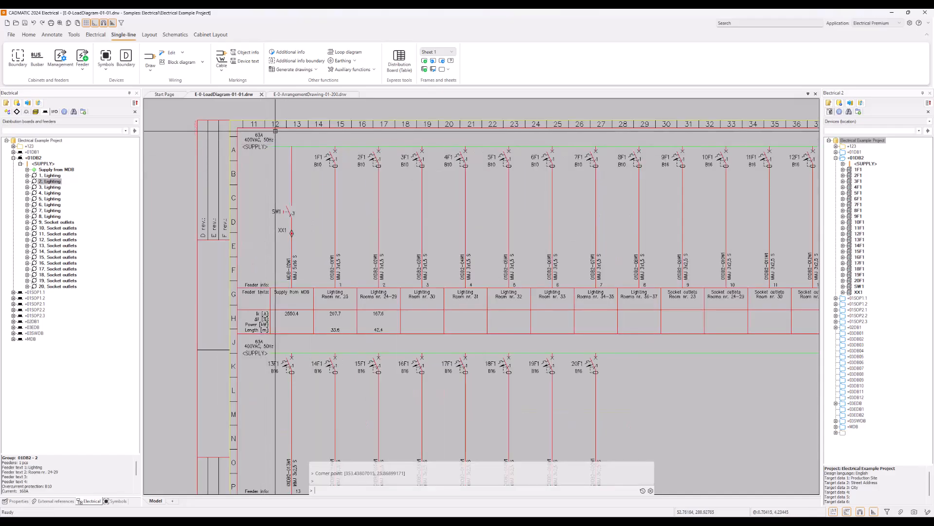
{"action": "left_click", "coordinate": [44, 164]}
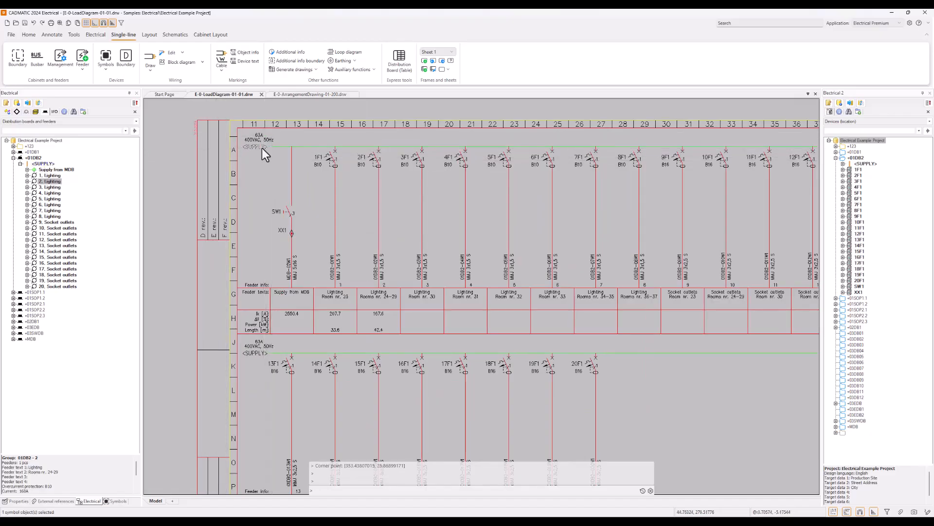
{"action": "key", "text": "Escape"}
{"action": "scroll", "coordinate": [300, 144], "scroll_direction": "up", "scroll_amount": 5}
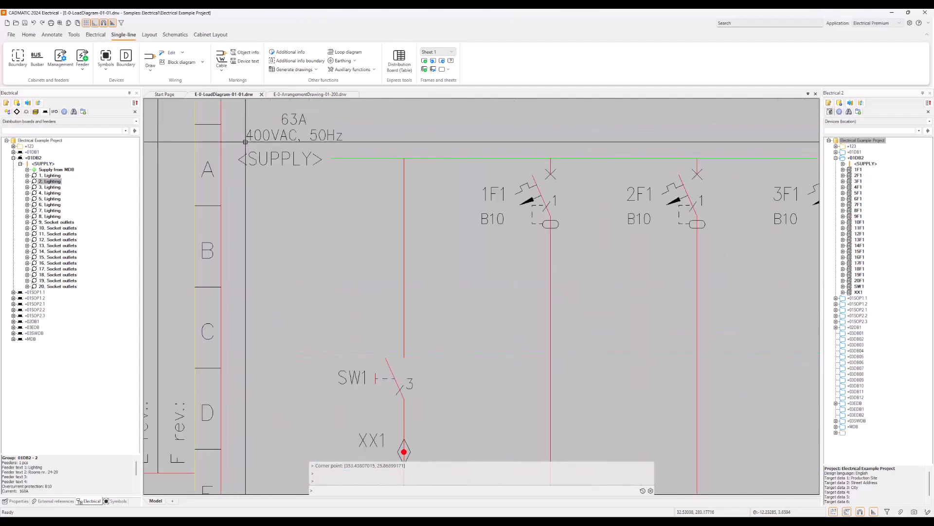
{"action": "left_click", "coordinate": [312, 161]}
{"action": "left_click", "coordinate": [322, 168]}
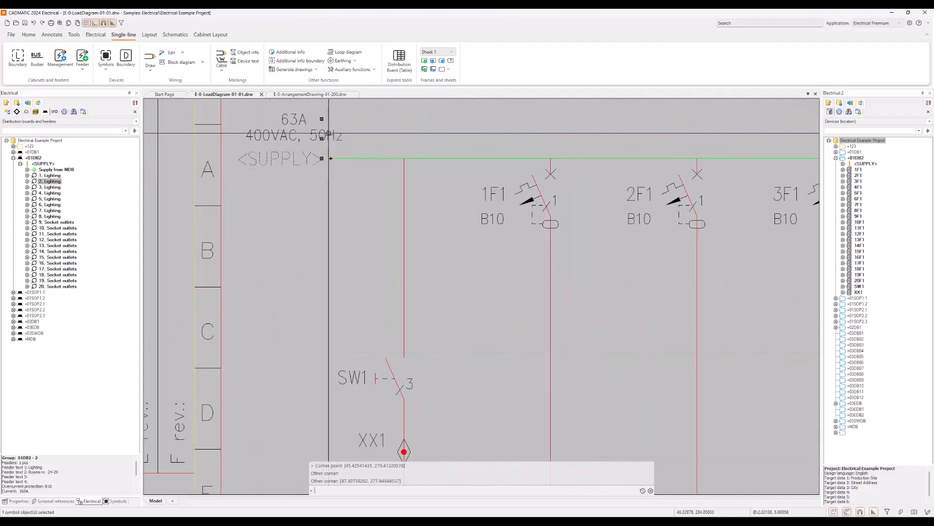
{"action": "middle_click_drag", "start_coordinate": [325, 142], "coordinate": [302, 187]}
{"action": "left_click", "coordinate": [271, 184]}
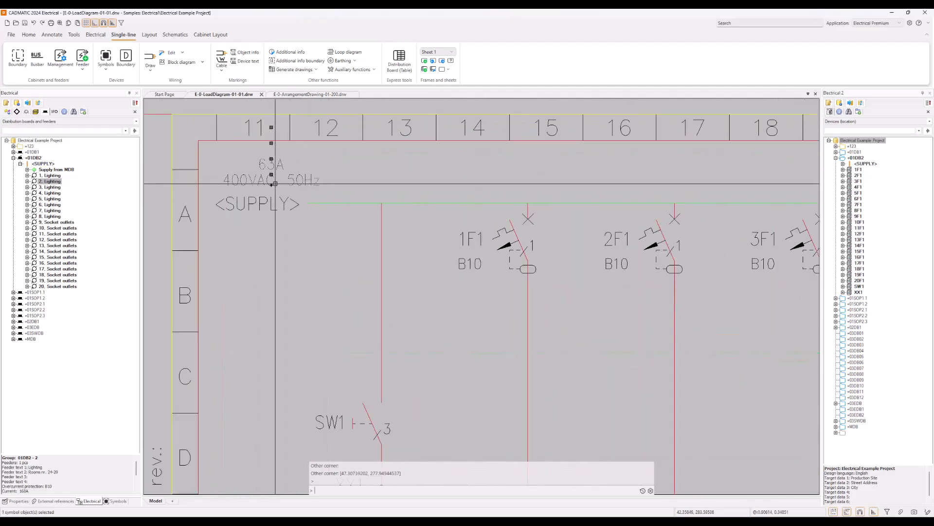
{"action": "key", "text": "Escape"}
Select the upper <SUPPLY> busbar line to check its extent, and view the device information of its rating text
{"action": "left_click", "coordinate": [323, 204]}
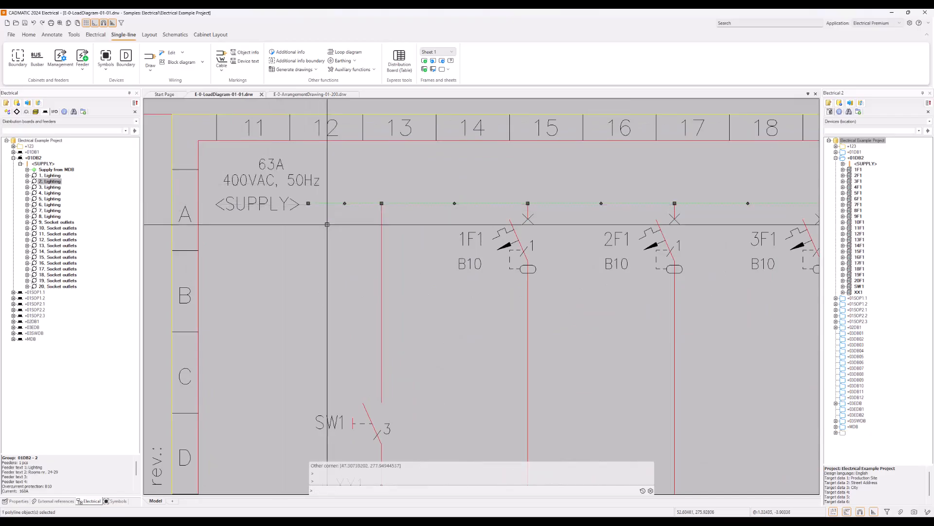
{"action": "scroll", "coordinate": [331, 225], "scroll_direction": "down", "scroll_amount": 5}
{"action": "scroll", "coordinate": [331, 225], "scroll_direction": "down", "scroll_amount": 2}
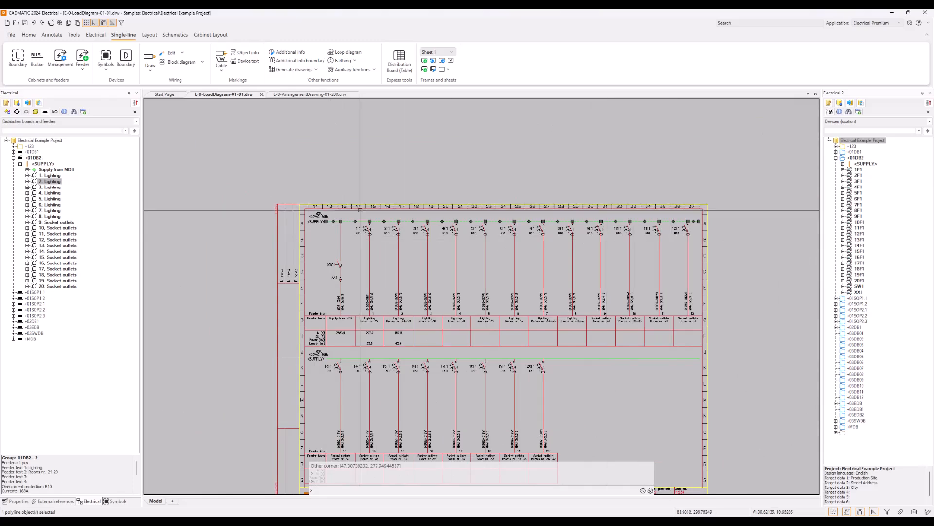
{"action": "scroll", "coordinate": [336, 217], "scroll_direction": "up", "scroll_amount": 5}
{"action": "key", "text": "Escape"}
{"action": "scroll", "coordinate": [336, 218], "scroll_direction": "down", "scroll_amount": 2}
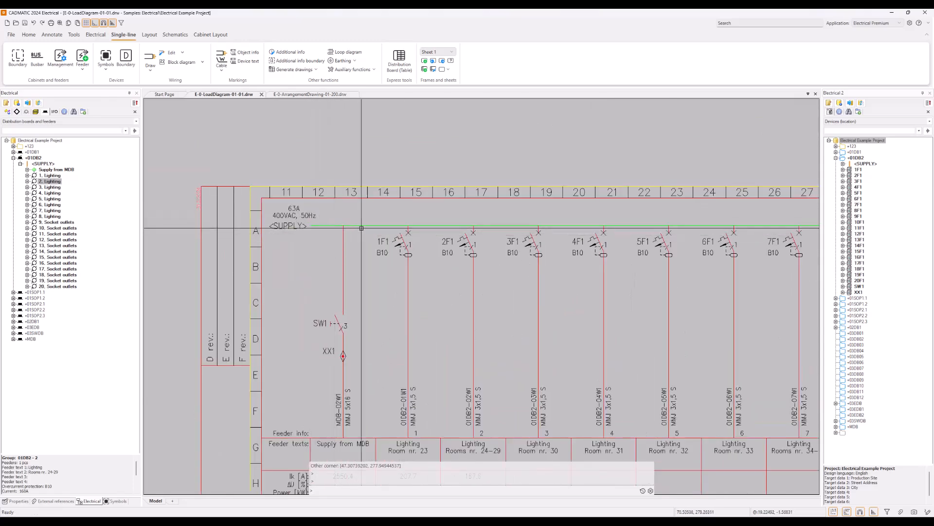
{"action": "left_click", "coordinate": [325, 228]}
{"action": "key", "text": "Escape"}
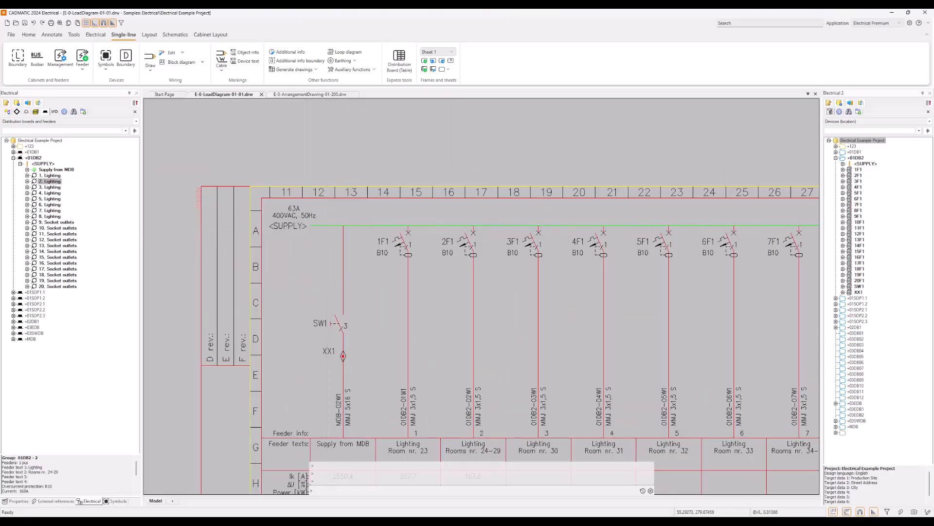
{"action": "mouse_move", "coordinate": [319, 225]}
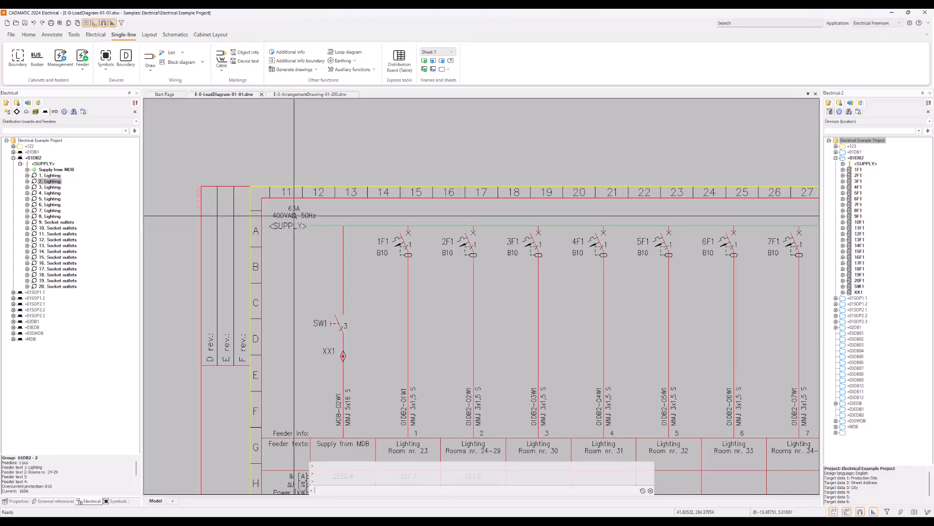
{"action": "mouse_move", "coordinate": [293, 215]}
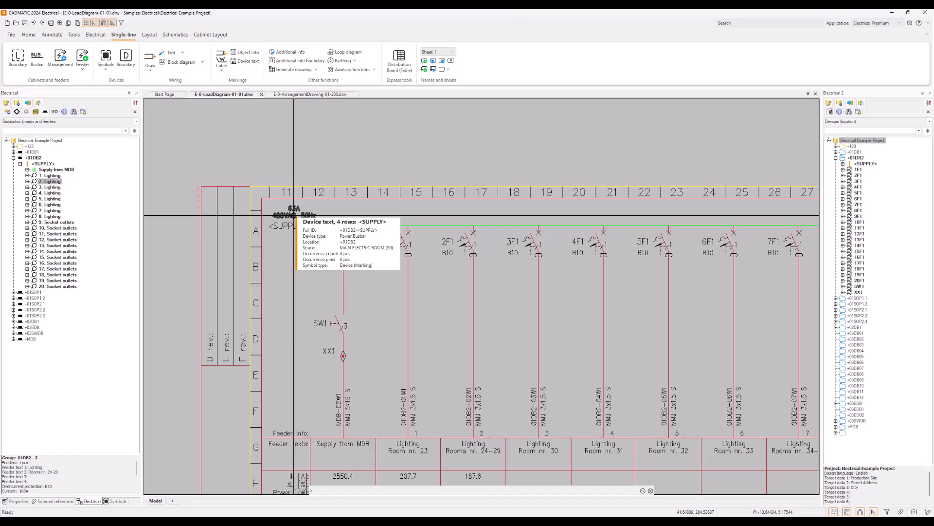
Edit the <SUPPLY> busbar device of +01DB2, setting its device text 2 to 50A
{"action": "right_click", "coordinate": [42, 165]}
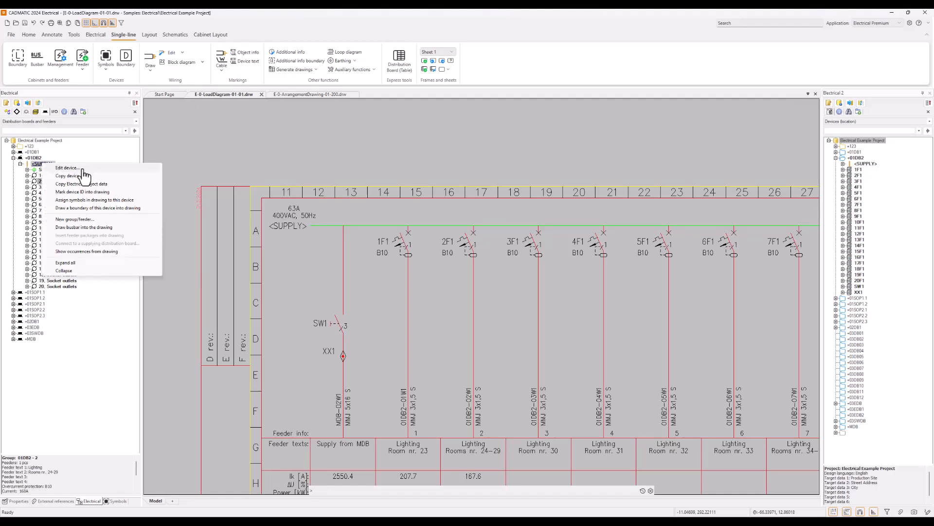
{"action": "left_click", "coordinate": [68, 168]}
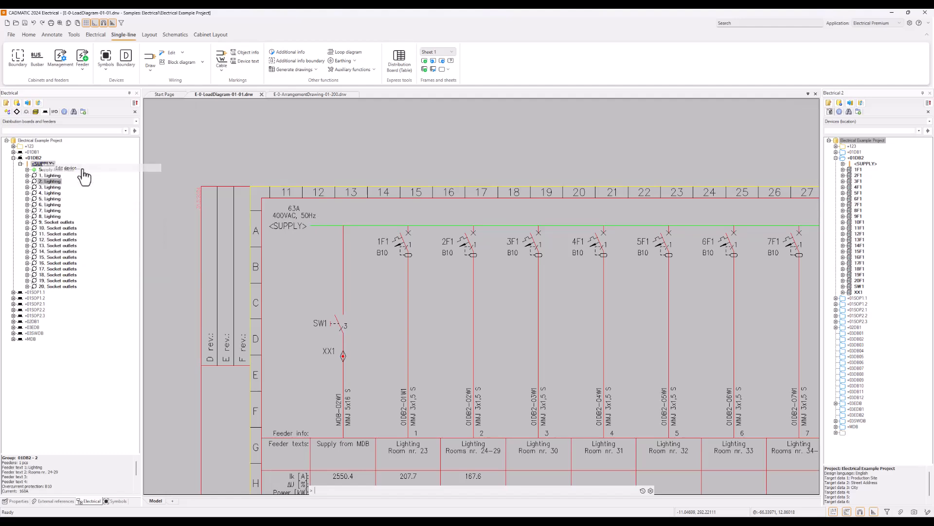
{"action": "left_click", "coordinate": [491, 285]}
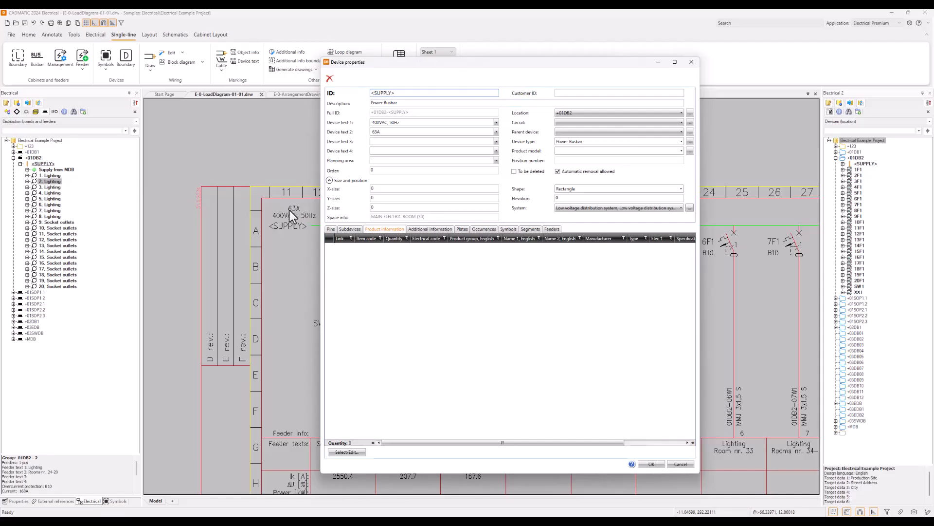
{"action": "double_click", "coordinate": [376, 133]}
{"action": "left_click", "coordinate": [652, 463]}
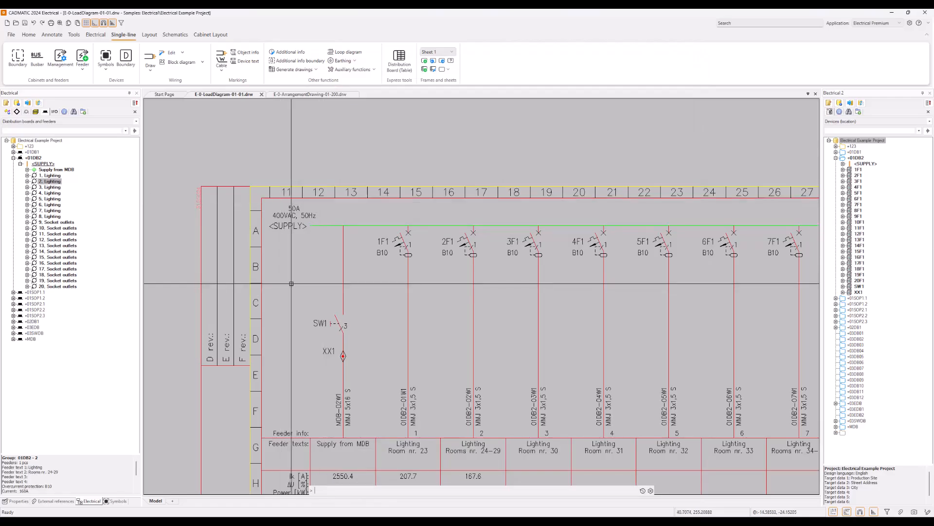
List the occurrences of <SUPPLY> in the second project tree and locate Power Busbar occurrences 1/12.A and 1/12.J in the drawing
{"action": "scroll", "coordinate": [291, 283], "scroll_direction": "down", "scroll_amount": 3}
{"action": "middle_click_drag", "start_coordinate": [273, 292], "coordinate": [245, 255]}
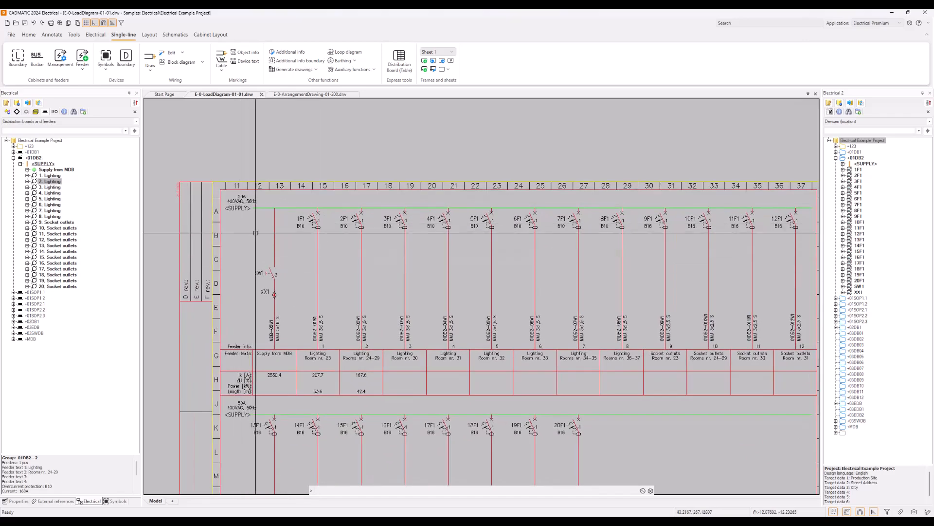
{"action": "scroll", "coordinate": [284, 351], "scroll_direction": "down", "scroll_amount": 2}
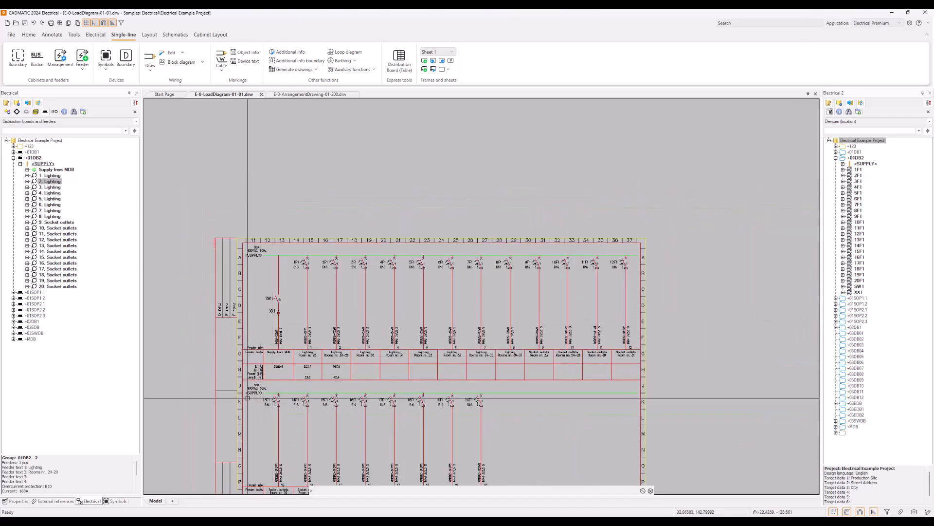
{"action": "left_click", "coordinate": [842, 165]}
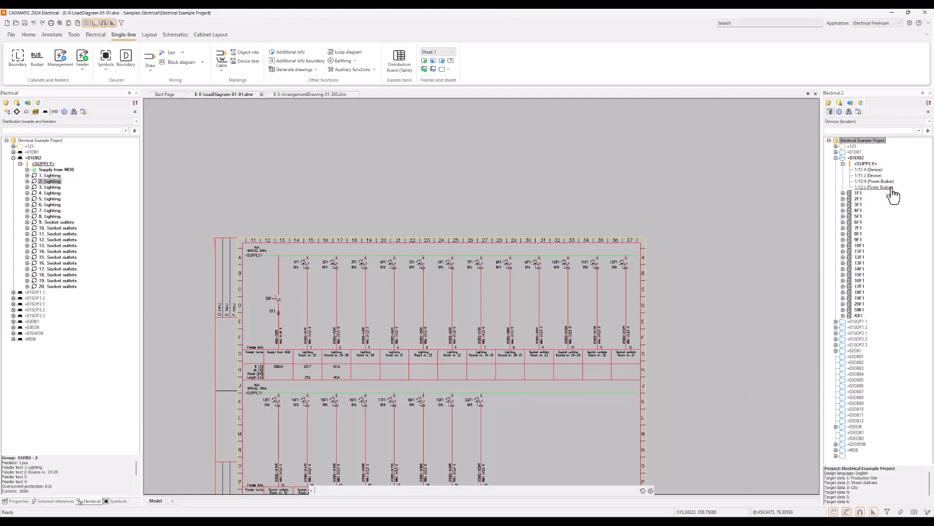
{"action": "left_click", "coordinate": [874, 187]}
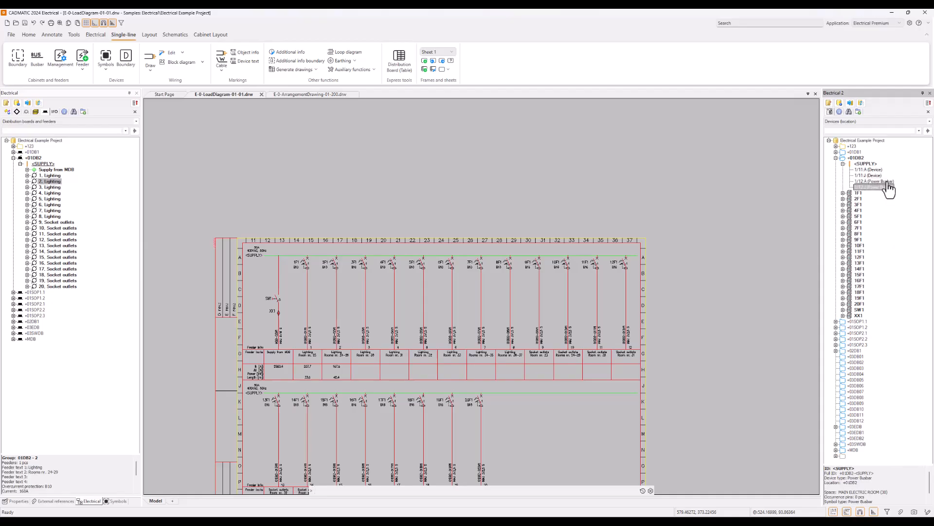
{"action": "right_click", "coordinate": [887, 183]}
{"action": "left_click", "coordinate": [891, 194]}
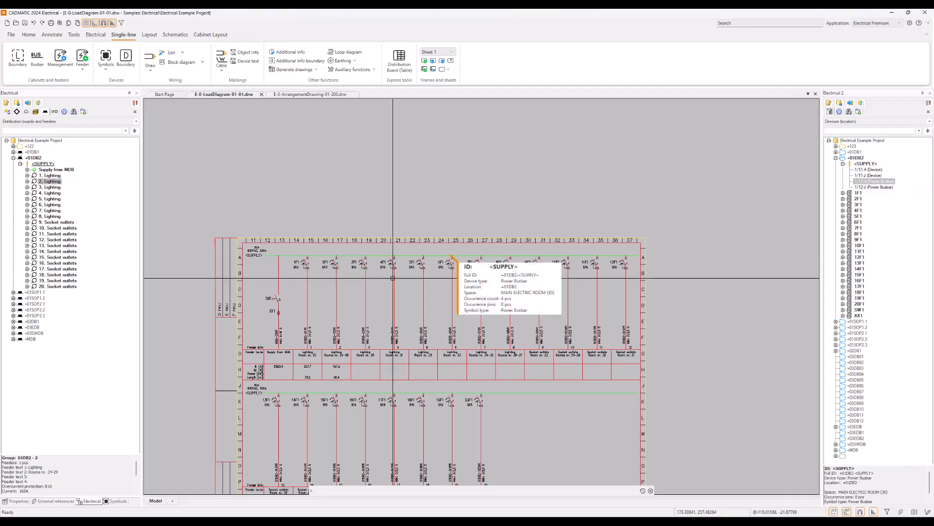
{"action": "left_click", "coordinate": [900, 199]}
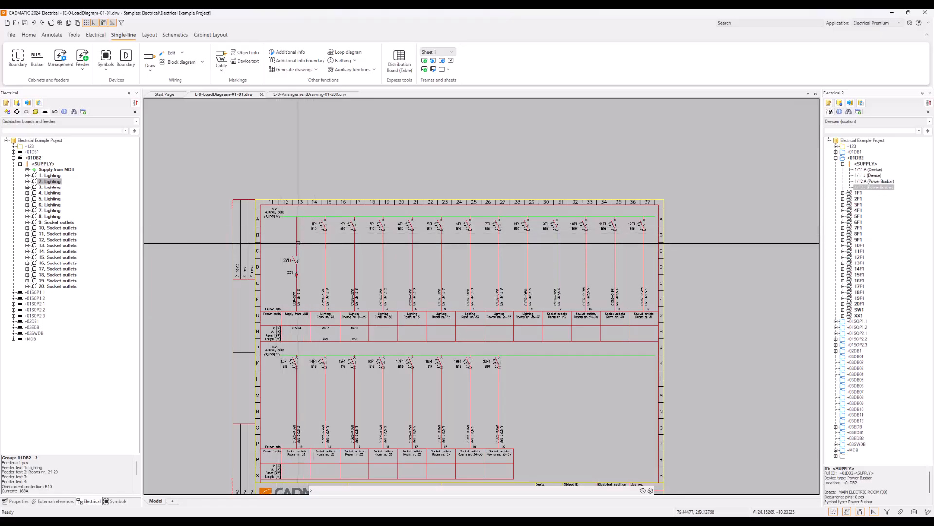
Examine the header symbol holding the feeder info, feeder texts, Ik, ΔU, power and length labels by selecting it
{"action": "scroll", "coordinate": [297, 243], "scroll_direction": "up", "scroll_amount": 3}
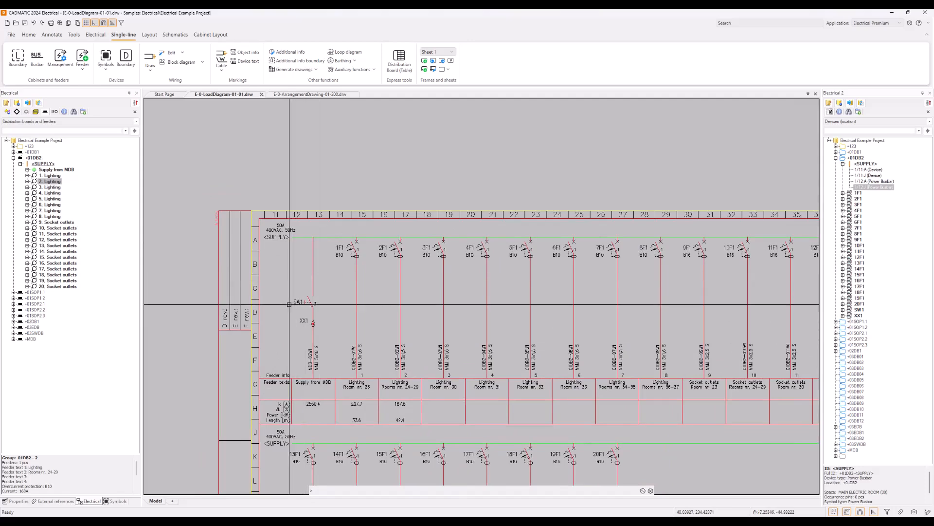
{"action": "middle_click_drag", "start_coordinate": [336, 319], "coordinate": [259, 302]}
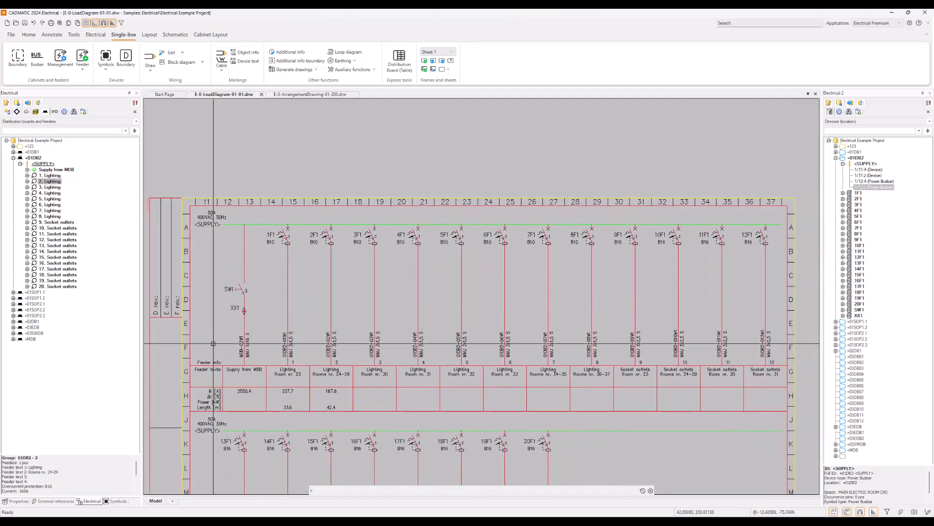
{"action": "left_click", "coordinate": [211, 359]}
{"action": "left_click", "coordinate": [209, 375]}
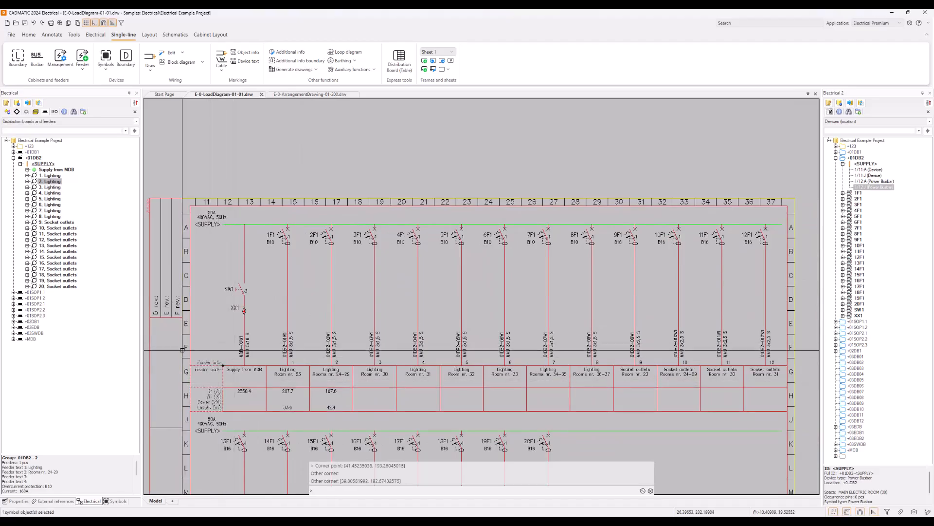
{"action": "scroll", "coordinate": [208, 385], "scroll_direction": "up", "scroll_amount": 3}
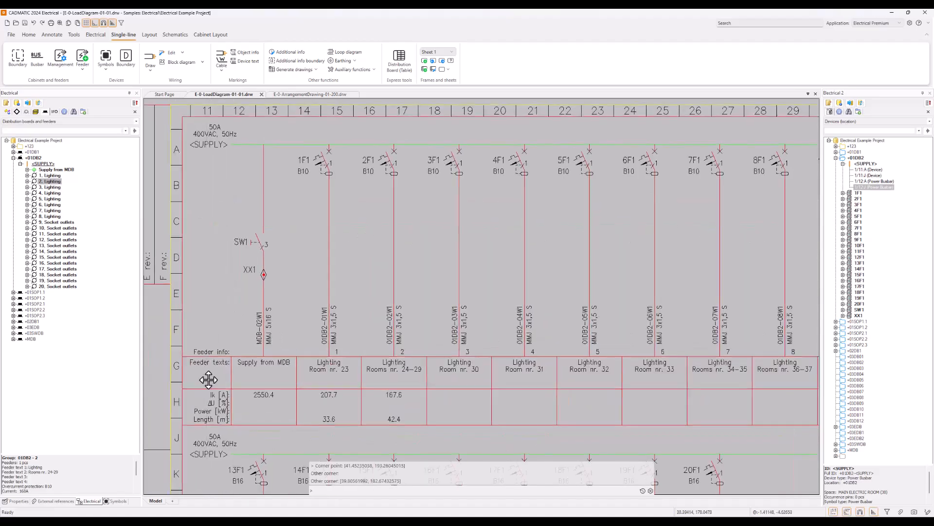
{"action": "middle_click_drag", "start_coordinate": [206, 382], "coordinate": [268, 354]}
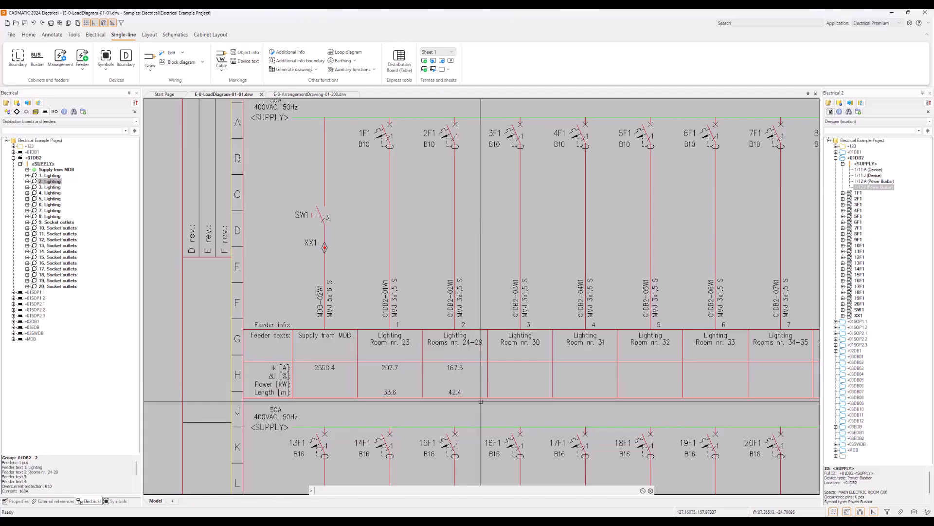
{"action": "scroll", "coordinate": [481, 401], "scroll_direction": "down", "scroll_amount": 2}
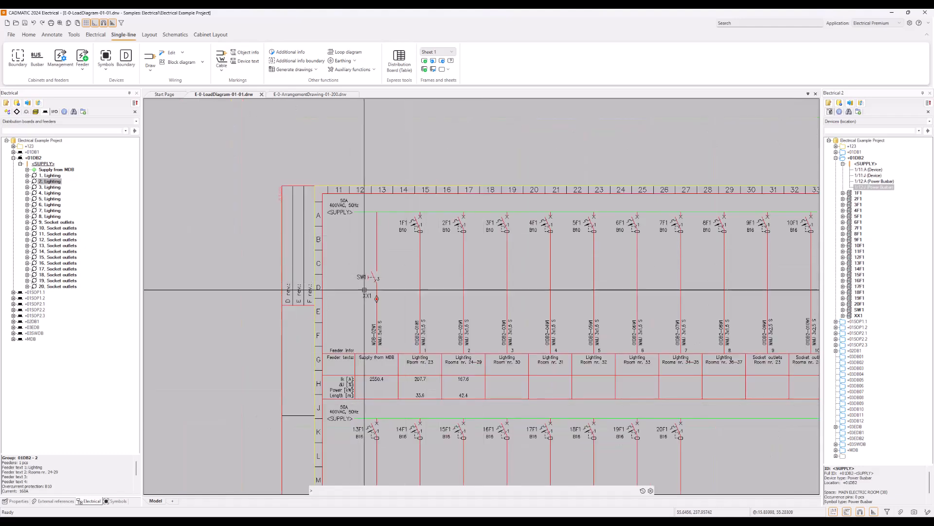
{"action": "left_click", "coordinate": [342, 380]}
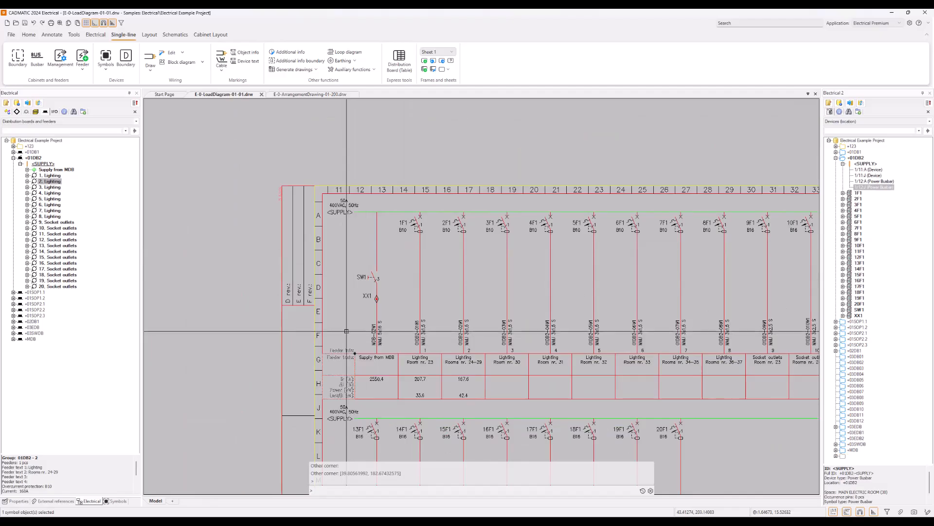
{"action": "key", "text": "Escape"}
Select the Supply from MDB feeder and the Room nr. 23 lighting feeder to check which objects each group contains
{"action": "left_click", "coordinate": [377, 269]}
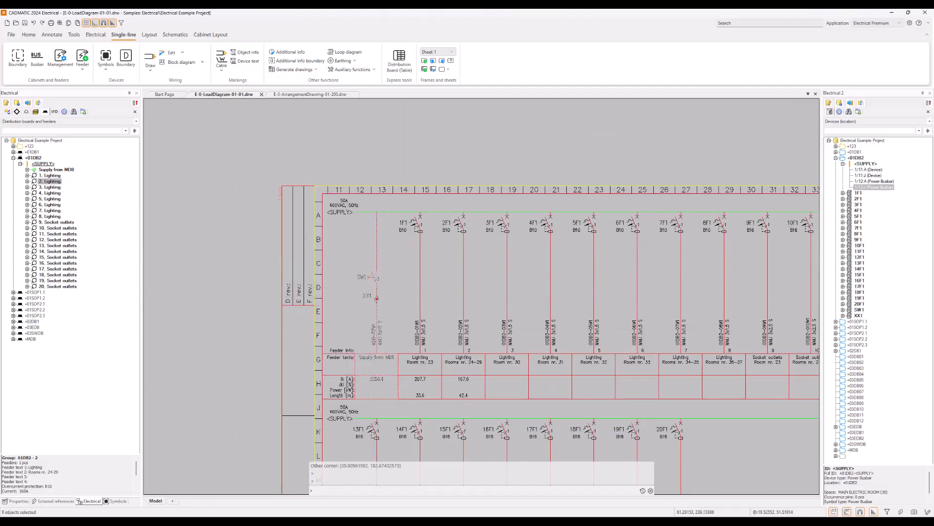
{"action": "key", "text": "Escape"}
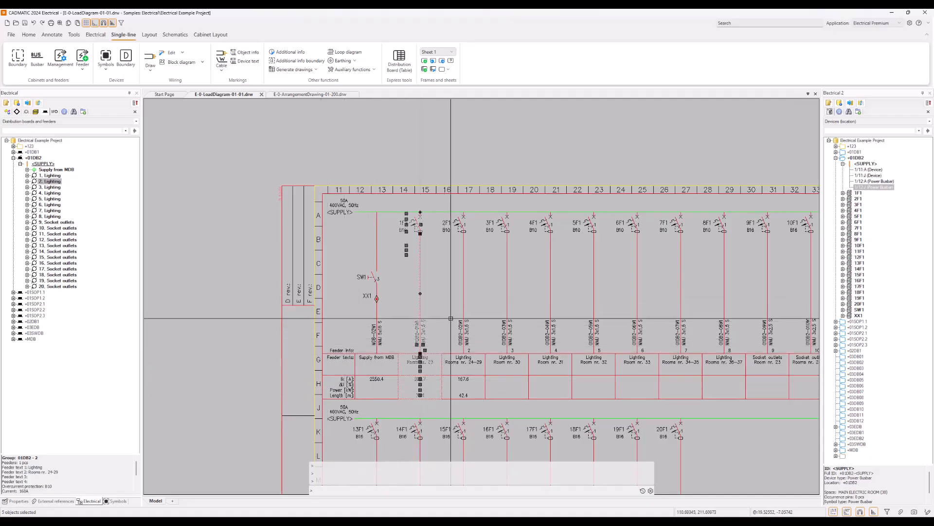
{"action": "left_click", "coordinate": [377, 328]}
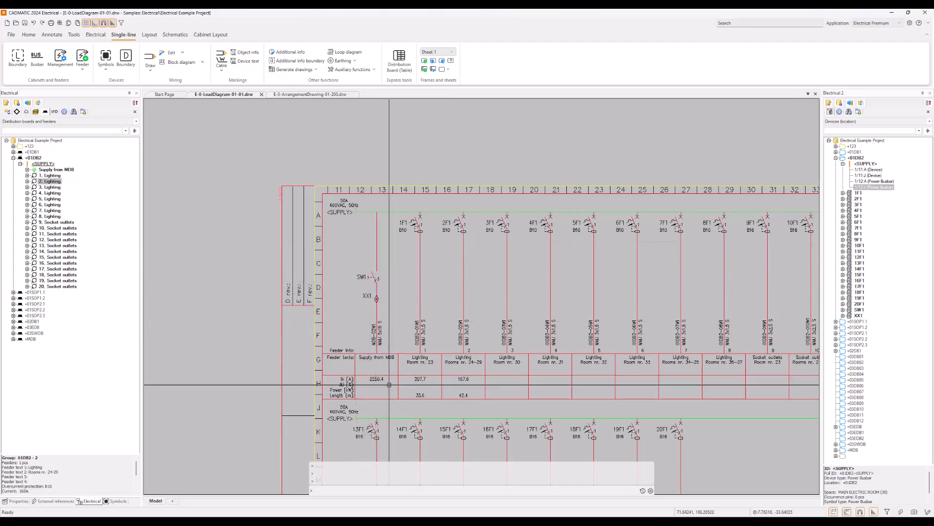
{"action": "left_click", "coordinate": [374, 389]}
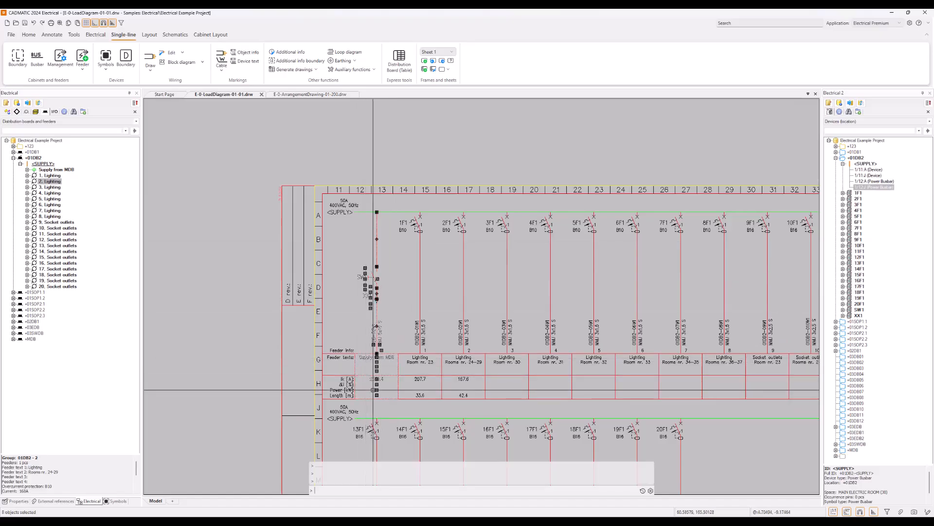
{"action": "key", "text": "Escape"}
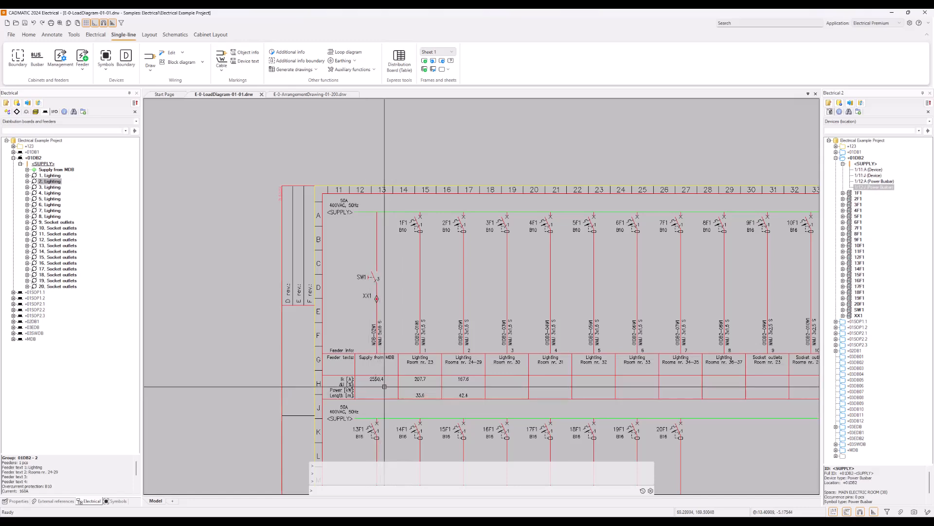
{"action": "scroll", "coordinate": [385, 386], "scroll_direction": "up", "scroll_amount": 3}
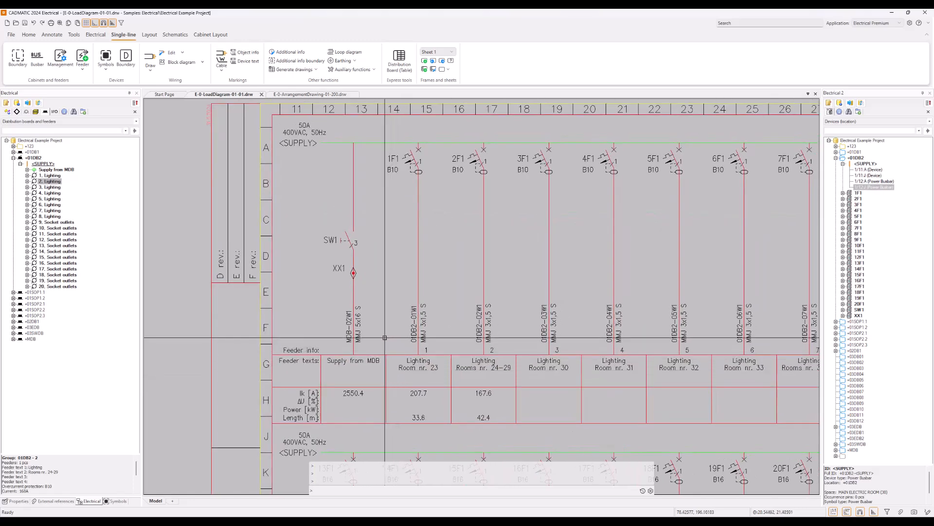
Turn off group selection so that feeder parts can be selected individually
{"action": "left_click", "coordinate": [75, 35]}
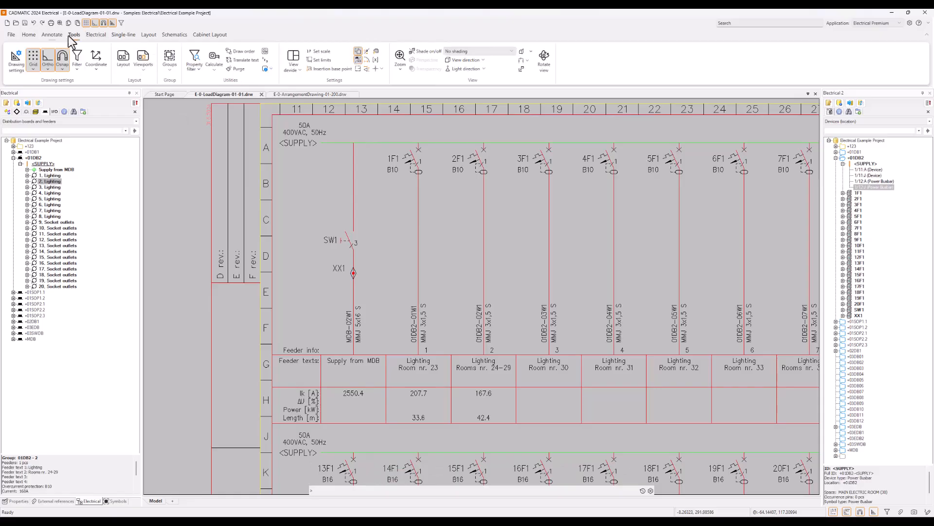
{"action": "left_click", "coordinate": [170, 72]}
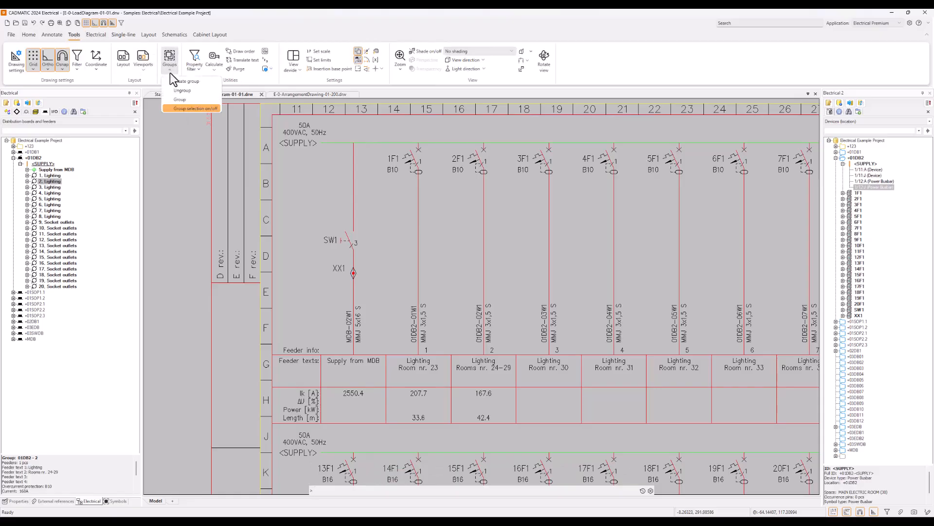
{"action": "left_click", "coordinate": [196, 108]}
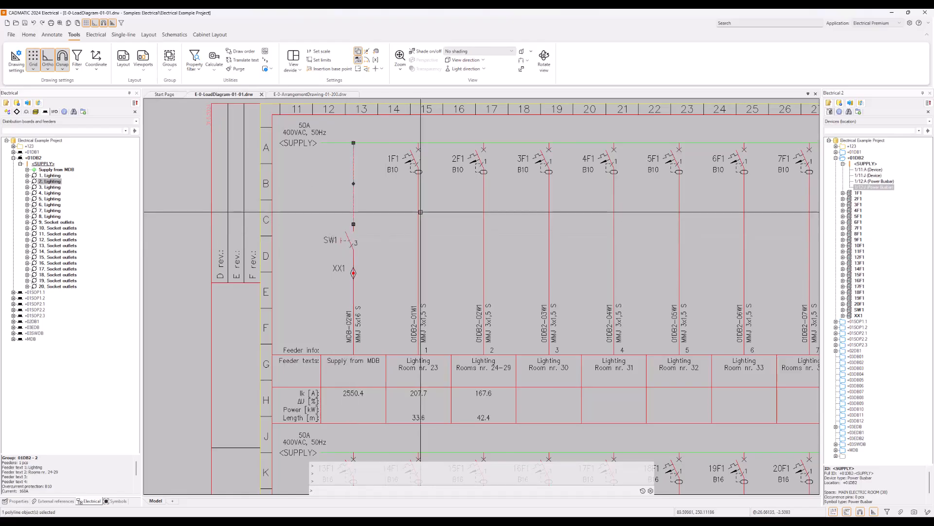
Examine the separate parts of the Room nr. 23 lighting feeder by selecting its 1F1 breaker symbol and its feeder text symbol
{"action": "left_click", "coordinate": [408, 160]}
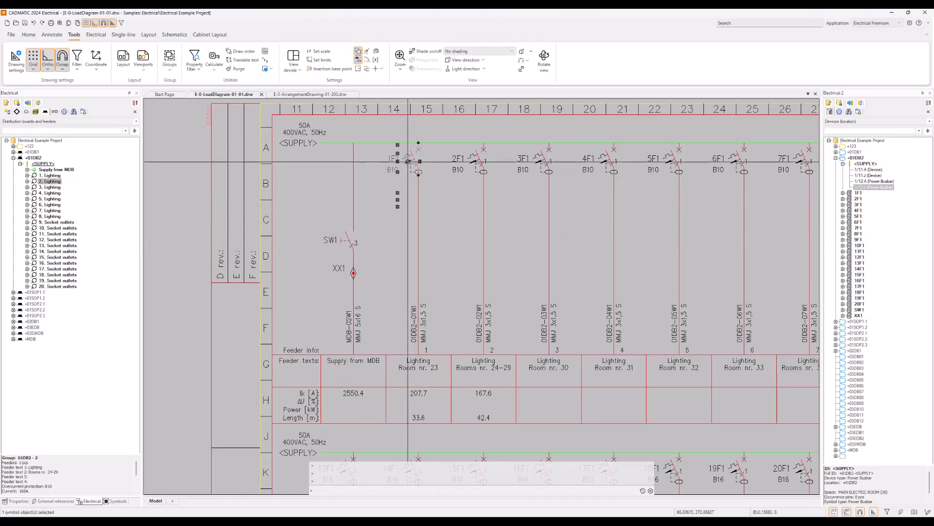
{"action": "left_click", "coordinate": [432, 331]}
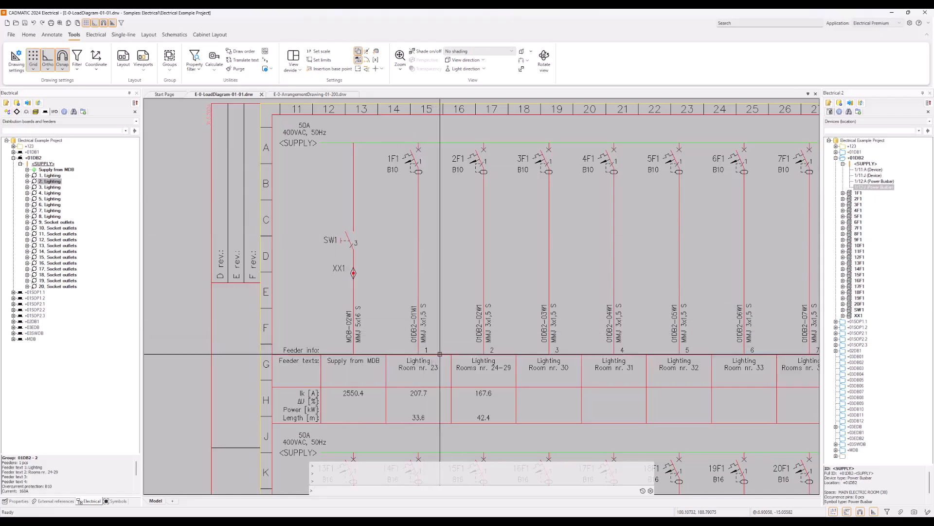
{"action": "left_click", "coordinate": [440, 352]}
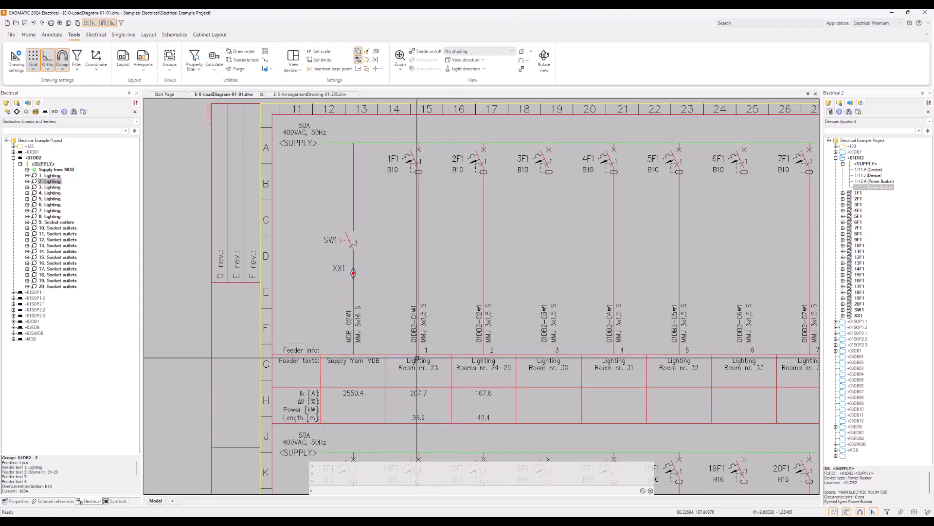
{"action": "left_click", "coordinate": [418, 376]}
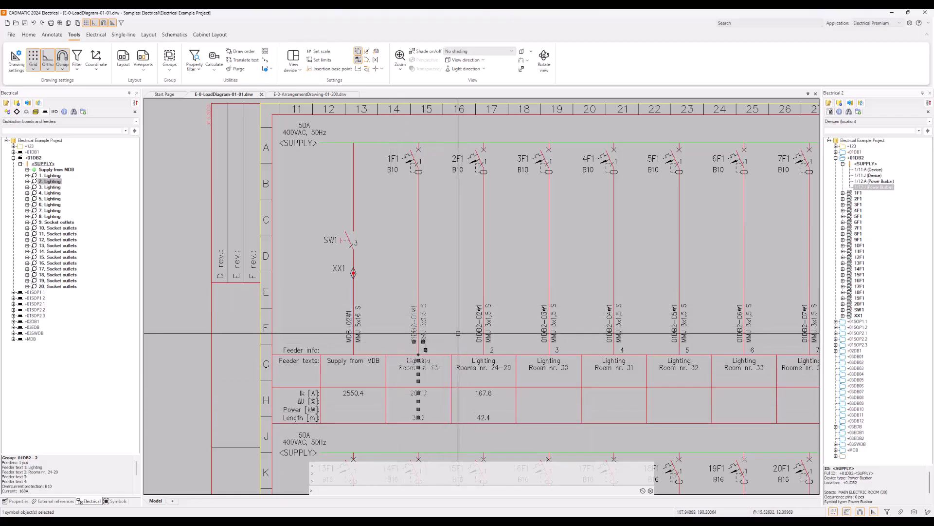
{"action": "key", "text": "Escape"}
{"action": "scroll", "coordinate": [431, 383], "scroll_direction": "up", "scroll_amount": 2}
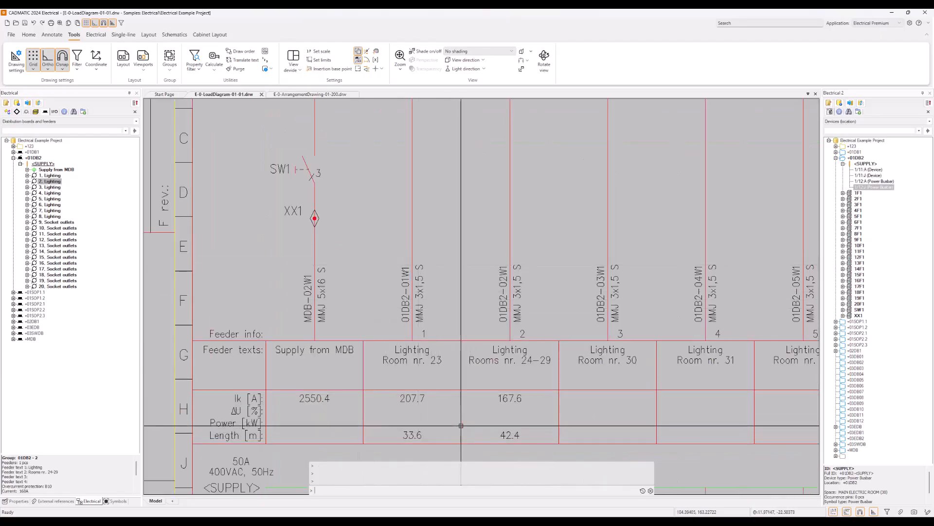
{"action": "scroll", "coordinate": [457, 418], "scroll_direction": "down", "scroll_amount": 2}
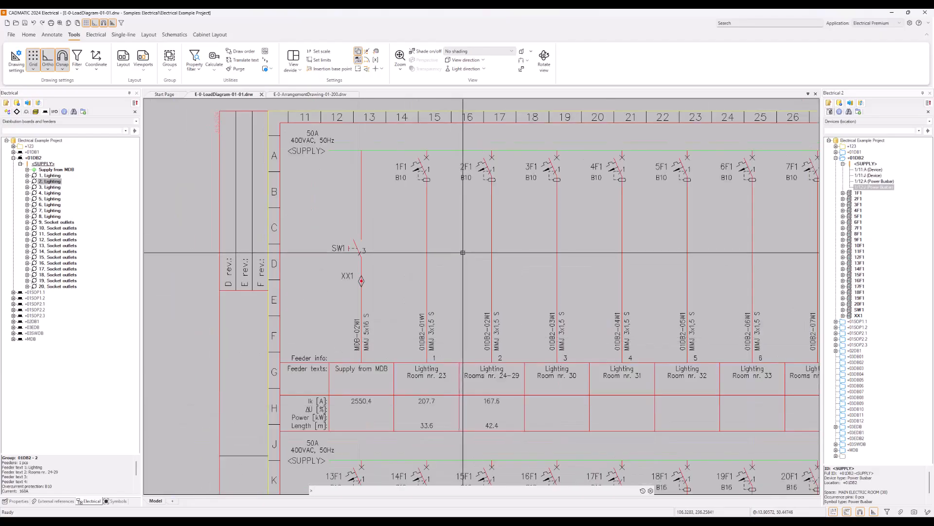
{"action": "left_click", "coordinate": [424, 184]}
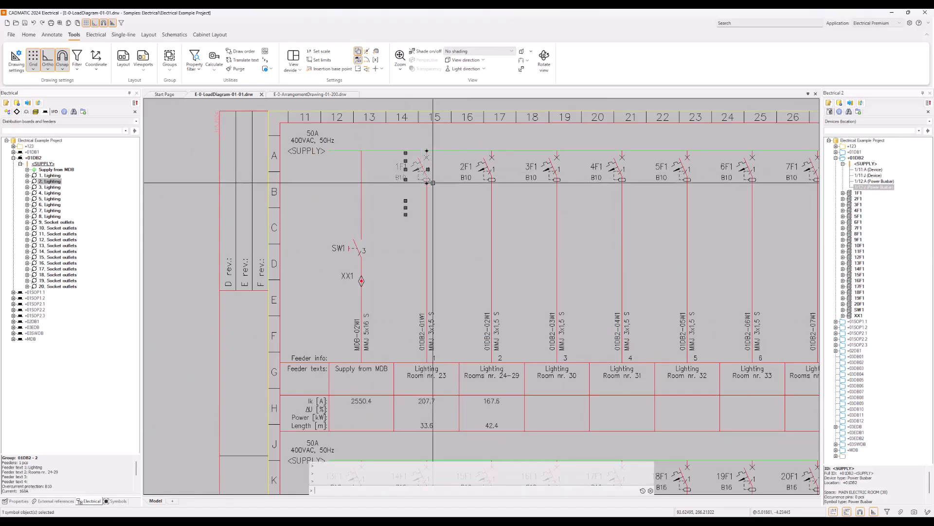
{"action": "key", "text": "Escape"}
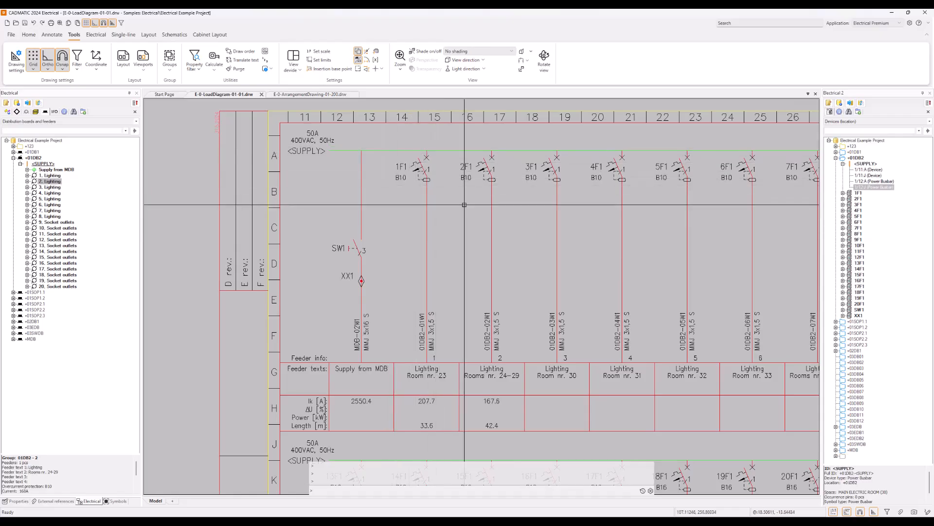
Try moving the 1F1 breaker symbol on its own off the Room nr. 23 feeder line, and undo the move
{"action": "left_click", "coordinate": [171, 70]}
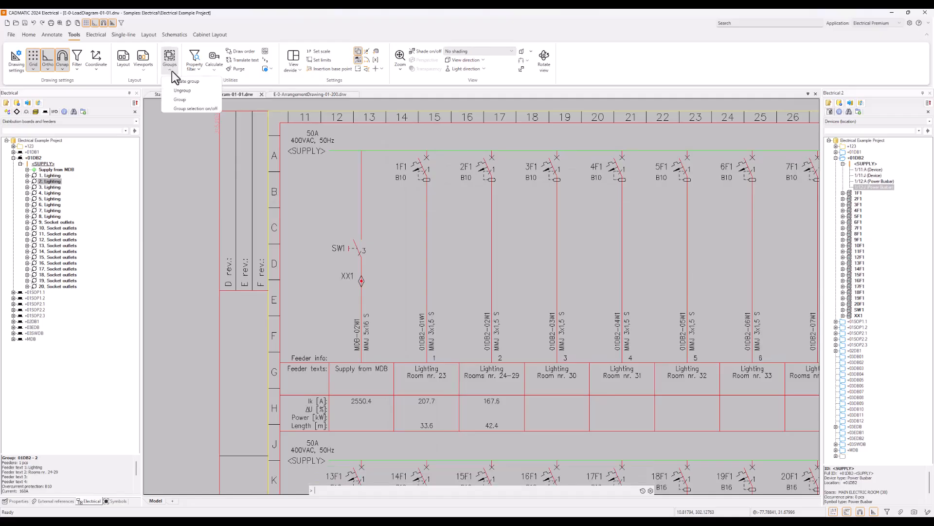
{"action": "left_click", "coordinate": [349, 176]}
{"action": "left_click", "coordinate": [427, 183]}
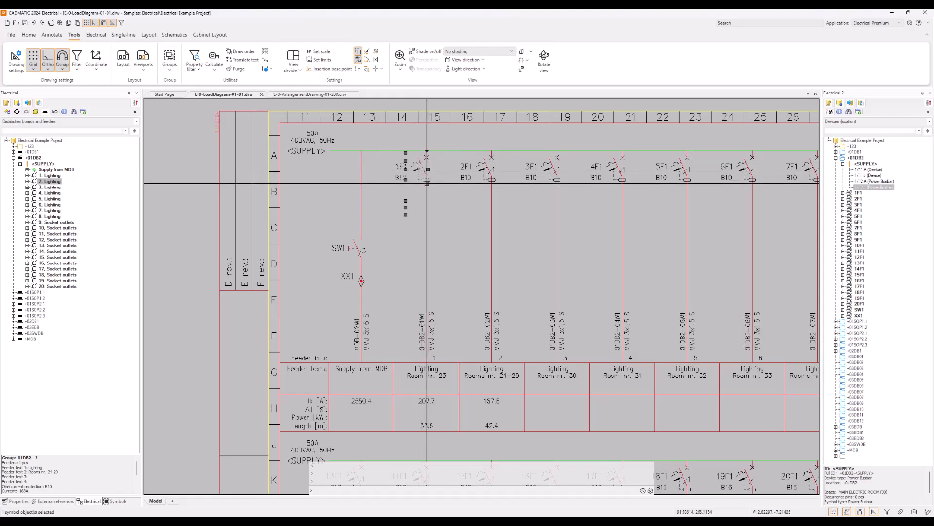
{"action": "left_click", "coordinate": [427, 183]}
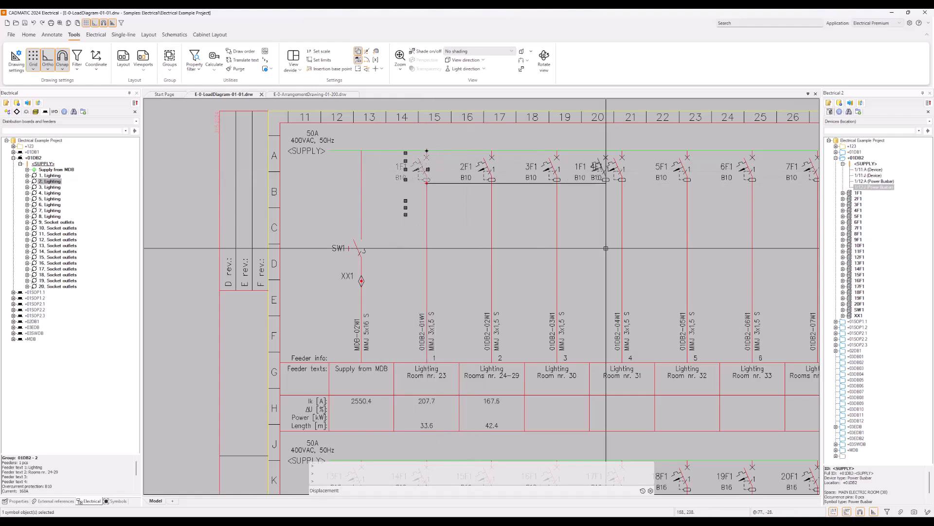
{"action": "left_click", "coordinate": [475, 247]}
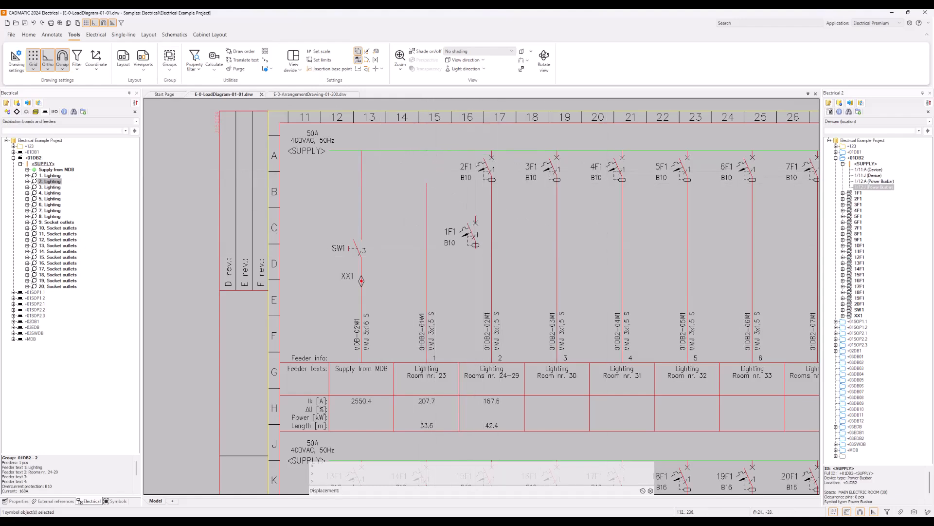
{"action": "key", "text": "ctrl+z"}
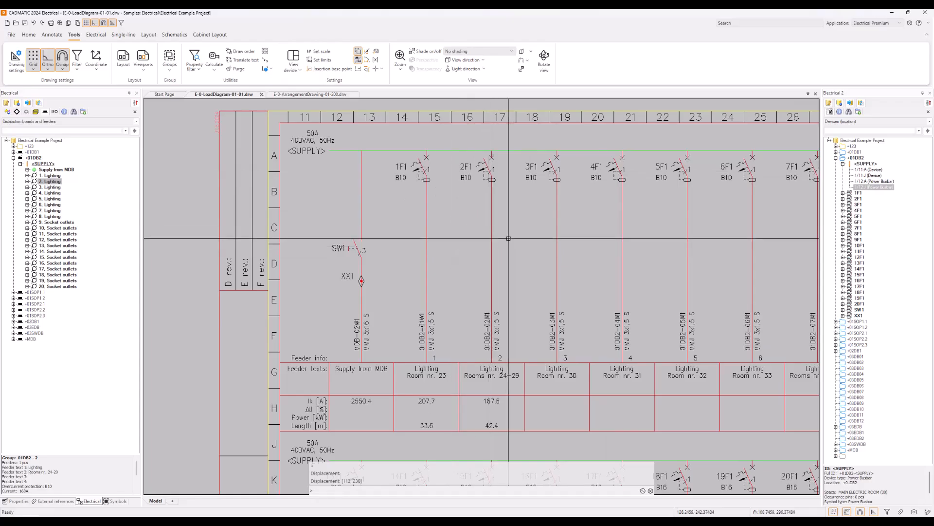
Turn group selection back on and select the whole Room nr. 23 lighting feeder as one group
{"action": "left_click", "coordinate": [174, 71]}
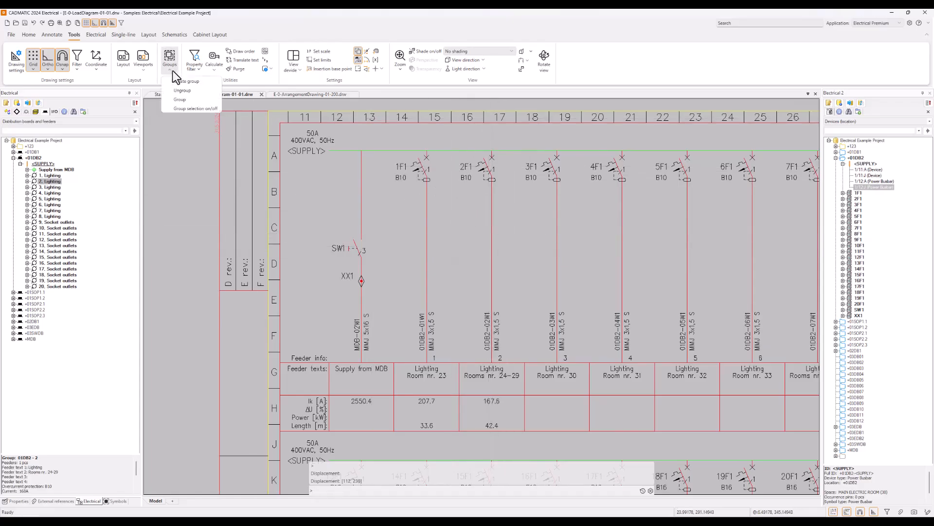
{"action": "left_click", "coordinate": [202, 109]}
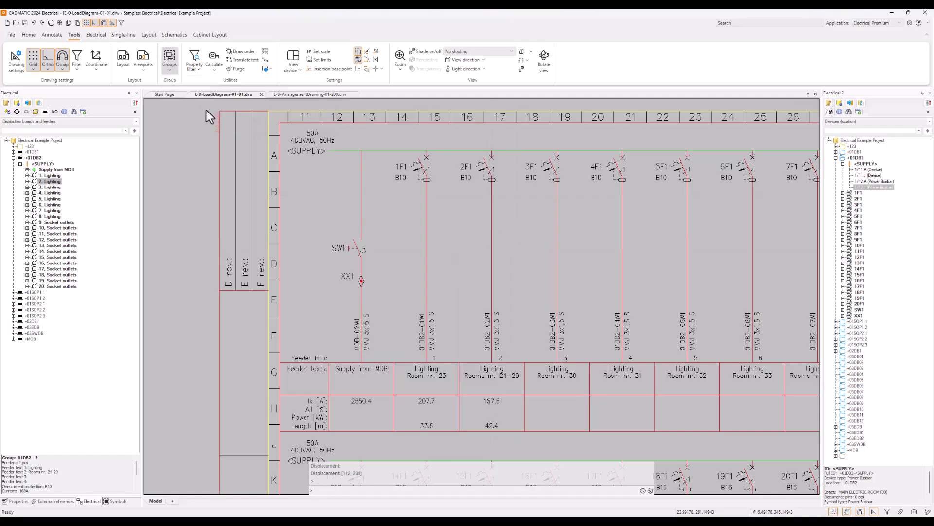
{"action": "left_click", "coordinate": [426, 210]}
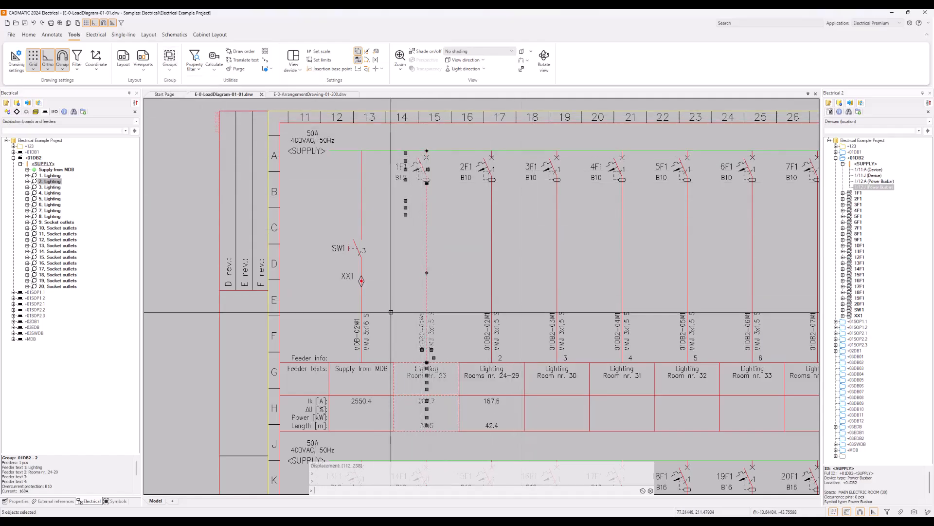
Try moving the entire Room nr. 23 lighting feeder group with the Move command
{"action": "right_click", "coordinate": [439, 288]}
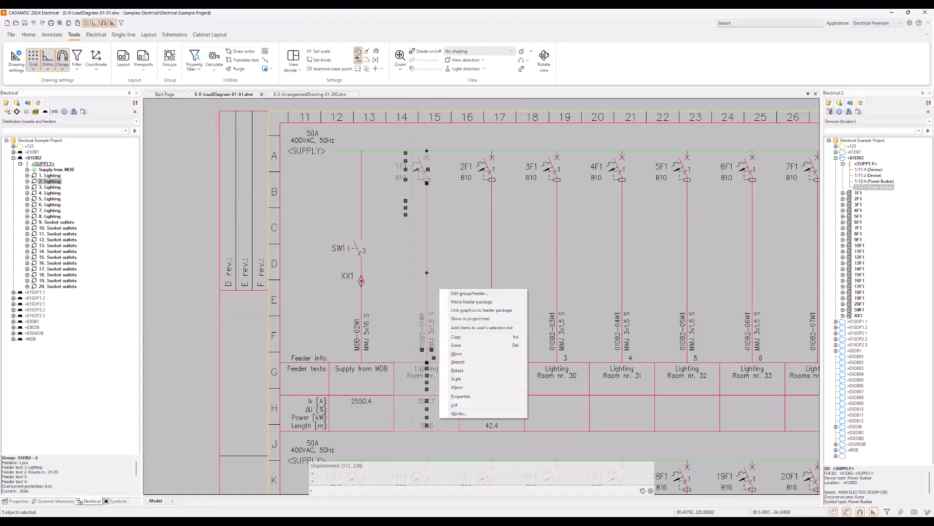
{"action": "left_click", "coordinate": [481, 353]}
{"action": "left_click", "coordinate": [460, 289]}
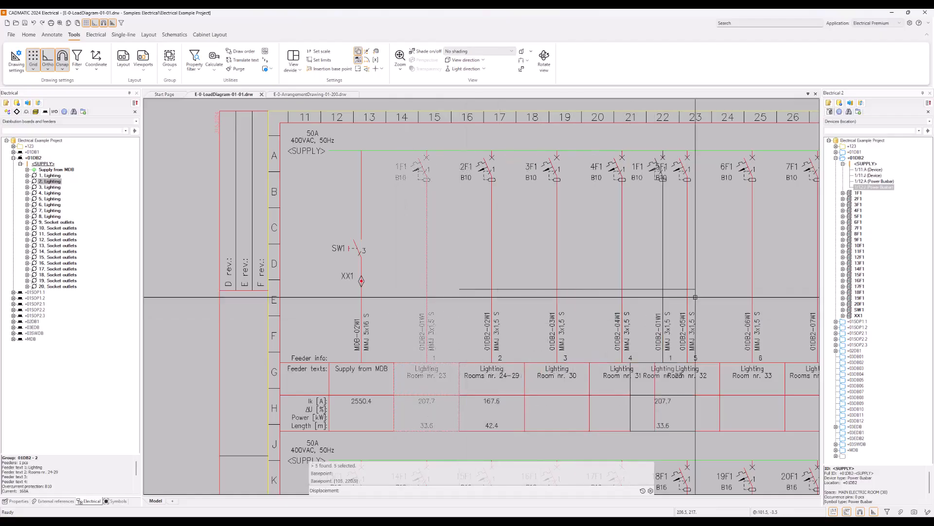
{"action": "left_click", "coordinate": [457, 293]}
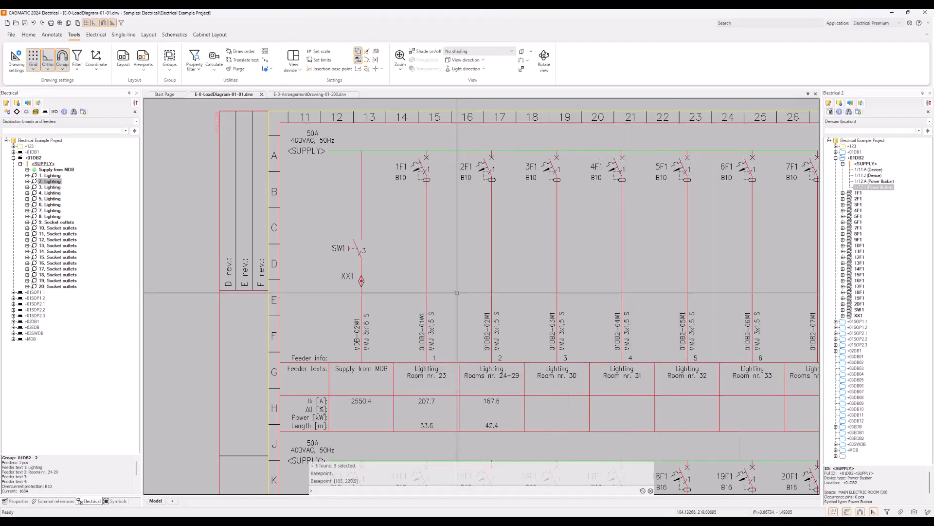
Try dragging out only the 1F1 breaker symbol by its grip while the whole Room nr. 23 feeder group is selected
{"action": "left_click", "coordinate": [424, 166]}
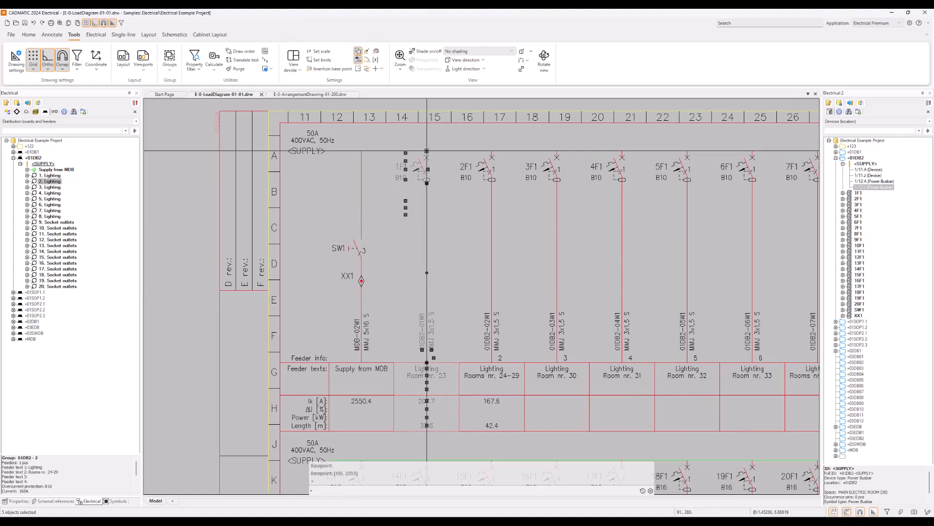
{"action": "left_click", "coordinate": [427, 151]}
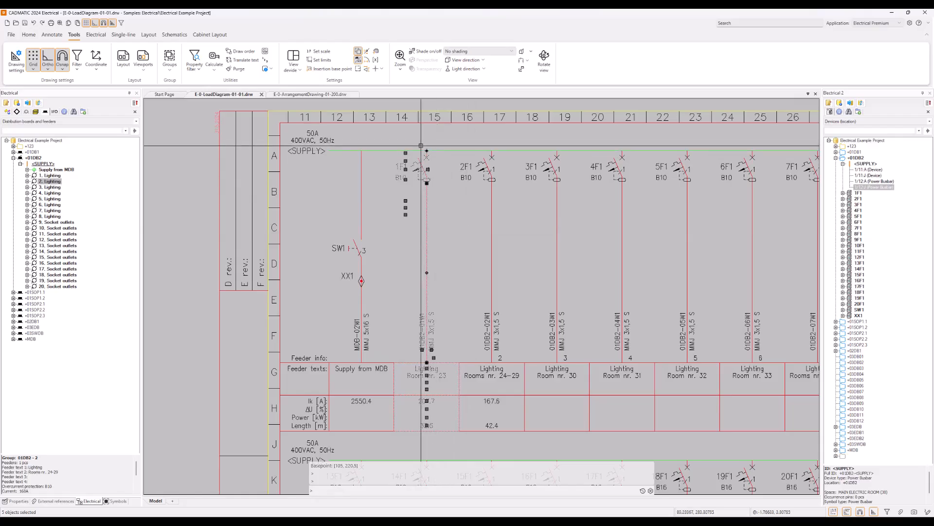
{"action": "left_click", "coordinate": [427, 183]}
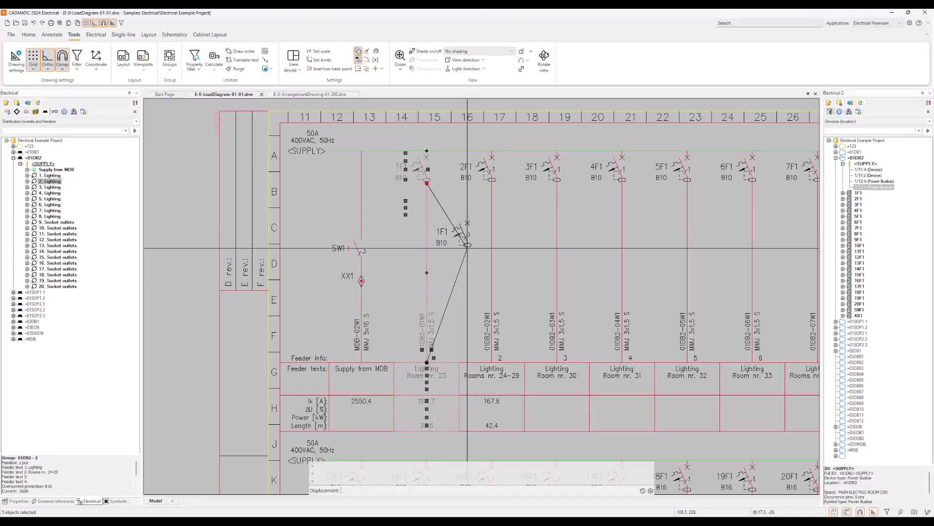
{"action": "key", "text": "Escape"}
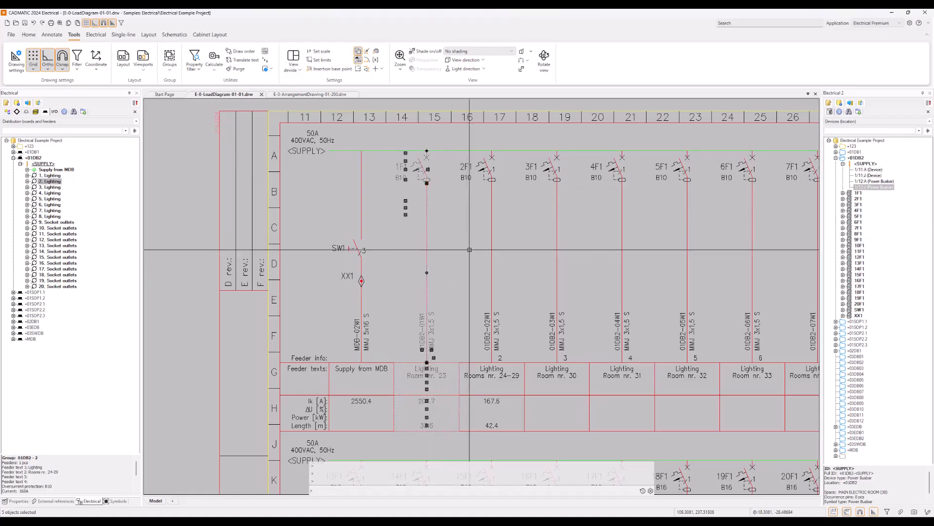
Examine the Room nr. 23 and Rooms nr. 24-29 lighting feeders, including their Ik and length fields
{"action": "scroll", "coordinate": [474, 246], "scroll_direction": "down", "scroll_amount": 2}
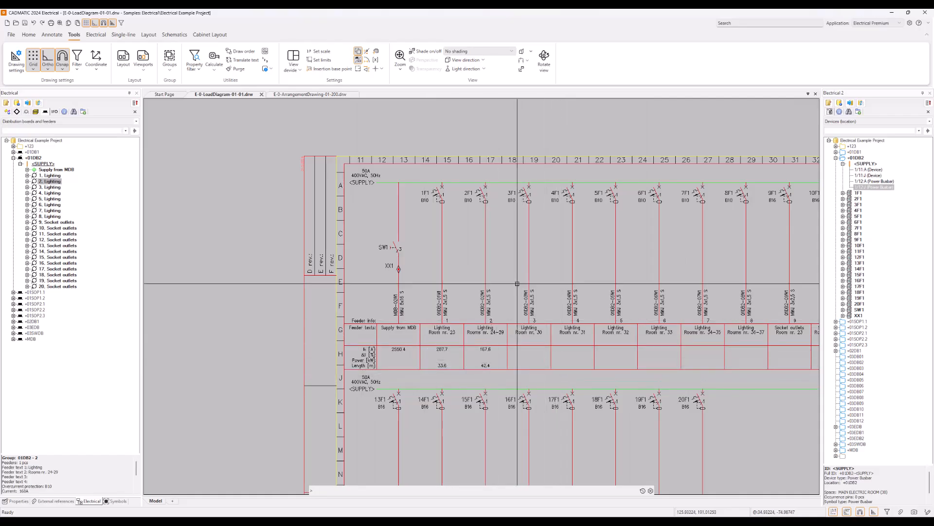
{"action": "left_click", "coordinate": [434, 139]}
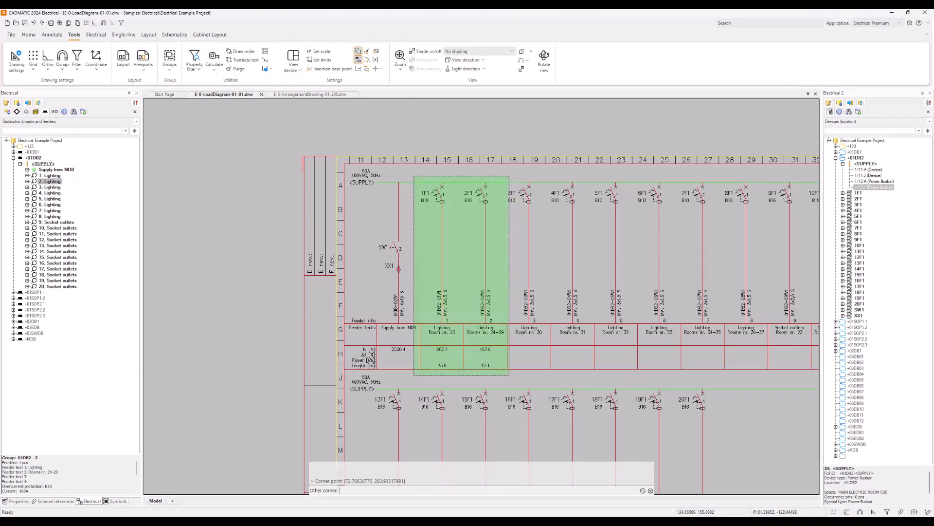
{"action": "key", "text": "Escape"}
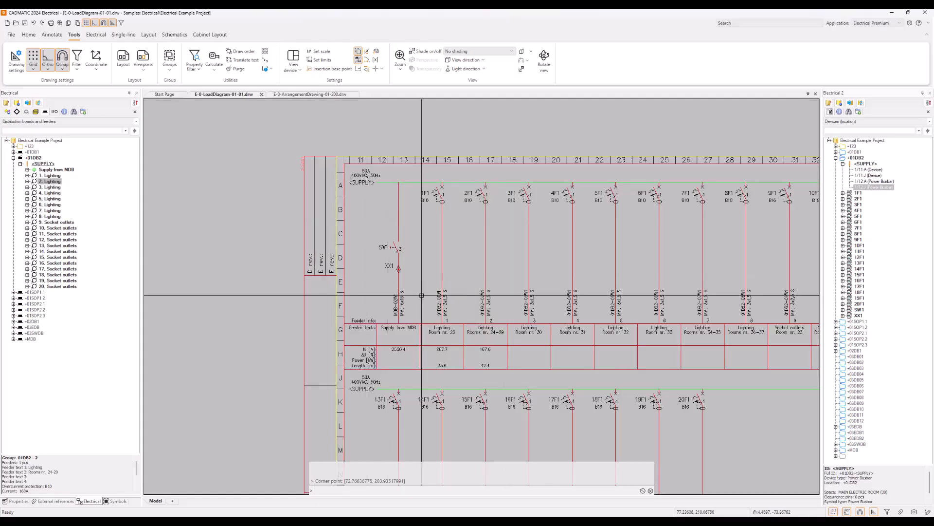
{"action": "scroll", "coordinate": [421, 295], "scroll_direction": "up", "scroll_amount": 5}
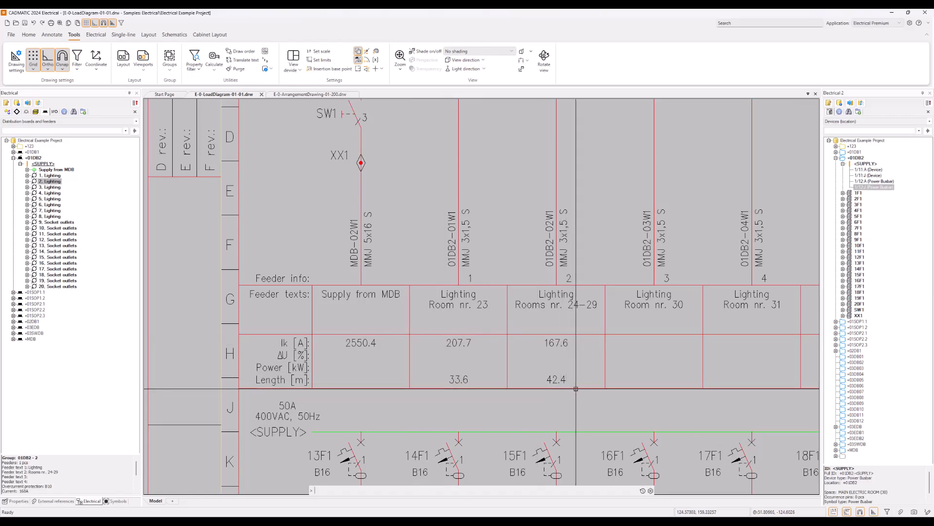
{"action": "scroll", "coordinate": [576, 389], "scroll_direction": "down", "scroll_amount": 6}
{"action": "scroll", "coordinate": [582, 358], "scroll_direction": "up", "scroll_amount": 4}
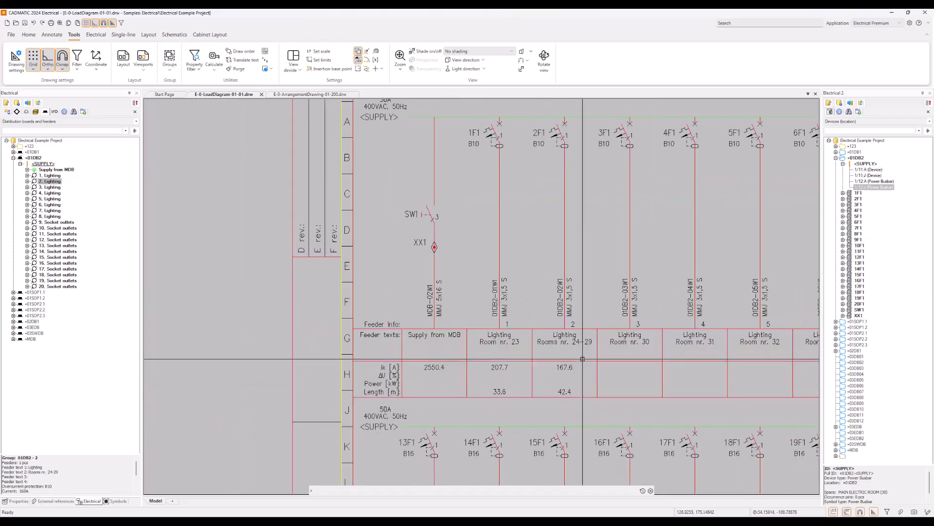
{"action": "scroll", "coordinate": [559, 309], "scroll_direction": "up", "scroll_amount": 2}
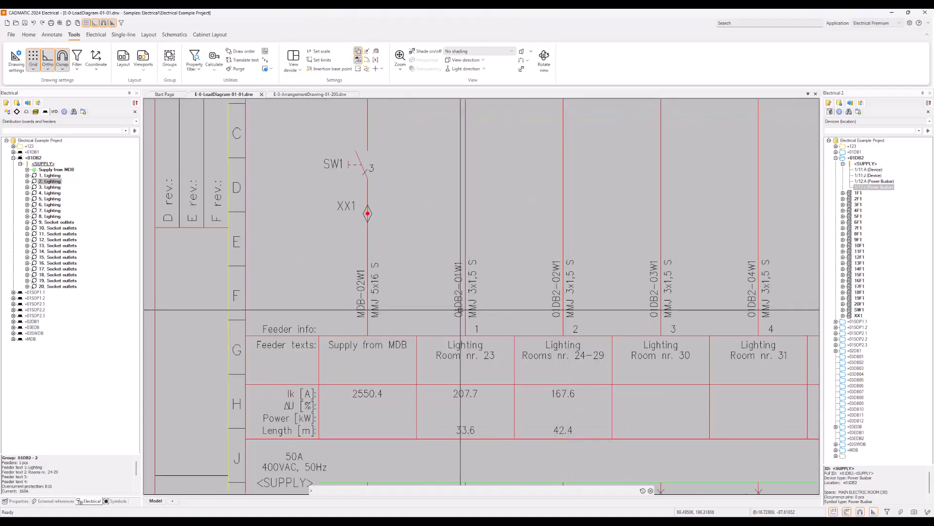
Examine the cable IDs 01DB2-01W1 and 01DB2-02W1 on the first two lighting feeders by framing each one
{"action": "left_click", "coordinate": [456, 275]}
{"action": "left_click", "coordinate": [450, 256]}
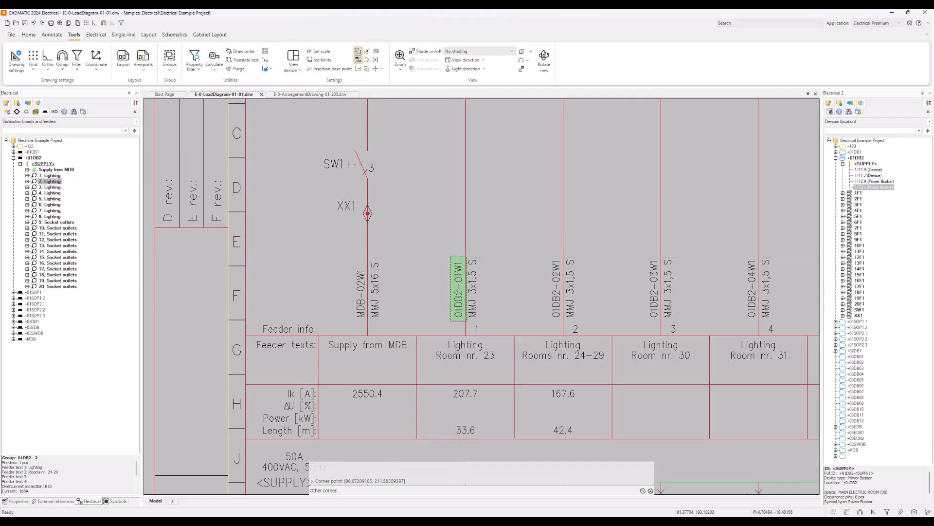
{"action": "left_click_drag", "start_coordinate": [467, 321], "coordinate": [467, 321]}
{"action": "left_click_drag", "start_coordinate": [546, 255], "coordinate": [561, 309]}
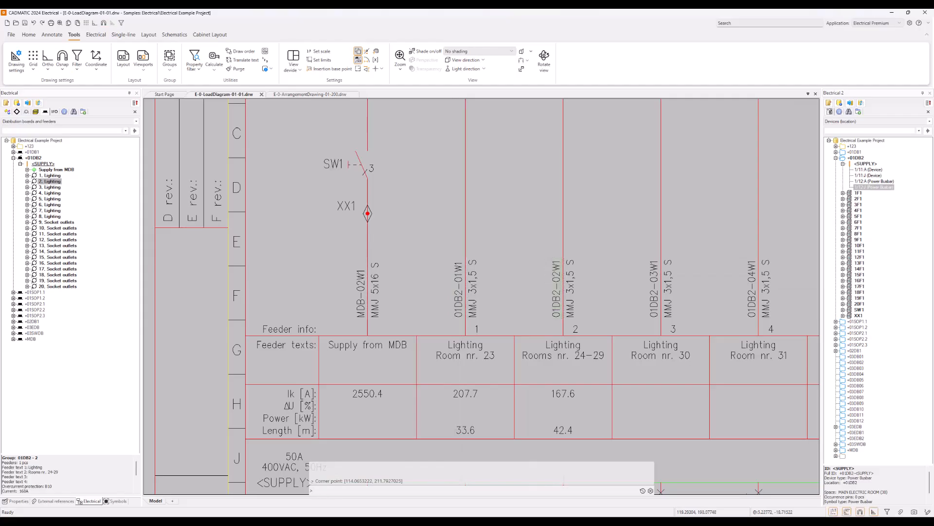
{"action": "scroll", "coordinate": [565, 321], "scroll_direction": "down", "scroll_amount": 3}
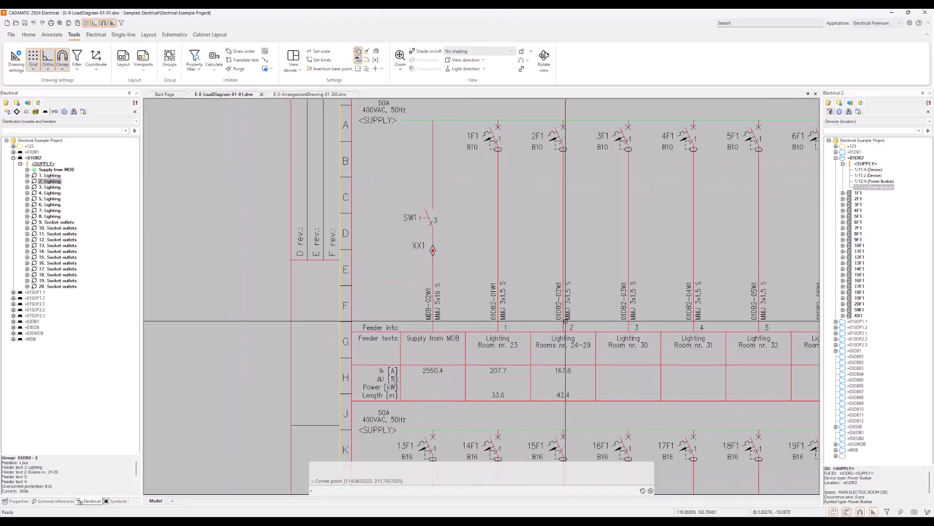
{"action": "middle_click_drag", "start_coordinate": [565, 321], "coordinate": [529, 338]}
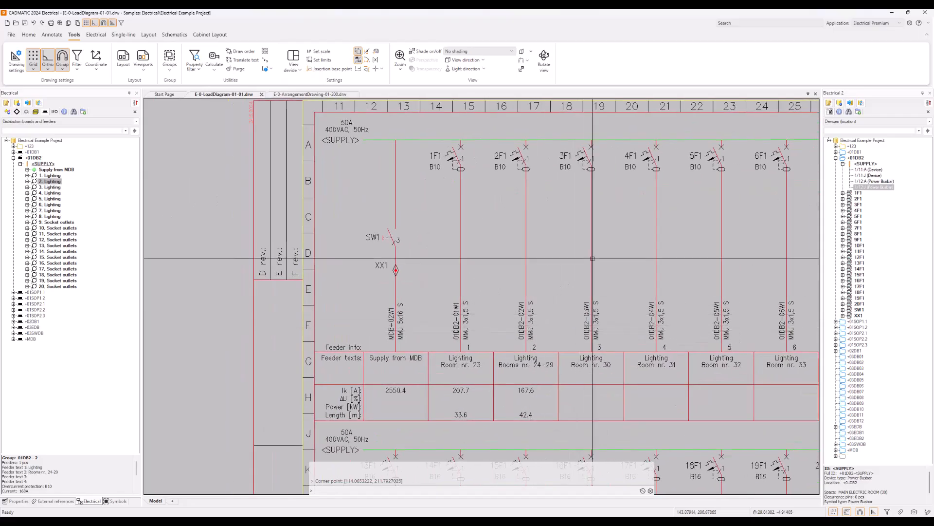
Show Documents in the second project tree, expand the Arrangement folder, and switch to the E-0-ArrangementDrawing-01-200.drw drawing
{"action": "left_click", "coordinate": [836, 122]}
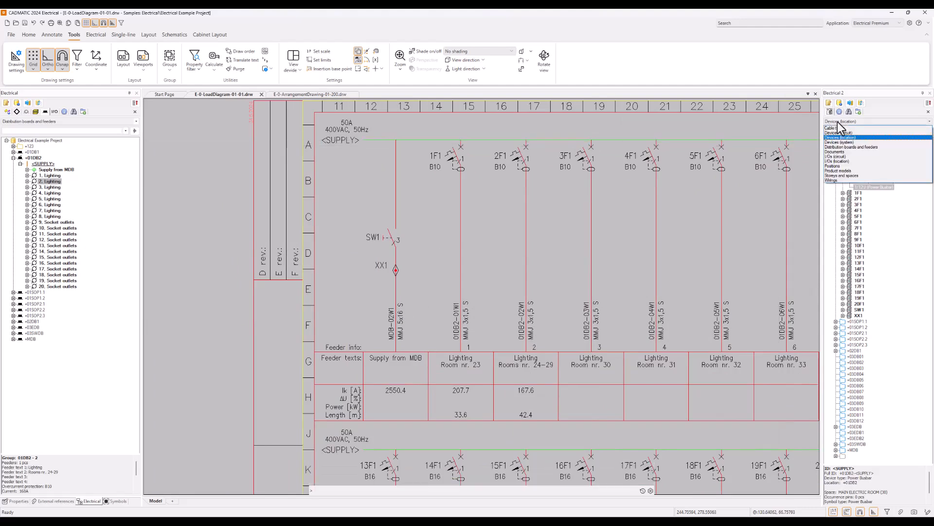
{"action": "left_click", "coordinate": [849, 151]}
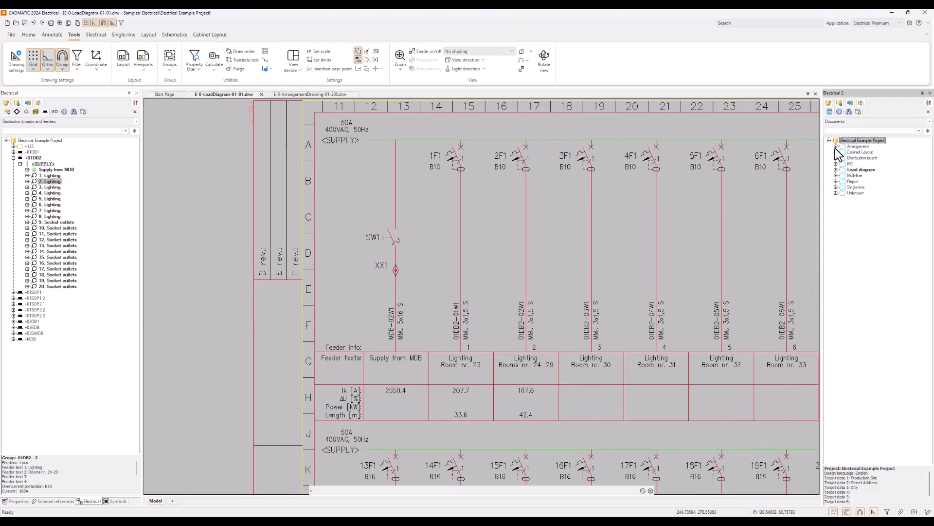
{"action": "left_click", "coordinate": [836, 146]}
{"action": "left_click", "coordinate": [893, 158]}
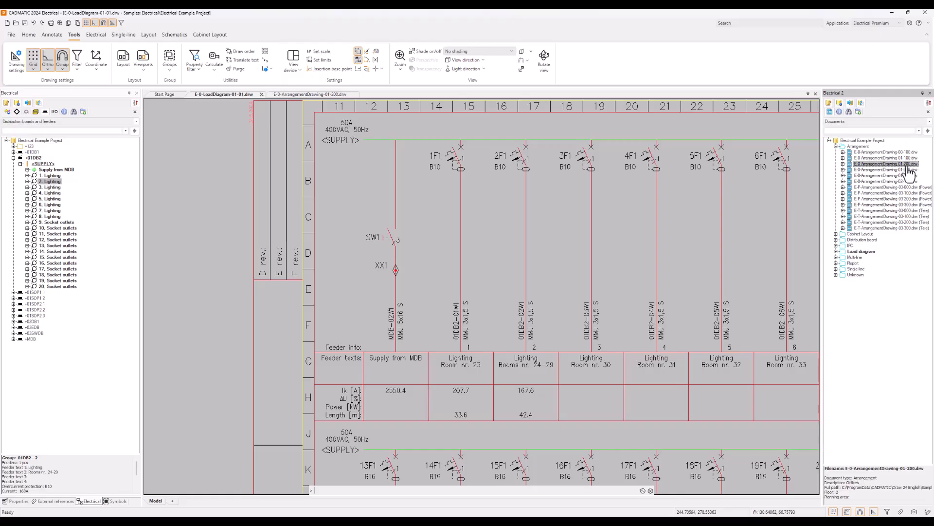
{"action": "left_click", "coordinate": [325, 96]}
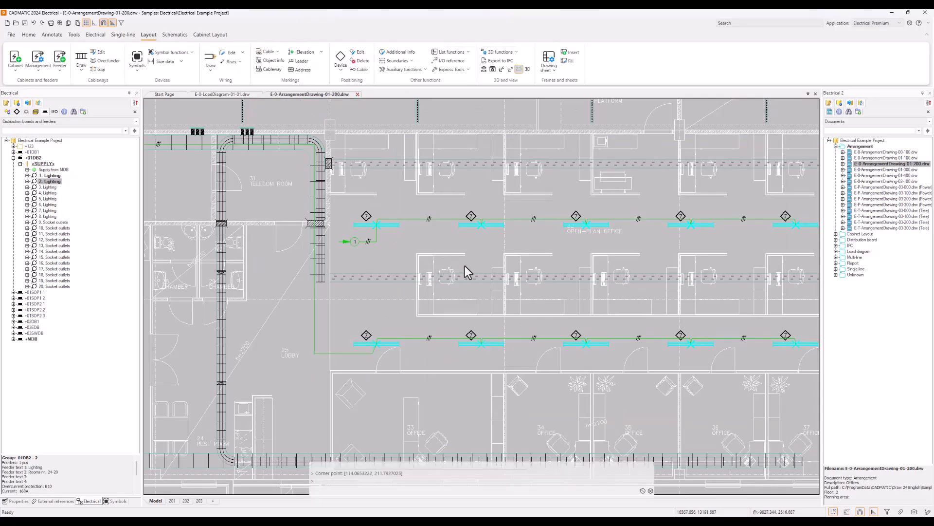
Examine feeder arrow 1 beside the open-plan office lighting and select the cable line running from 01DB2 to the second luminaire row
{"action": "scroll", "coordinate": [465, 266], "scroll_direction": "down", "scroll_amount": 3}
{"action": "middle_click_drag", "start_coordinate": [475, 265], "coordinate": [524, 271]}
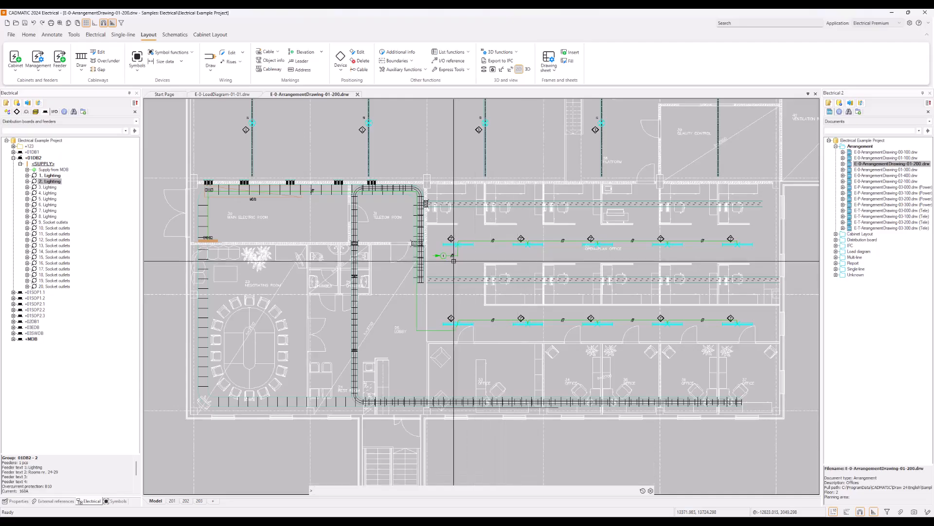
{"action": "middle_click_drag", "start_coordinate": [456, 261], "coordinate": [496, 265]}
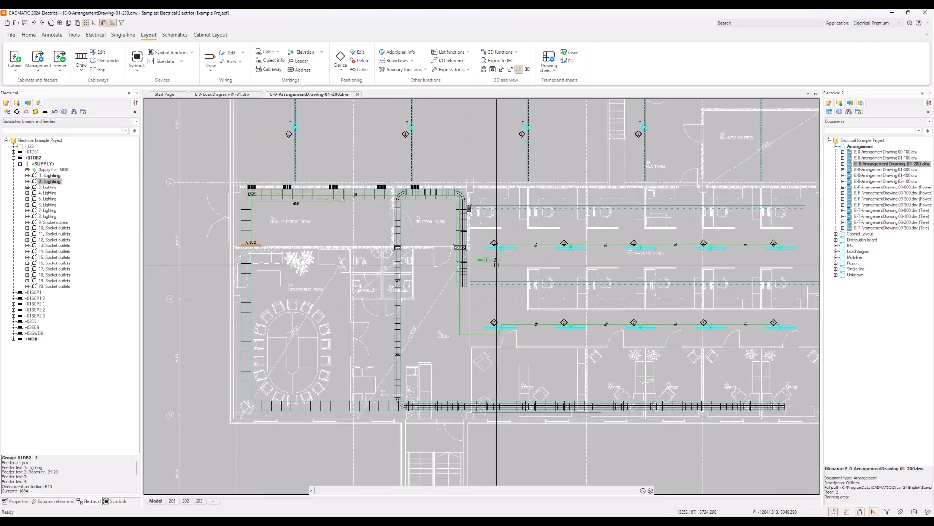
{"action": "scroll", "coordinate": [506, 265], "scroll_direction": "up", "scroll_amount": 2}
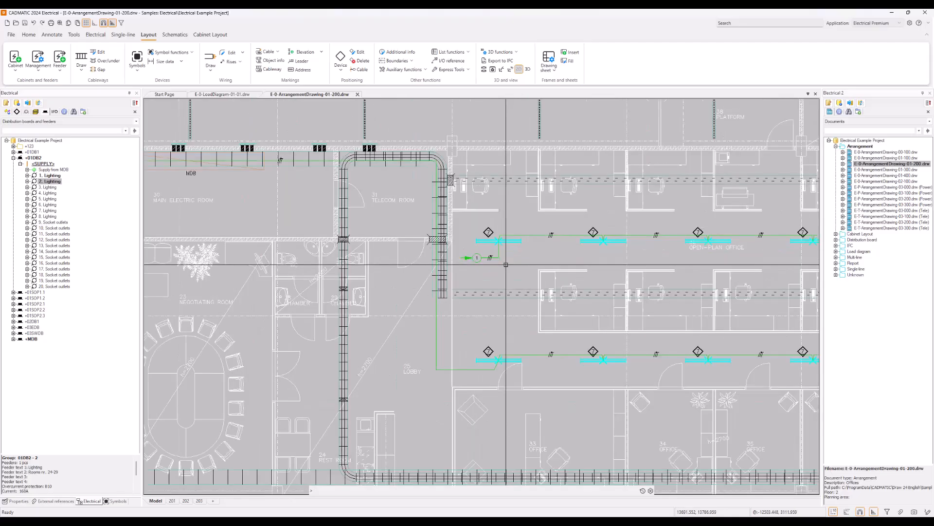
{"action": "scroll", "coordinate": [485, 263], "scroll_direction": "up", "scroll_amount": 2}
{"action": "left_click", "coordinate": [444, 249]}
{"action": "key", "text": "Escape"}
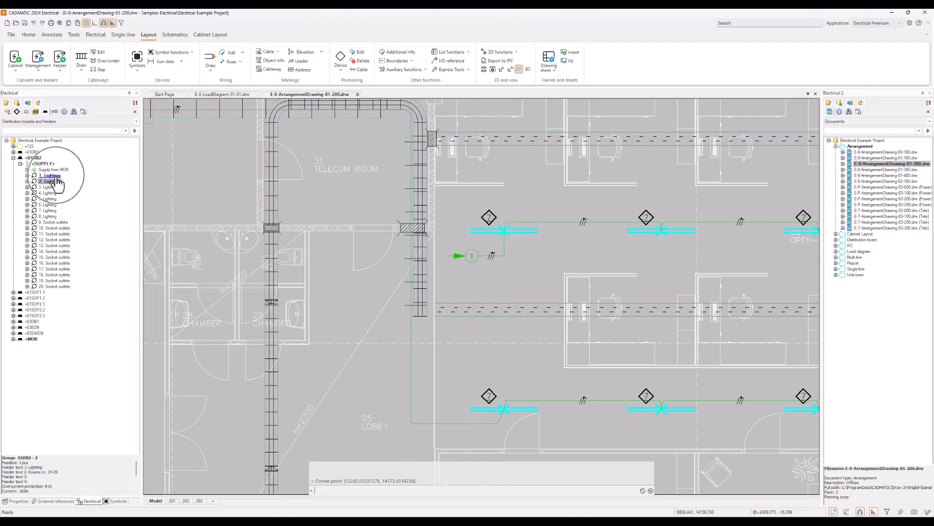
{"action": "left_click", "coordinate": [459, 256]}
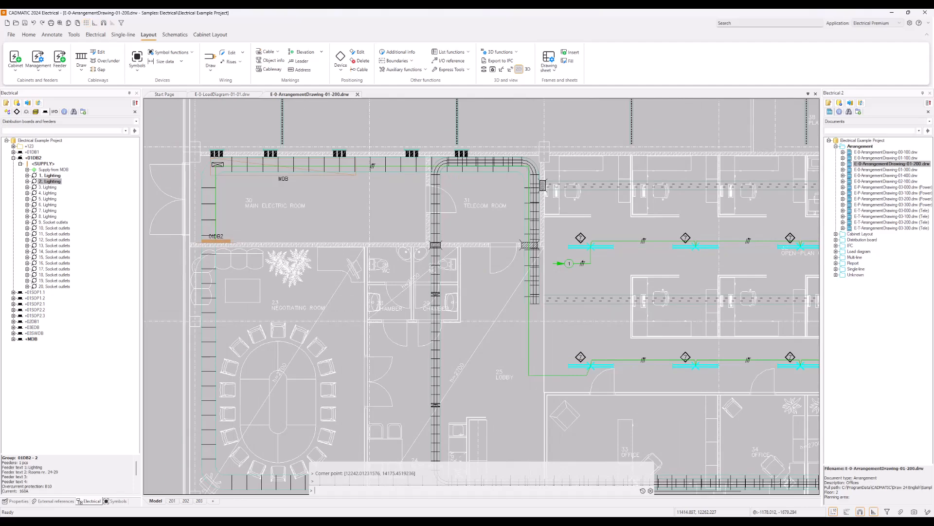
{"action": "left_click", "coordinate": [536, 316]}
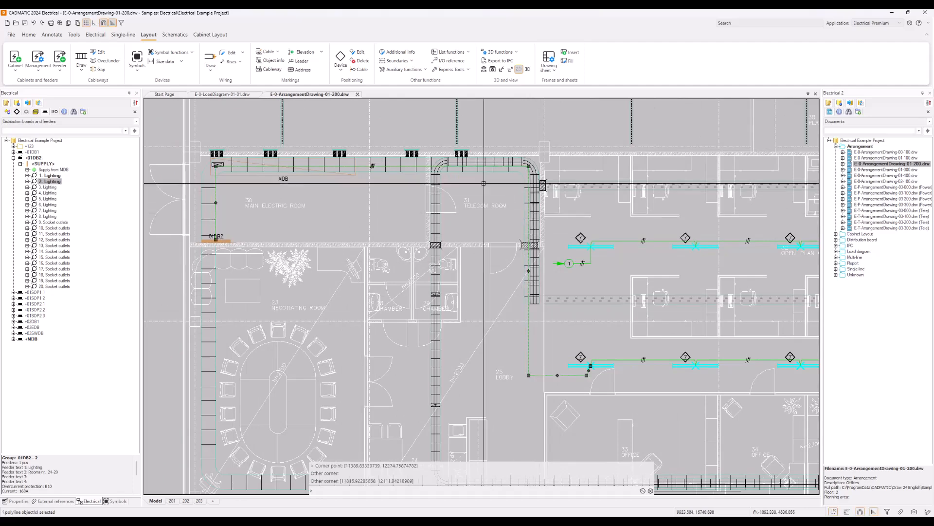
Trace the selected lighting cable from the 01DB2 board in the main electric room through the telecom room to the second luminaire row
{"action": "scroll", "coordinate": [204, 192], "scroll_direction": "up", "scroll_amount": 3}
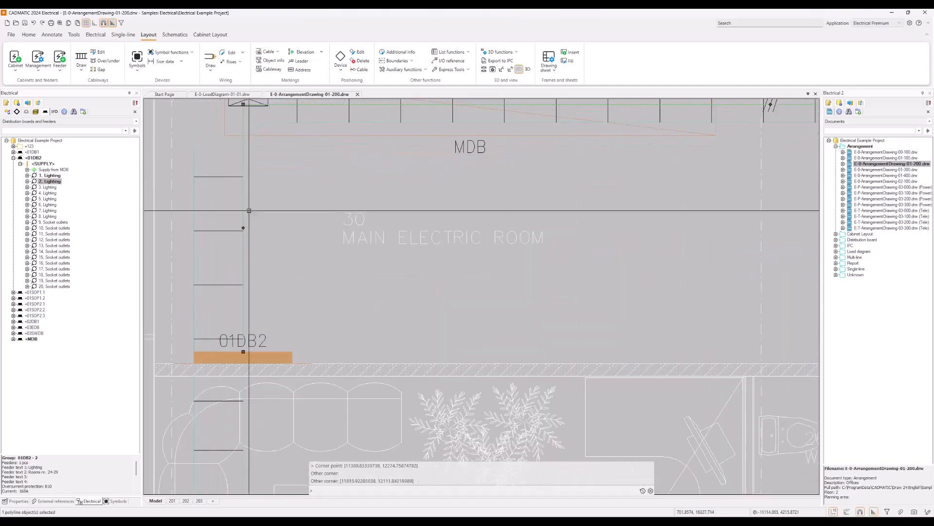
{"action": "scroll", "coordinate": [261, 230], "scroll_direction": "down", "scroll_amount": 1}
{"action": "middle_click_drag", "start_coordinate": [261, 229], "coordinate": [264, 247]}
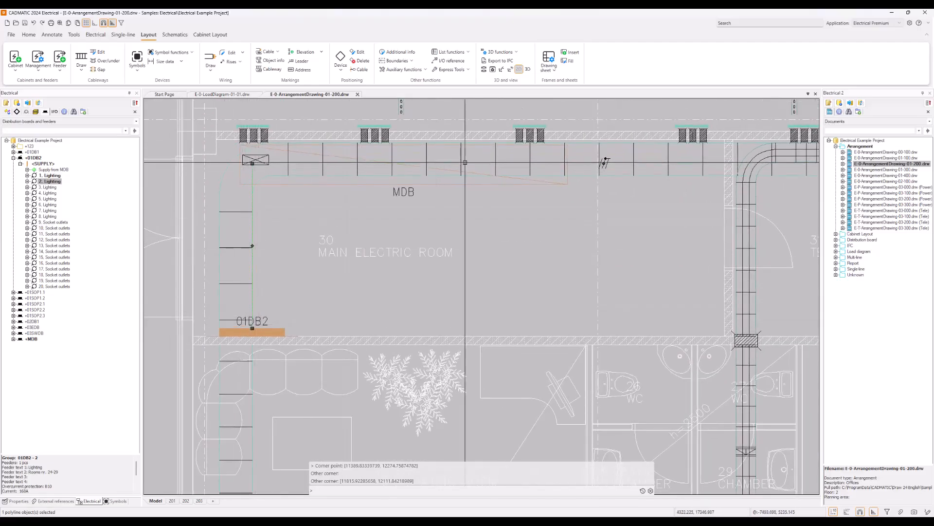
{"action": "scroll", "coordinate": [579, 175], "scroll_direction": "down", "scroll_amount": 2}
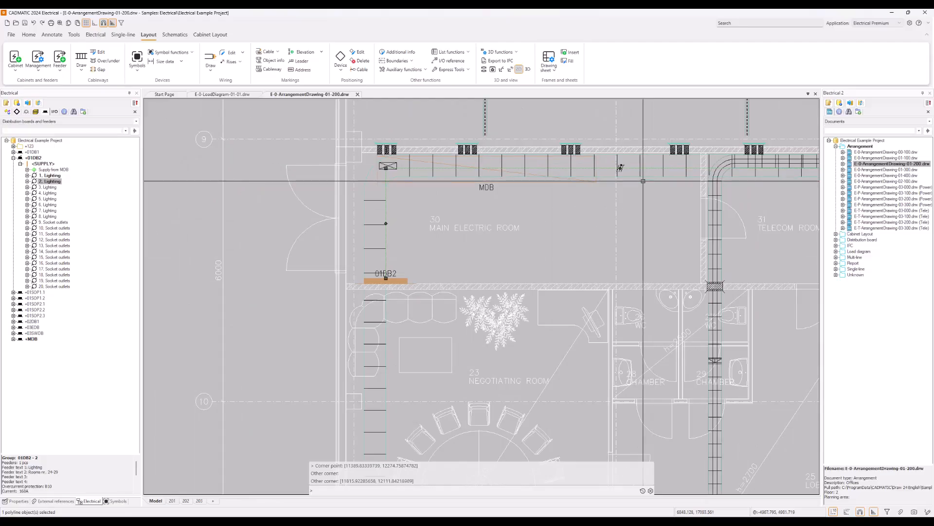
{"action": "middle_click_drag", "start_coordinate": [586, 192], "coordinate": [478, 190]}
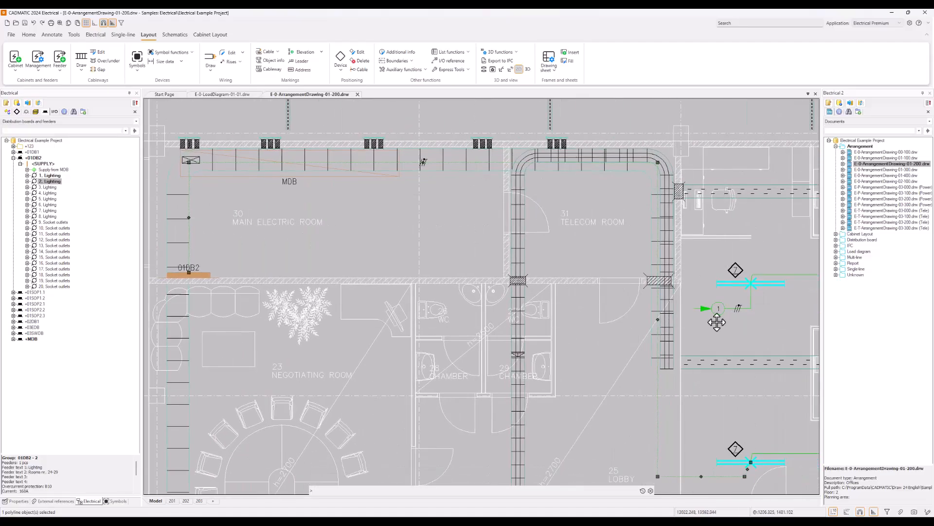
{"action": "middle_click_drag", "start_coordinate": [715, 317], "coordinate": [599, 265]}
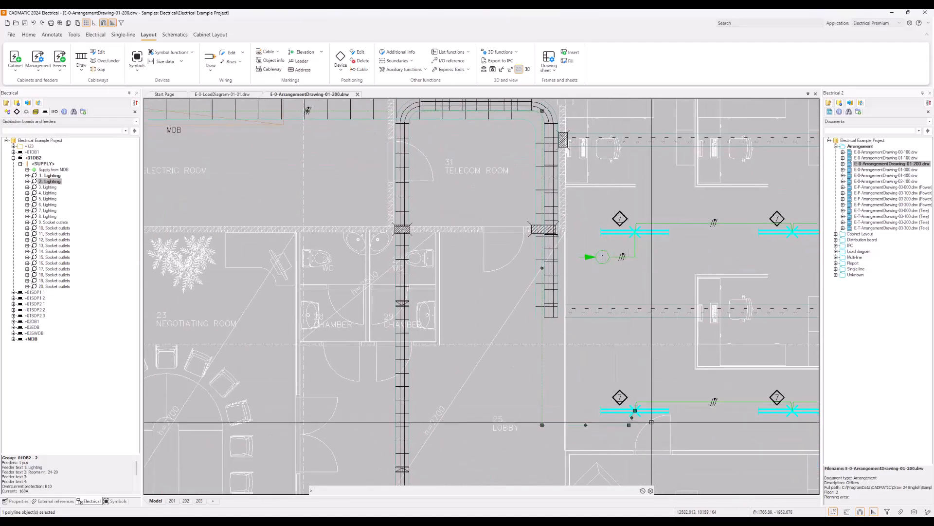
Examine both luminaire rows in the open-plan office and their connections to feeder arrow 1 and the 01DB2 cable line
{"action": "scroll", "coordinate": [661, 411], "scroll_direction": "down", "scroll_amount": 2}
{"action": "middle_click_drag", "start_coordinate": [661, 411], "coordinate": [363, 335]}
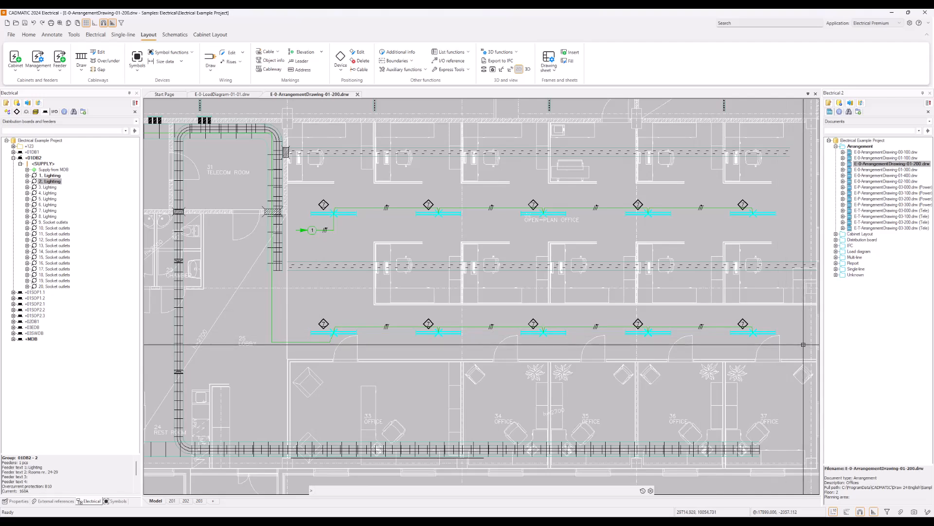
{"action": "middle_click_drag", "start_coordinate": [344, 290], "coordinate": [467, 298]}
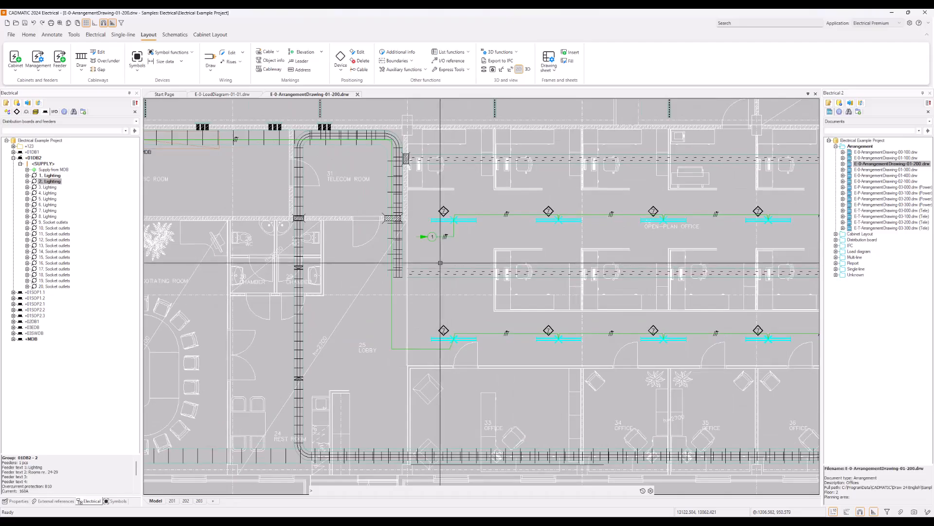
{"action": "middle_click_drag", "start_coordinate": [440, 251], "coordinate": [576, 264]}
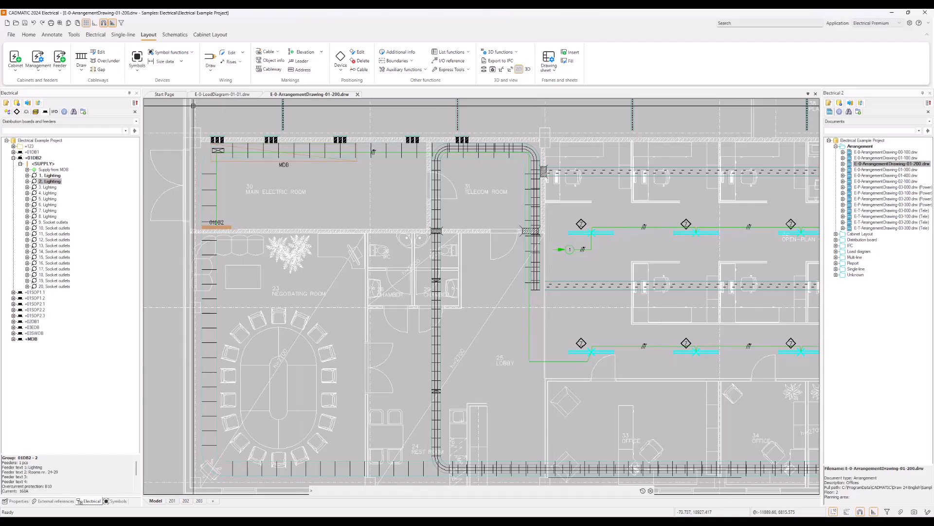
List the 01DB2 groups in distribution board and feeder management and select group 2, Lighting for Rooms nr. 24-29
{"action": "left_click", "coordinate": [44, 60]}
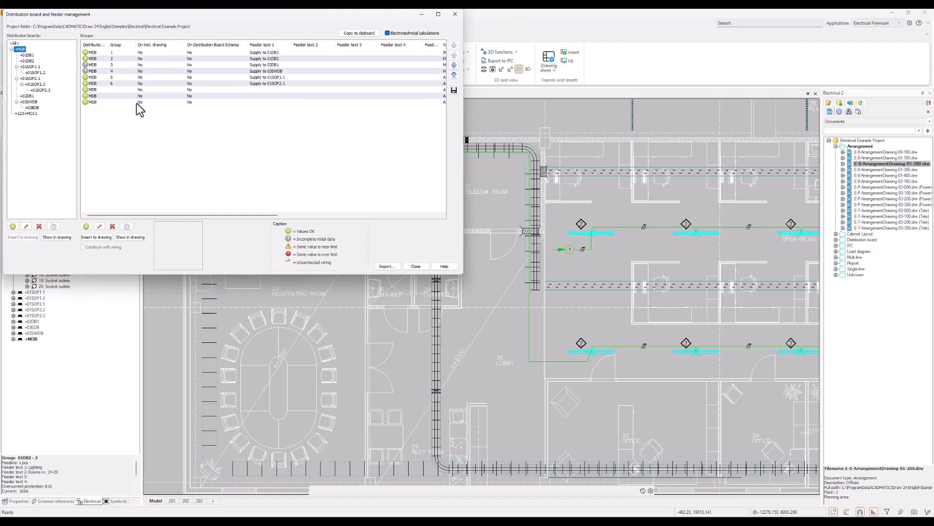
{"action": "left_click", "coordinate": [29, 60]}
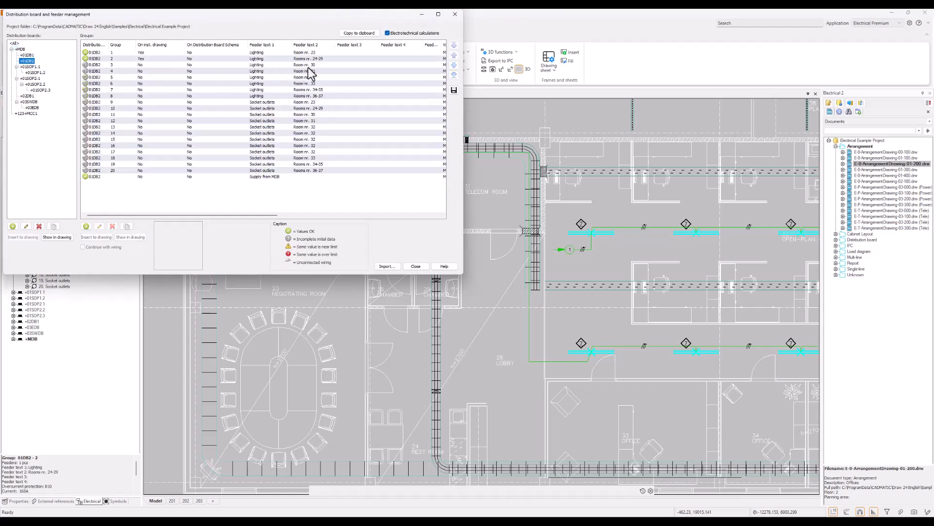
{"action": "left_click", "coordinate": [264, 171]}
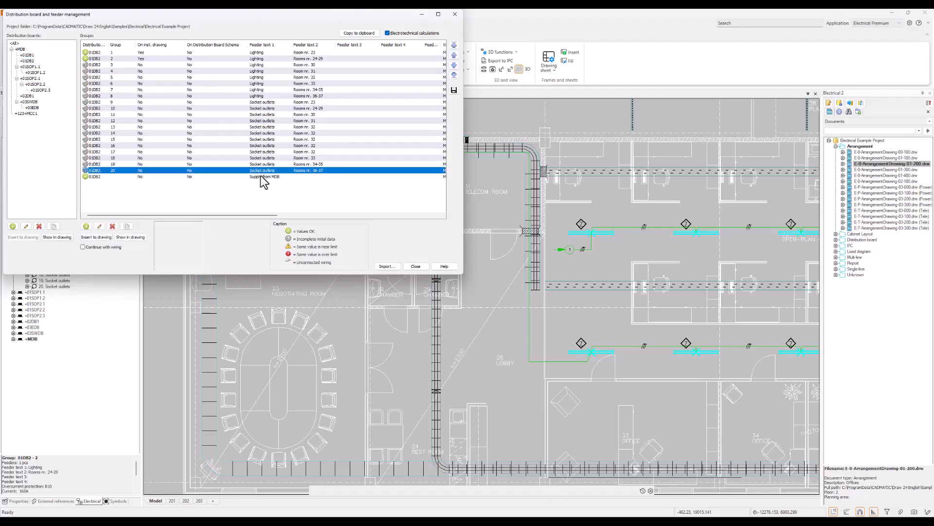
{"action": "left_click", "coordinate": [148, 59]}
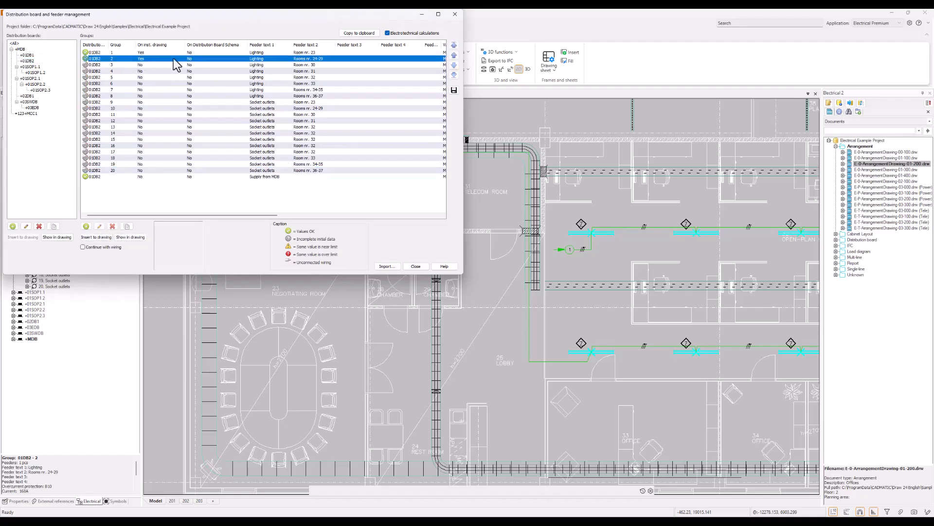
Review the wiring, cable length, fuse and short-circuit current data of the 01DB2 groups and close the feeder management
{"action": "left_click_drag", "start_coordinate": [259, 215], "coordinate": [314, 217]}
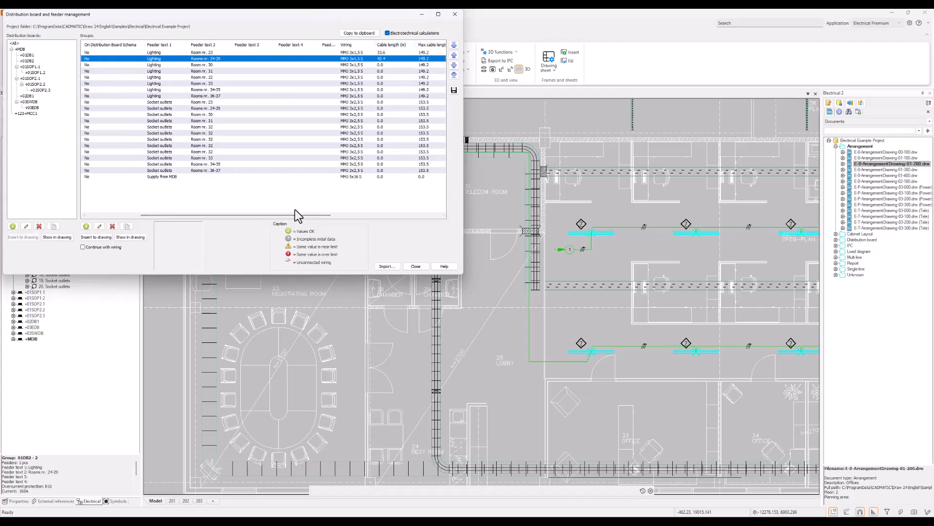
{"action": "left_click_drag", "start_coordinate": [303, 214], "coordinate": [390, 218]}
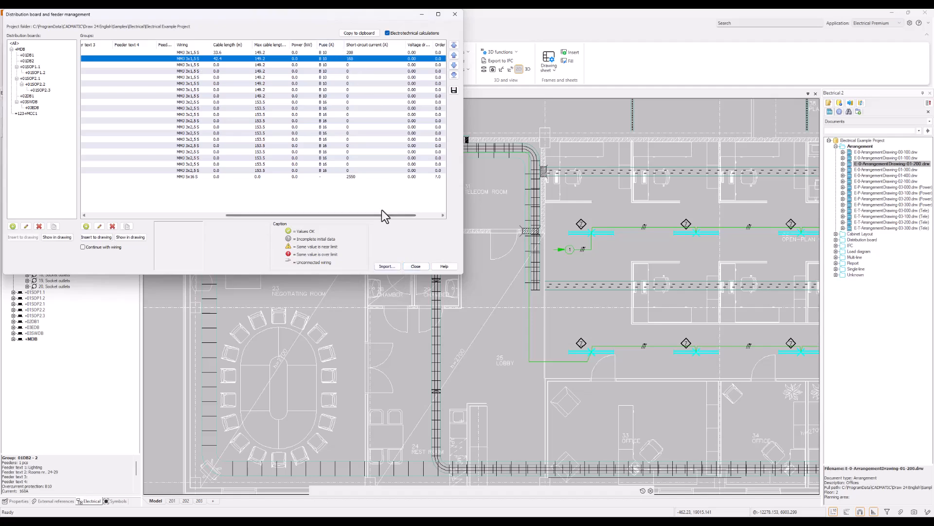
{"action": "left_click_drag", "start_coordinate": [381, 215], "coordinate": [424, 216]}
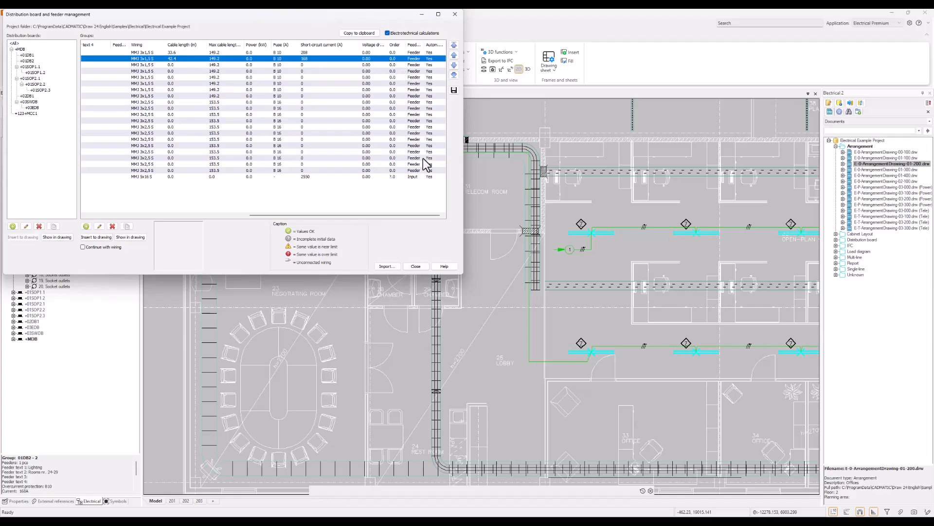
{"action": "left_click", "coordinate": [416, 266]}
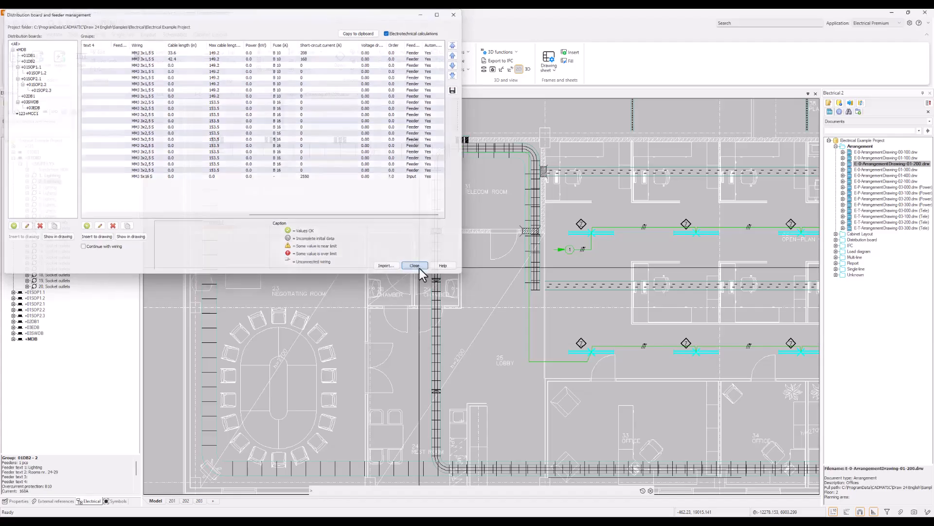
Show the group wirings of 01DB2 lighting feeder 2 and the drawing occurrences of lighting feeder 1 on the office floor plan
{"action": "mouse_move", "coordinate": [604, 233]}
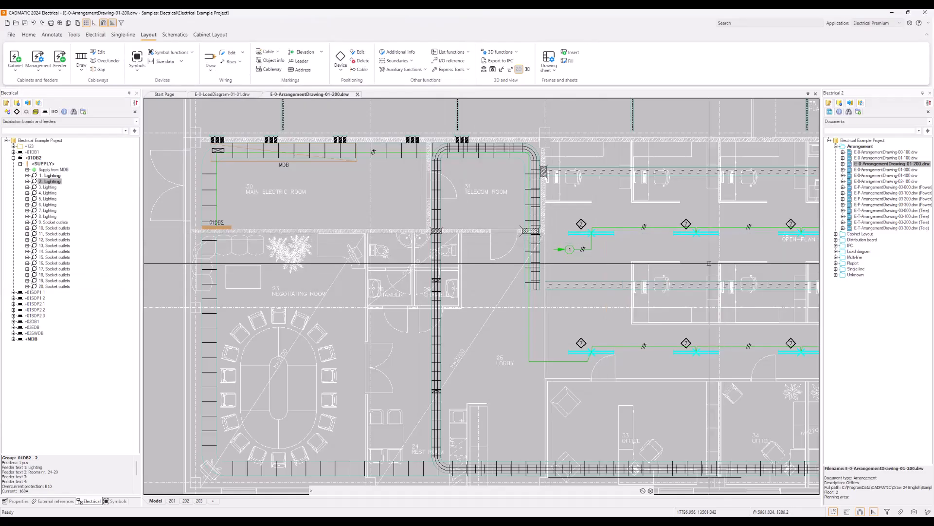
{"action": "scroll", "coordinate": [605, 233], "scroll_direction": "down", "scroll_amount": 3}
{"action": "mouse_move", "coordinate": [506, 280]}
{"action": "middle_mouse_down"}
{"action": "mouse_move", "coordinate": [443, 262]}
{"action": "mouse_move", "coordinate": [455, 270]}
{"action": "middle_mouse_up"}
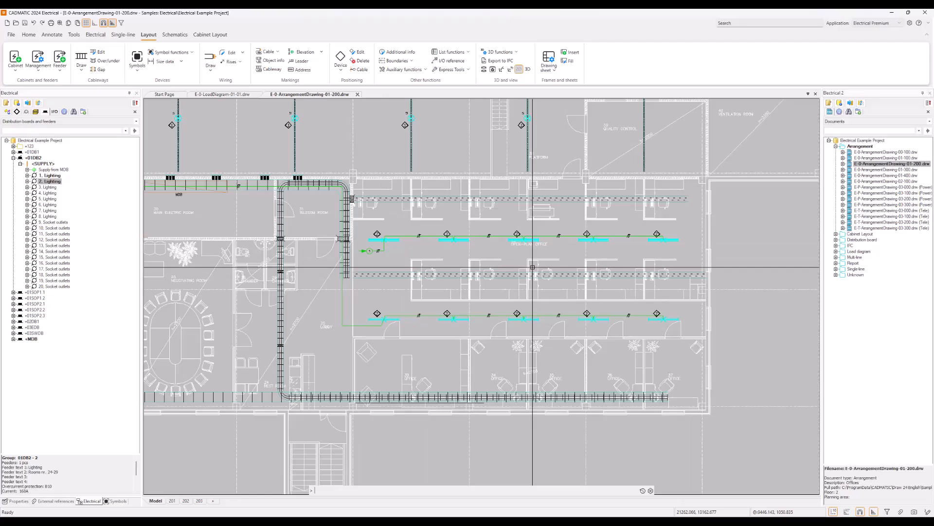
{"action": "middle_click_drag", "start_coordinate": [438, 267], "coordinate": [506, 272]}
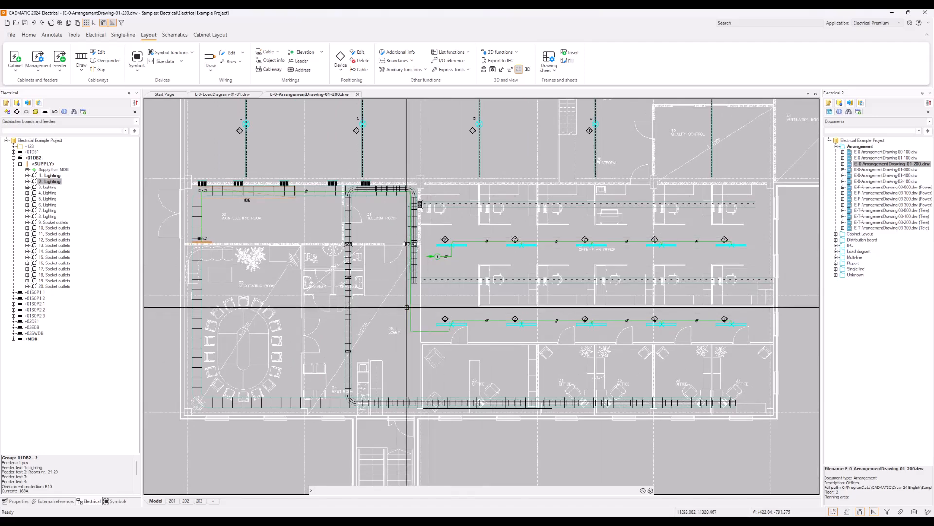
{"action": "right_click", "coordinate": [47, 183]}
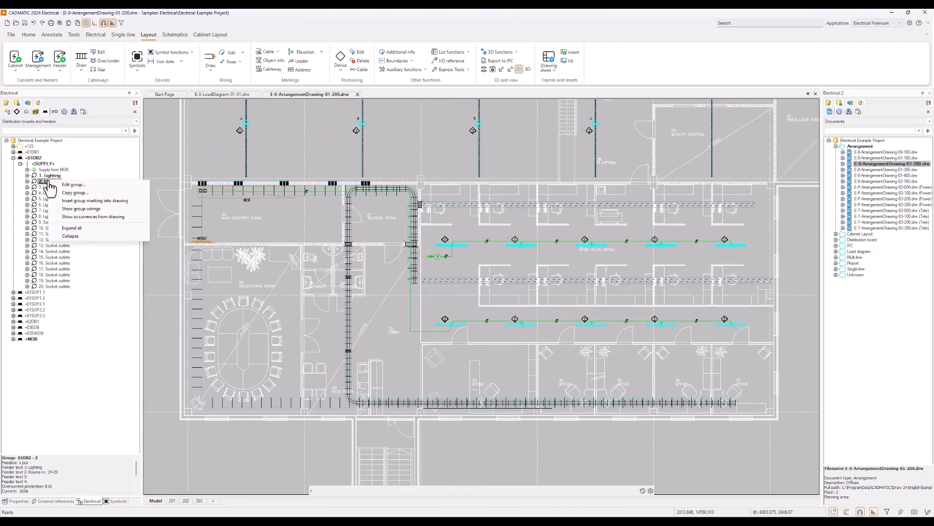
{"action": "left_click", "coordinate": [100, 209]}
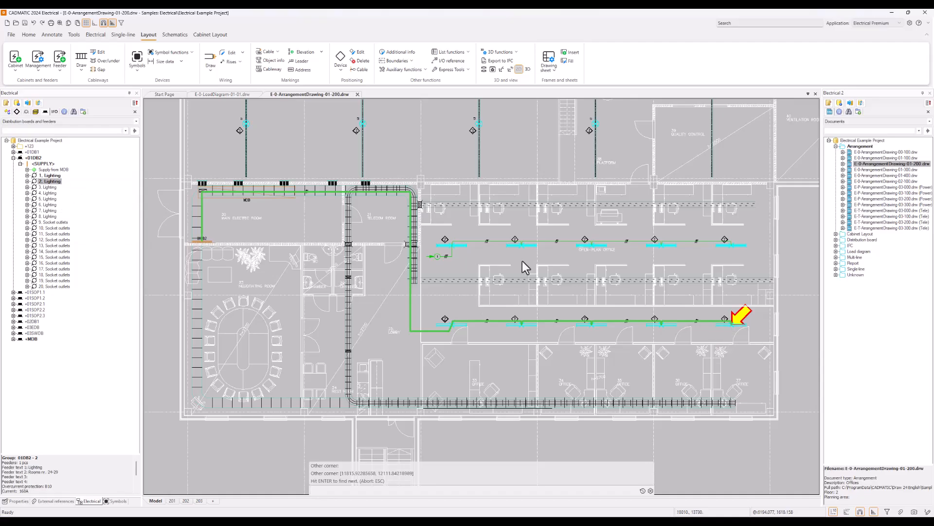
{"action": "key", "text": "Escape"}
{"action": "right_click", "coordinate": [59, 176]}
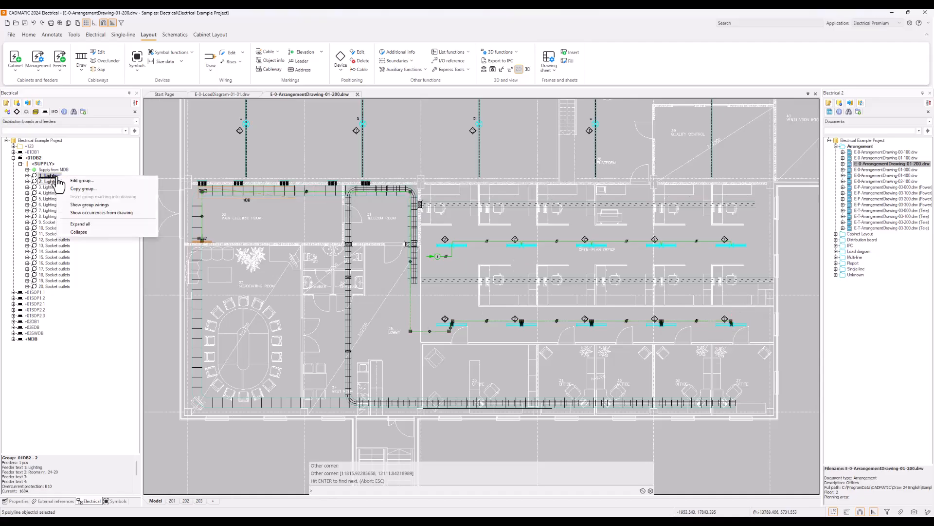
{"action": "left_click", "coordinate": [101, 213]}
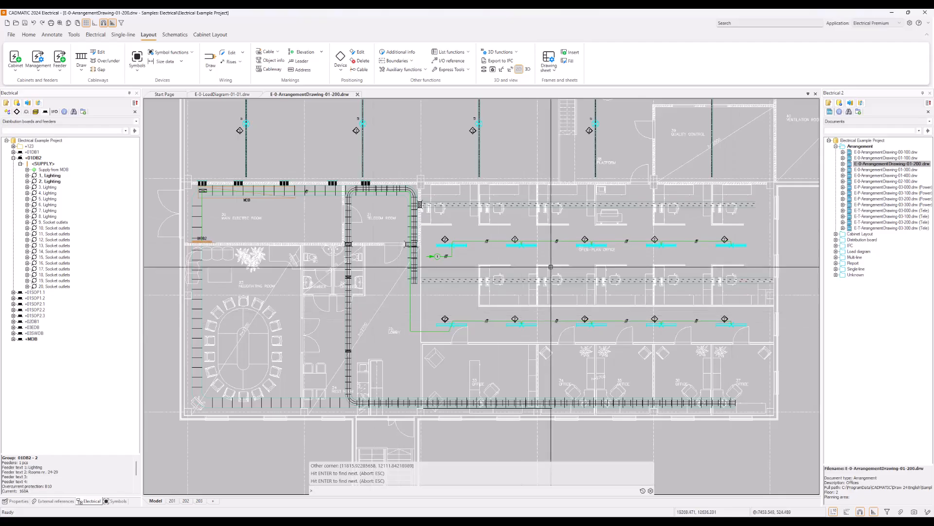
Open the group properties of 01DB2 lighting feeder 1 for editing and enlarge the dialog to show all its symbols
{"action": "right_click", "coordinate": [55, 176]}
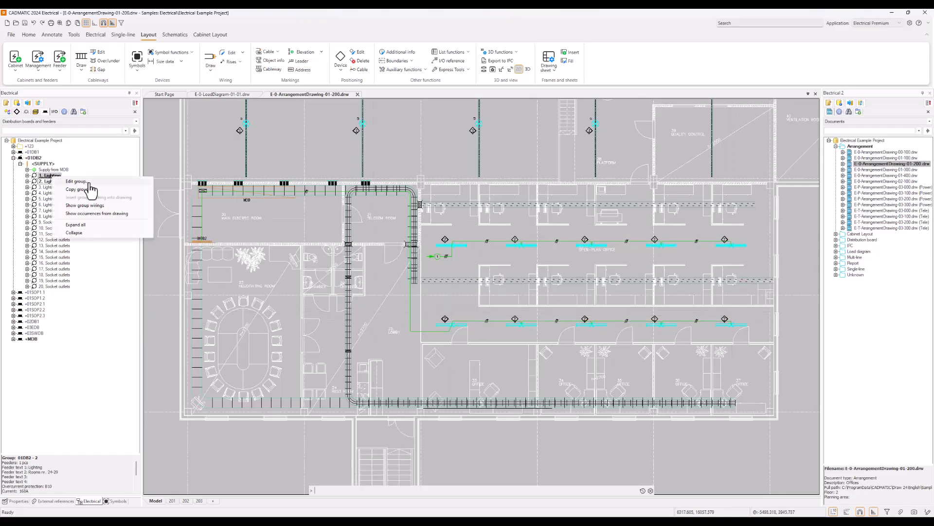
{"action": "left_click", "coordinate": [90, 184]}
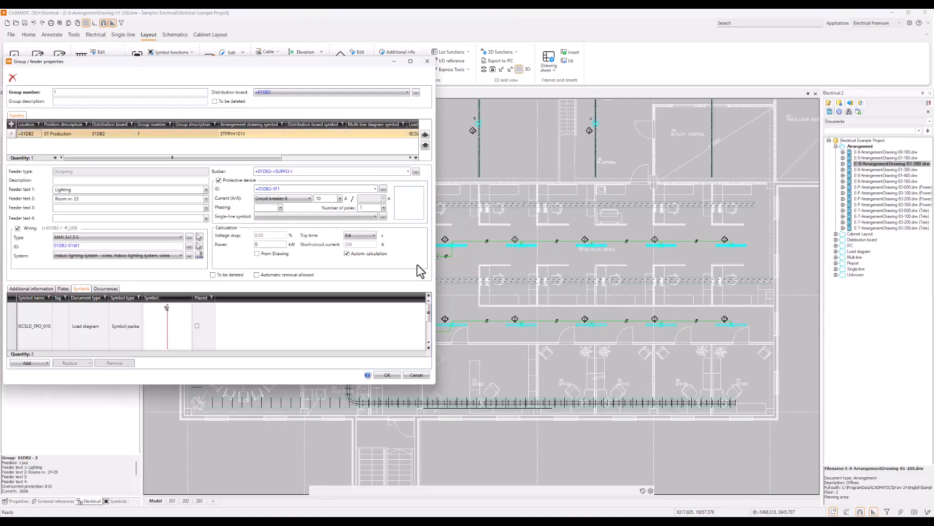
{"action": "left_click_drag", "start_coordinate": [376, 65], "coordinate": [515, 62]}
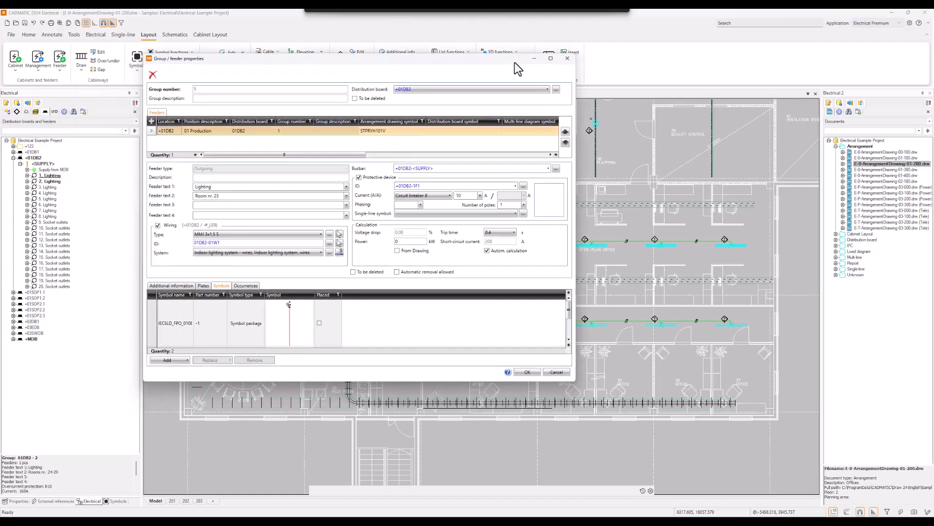
{"action": "left_click_drag", "start_coordinate": [575, 381], "coordinate": [744, 455]}
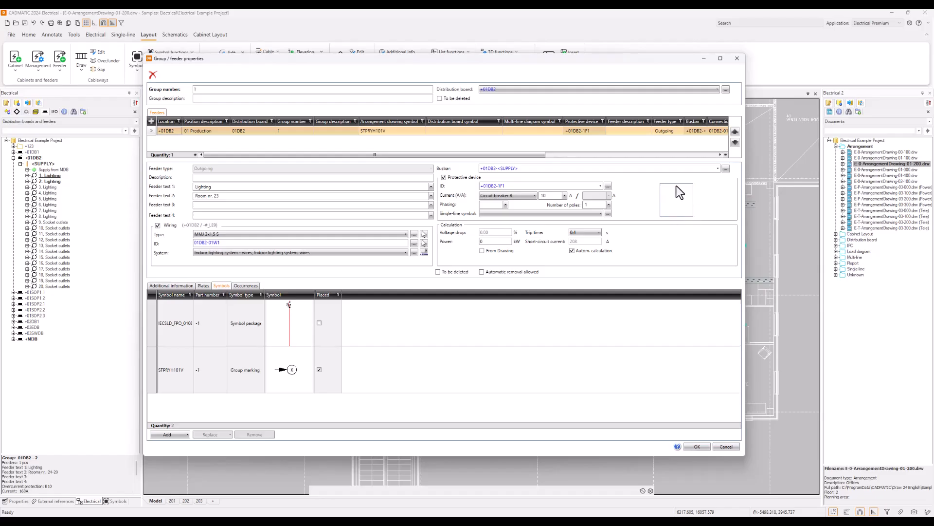
Inspect feeder 1's load diagram symbol package and browse the packages available to add, including the Käyttäjän symbolit main group, without adding one
{"action": "left_click", "coordinate": [291, 314]}
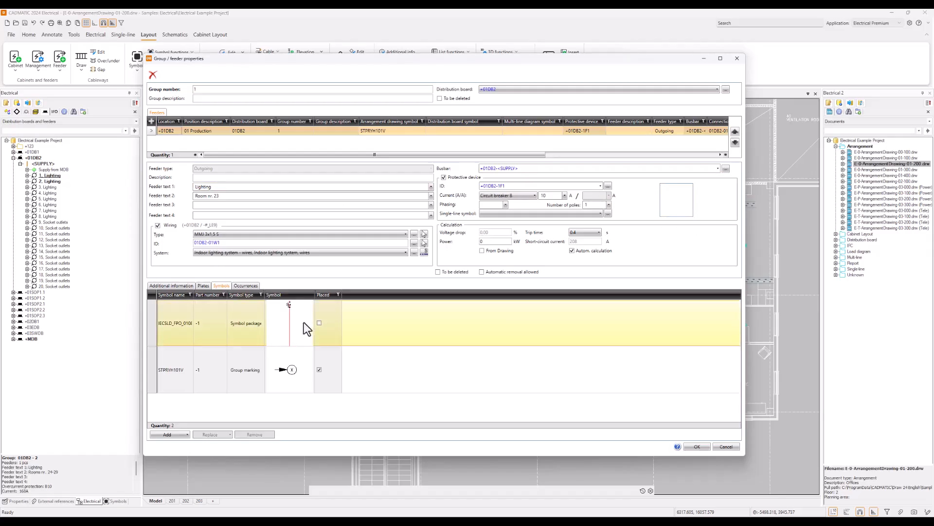
{"action": "left_click", "coordinate": [195, 313]}
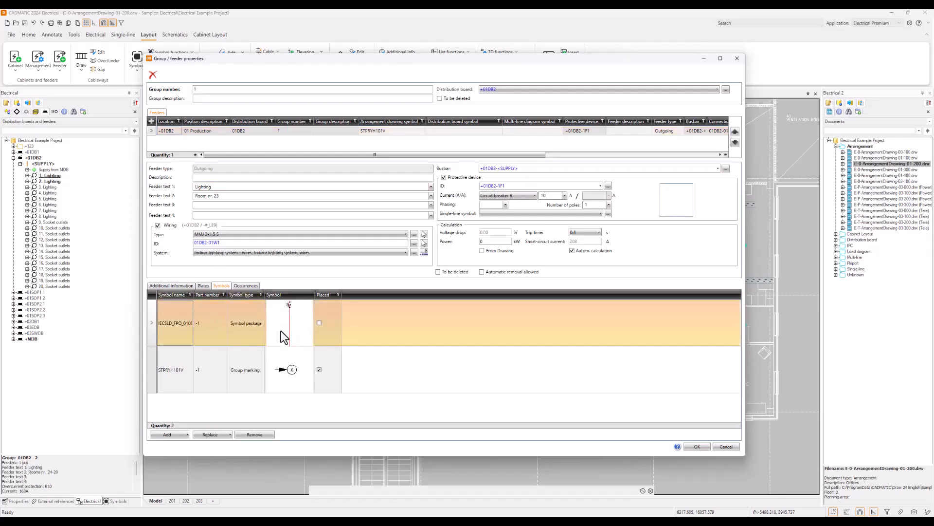
{"action": "left_click", "coordinate": [188, 435]}
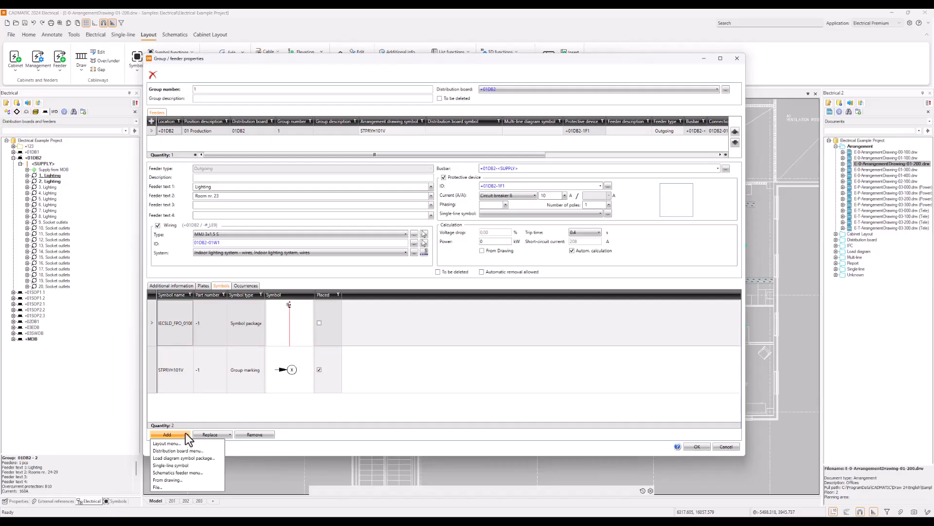
{"action": "left_click", "coordinate": [213, 458]}
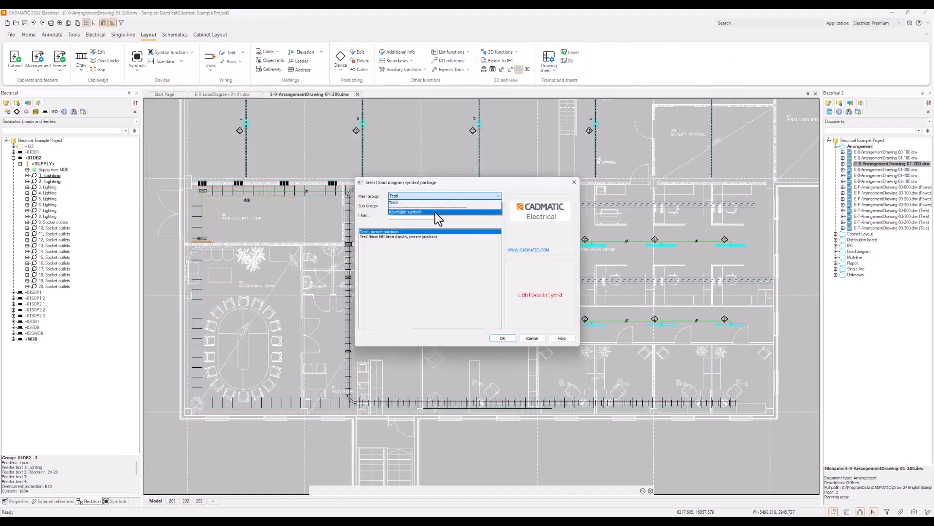
{"action": "left_click", "coordinate": [435, 212]}
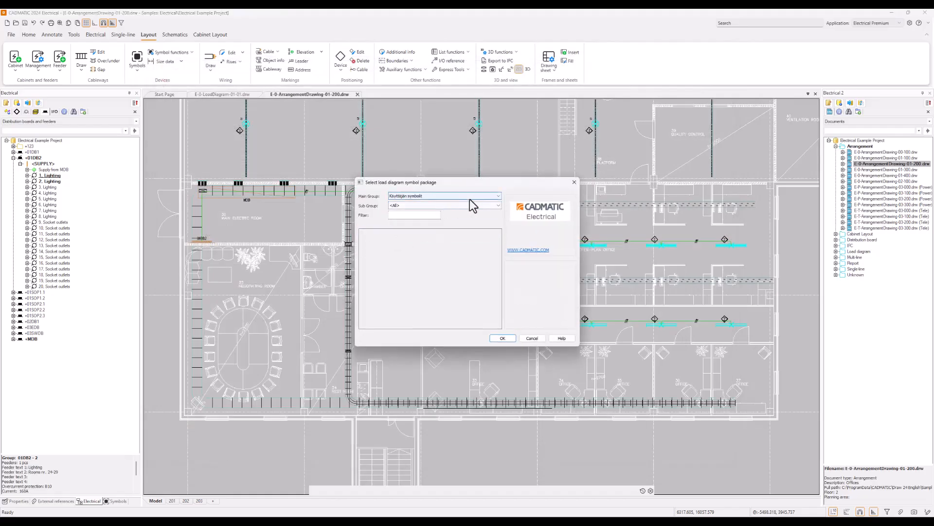
{"action": "left_click", "coordinate": [532, 339]}
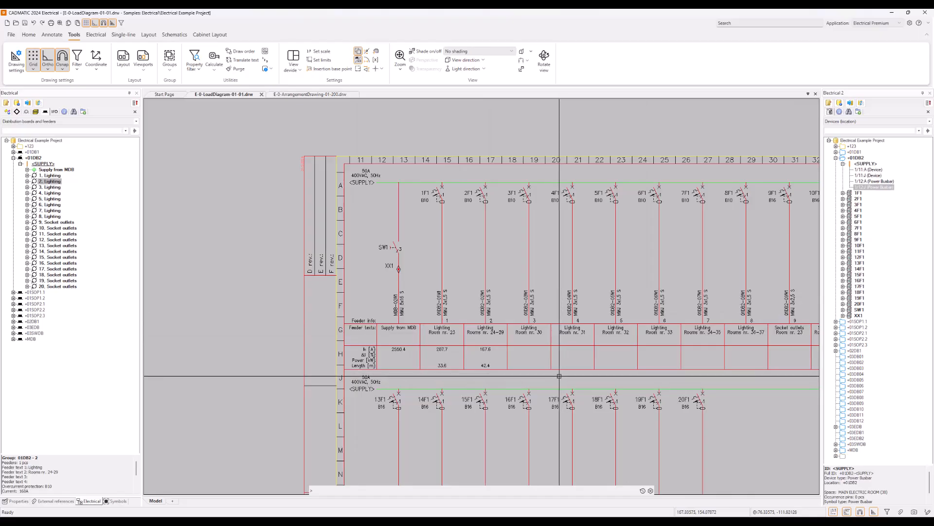
Frame the Room nr. 23 and Rooms nr. 24-29 lighting feeders in the E-0-LoadDiagram-01-01.drw drawing to examine them
{"action": "left_click", "coordinate": [414, 176]}
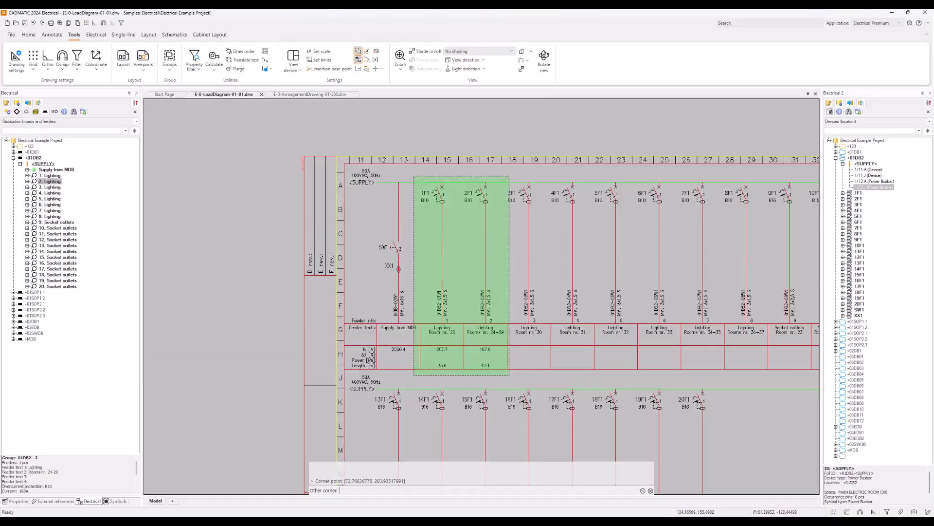
{"action": "key", "text": "Escape"}
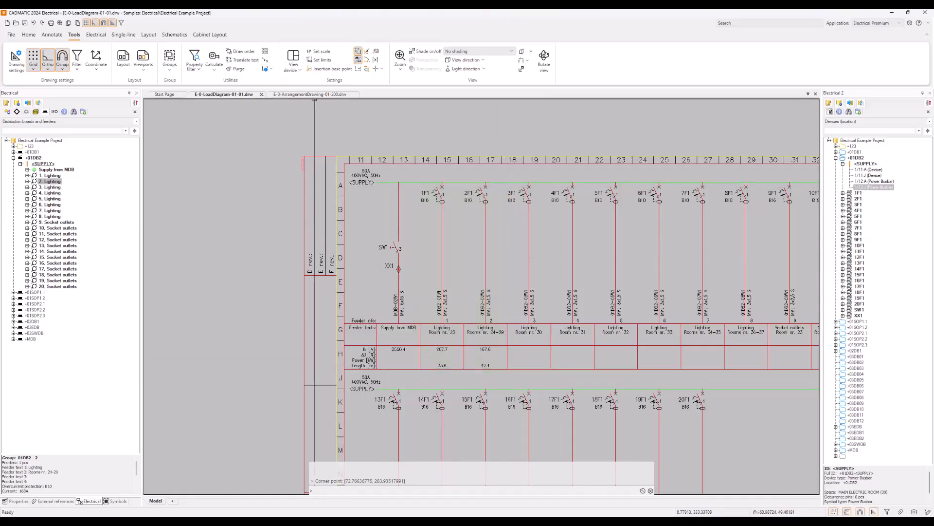
Examine the cable labels 01DB2-01W1 and 01DB2-02W1 of lighting feeders 1 and 2 in the load diagram
{"action": "scroll", "coordinate": [438, 353], "scroll_direction": "up", "scroll_amount": 3}
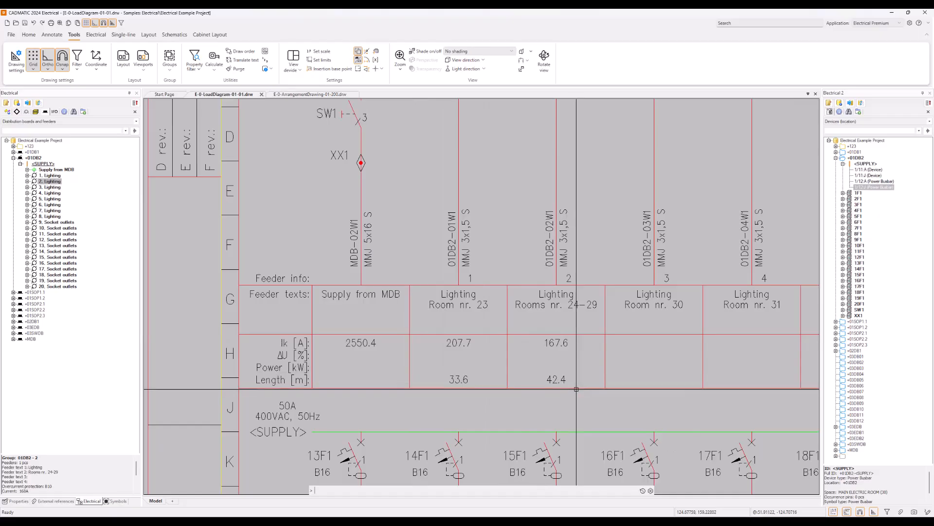
{"action": "scroll", "coordinate": [577, 389], "scroll_direction": "down", "scroll_amount": 4}
{"action": "scroll", "coordinate": [574, 318], "scroll_direction": "up", "scroll_amount": 3}
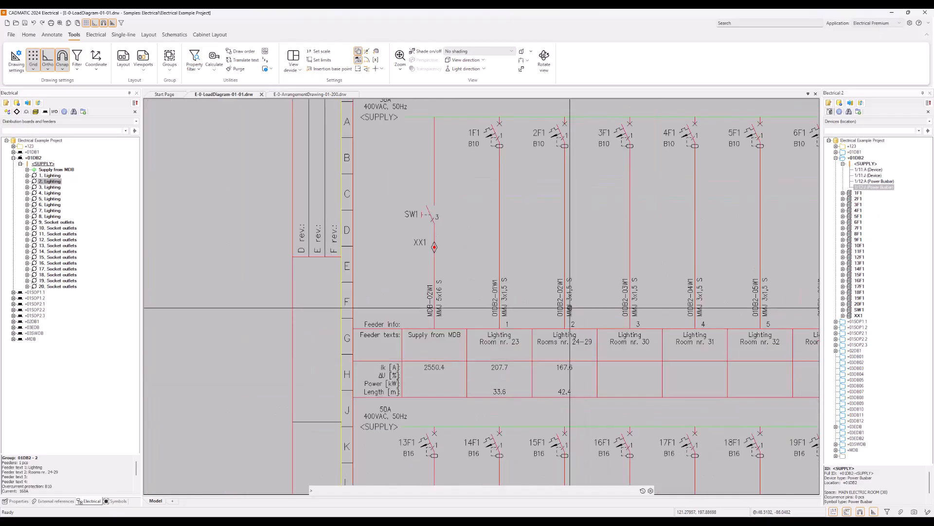
{"action": "scroll", "coordinate": [559, 312], "scroll_direction": "up", "scroll_amount": 1}
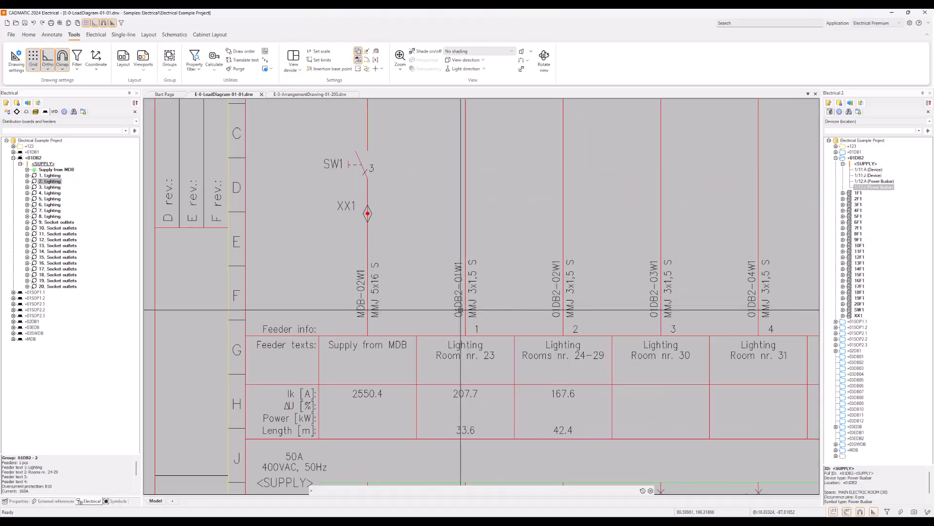
{"action": "left_click", "coordinate": [458, 274]}
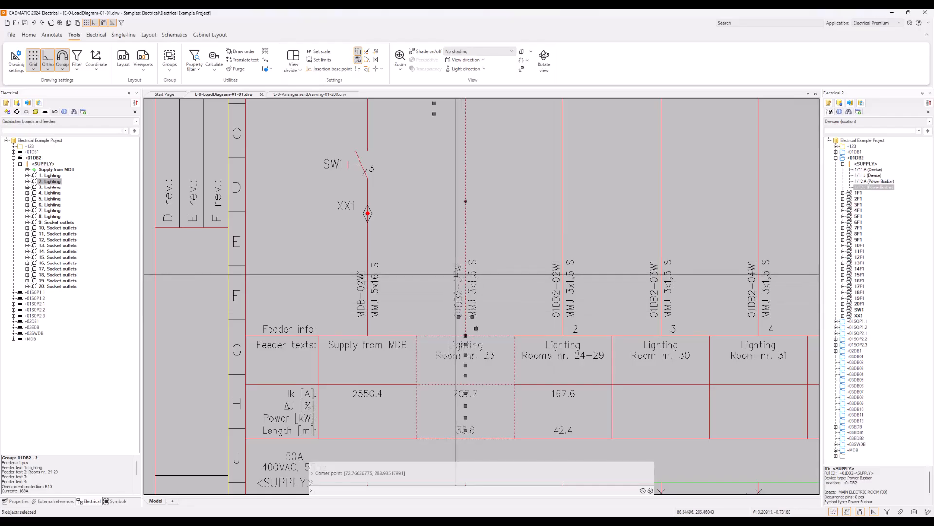
{"action": "left_click", "coordinate": [451, 257]}
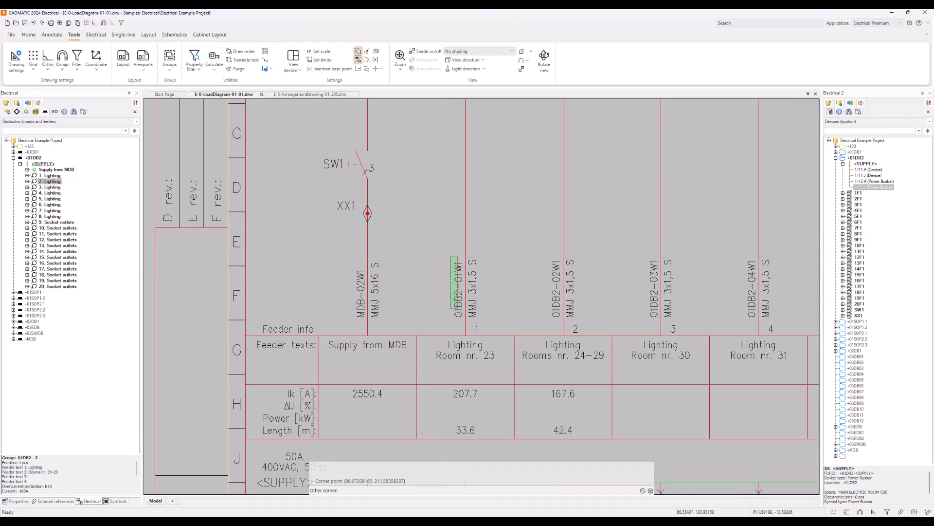
{"action": "left_click", "coordinate": [467, 321]}
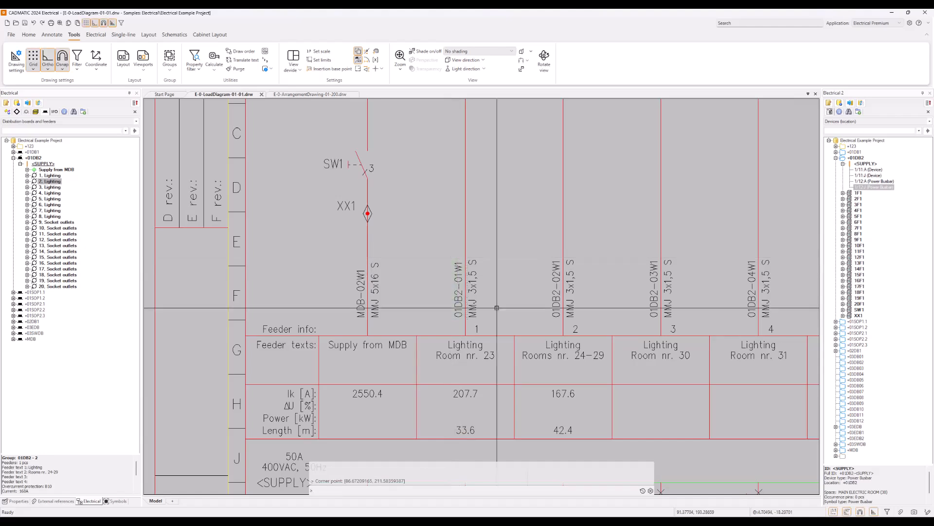
{"action": "left_click", "coordinate": [546, 256]}
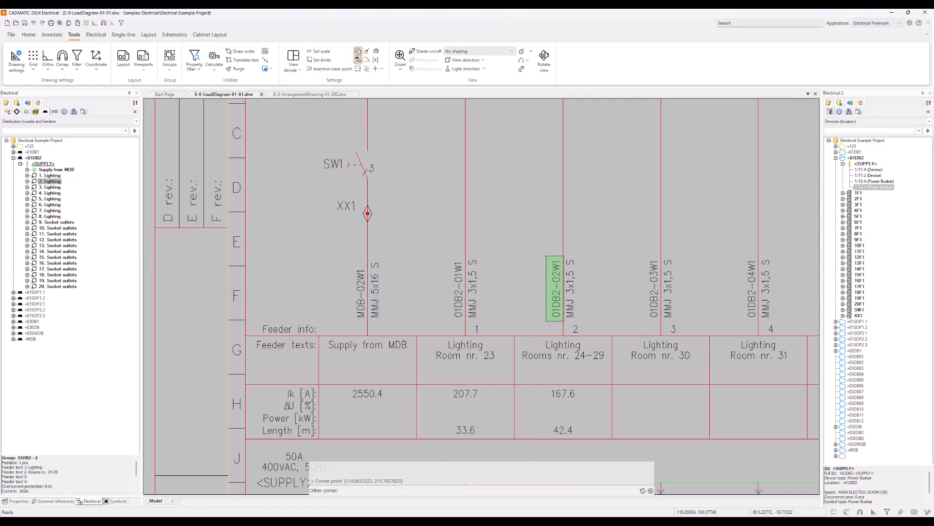
{"action": "left_click", "coordinate": [564, 321]}
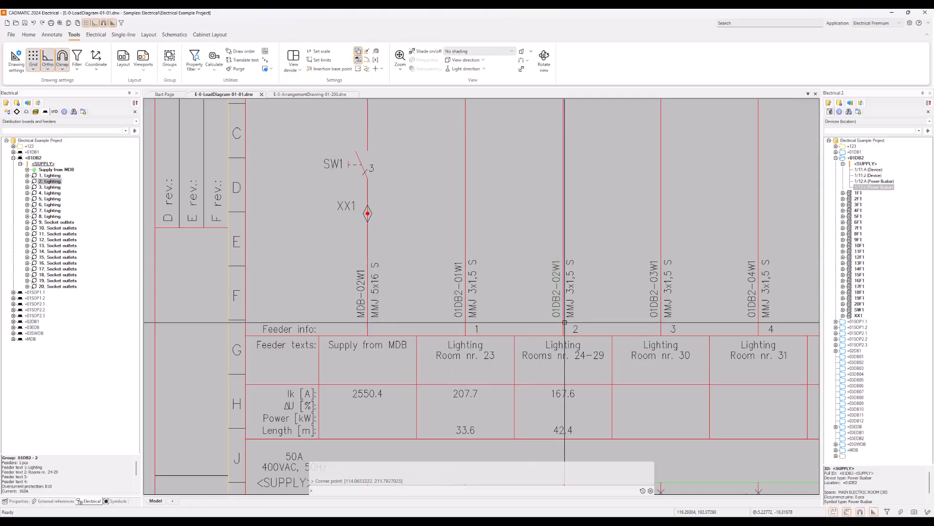
{"action": "scroll", "coordinate": [565, 322], "scroll_direction": "down", "scroll_amount": 3}
{"action": "scroll", "coordinate": [565, 321], "scroll_direction": "up", "scroll_amount": 2}
{"action": "middle_click_drag", "start_coordinate": [575, 310], "coordinate": [538, 330]}
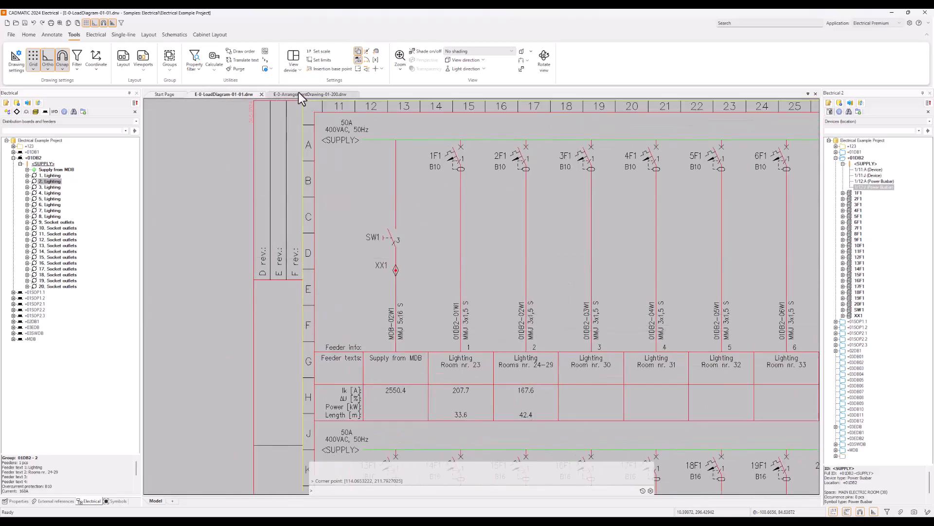
Set the second project tree to Documents and select E-0-ArrangementDrawing-01-200.drw among the arrangement drawings
{"action": "left_click", "coordinate": [856, 122]}
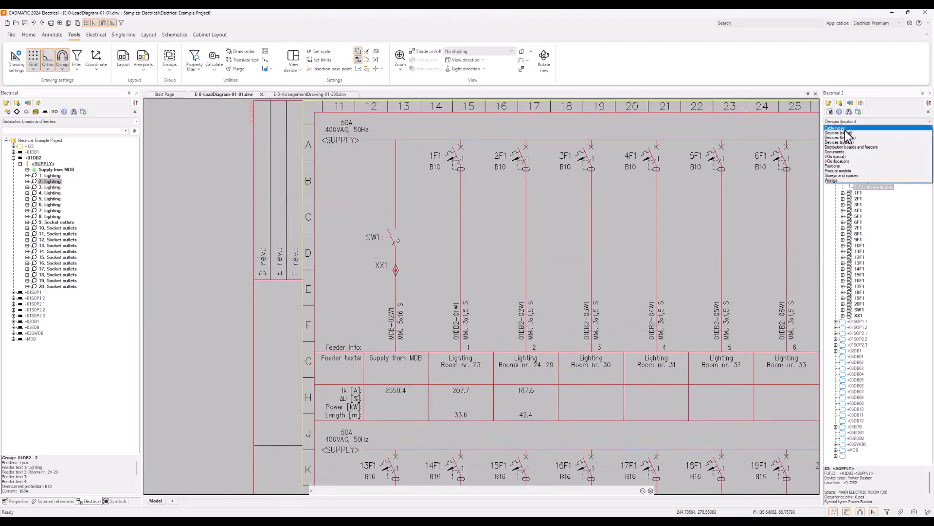
{"action": "left_click", "coordinate": [849, 153]}
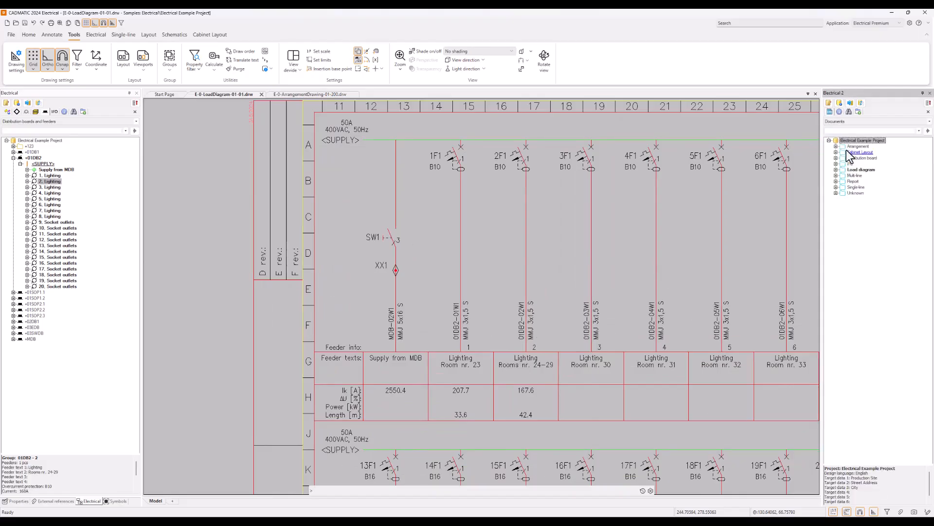
{"action": "left_click", "coordinate": [835, 147]}
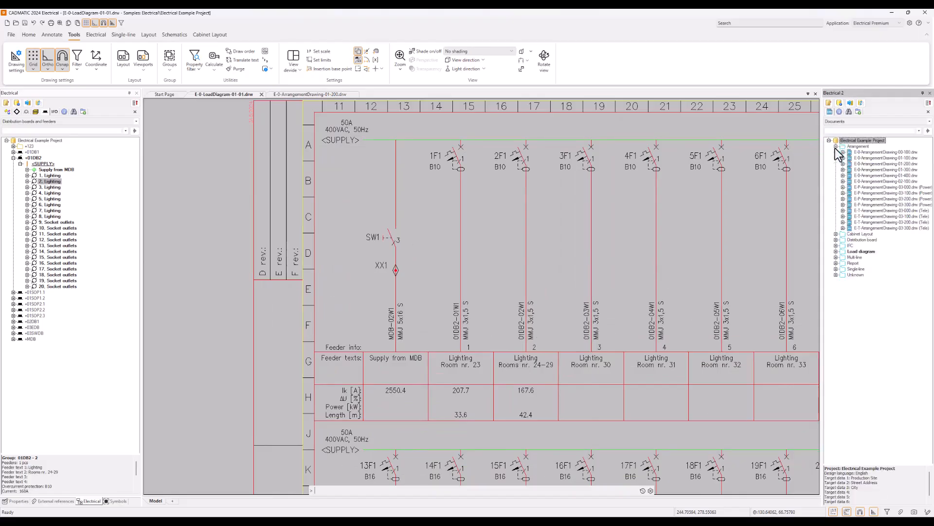
{"action": "left_click", "coordinate": [893, 158]}
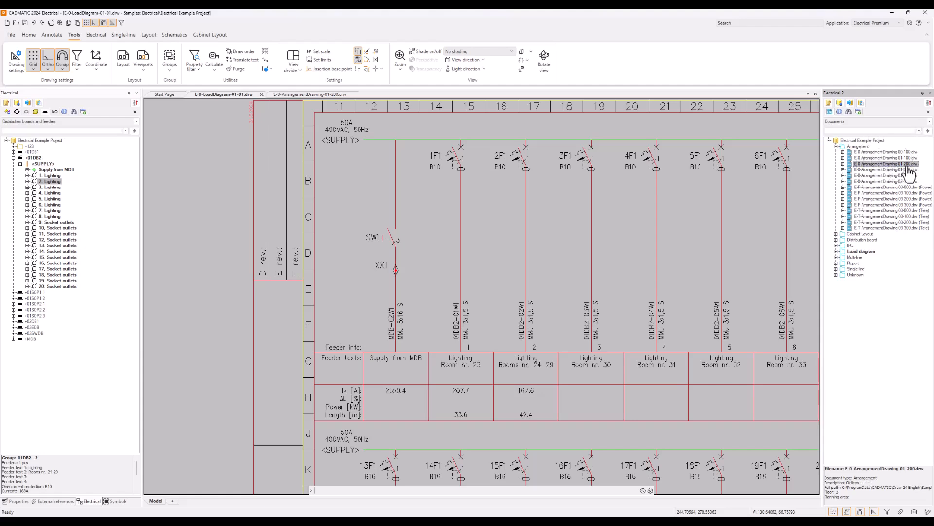
Switch to the E-0-ArrangementDrawing-01-200.drw drawing and examine the area from 01DB2 to the open-plan office luminaires
{"action": "left_click", "coordinate": [325, 97]}
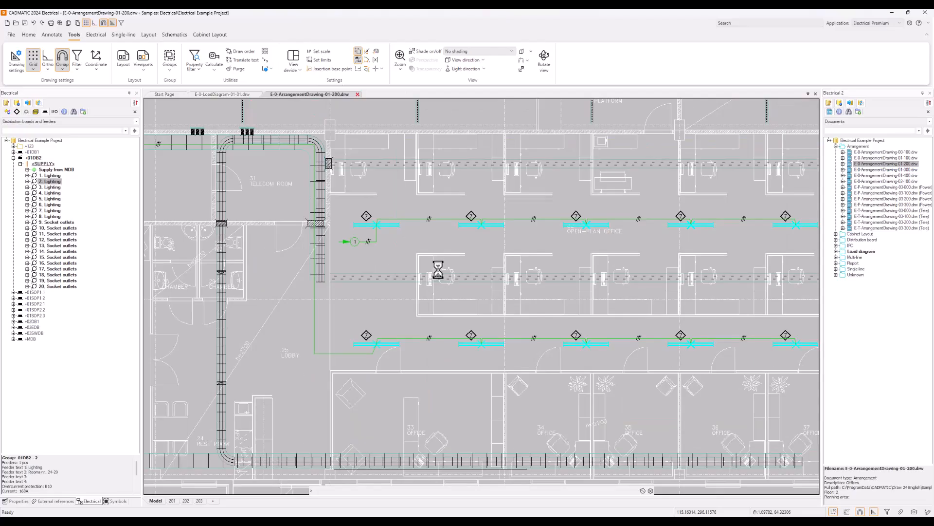
{"action": "scroll", "coordinate": [462, 265], "scroll_direction": "down", "scroll_amount": 2}
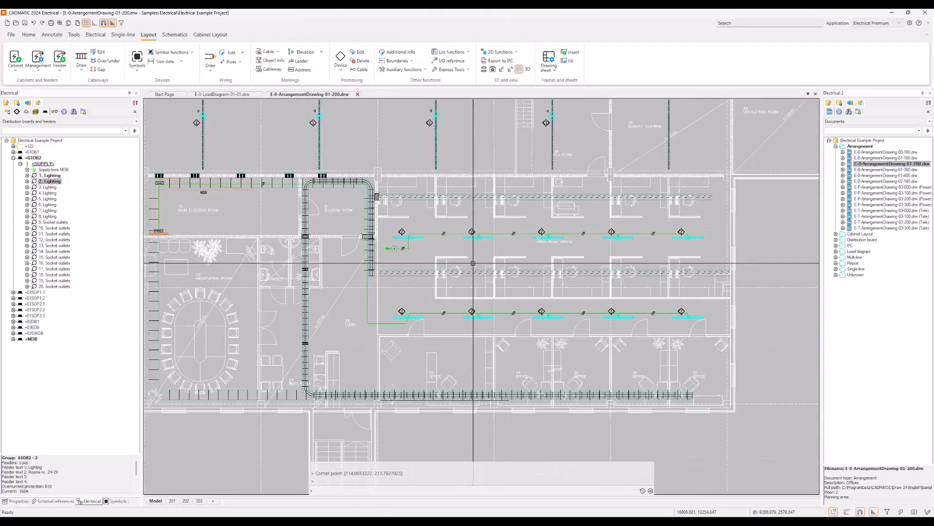
{"action": "middle_click_drag", "start_coordinate": [467, 263], "coordinate": [523, 270]}
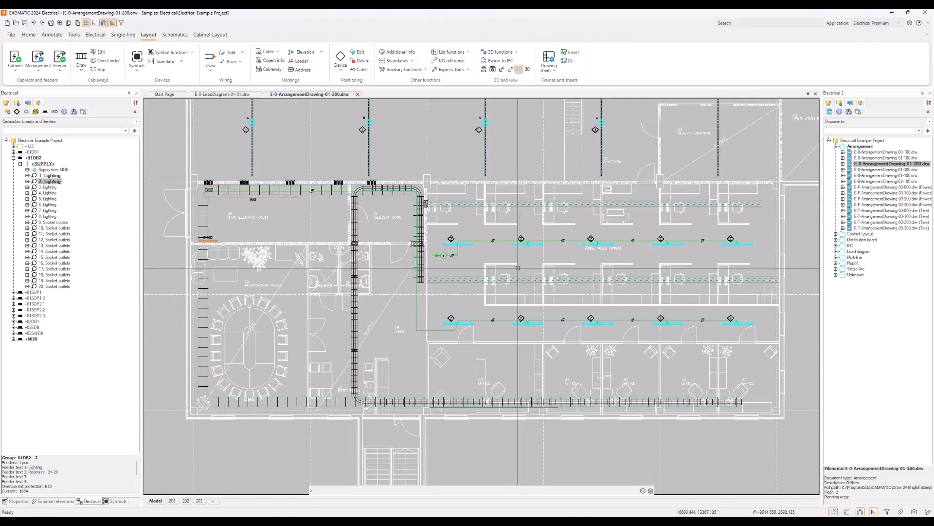
{"action": "middle_click_drag", "start_coordinate": [464, 262], "coordinate": [496, 265]}
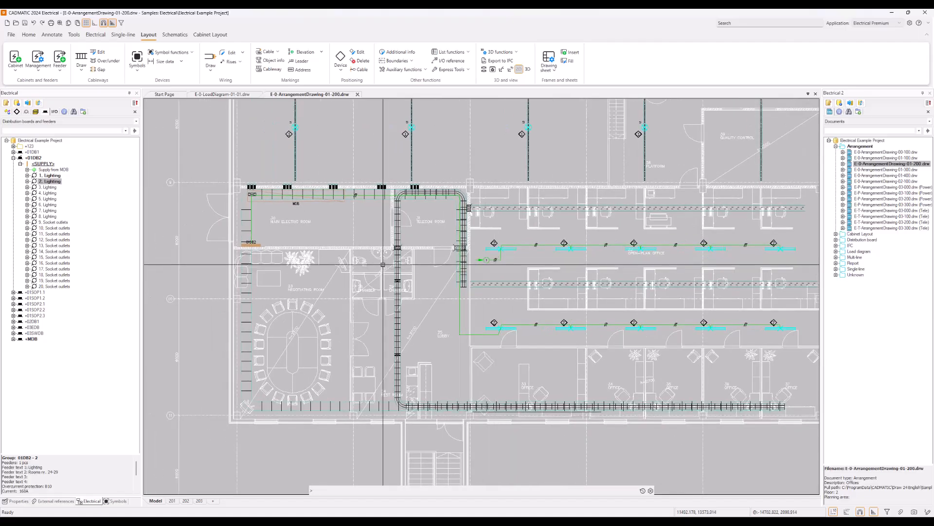
{"action": "scroll", "coordinate": [502, 263], "scroll_direction": "up", "scroll_amount": 3}
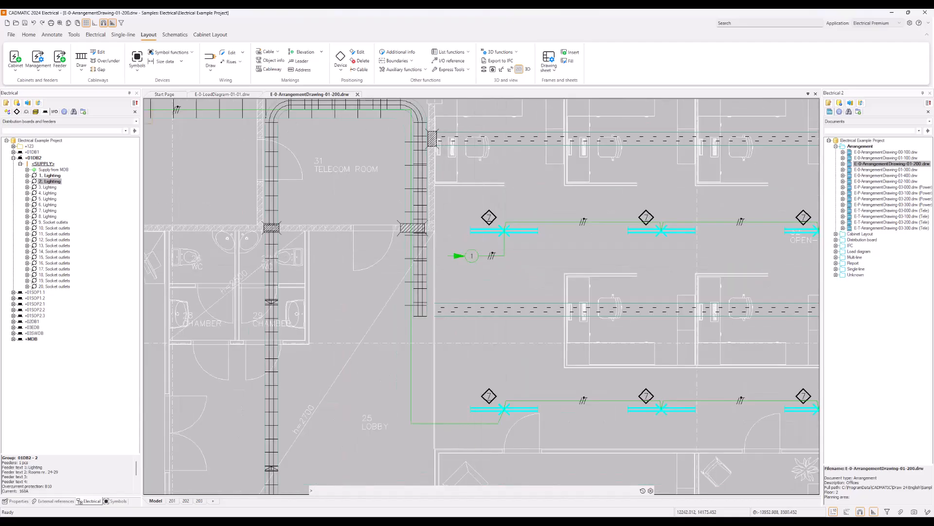
{"action": "left_click", "coordinate": [444, 248]}
{"action": "scroll", "coordinate": [456, 276], "scroll_direction": "down", "scroll_amount": 1}
{"action": "middle_click_drag", "start_coordinate": [457, 275], "coordinate": [558, 275]}
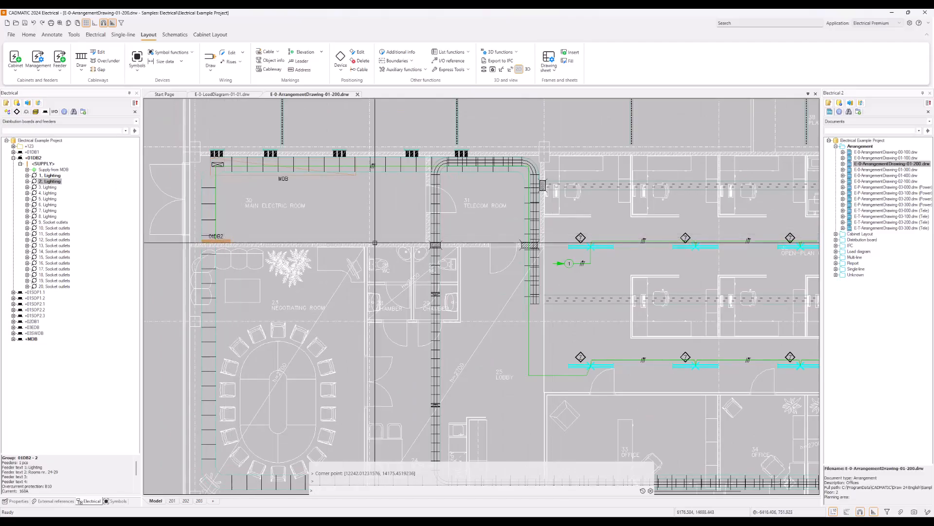
Select the cable passing through the lobby, trace its route from 01DB2 to the lower row of office luminaires, and deselect it
{"action": "left_click", "coordinate": [237, 316]}
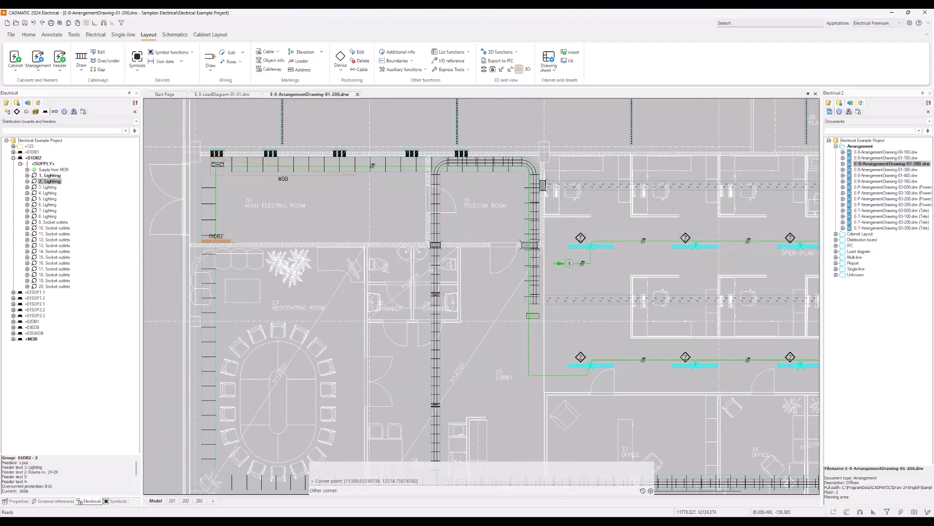
{"action": "left_click", "coordinate": [535, 318]}
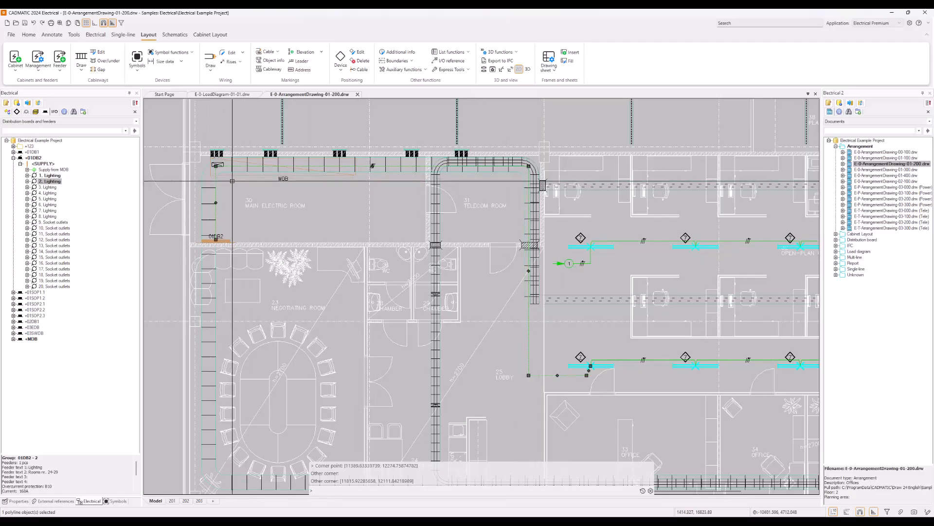
{"action": "scroll", "coordinate": [232, 180], "scroll_direction": "up", "scroll_amount": 3}
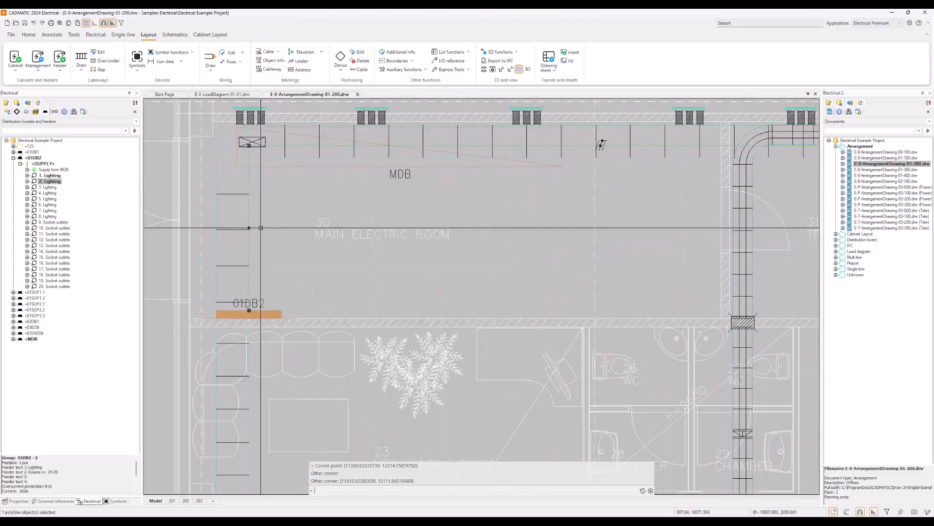
{"action": "middle_click_drag", "start_coordinate": [261, 228], "coordinate": [264, 246]}
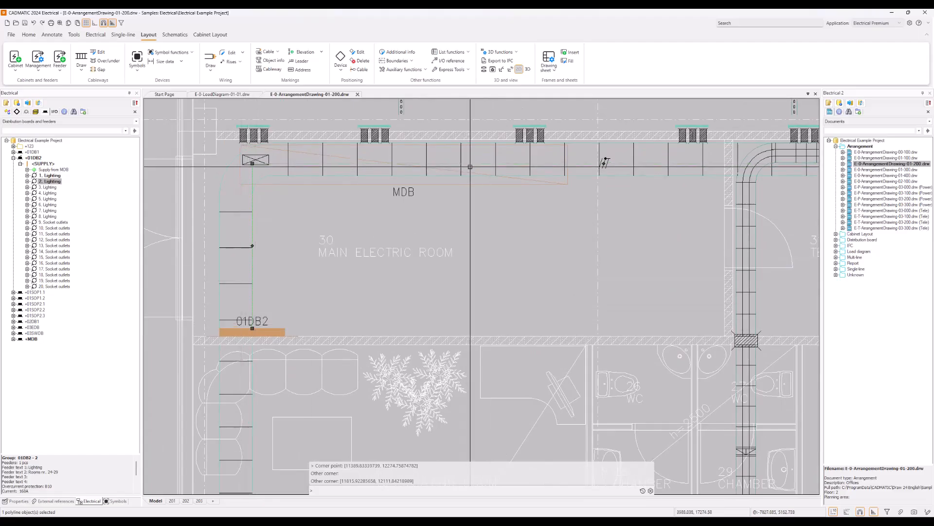
{"action": "scroll", "coordinate": [470, 167], "scroll_direction": "down", "scroll_amount": 2}
{"action": "mouse_move", "coordinate": [502, 191]}
{"action": "middle_mouse_down"}
{"action": "mouse_move", "coordinate": [537, 193]}
{"action": "mouse_move", "coordinate": [439, 189]}
{"action": "middle_mouse_up"}
{"action": "middle_click_drag", "start_coordinate": [717, 322], "coordinate": [600, 269]}
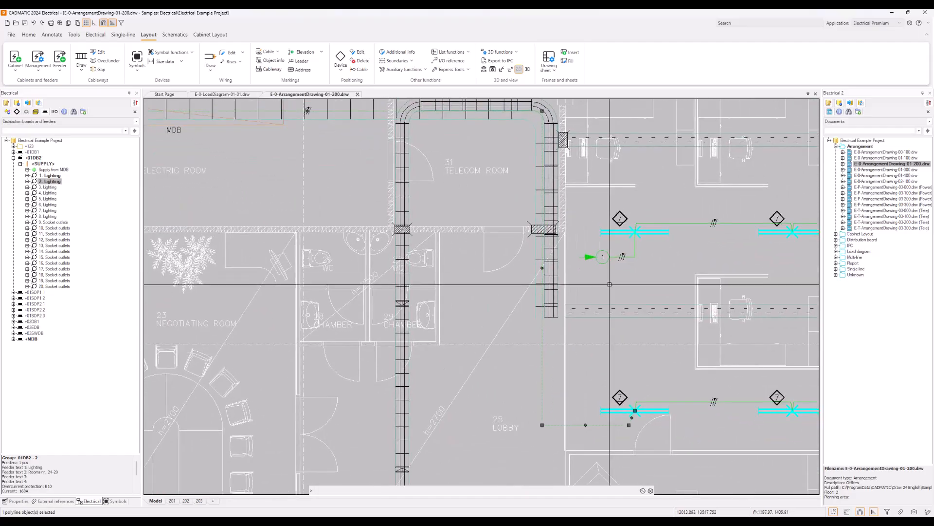
{"action": "scroll", "coordinate": [540, 423], "scroll_direction": "down", "scroll_amount": 2}
{"action": "middle_click_drag", "start_coordinate": [595, 401], "coordinate": [363, 335]}
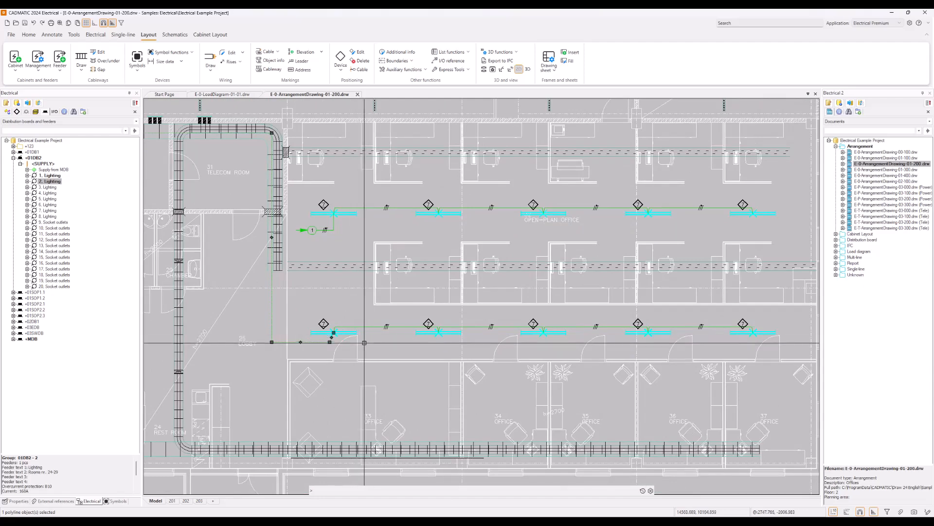
{"action": "key", "text": "Escape"}
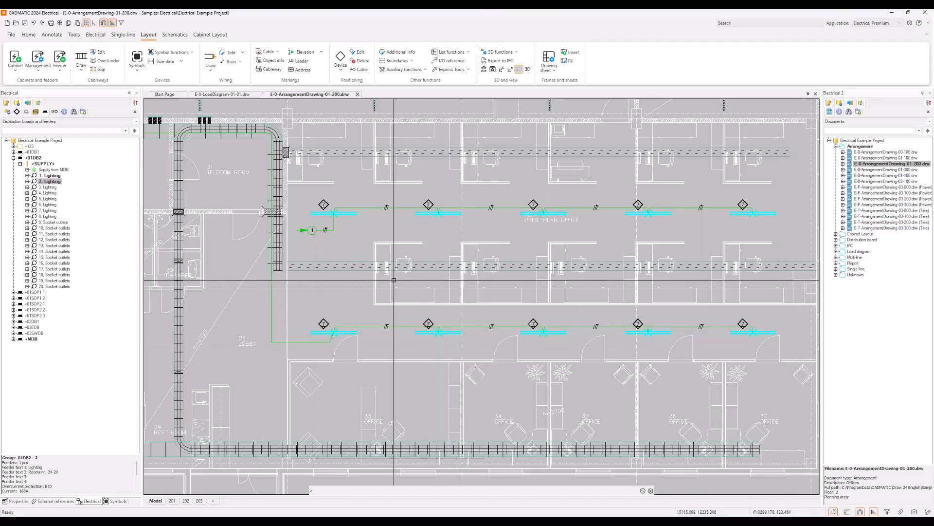
{"action": "middle_click_drag", "start_coordinate": [346, 291], "coordinate": [466, 298]}
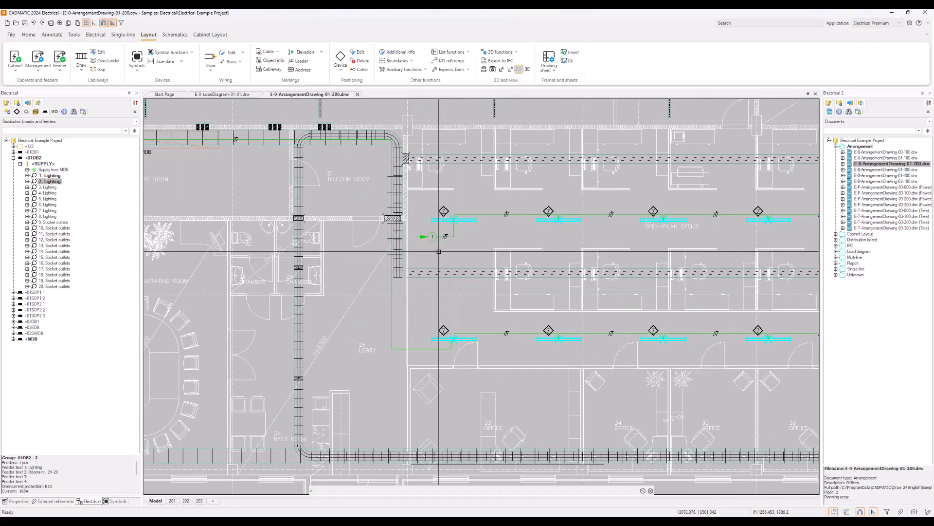
{"action": "middle_click_drag", "start_coordinate": [439, 251], "coordinate": [577, 264]}
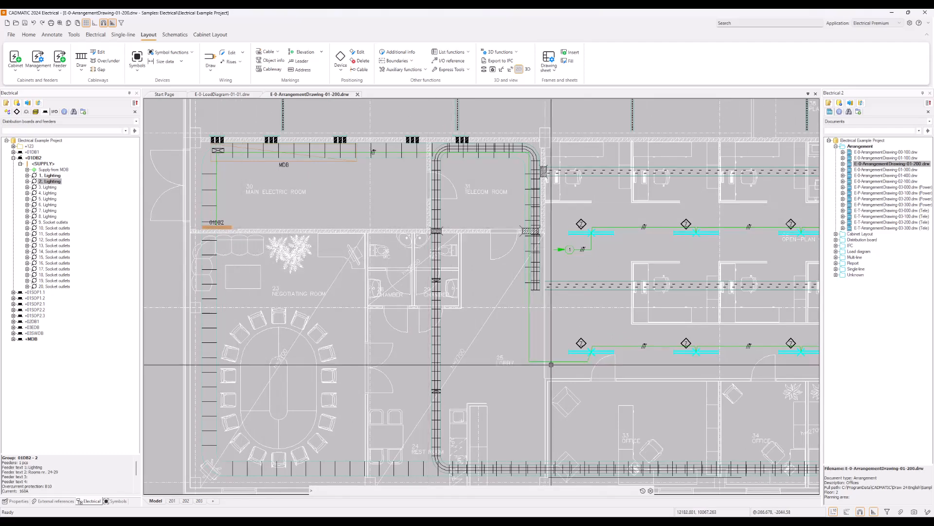
Open distribution board and feeder management, list the 01DB2 groups and select lighting group 2 for Rooms nr. 24-29
{"action": "left_click", "coordinate": [39, 60]}
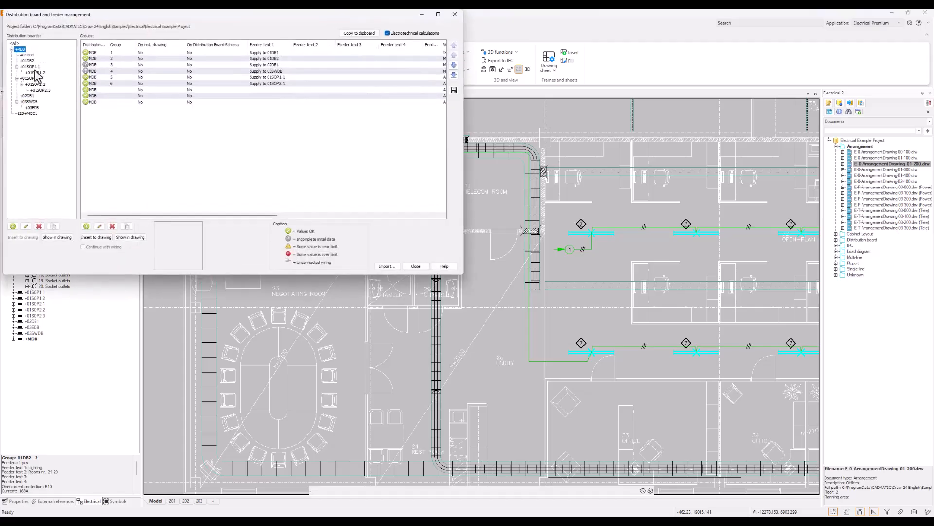
{"action": "left_click", "coordinate": [28, 61]}
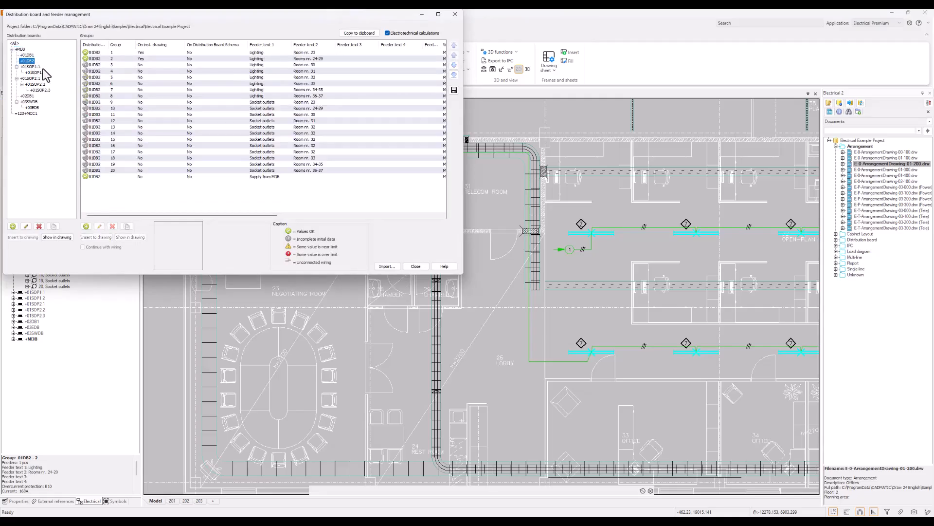
{"action": "left_click", "coordinate": [265, 171]}
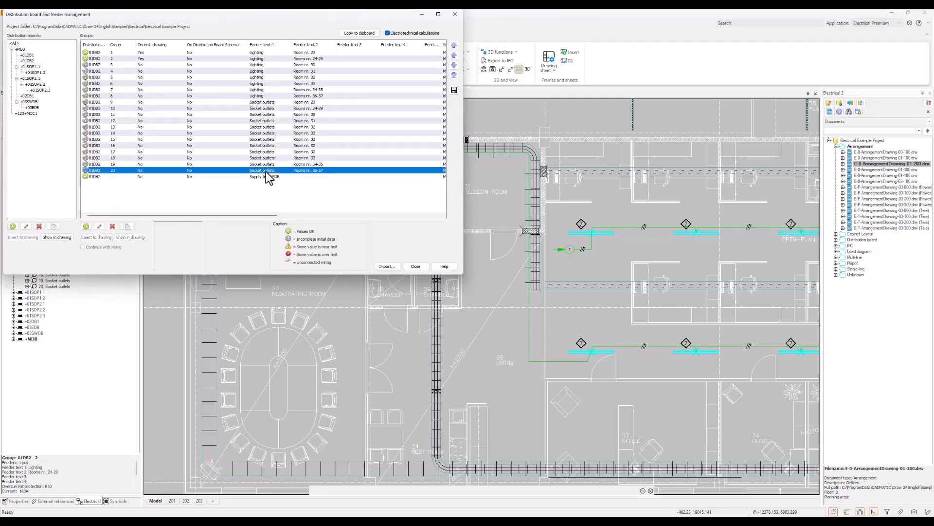
{"action": "left_click", "coordinate": [162, 53]}
{"action": "left_click", "coordinate": [116, 57]}
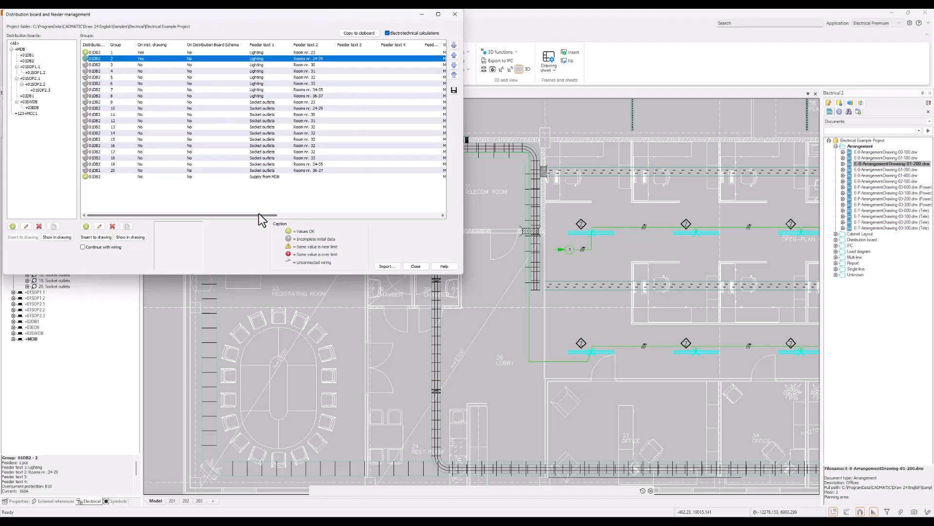
Examine the wiring, cable length, fuse, short-circuit current and voltage drop columns of the 01DB2 groups
{"action": "left_click_drag", "start_coordinate": [259, 214], "coordinate": [313, 218]}
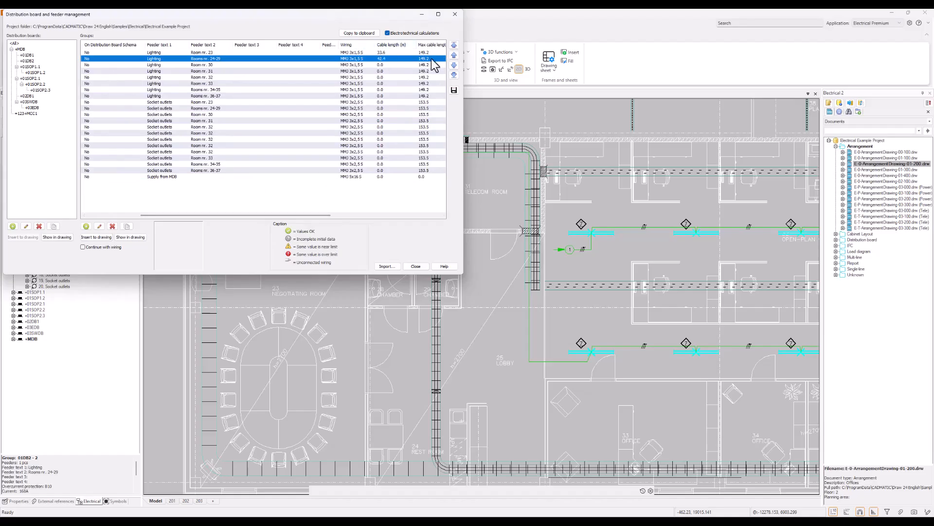
{"action": "left_click_drag", "start_coordinate": [304, 214], "coordinate": [389, 218]}
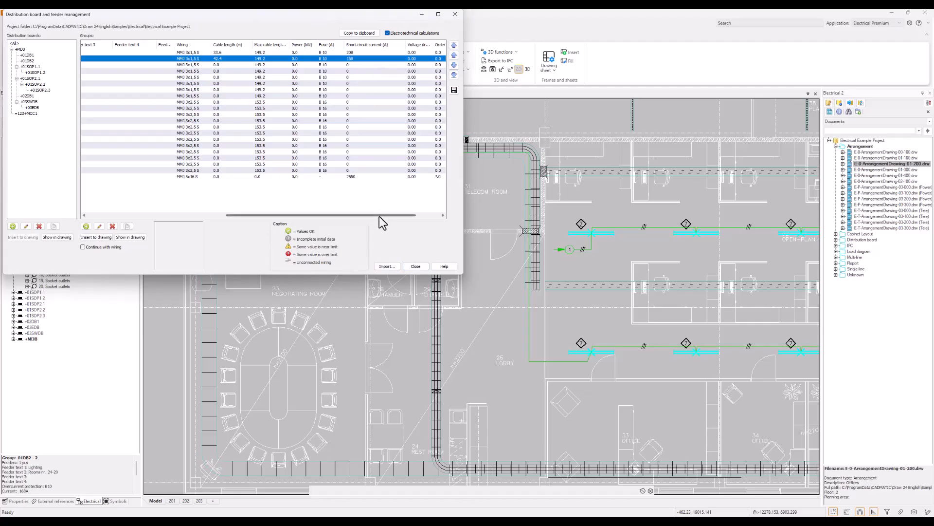
{"action": "left_click_drag", "start_coordinate": [378, 216], "coordinate": [412, 216]}
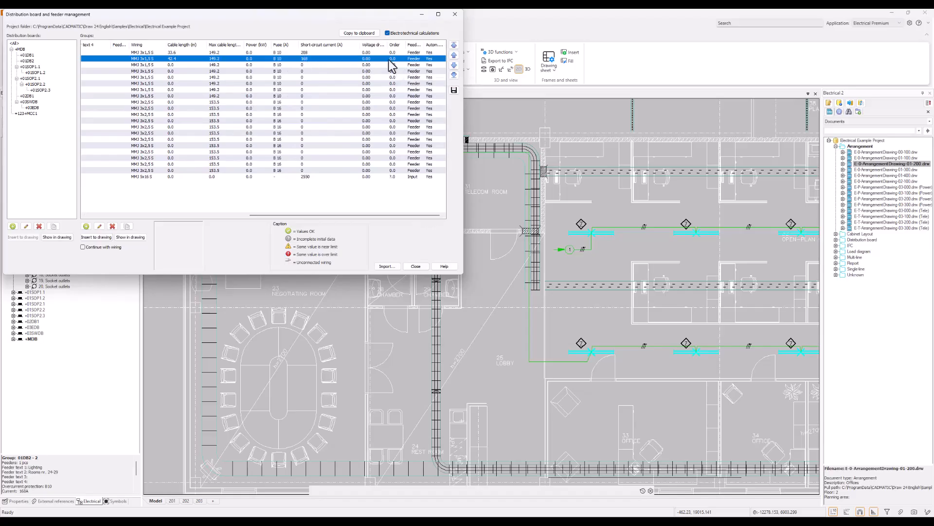
Close feeder management, check the properties of a linear light fixture in the open-plan office and examine the whole office floor
{"action": "left_click", "coordinate": [416, 267]}
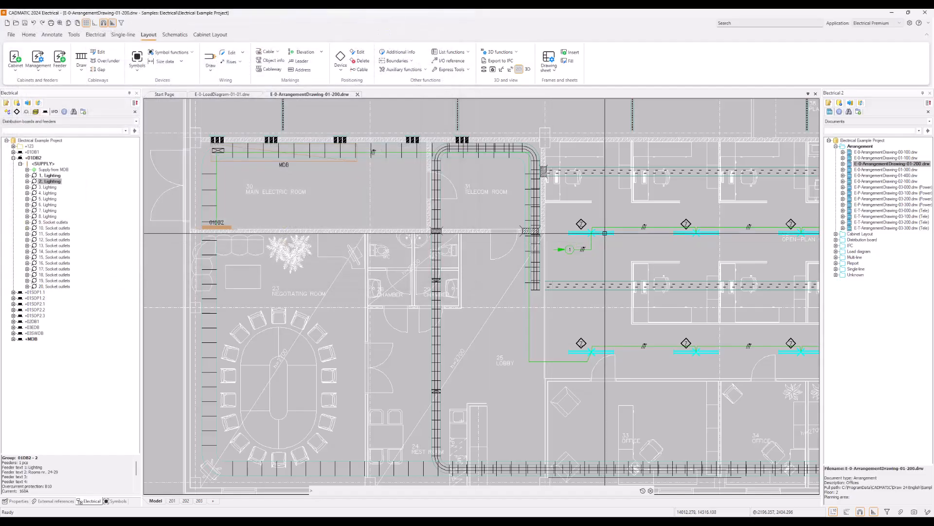
{"action": "mouse_move", "coordinate": [605, 233]}
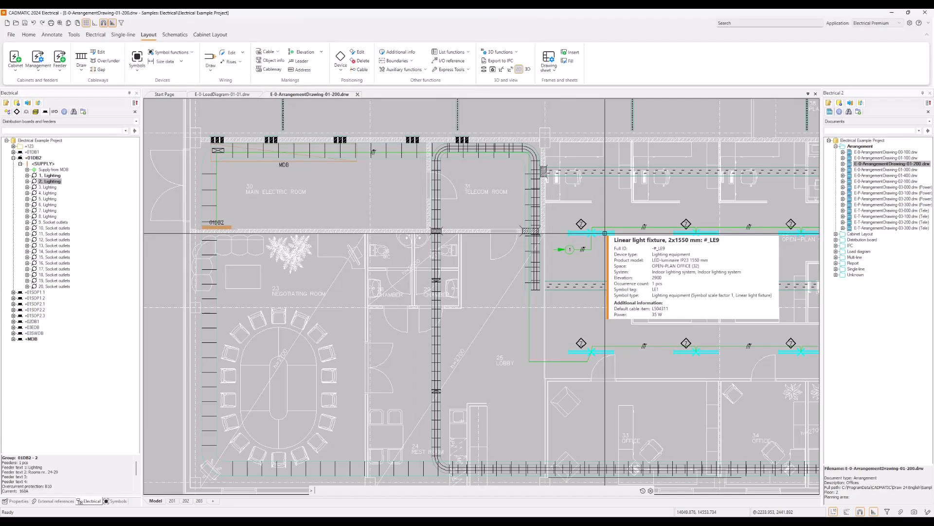
{"action": "scroll", "coordinate": [723, 278], "scroll_direction": "down", "scroll_amount": 1}
{"action": "mouse_move", "coordinate": [719, 279]}
{"action": "middle_mouse_down"}
{"action": "mouse_move", "coordinate": [453, 263]}
{"action": "mouse_move", "coordinate": [461, 275]}
{"action": "middle_mouse_up"}
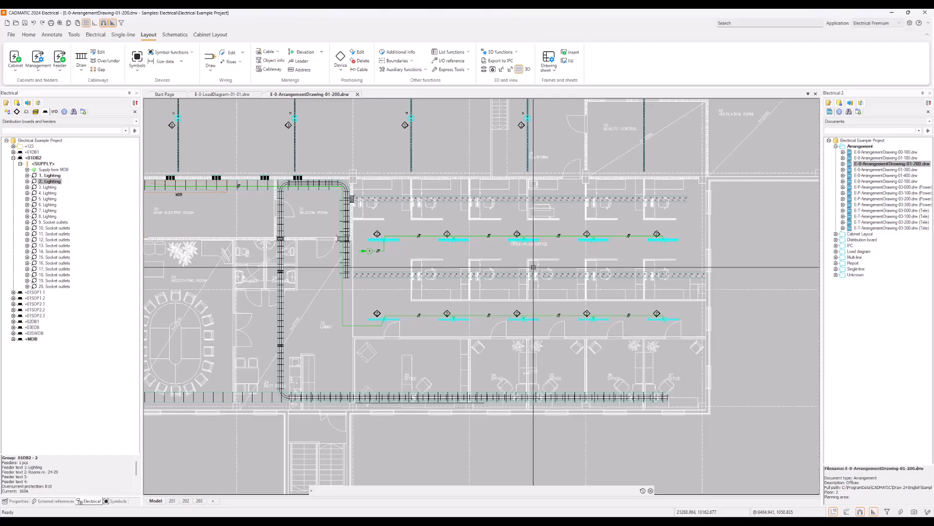
{"action": "middle_click_drag", "start_coordinate": [531, 269], "coordinate": [599, 273]}
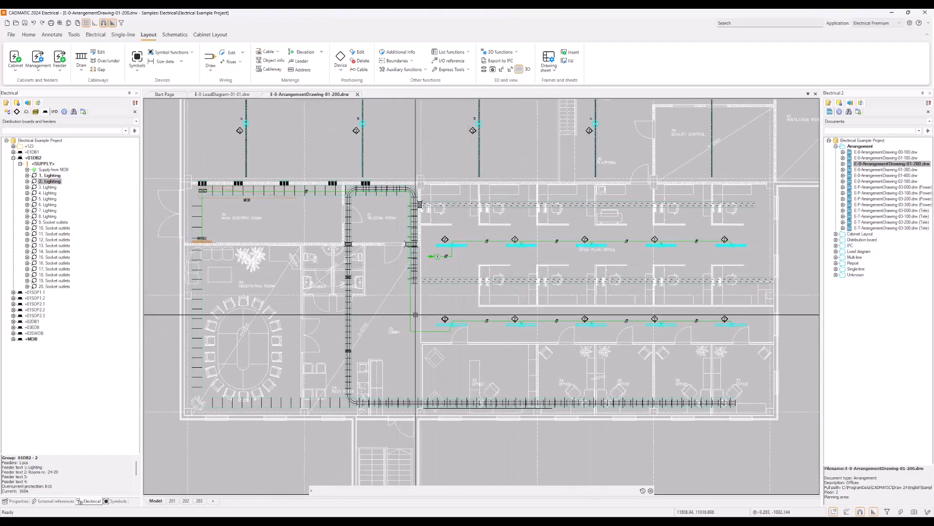
Show the group wirings of 01DB2 lighting group 2 and lighting group 1 in the arrangement drawing
{"action": "right_click", "coordinate": [54, 181]}
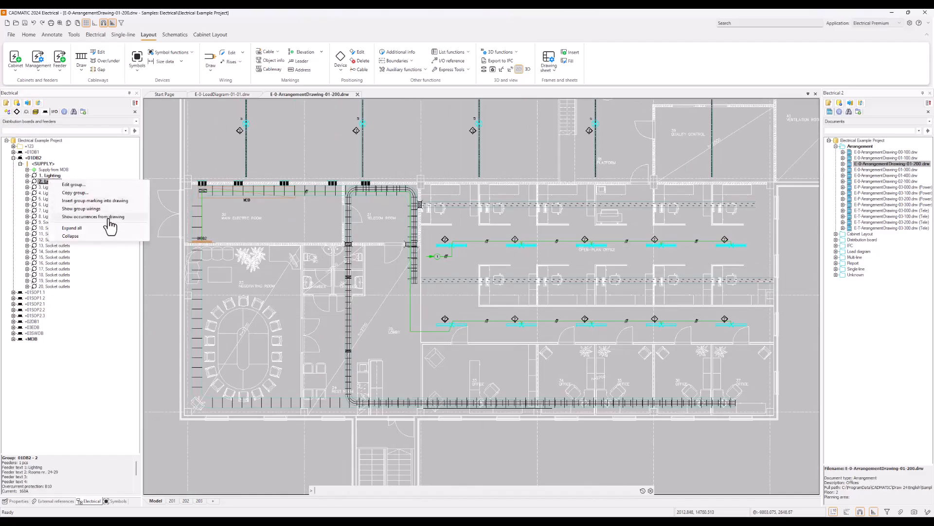
{"action": "left_click", "coordinate": [91, 210]}
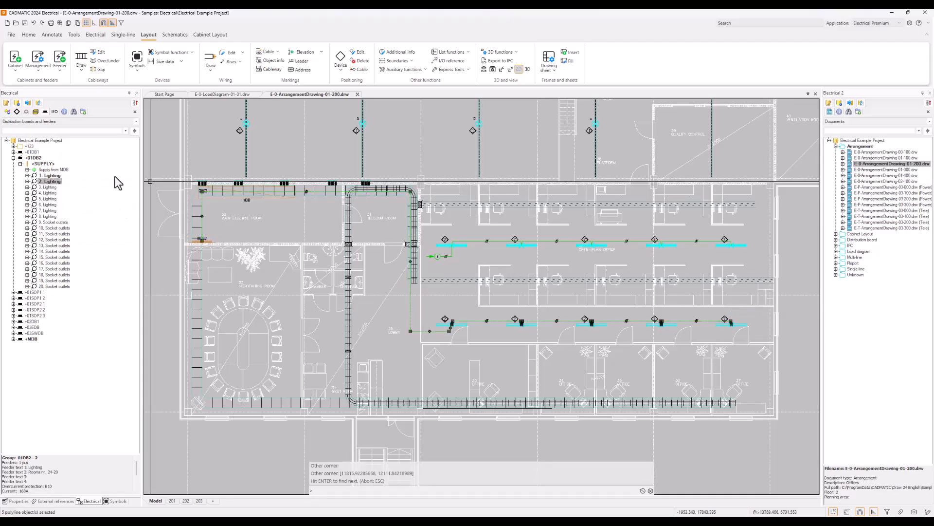
{"action": "right_click", "coordinate": [56, 176]}
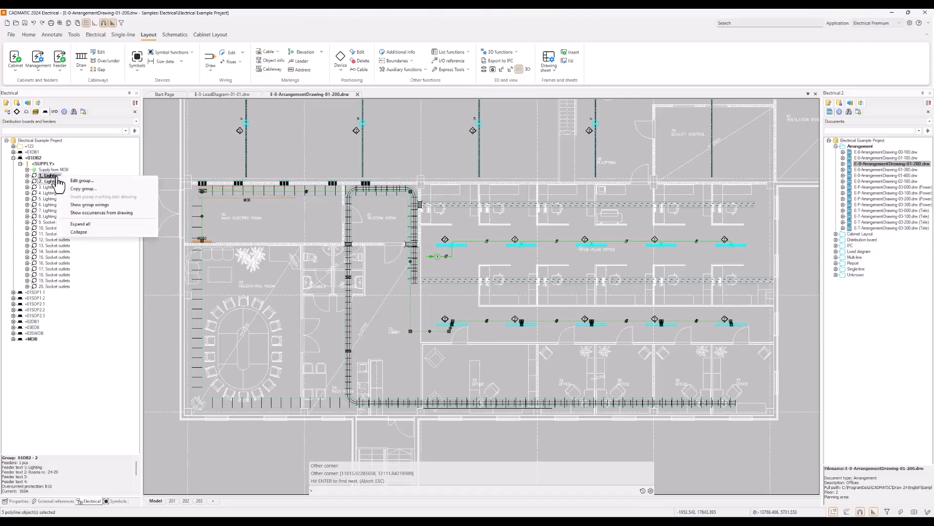
{"action": "left_click", "coordinate": [96, 206]}
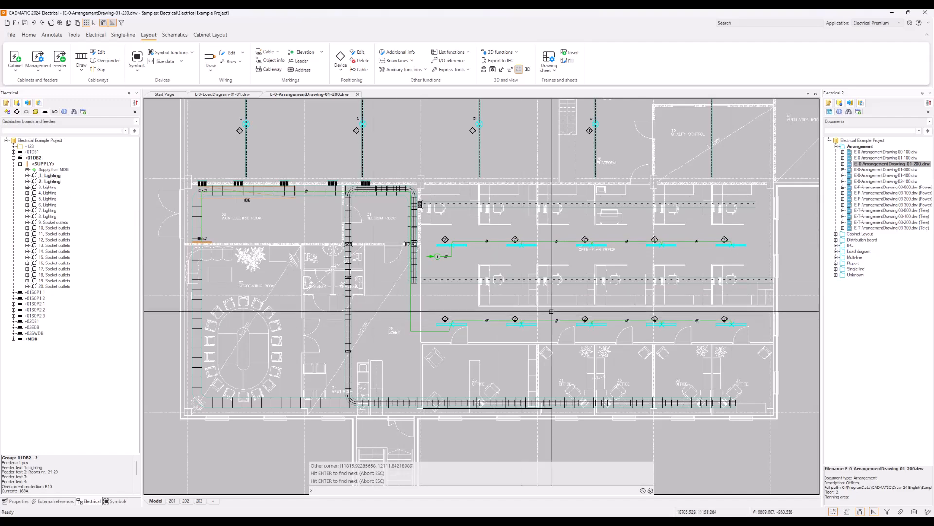
Open the group and feeder properties of 01DB2 lighting group 1 and enlarge the dialog to see all its symbols
{"action": "right_click", "coordinate": [52, 176]}
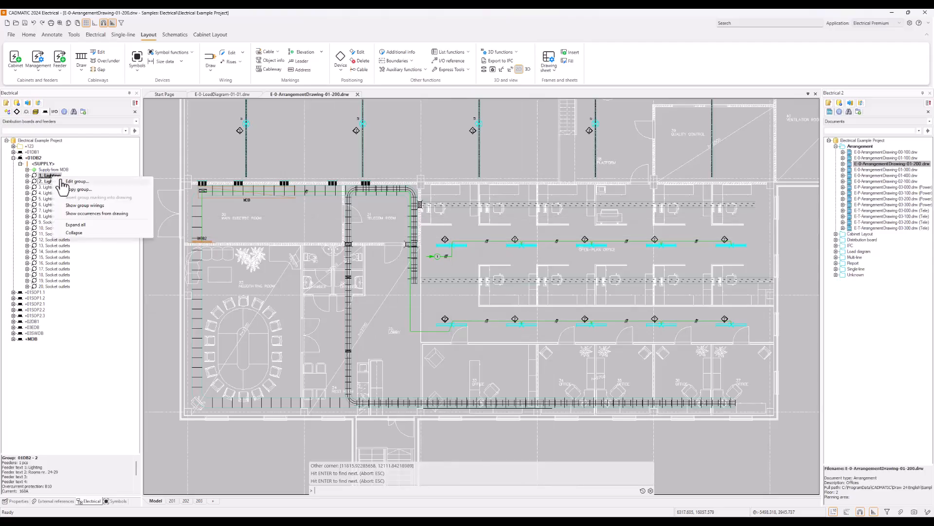
{"action": "left_click", "coordinate": [91, 189]}
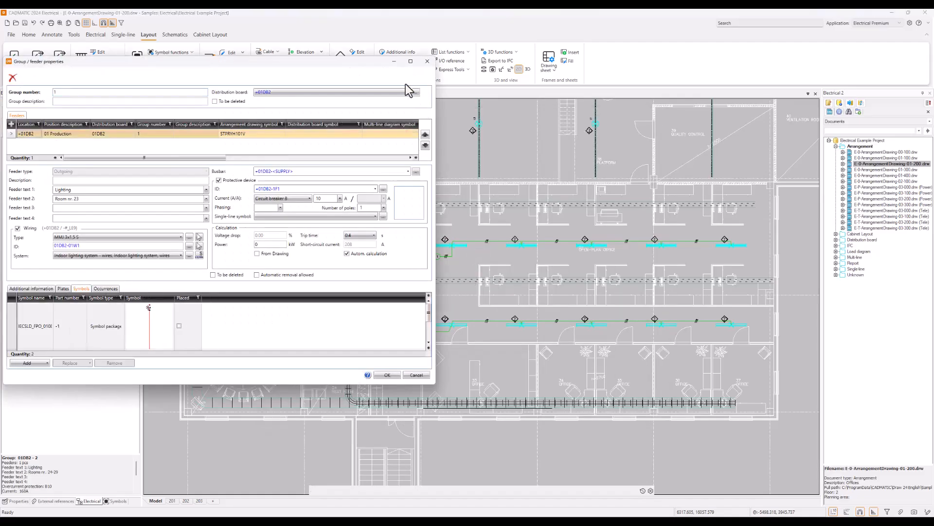
{"action": "left_click_drag", "start_coordinate": [396, 62], "coordinate": [516, 63]}
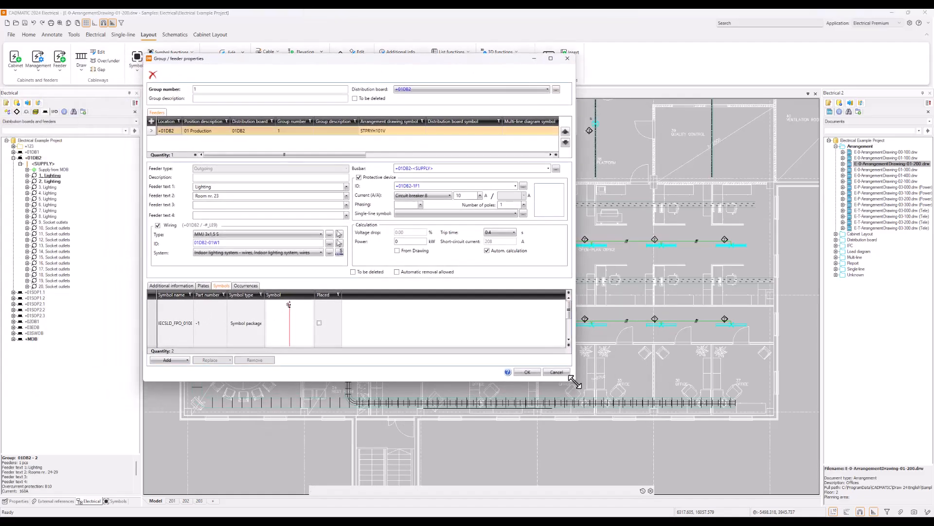
{"action": "left_click_drag", "start_coordinate": [573, 381], "coordinate": [745, 455]}
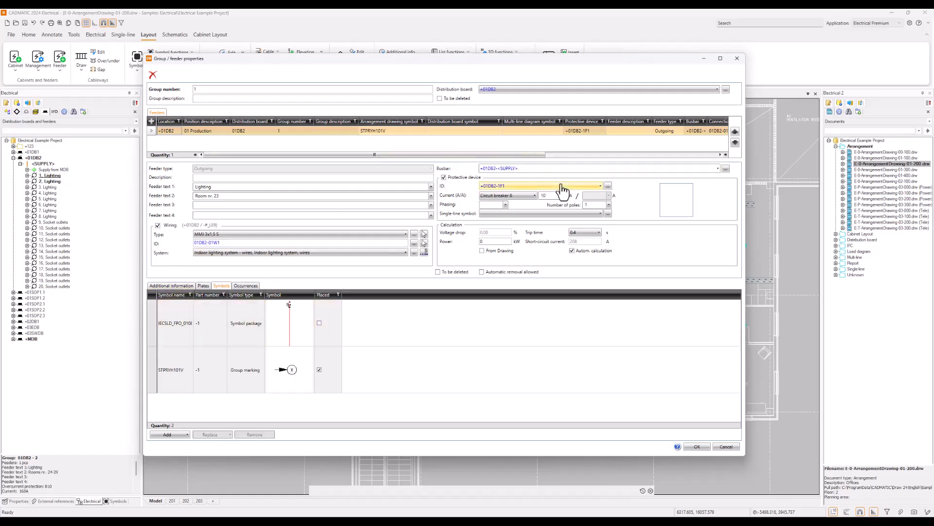
Examine the protective device's symbol preview and select the load diagram symbol package in the group's symbol list
{"action": "left_click", "coordinate": [677, 201]}
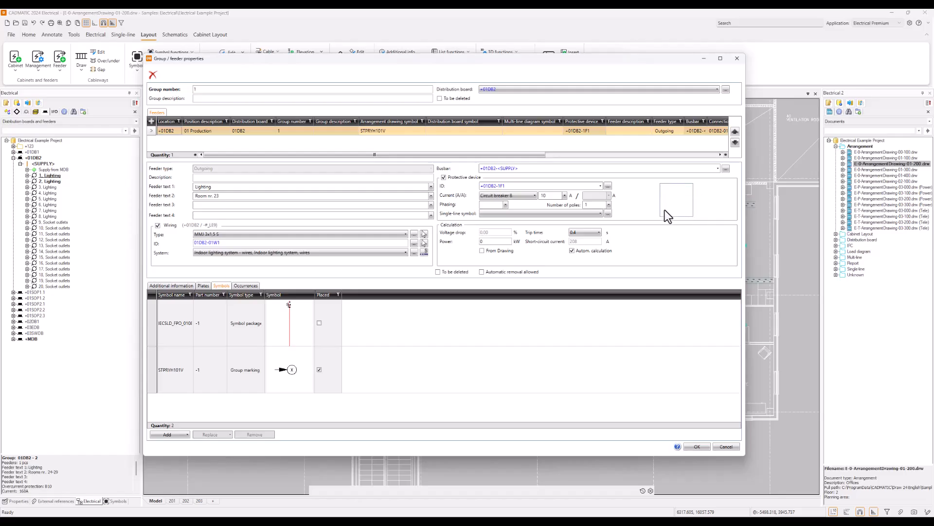
{"action": "left_click", "coordinate": [290, 314]}
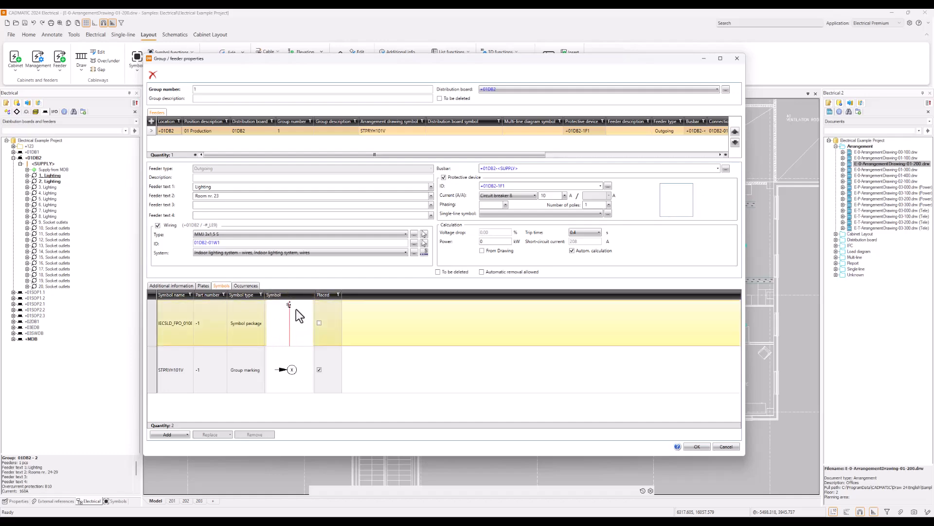
{"action": "left_click", "coordinate": [681, 195]}
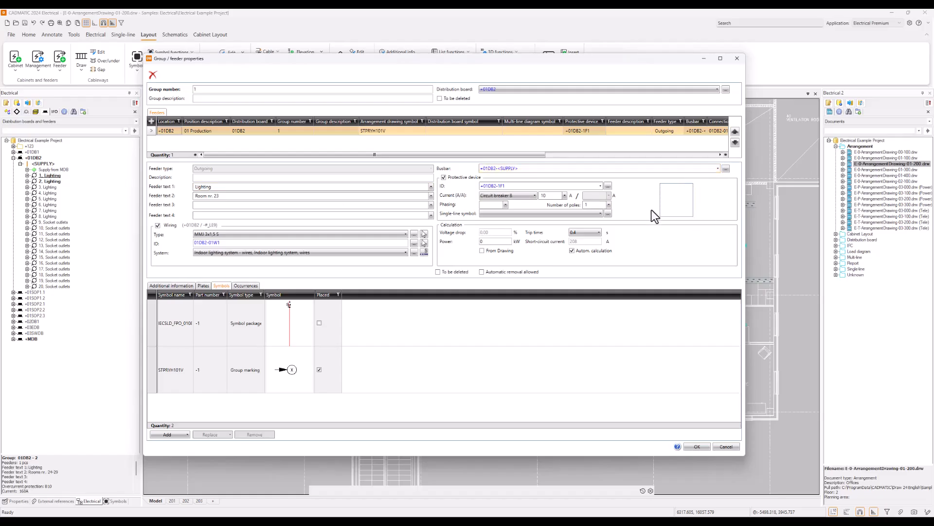
{"action": "left_click", "coordinate": [190, 315]}
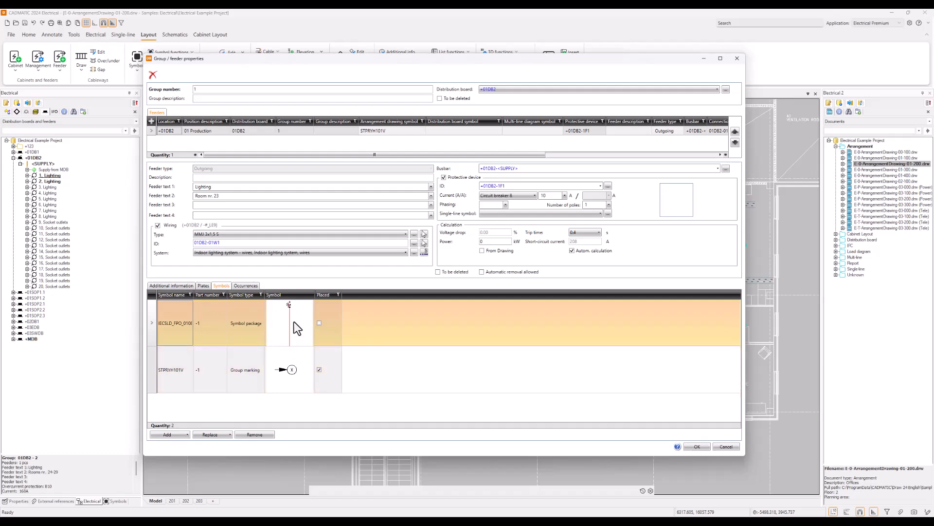
Start adding a load diagram symbol package, look at the Supply packages and return to the Feeder packages main group
{"action": "left_click", "coordinate": [187, 434]}
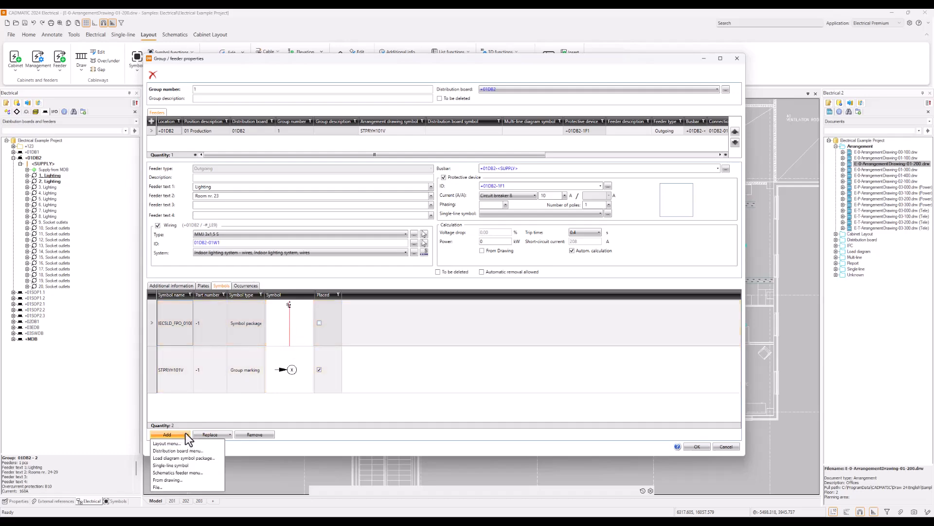
{"action": "left_click", "coordinate": [214, 458]}
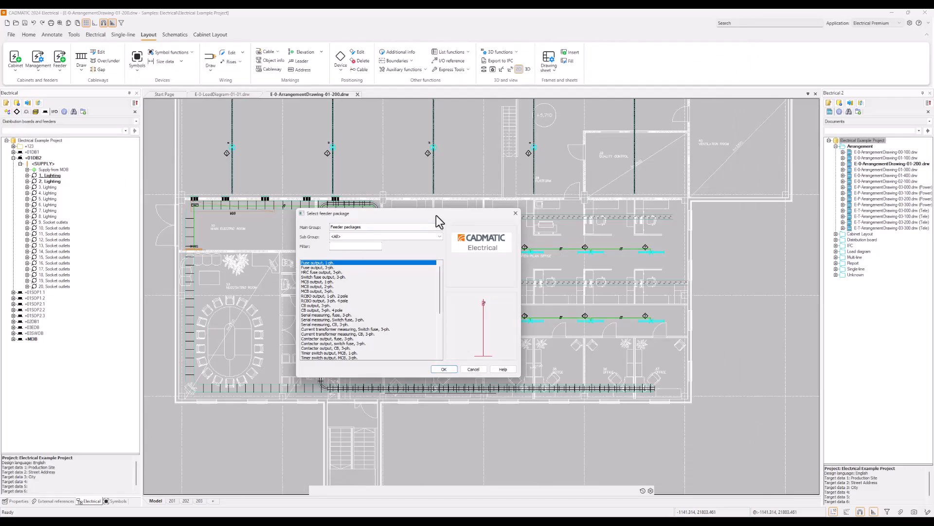
{"action": "left_click", "coordinate": [439, 227]}
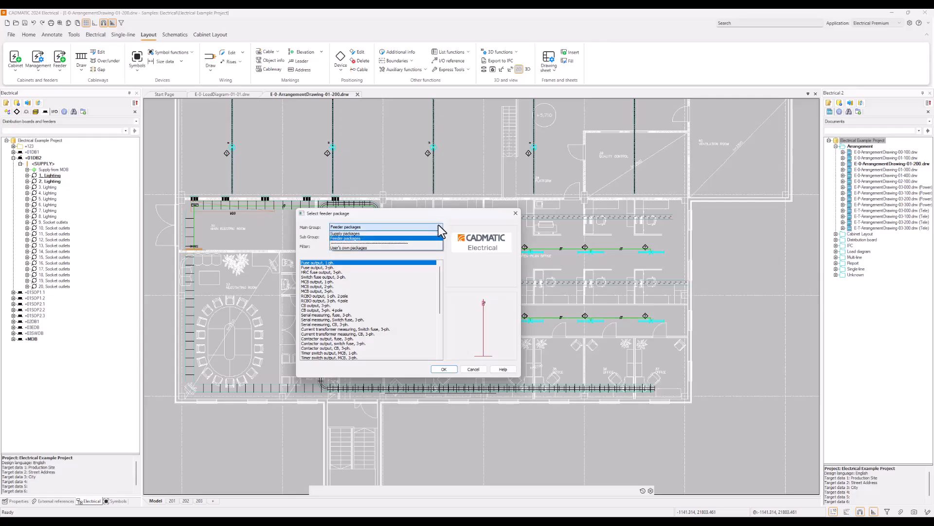
{"action": "left_click", "coordinate": [431, 233]}
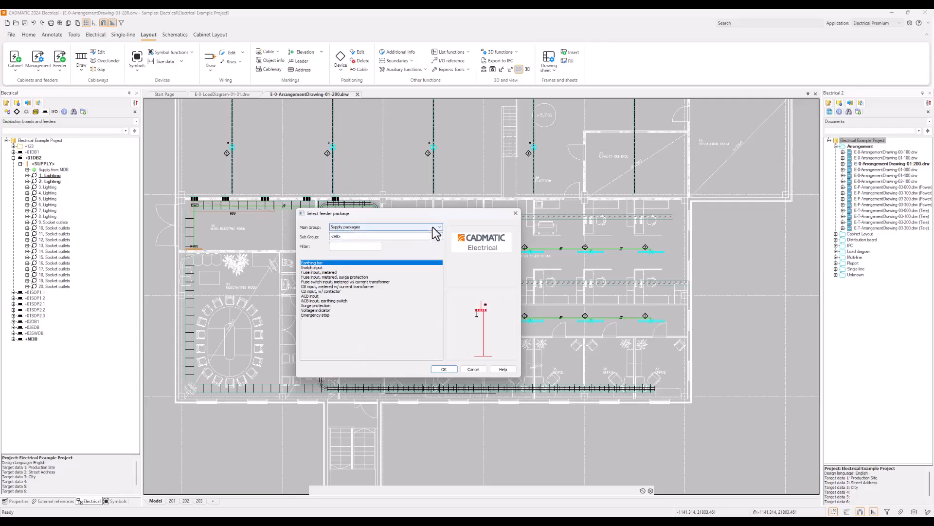
{"action": "left_click", "coordinate": [433, 227]}
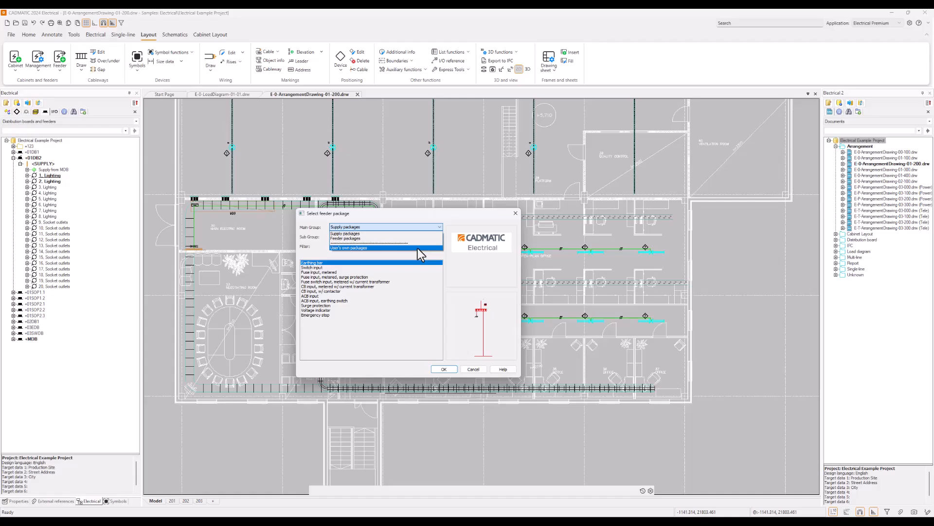
{"action": "left_click", "coordinate": [413, 238]}
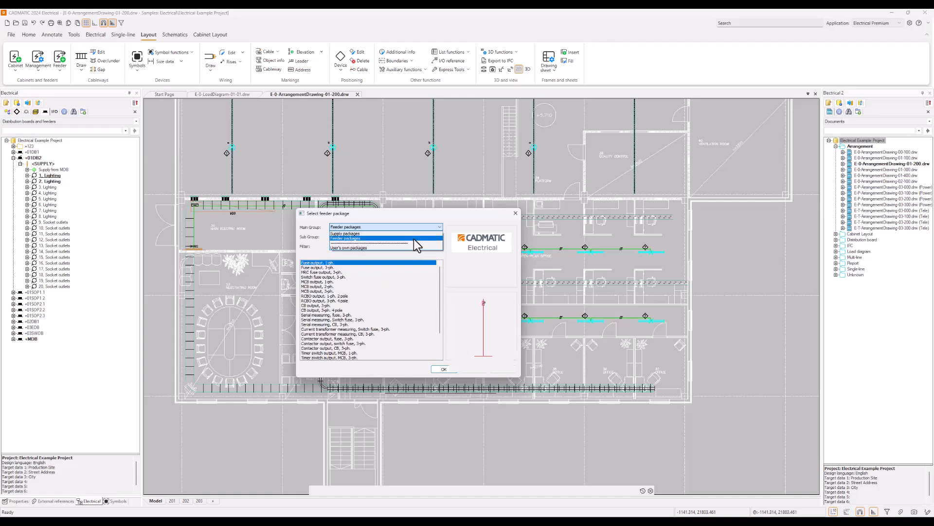
Browse the feeder packages and preview the symbols for the fuse, MCB, measuring, contactor, timer, motor and soft starter outputs
{"action": "left_click", "coordinate": [376, 267]}
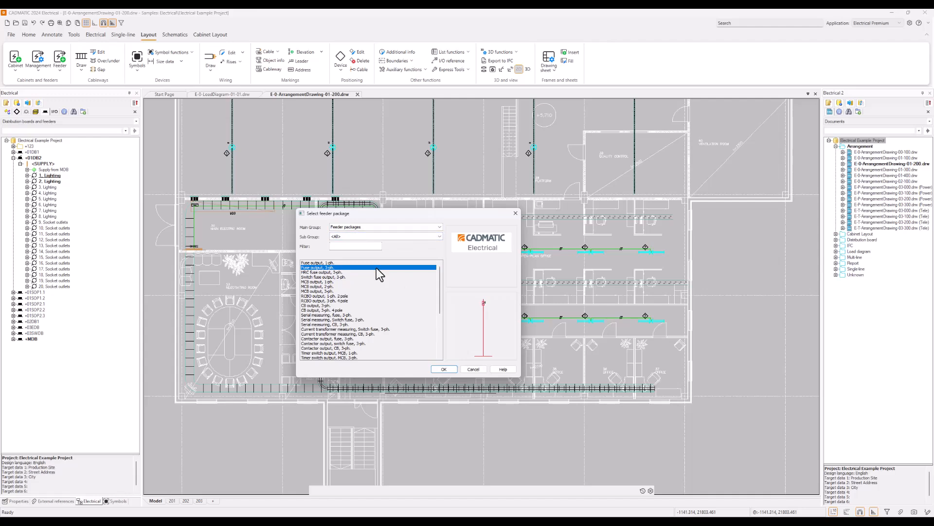
{"action": "key", "text": "Down"}
{"action": "key", "text": "Down"}
{"action": "key", "text": "Down"}
{"action": "key", "text": "Down"}
{"action": "key", "text": "Down"}
{"action": "key", "text": "Down"}
{"action": "key", "text": "Down"}
{"action": "key", "text": "Down"}
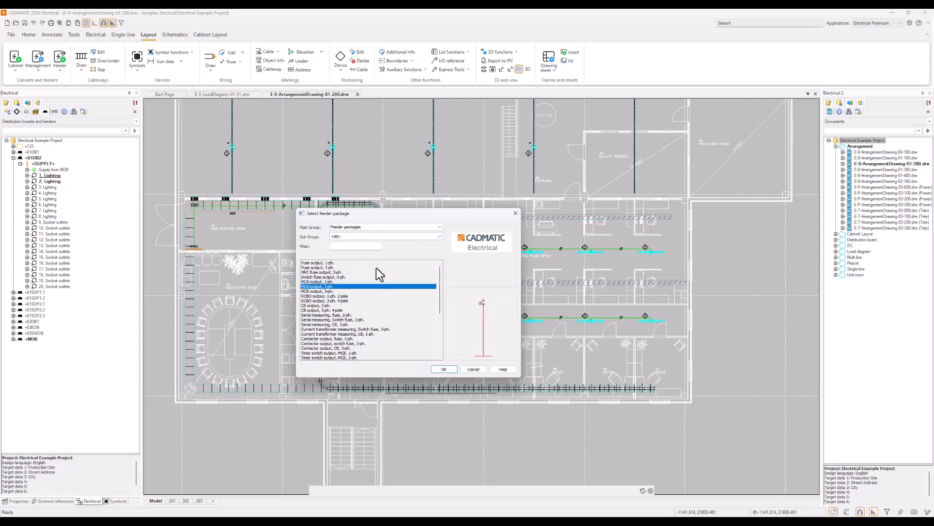
{"action": "key", "text": "Down"}
{"action": "key", "text": "Down"}
{"action": "key", "text": "Down"}
{"action": "key", "text": "Down"}
{"action": "key", "text": "Down"}
{"action": "key", "text": "Down"}
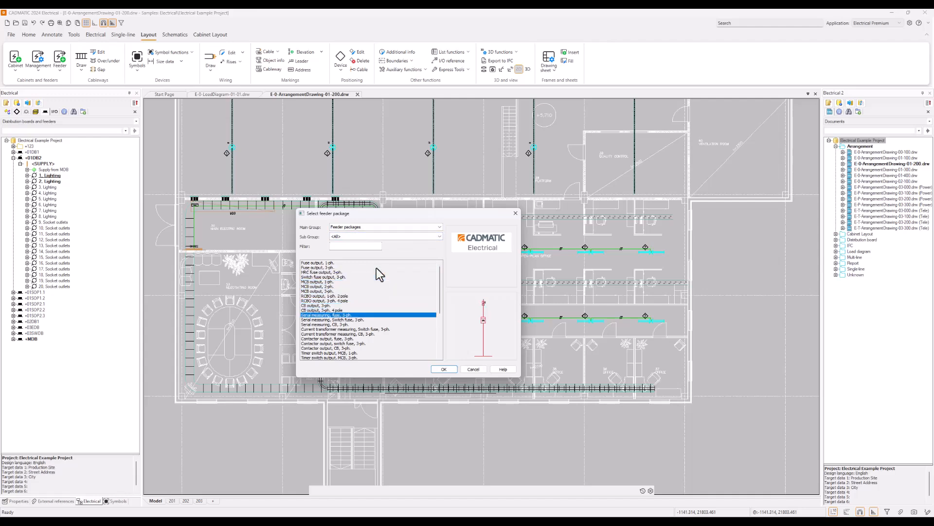
{"action": "key", "text": "Down"}
{"action": "key", "text": "Down"}
{"action": "key", "text": "Down"}
{"action": "key", "text": "Down"}
{"action": "key", "text": "Down"}
{"action": "key", "text": "Down"}
{"action": "key", "text": "Down"}
{"action": "key", "text": "Down"}
{"action": "key", "text": "Down"}
{"action": "key", "text": "Down"}
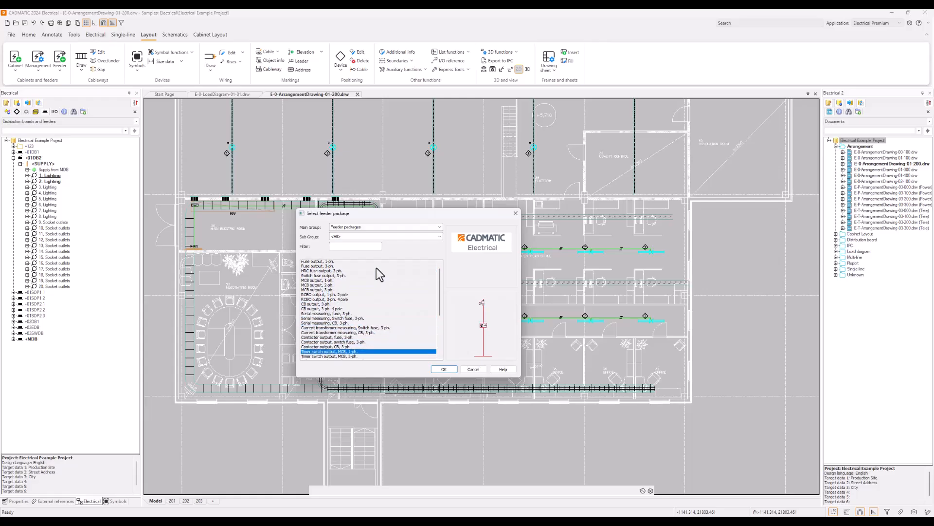
{"action": "key", "text": "Down"}
{"action": "scroll", "coordinate": [375, 268], "scroll_direction": "down", "scroll_amount": 4}
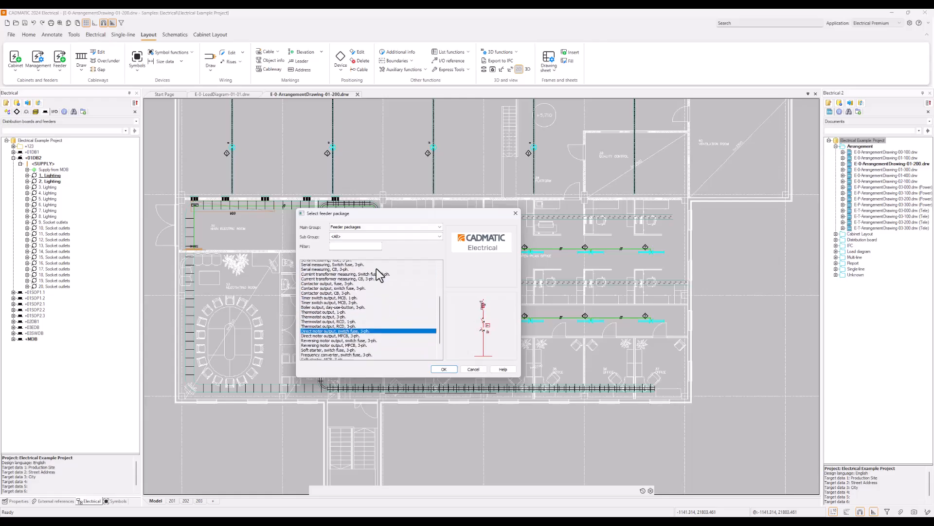
{"action": "scroll", "coordinate": [341, 316], "scroll_direction": "up", "scroll_amount": 2}
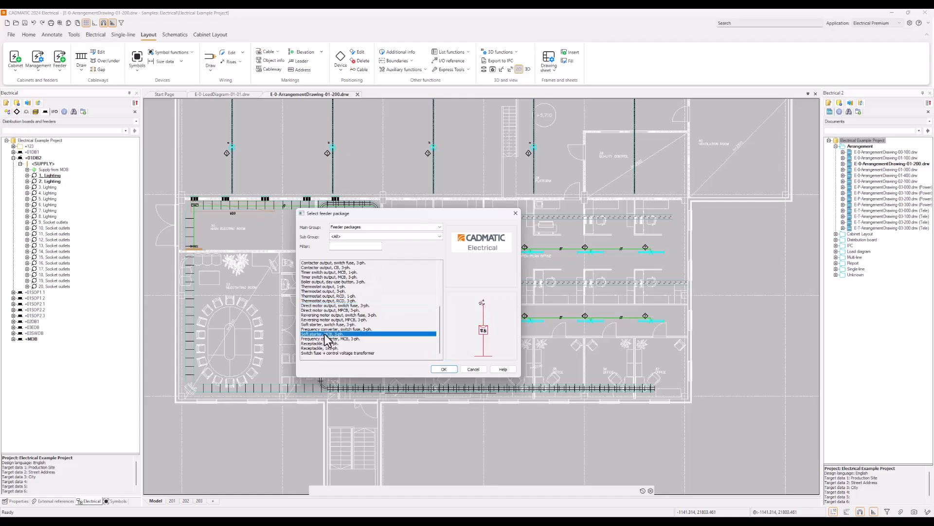
{"action": "left_click", "coordinate": [329, 286]}
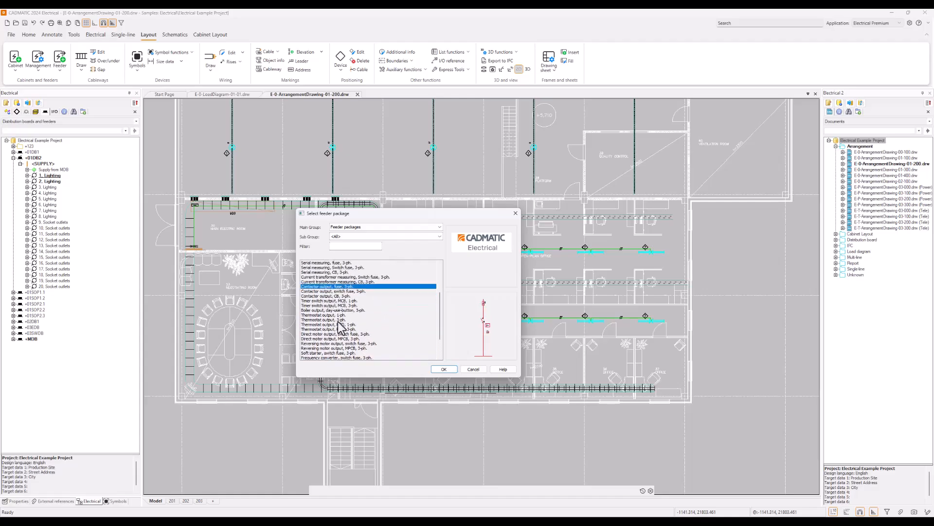
{"action": "scroll", "coordinate": [331, 324], "scroll_direction": "up", "scroll_amount": 2}
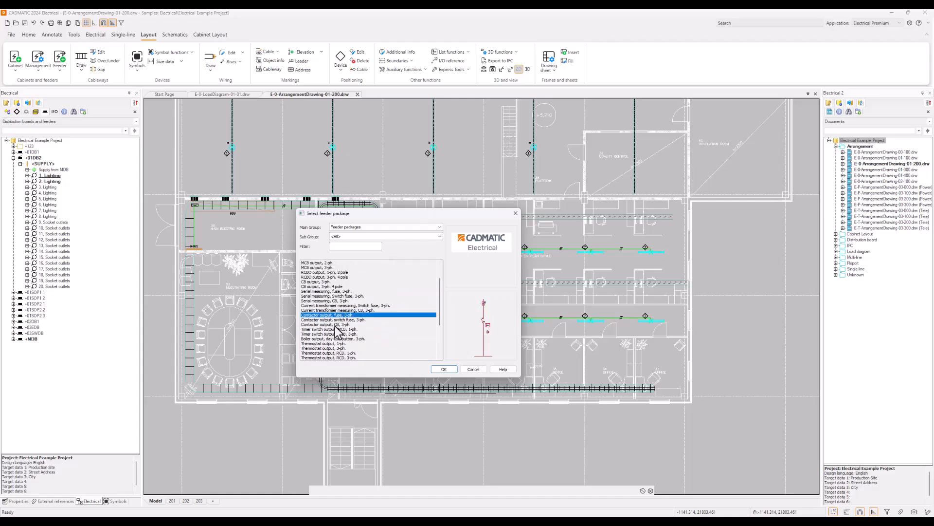
{"action": "left_click", "coordinate": [326, 267]}
{"action": "scroll", "coordinate": [336, 333], "scroll_direction": "up", "scroll_amount": 1}
{"action": "scroll", "coordinate": [334, 333], "scroll_direction": "up", "scroll_amount": 1}
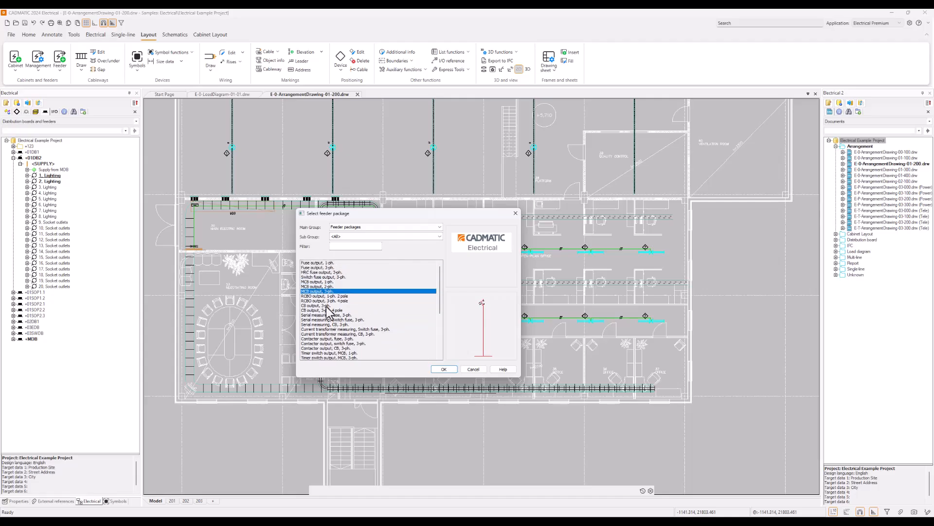
Compare the fuse, RCBO and MCB feeder packages and add the 1-phase MCB output package to the group's symbols
{"action": "left_click", "coordinate": [323, 262]}
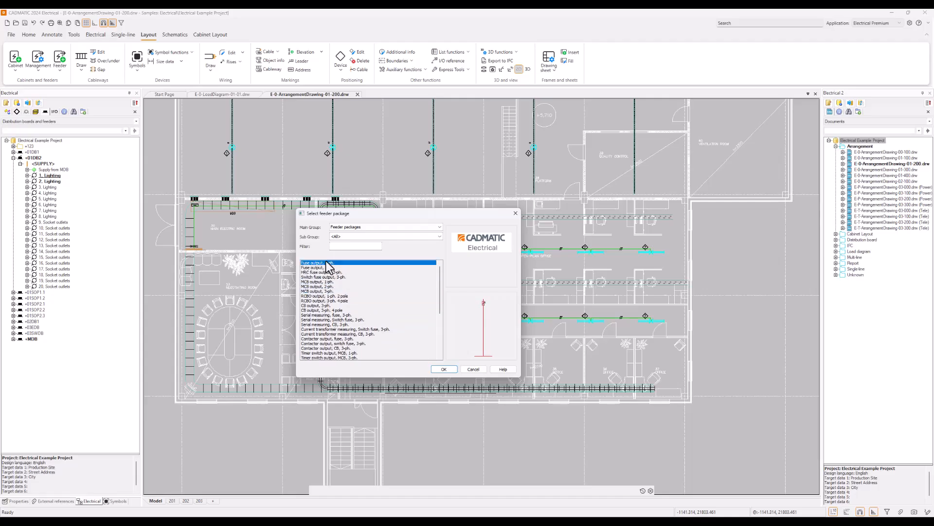
{"action": "left_click", "coordinate": [323, 273]}
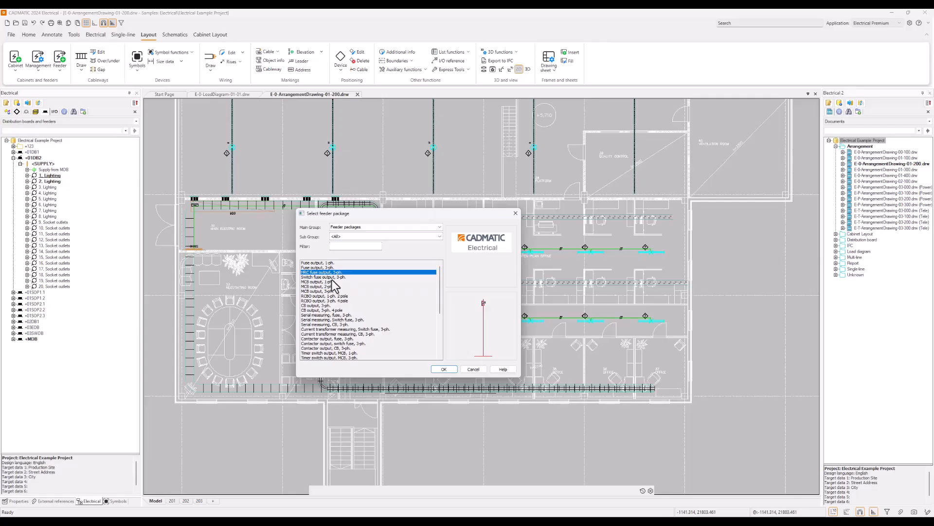
{"action": "left_click", "coordinate": [326, 267]}
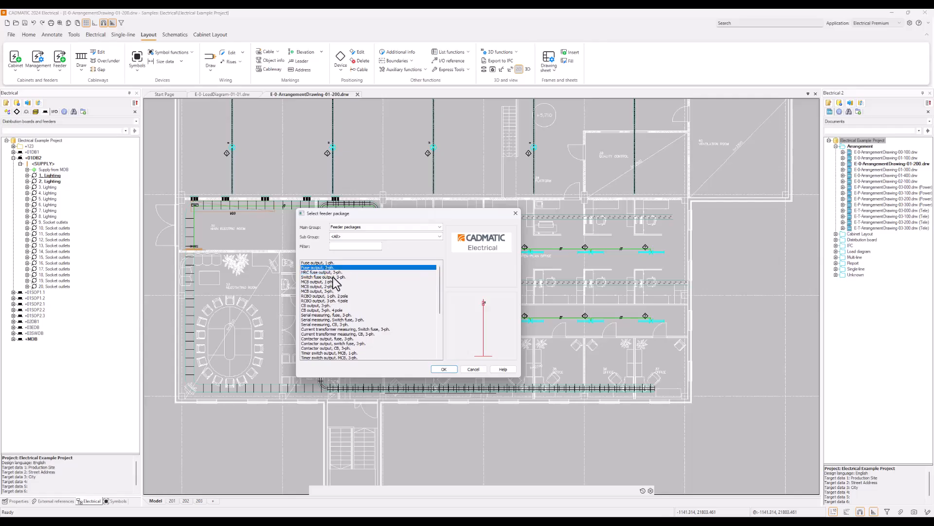
{"action": "left_click", "coordinate": [321, 282]}
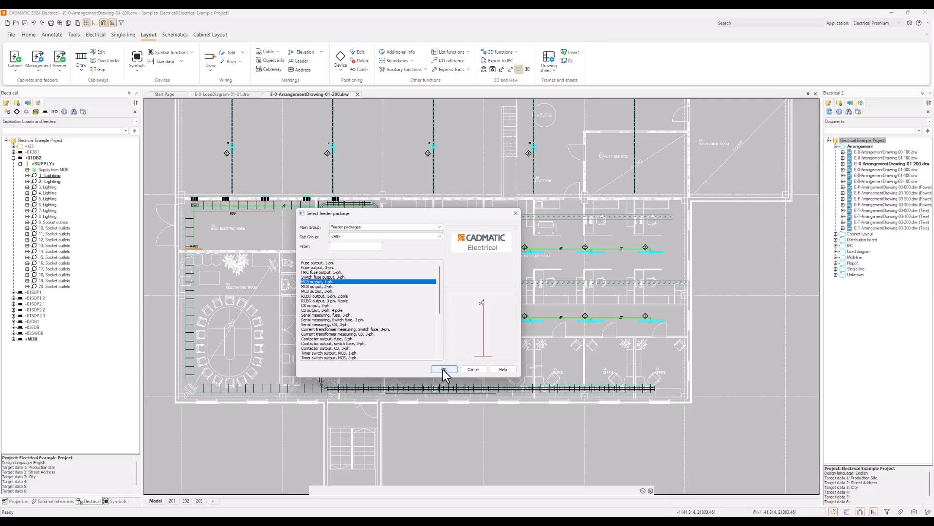
{"action": "left_click", "coordinate": [341, 296]}
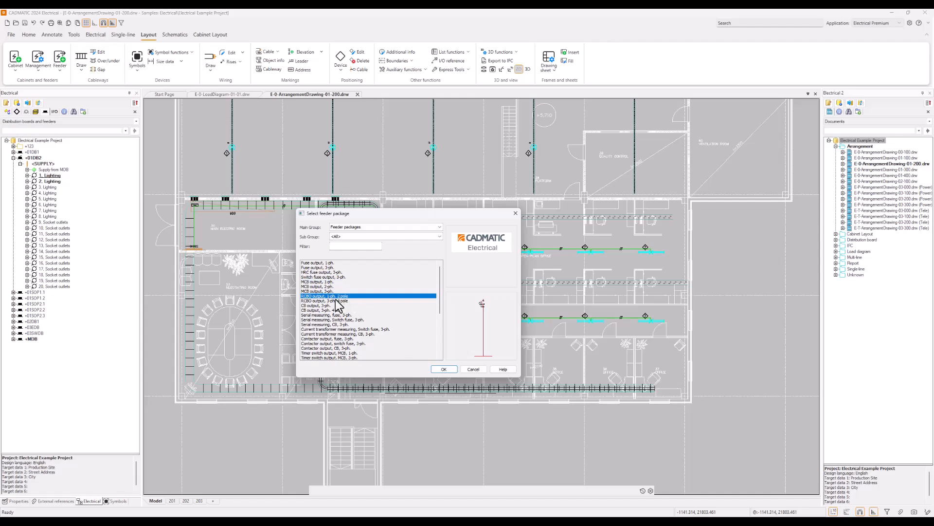
{"action": "left_click", "coordinate": [325, 282]}
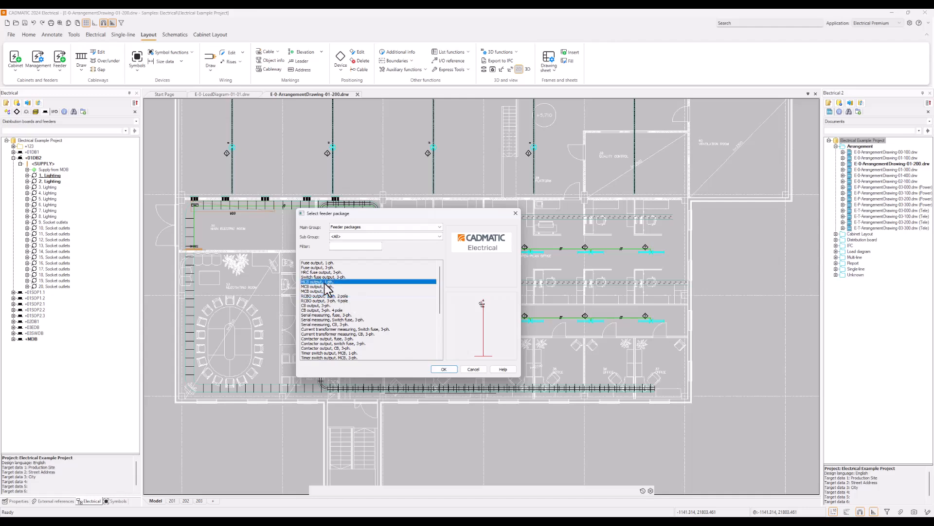
{"action": "left_click", "coordinate": [443, 369]}
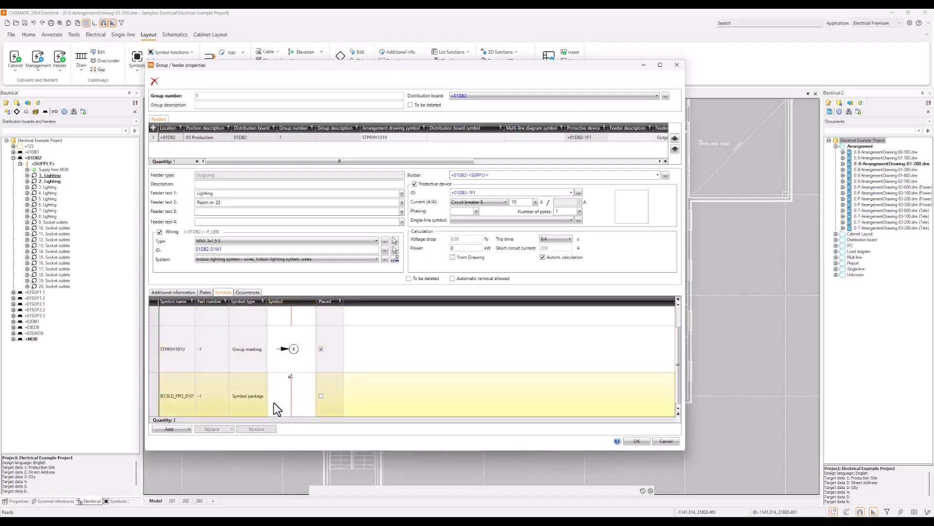
{"action": "scroll", "coordinate": [306, 385], "scroll_direction": "down", "scroll_amount": 1}
{"action": "scroll", "coordinate": [305, 396], "scroll_direction": "up", "scroll_amount": 1}
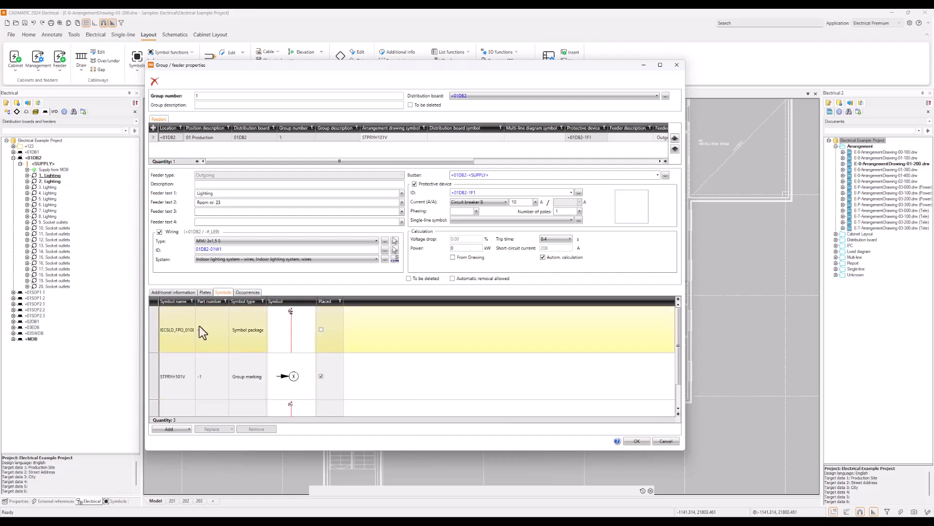
Remove the unplaced symbol package IECSLD_FPO_0105 from the group's symbol list
{"action": "left_click", "coordinate": [154, 327]}
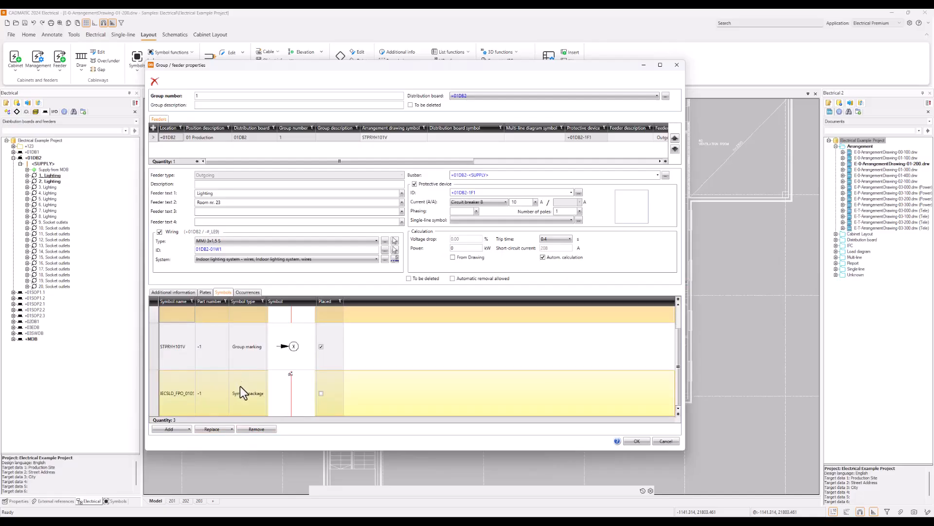
{"action": "scroll", "coordinate": [246, 380], "scroll_direction": "down", "scroll_amount": 1}
{"action": "left_click", "coordinate": [246, 380]}
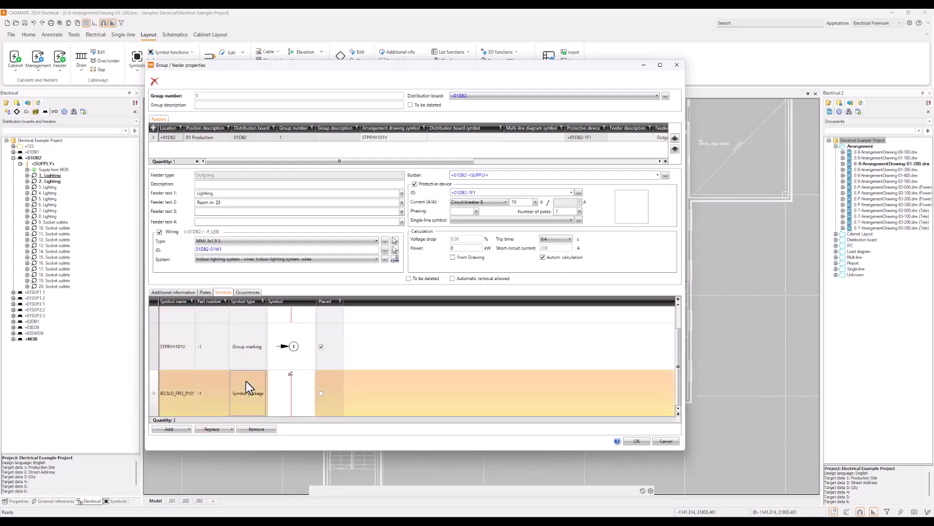
{"action": "left_click", "coordinate": [257, 429]}
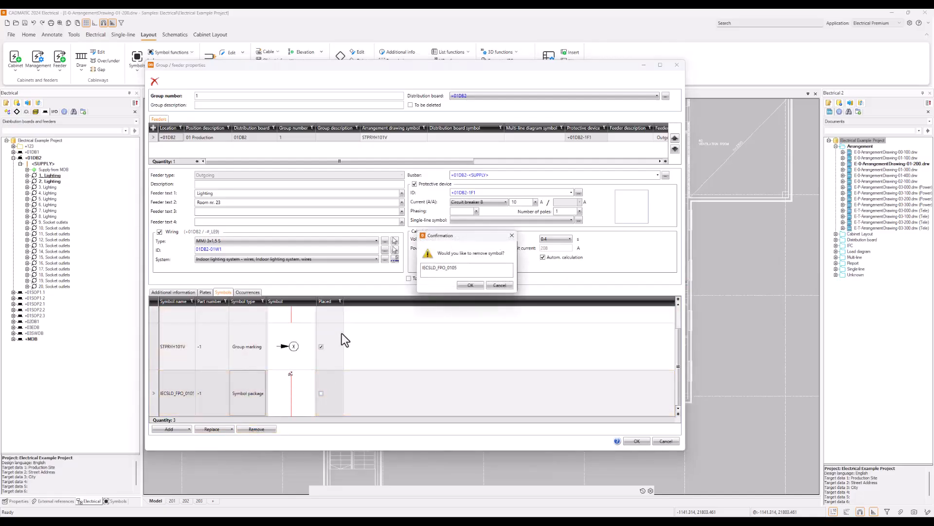
{"action": "left_click", "coordinate": [460, 285]}
Replace the group's remaining load diagram symbol package with the 1-phase fuse output package and accept the group properties
{"action": "left_click", "coordinate": [179, 339]}
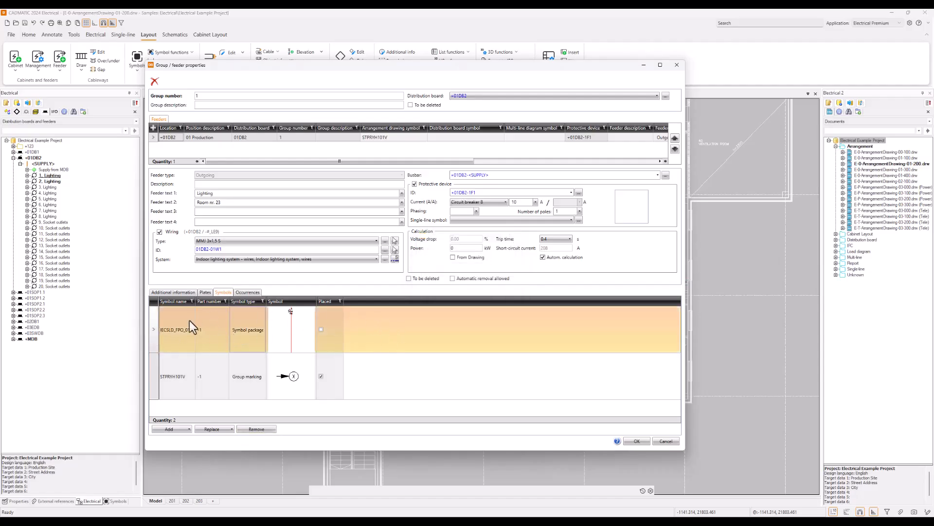
{"action": "left_click", "coordinate": [231, 429]}
{"action": "left_click", "coordinate": [223, 438]}
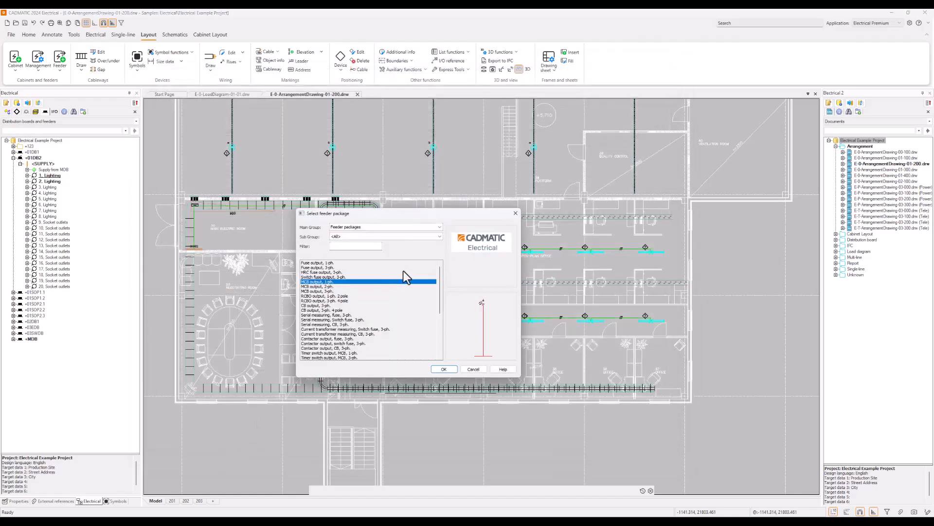
{"action": "left_click", "coordinate": [325, 267]}
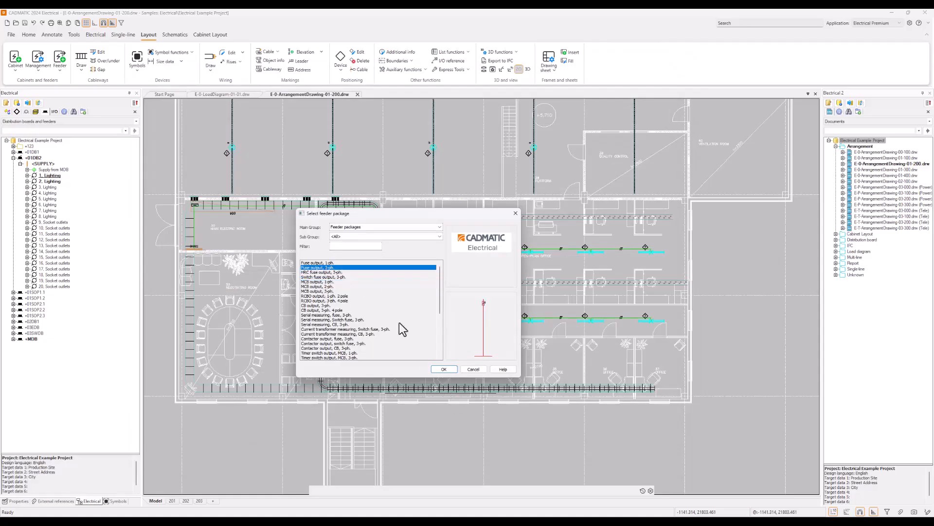
{"action": "left_click", "coordinate": [334, 272]}
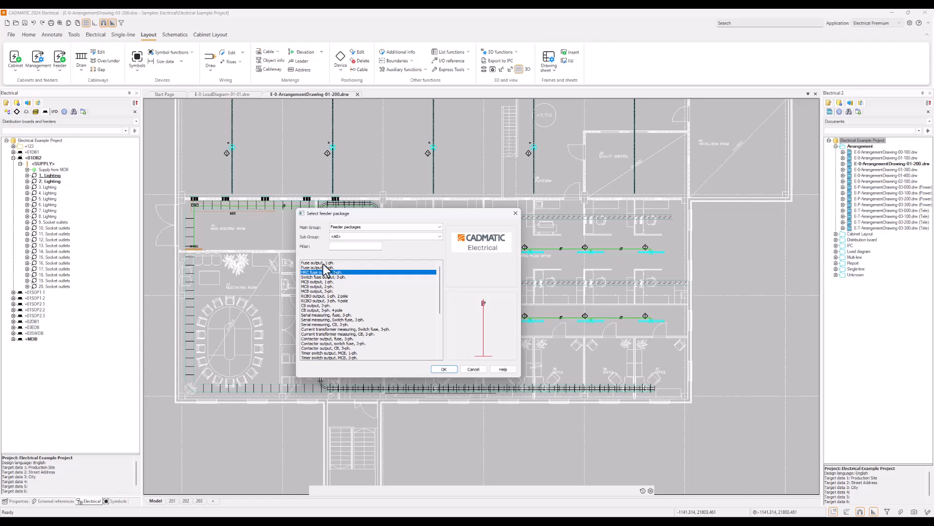
{"action": "left_click", "coordinate": [324, 263]}
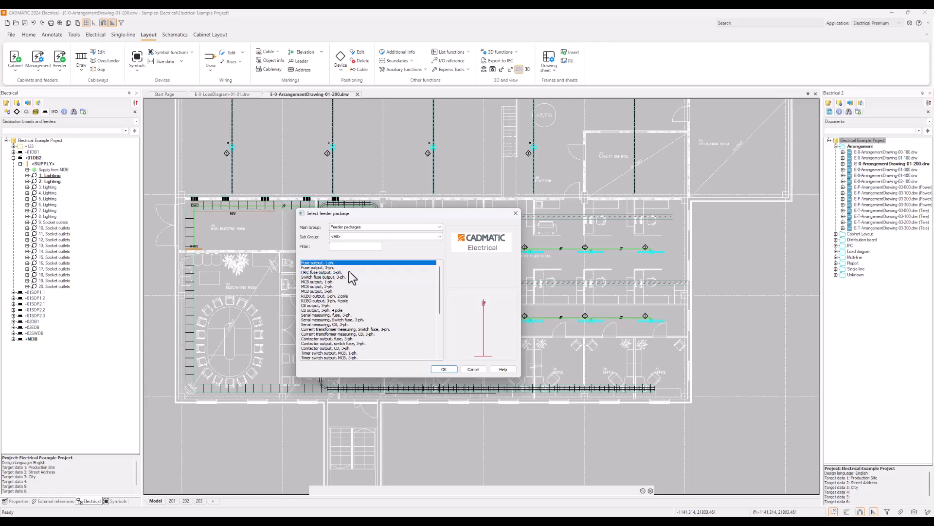
{"action": "left_click", "coordinate": [443, 369]}
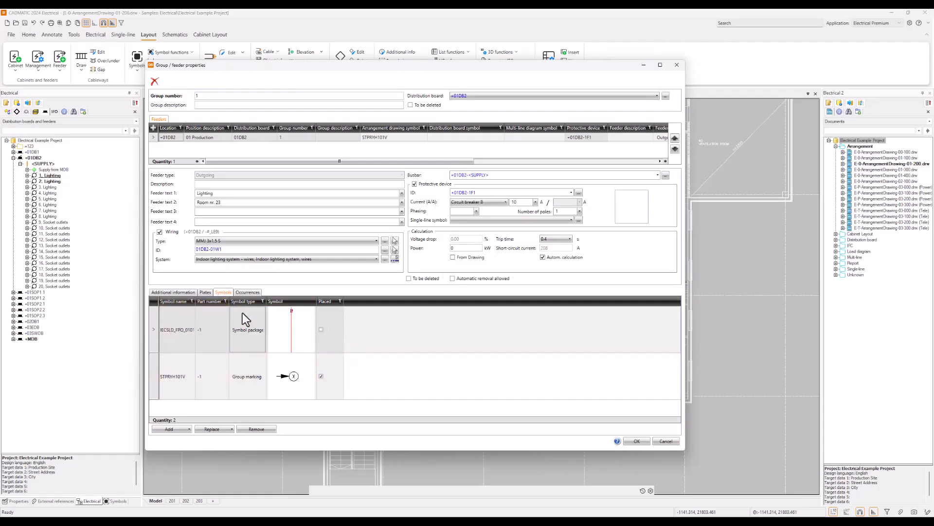
{"action": "left_click", "coordinate": [637, 440]}
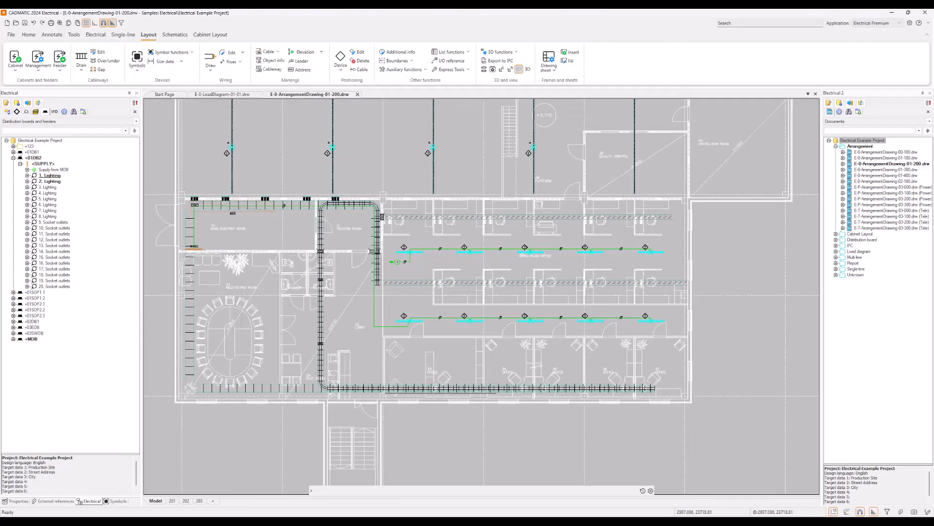
Check the symbol of feeder 1F1 and the overall 01DB2 layout in the load diagram drawing E-0-LoadDiagram-01-01
{"action": "left_click", "coordinate": [232, 94]}
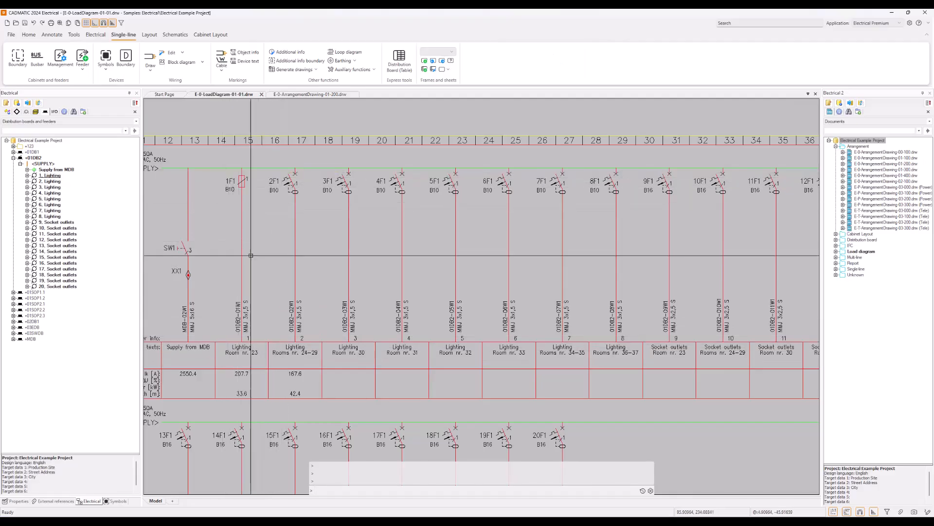
{"action": "scroll", "coordinate": [279, 319], "scroll_direction": "down", "scroll_amount": 2}
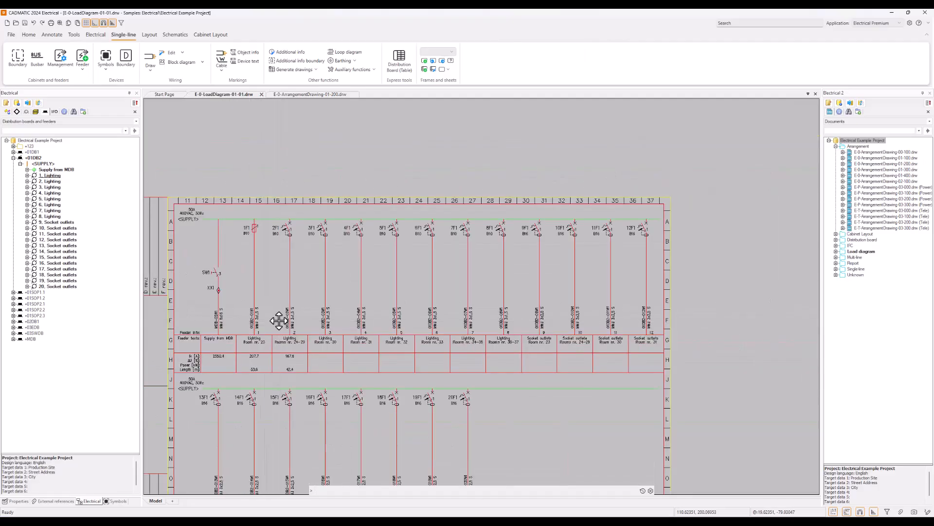
{"action": "middle_click_drag", "start_coordinate": [279, 320], "coordinate": [283, 293]}
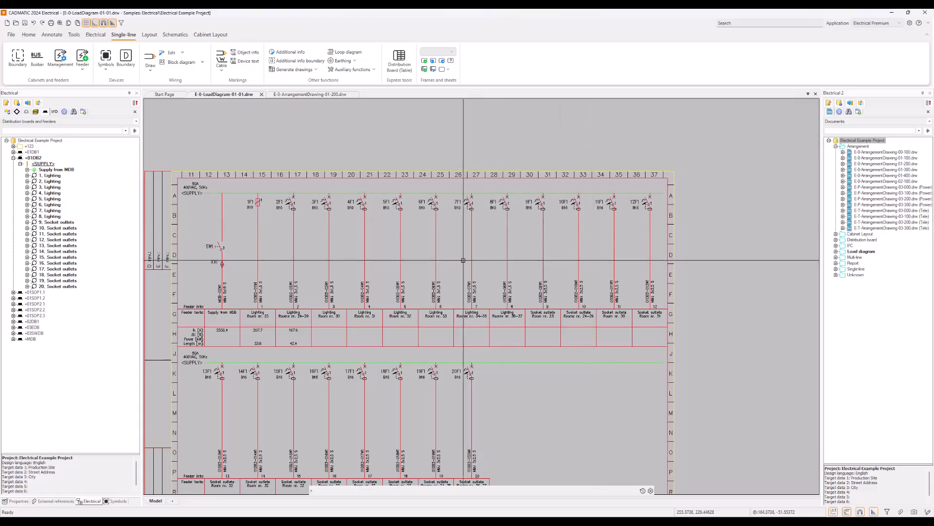
{"action": "middle_click_drag", "start_coordinate": [463, 260], "coordinate": [492, 229]}
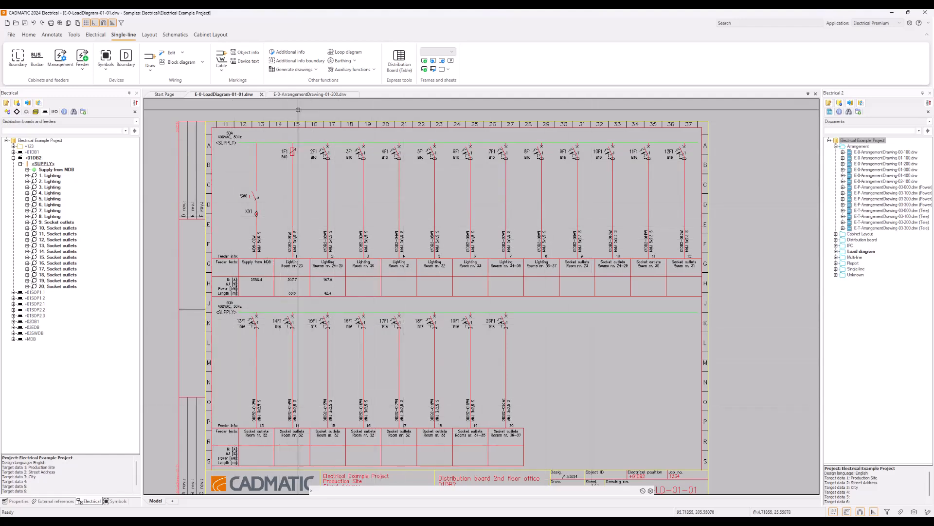
Look over the electric room, negotiating room and lobby area in the arrangement drawing E-0-ArrangementDrawing-01-200
{"action": "left_click", "coordinate": [308, 96]}
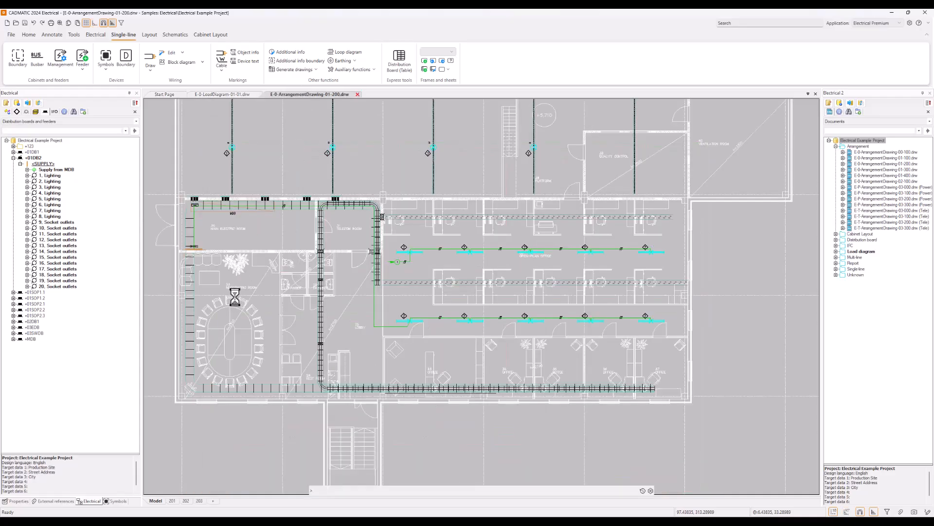
{"action": "scroll", "coordinate": [179, 256], "scroll_direction": "up", "scroll_amount": 2}
{"action": "left_click", "coordinate": [179, 251]}
{"action": "scroll", "coordinate": [337, 159], "scroll_direction": "down", "scroll_amount": 2}
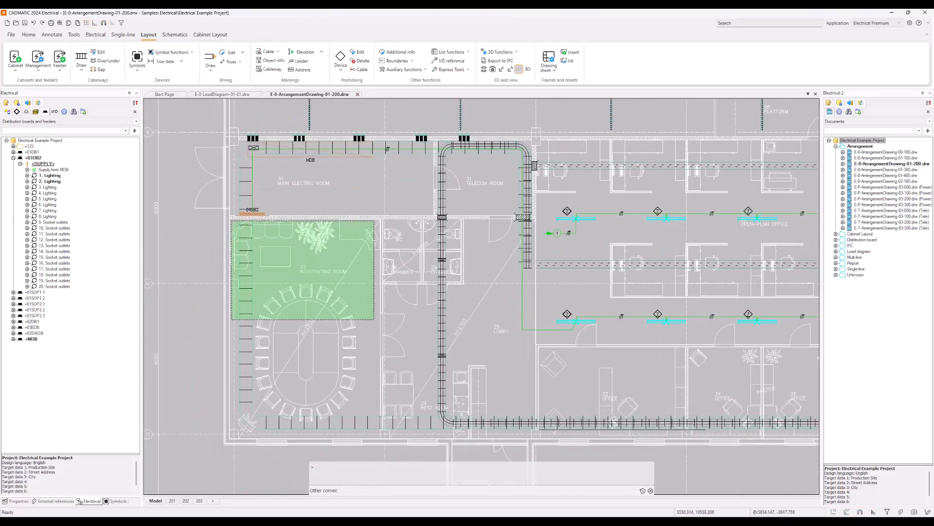
{"action": "left_click", "coordinate": [534, 427]}
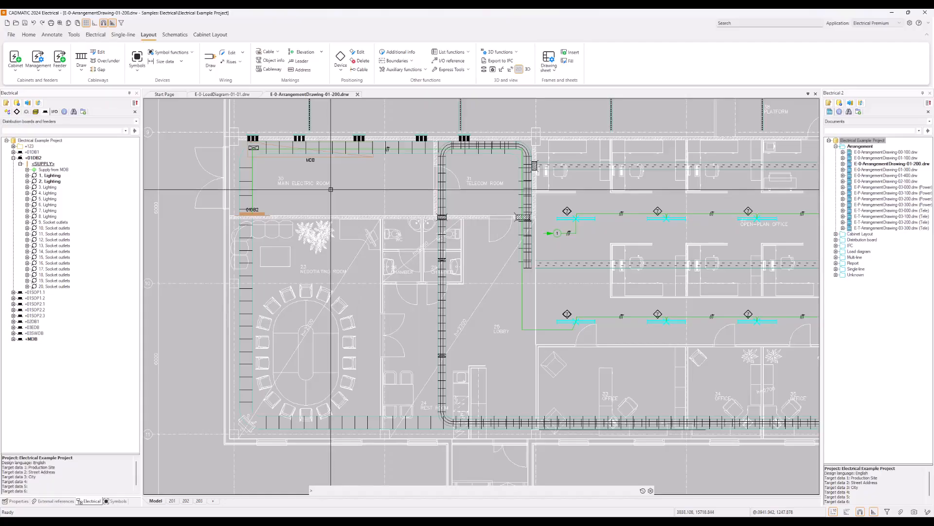
Return to the load diagram E-0-LoadDiagram-01-01 and create a new empty sheet in it
{"action": "left_click", "coordinate": [238, 95]}
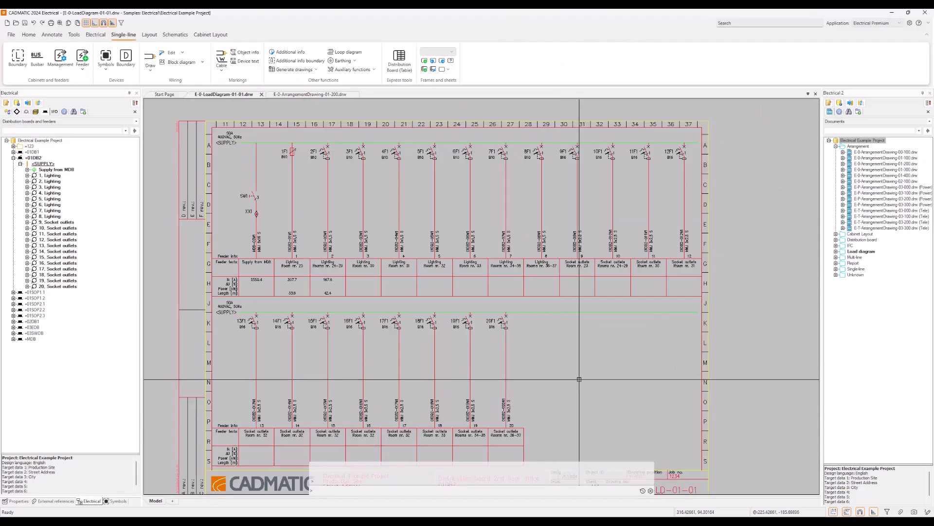
{"action": "middle_click_drag", "start_coordinate": [579, 379], "coordinate": [559, 335]}
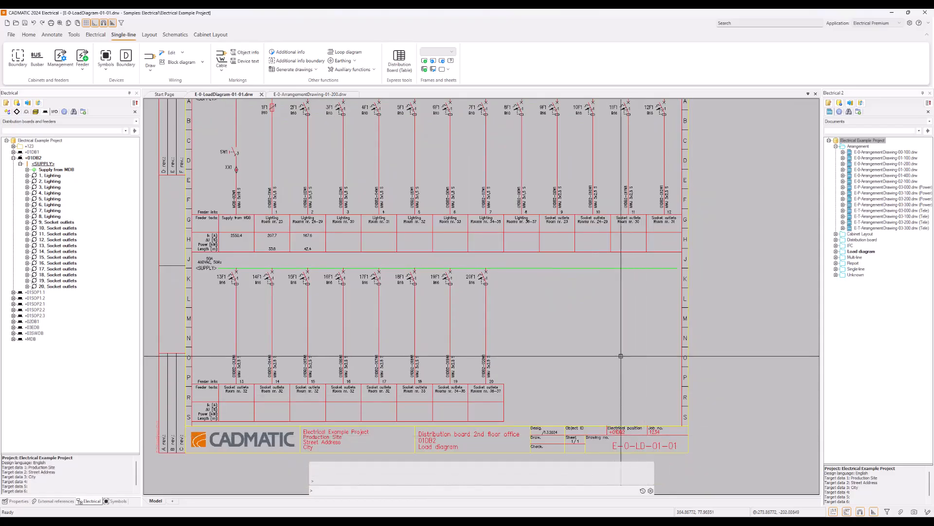
{"action": "middle_click_drag", "start_coordinate": [599, 338], "coordinate": [606, 347]}
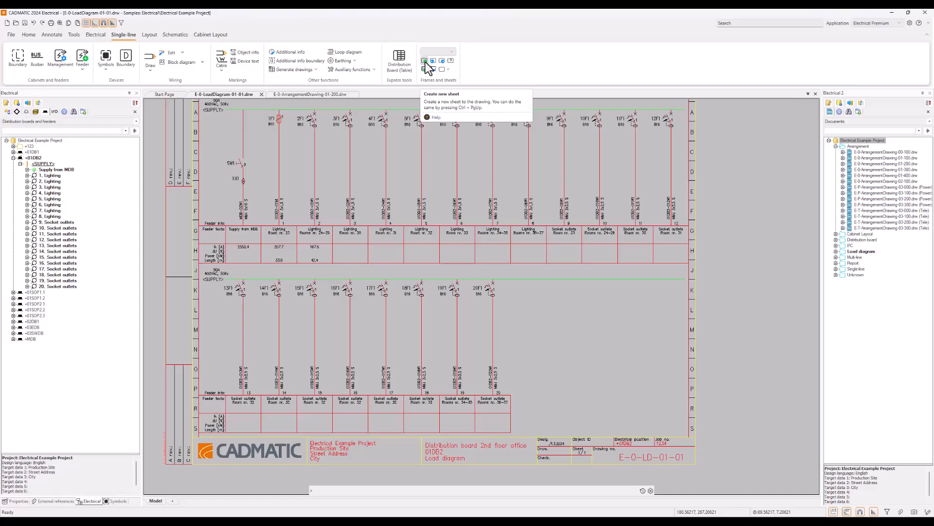
{"action": "left_click", "coordinate": [425, 61]}
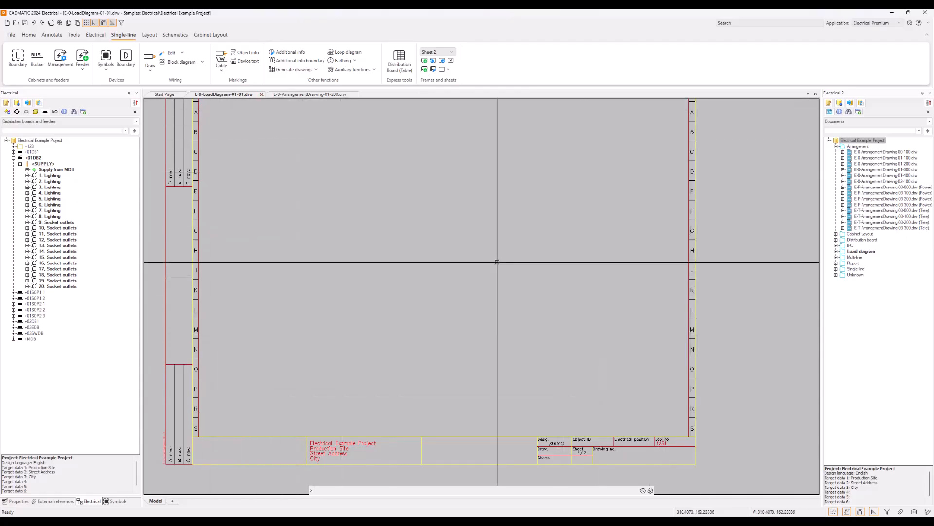
{"action": "left_click", "coordinate": [333, 439]}
{"action": "key", "text": "Escape"}
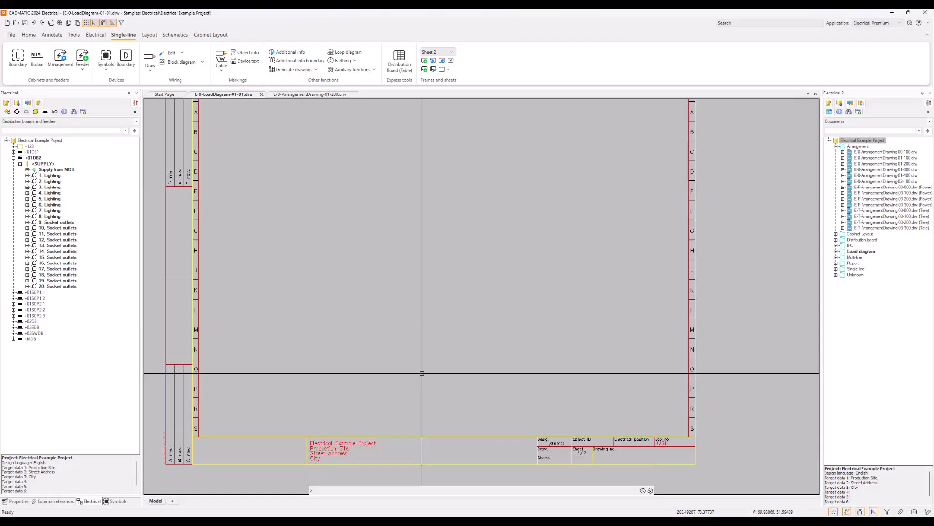
Collapse 01DB2 in the project tree and create a new distribution board with the electrical position 01DB3
{"action": "left_click", "coordinate": [13, 158]}
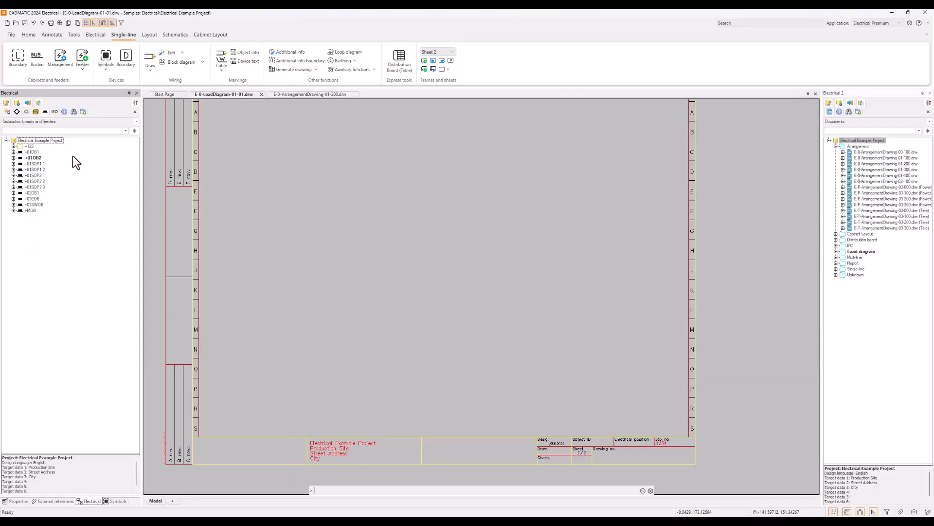
{"action": "right_click", "coordinate": [51, 142]}
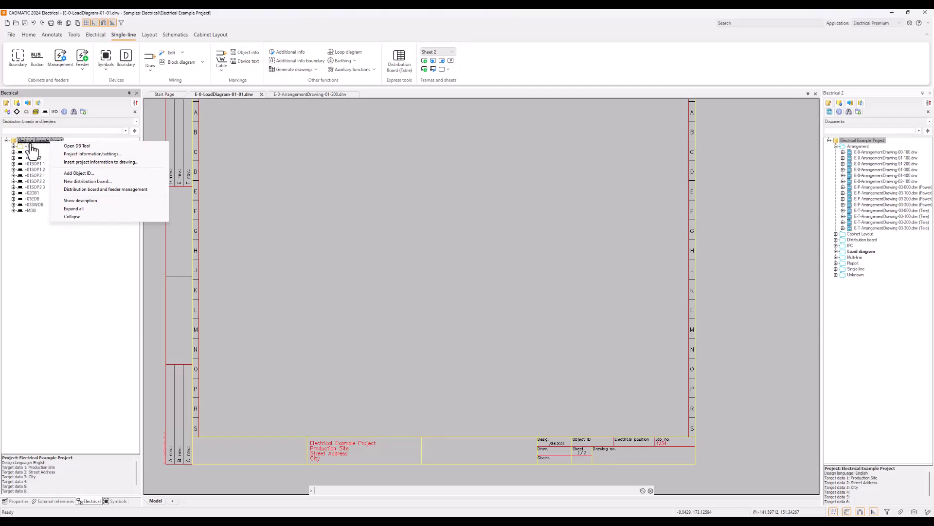
{"action": "left_click", "coordinate": [105, 190]}
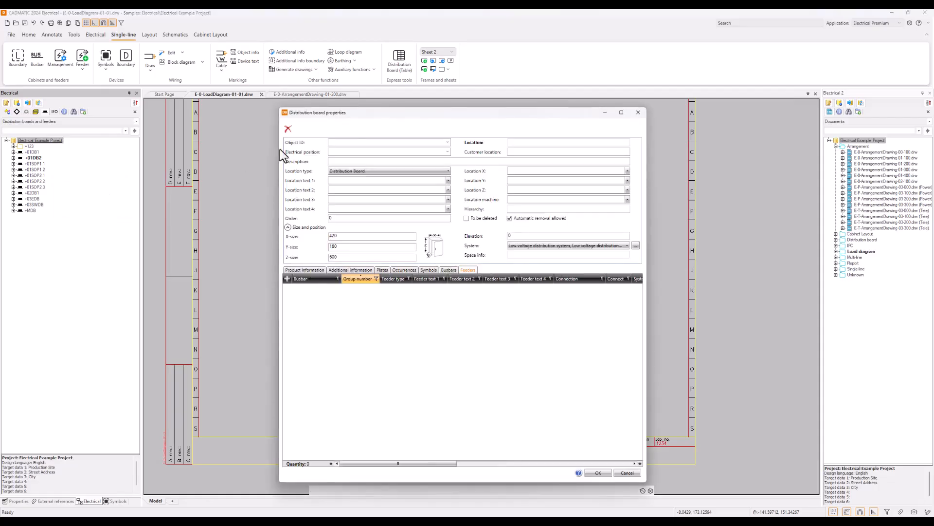
{"action": "left_click", "coordinate": [380, 152]}
{"action": "type", "text": "01"}
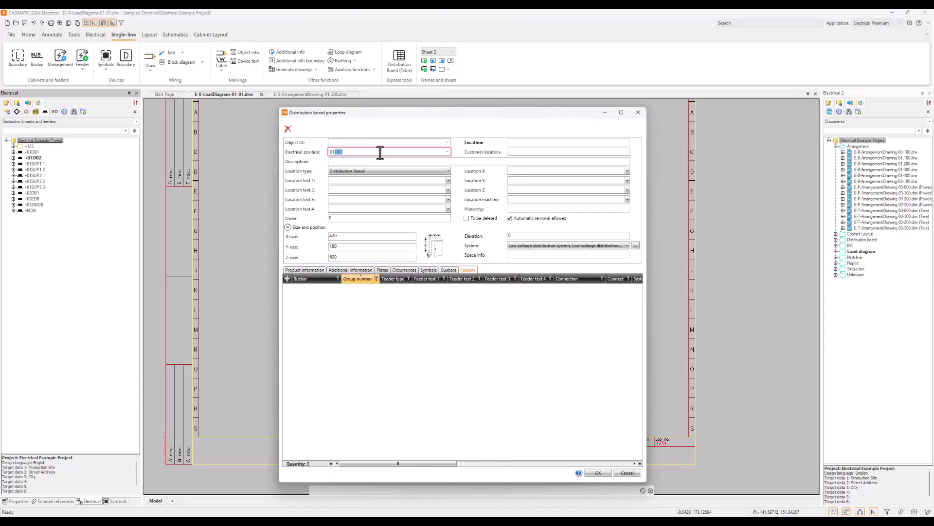
{"action": "type", "text": "DB3"}
{"action": "left_click", "coordinate": [598, 472]}
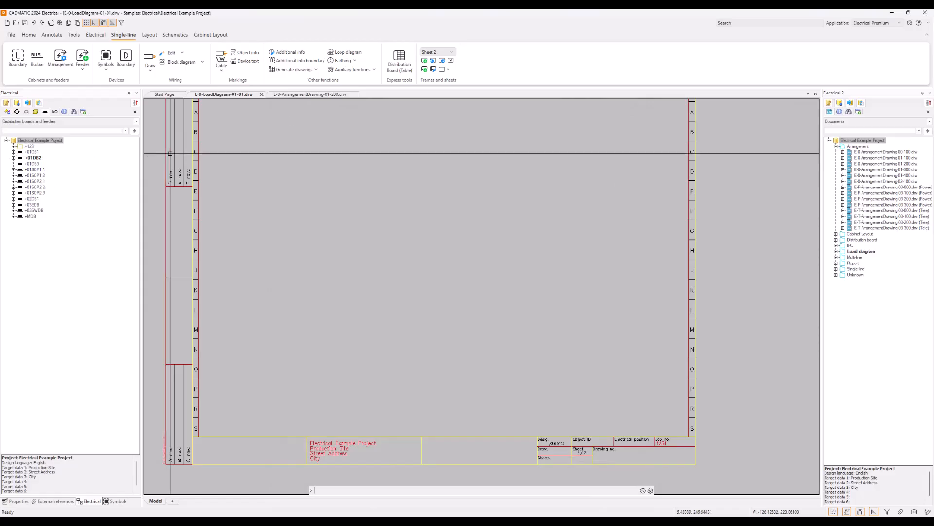
Compare the busbar position with sheet 1 and start a busbar at (49, 280) on the empty sheet 2
{"action": "middle_click_drag", "start_coordinate": [219, 144], "coordinate": [221, 158]}
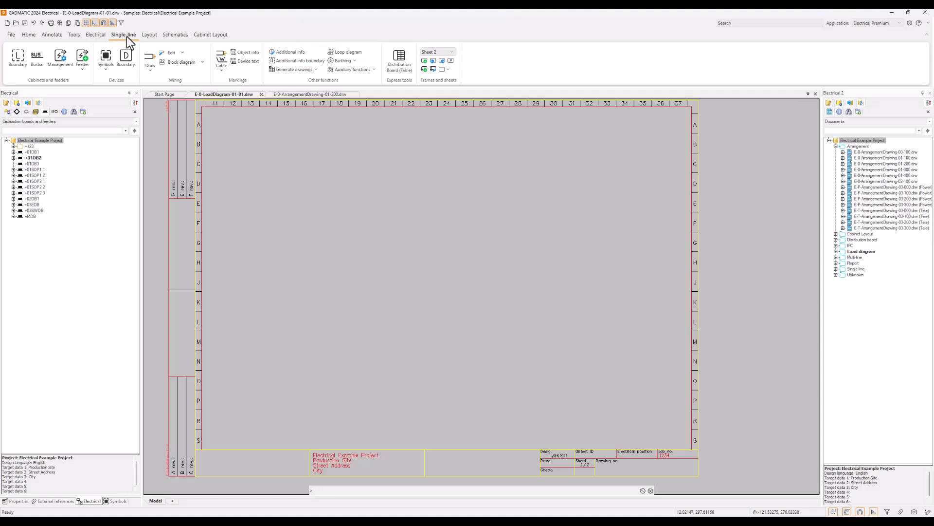
{"action": "left_click", "coordinate": [37, 57]}
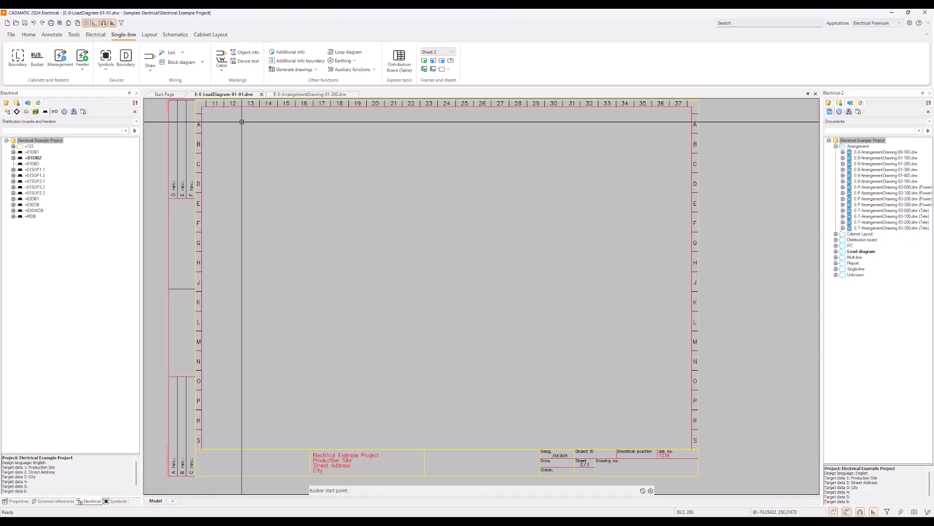
{"action": "key", "text": "Page_Up"}
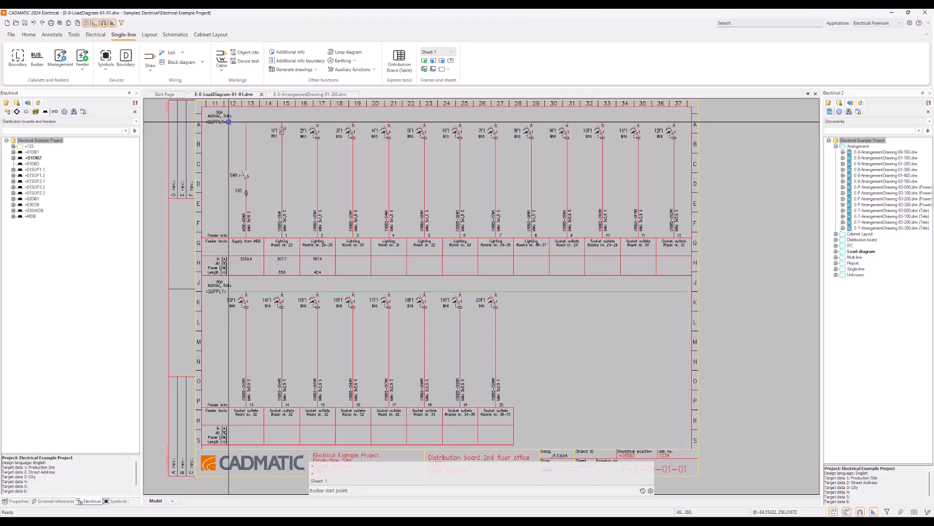
{"action": "key", "text": "Page_Down"}
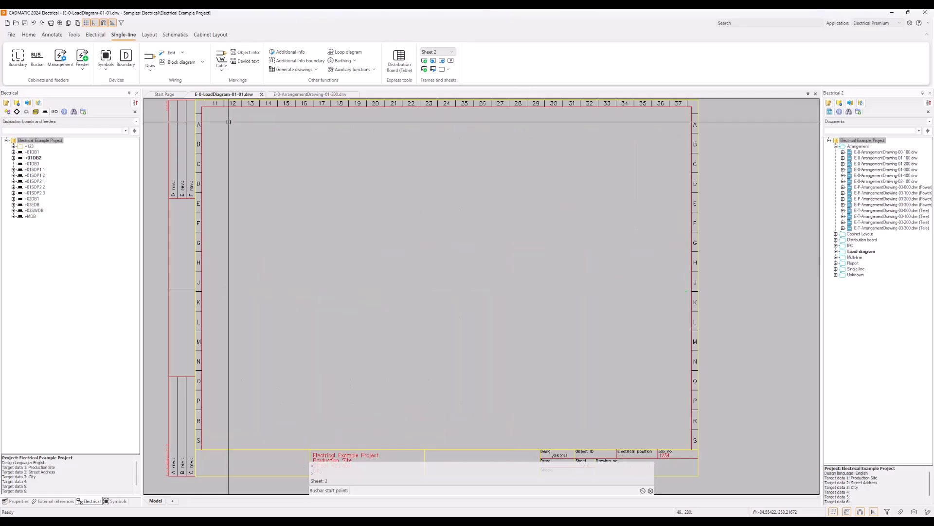
{"action": "left_click", "coordinate": [229, 122]}
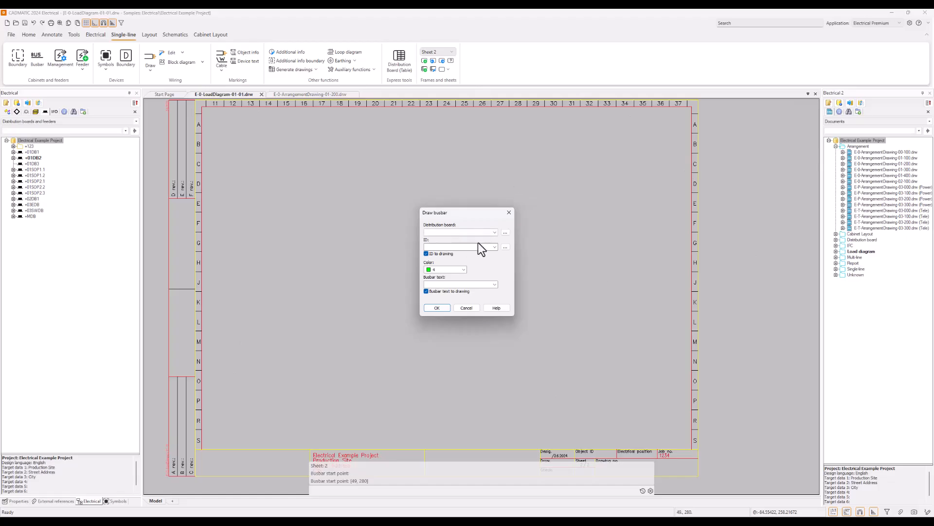
Assign the busbar to distribution board +01DB3 with the ID <SUPPLY> and draw it horizontally to (402.5, 280)
{"action": "left_click", "coordinate": [494, 232]}
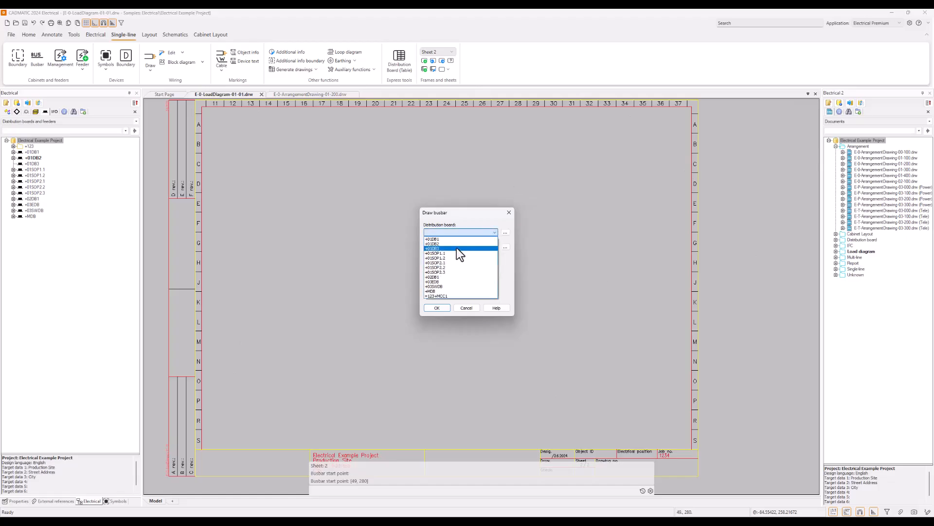
{"action": "left_click", "coordinate": [456, 247]}
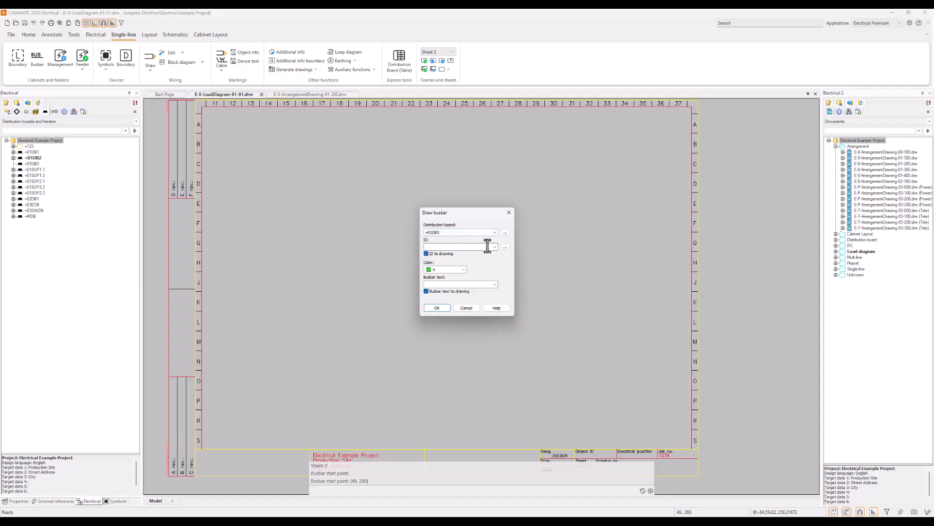
{"action": "left_click", "coordinate": [495, 247]}
{"action": "left_click", "coordinate": [495, 248]}
{"action": "type", "text": "<SUPPLY>"}
{"action": "left_click", "coordinate": [436, 308]}
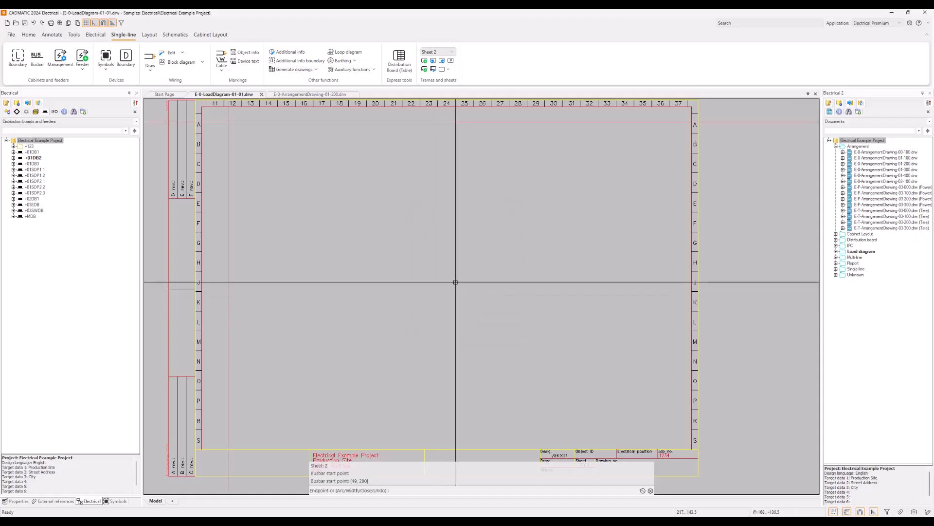
{"action": "left_click", "coordinate": [678, 122]}
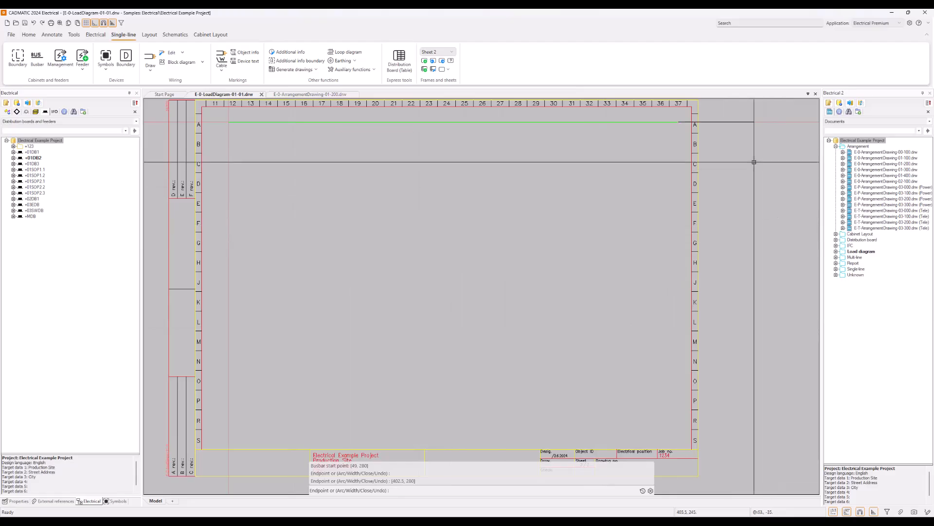
{"action": "right_click", "coordinate": [651, 234]}
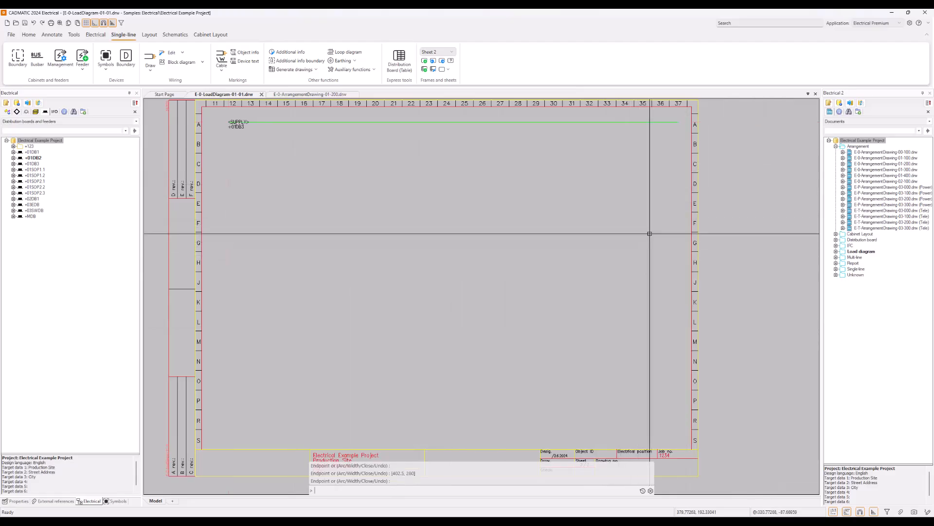
Check the ID and distribution board label at the start of the new busbar
{"action": "left_click", "coordinate": [242, 124]}
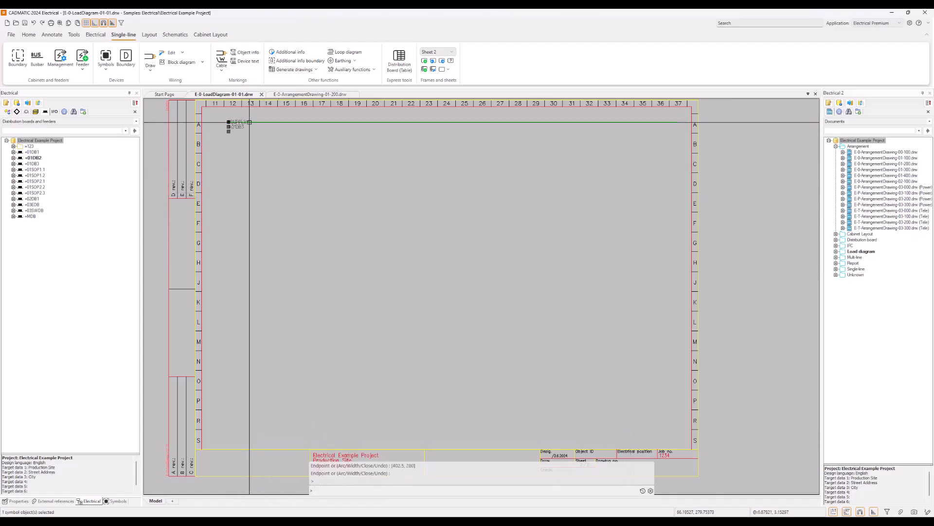
{"action": "scroll", "coordinate": [250, 122], "scroll_direction": "up", "scroll_amount": 3}
{"action": "key", "text": "Escape"}
{"action": "scroll", "coordinate": [251, 123], "scroll_direction": "down", "scroll_amount": 3}
{"action": "middle_click_drag", "start_coordinate": [266, 153], "coordinate": [263, 178]}
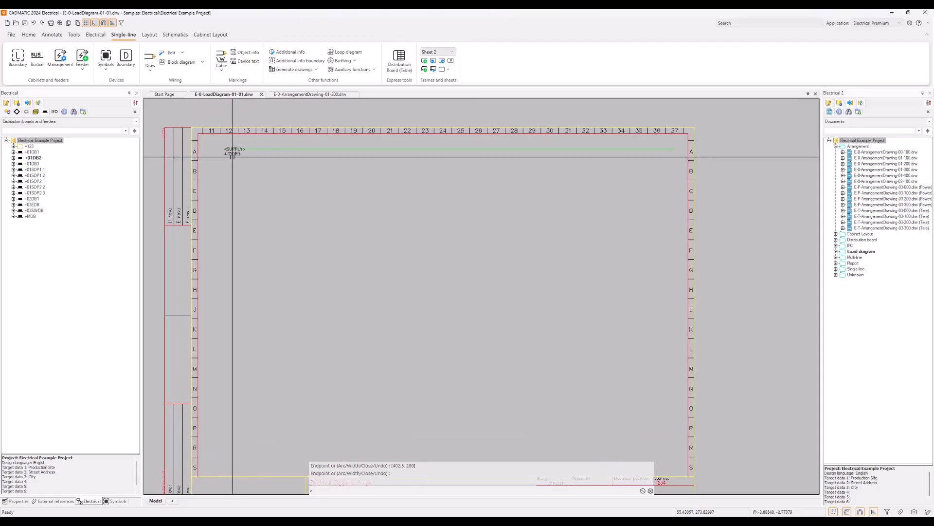
{"action": "key", "text": "Escape"}
{"action": "middle_click_drag", "start_coordinate": [262, 194], "coordinate": [250, 167]}
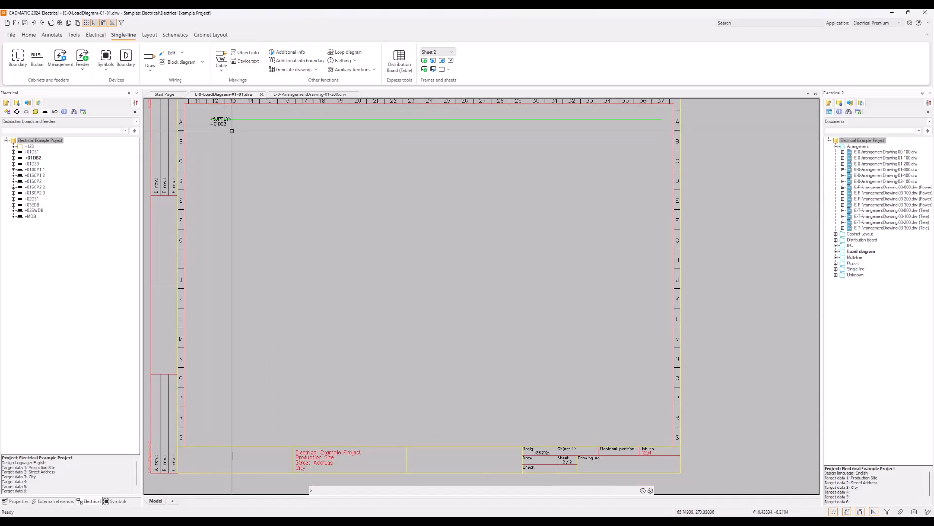
Set the location data of distribution board +01DB3 to the drawing frame of sheet 2
{"action": "right_click", "coordinate": [34, 165]}
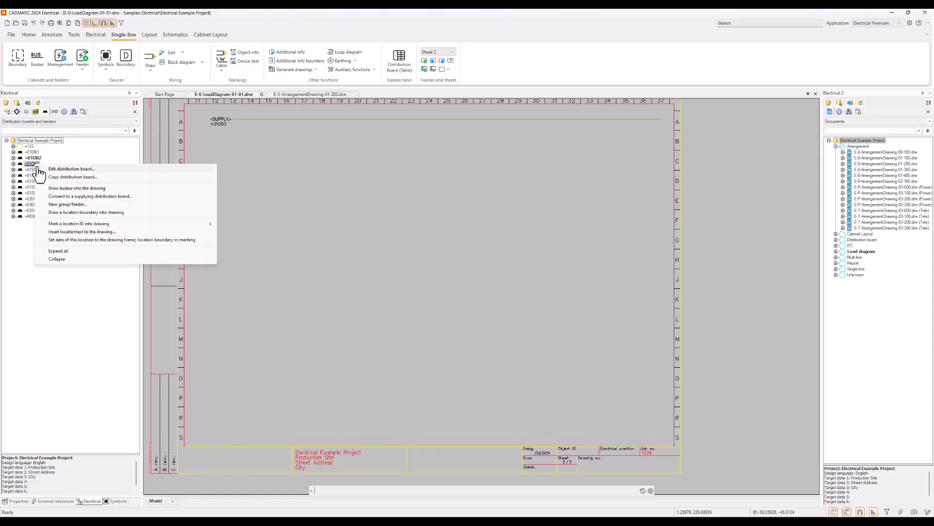
{"action": "left_click", "coordinate": [119, 240]}
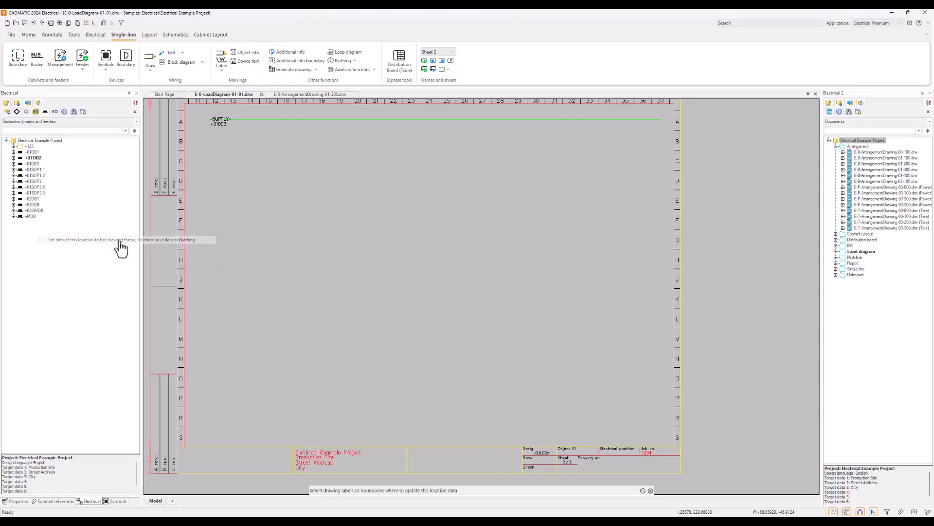
{"action": "left_click", "coordinate": [506, 446]}
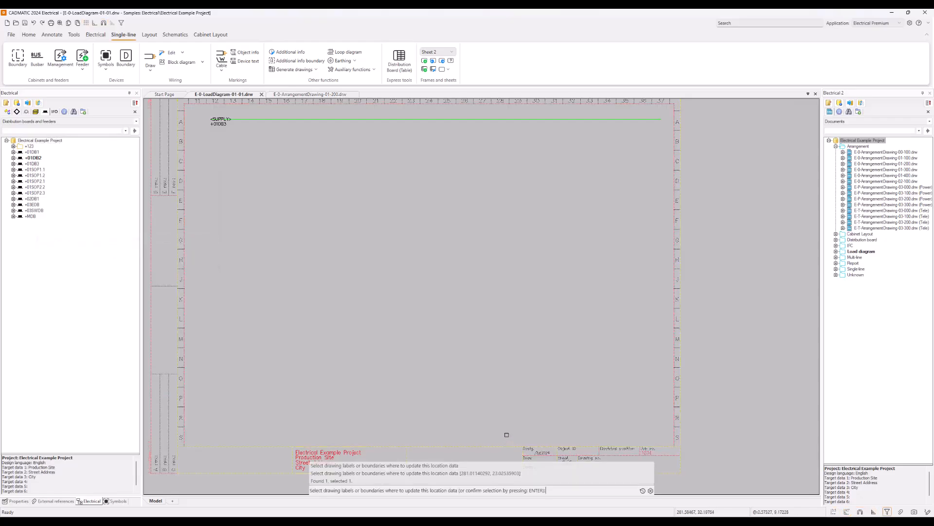
{"action": "key", "text": "Return"}
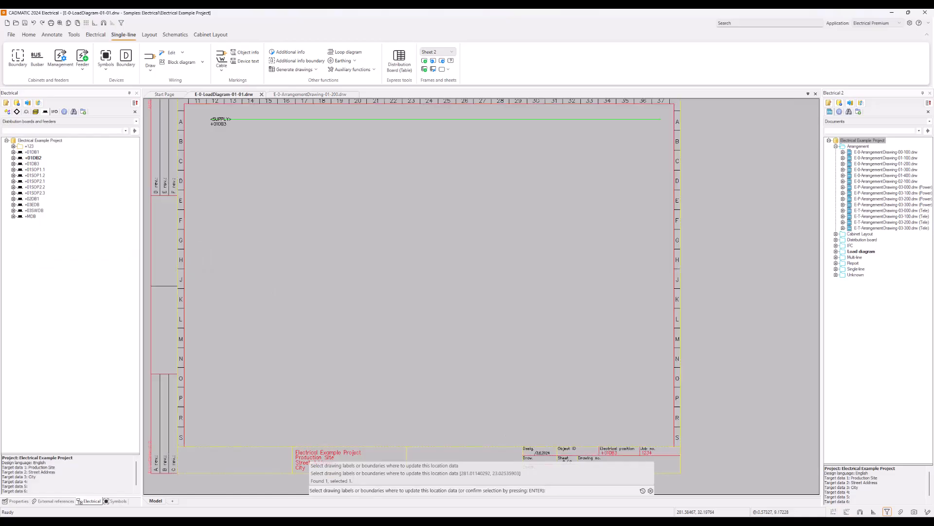
{"action": "middle_click_drag", "start_coordinate": [506, 429], "coordinate": [501, 422]}
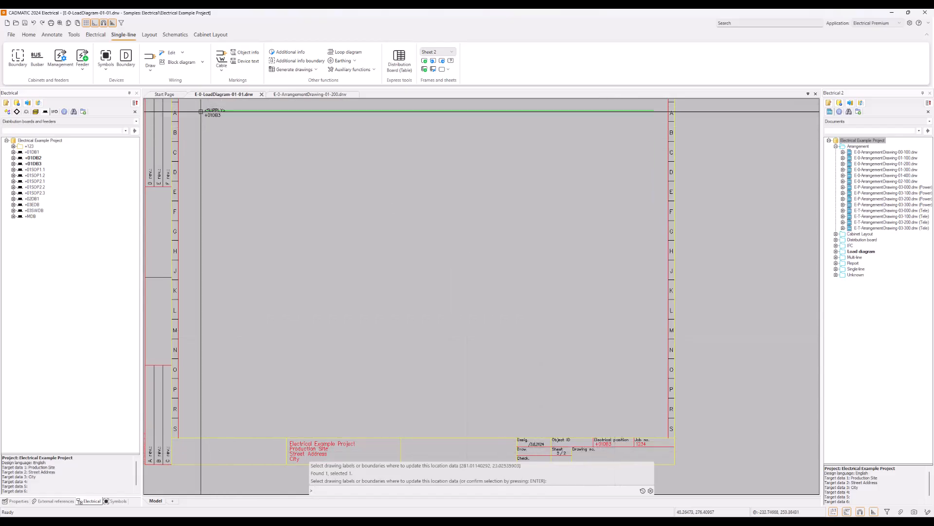
Examine the busbar's supply label with the +01DB3 position on sheet 2 of the load diagram
{"action": "scroll", "coordinate": [237, 136], "scroll_direction": "down", "scroll_amount": 3}
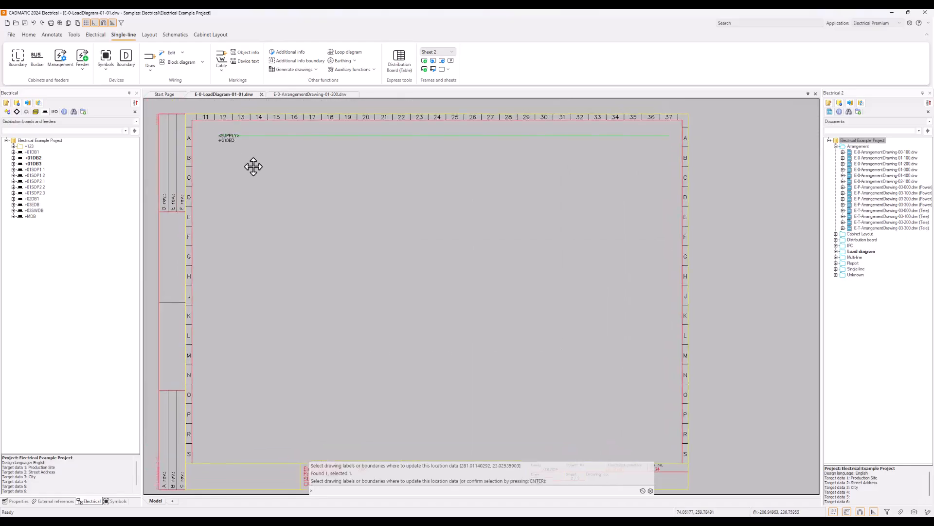
{"action": "scroll", "coordinate": [252, 168], "scroll_direction": "up", "scroll_amount": 3}
{"action": "left_click", "coordinate": [253, 174]}
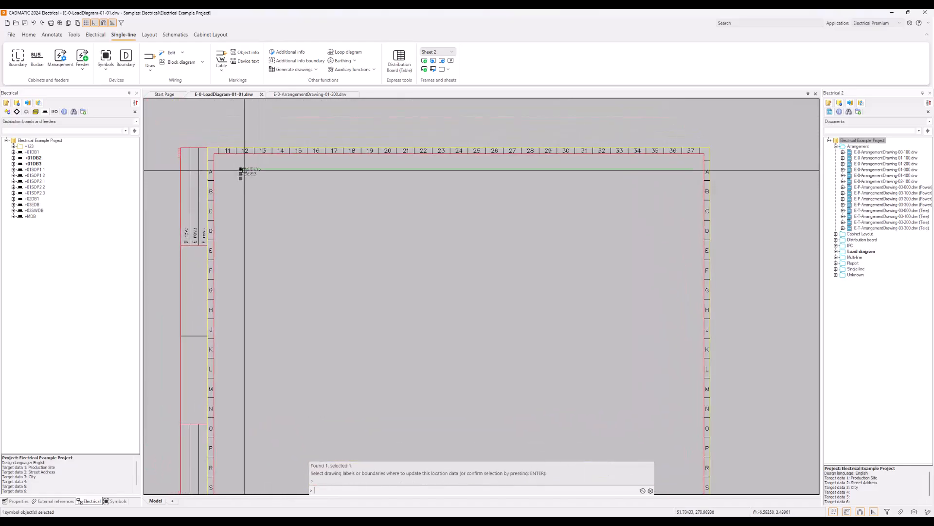
{"action": "key", "text": "Return"}
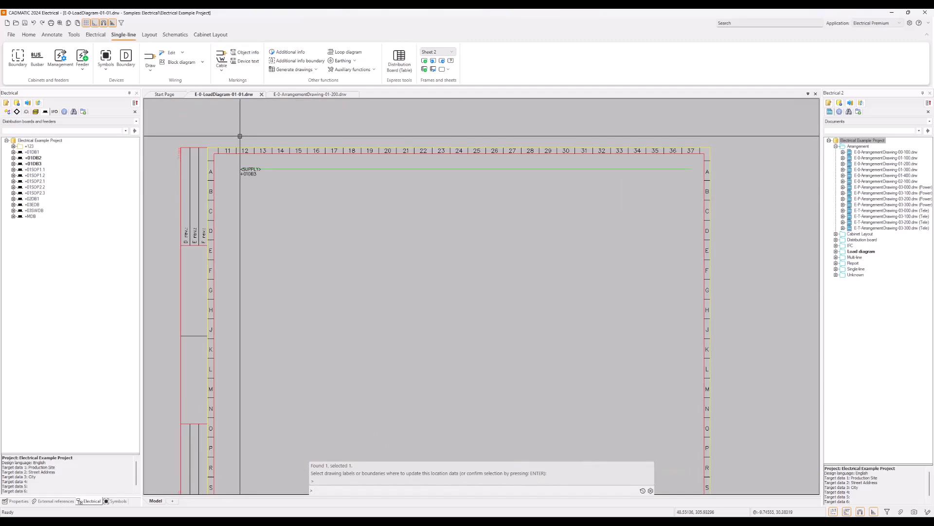
{"action": "scroll", "coordinate": [230, 174], "scroll_direction": "up", "scroll_amount": 5}
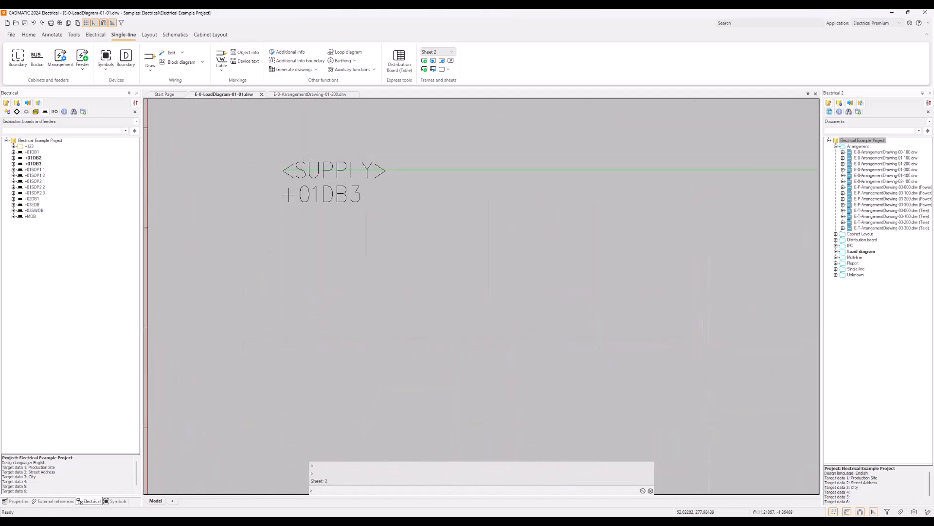
{"action": "left_click", "coordinate": [303, 183]}
{"action": "left_click", "coordinate": [313, 198]}
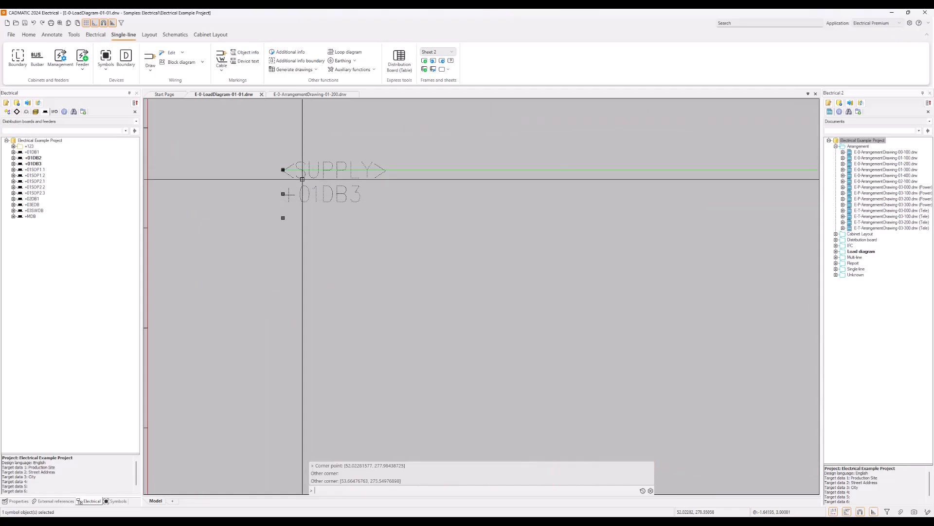
{"action": "key", "text": "Escape"}
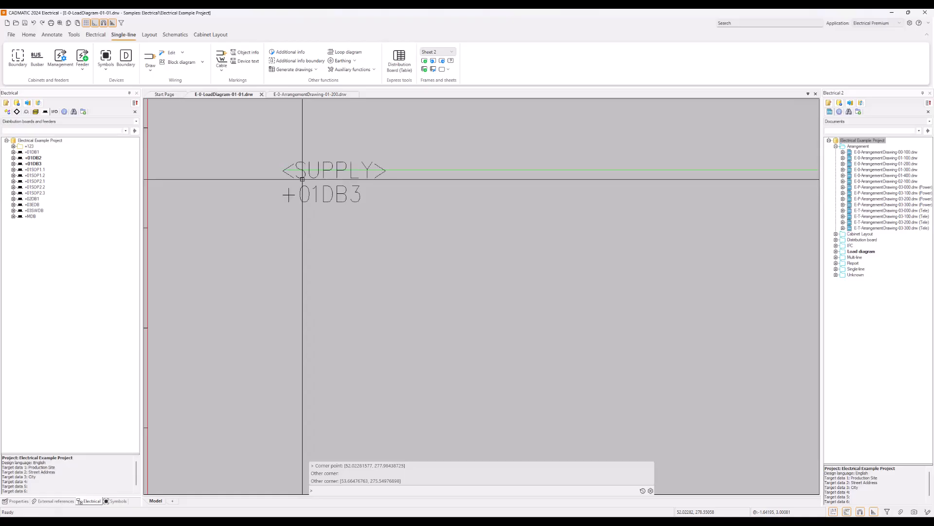
{"action": "scroll", "coordinate": [375, 214], "scroll_direction": "down", "scroll_amount": 3}
{"action": "scroll", "coordinate": [379, 214], "scroll_direction": "down", "scroll_amount": 5}
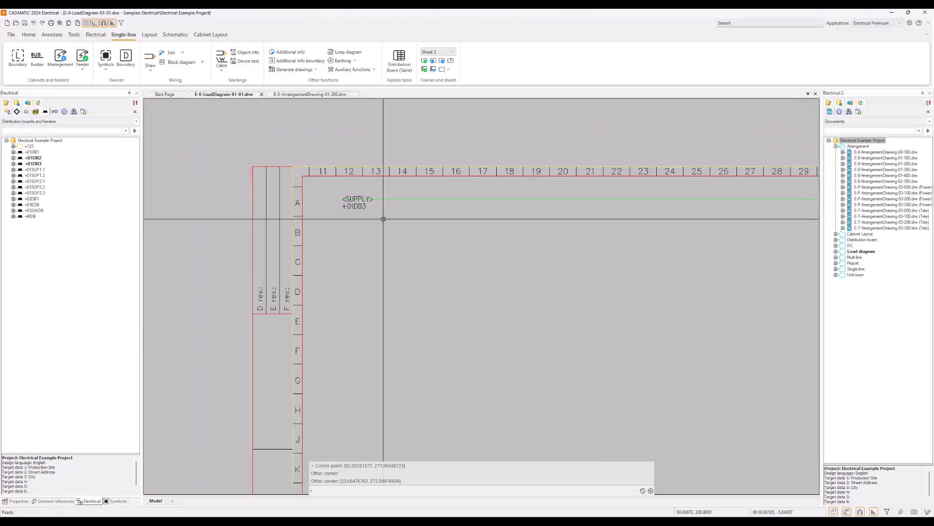
{"action": "middle_click_drag", "start_coordinate": [396, 204], "coordinate": [390, 204]}
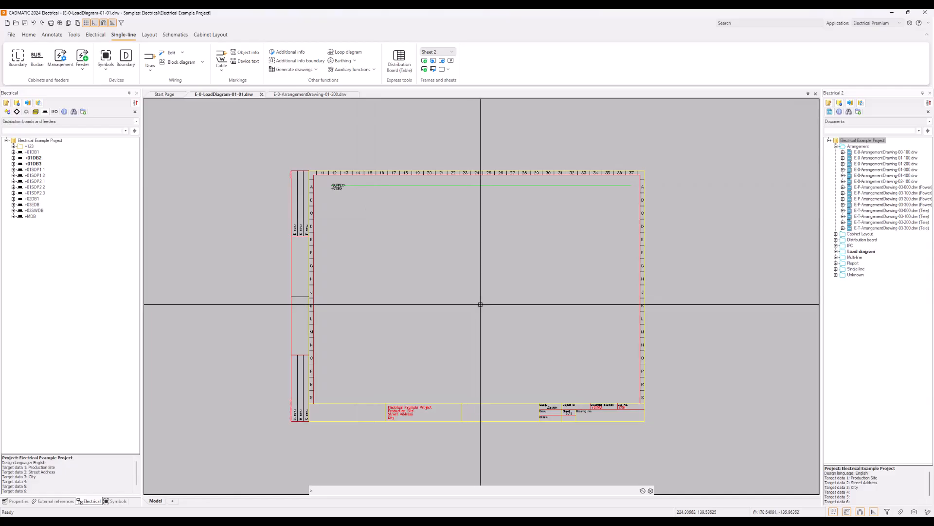
{"action": "middle_click_drag", "start_coordinate": [479, 302], "coordinate": [472, 293]}
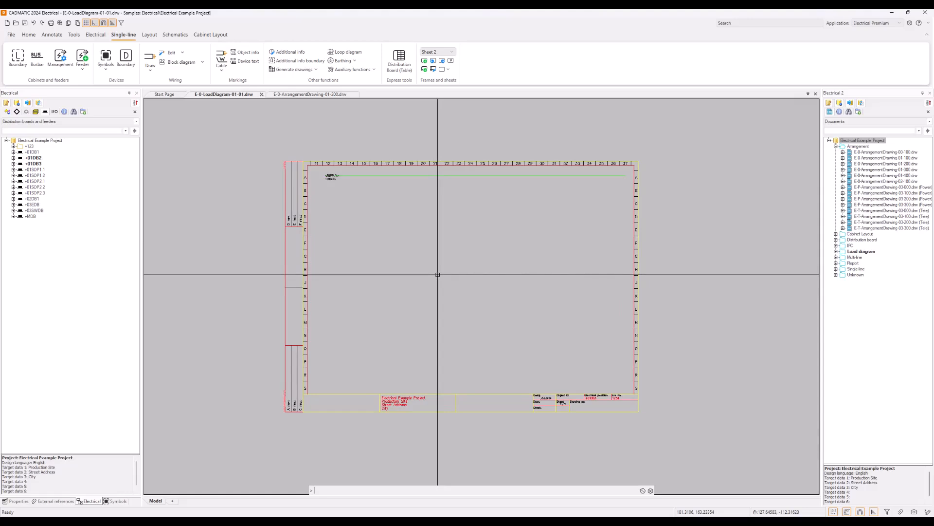
Examine the feeder info header and its row labels beside the upper feeder table on sheet 1
{"action": "key", "text": "Page_Up"}
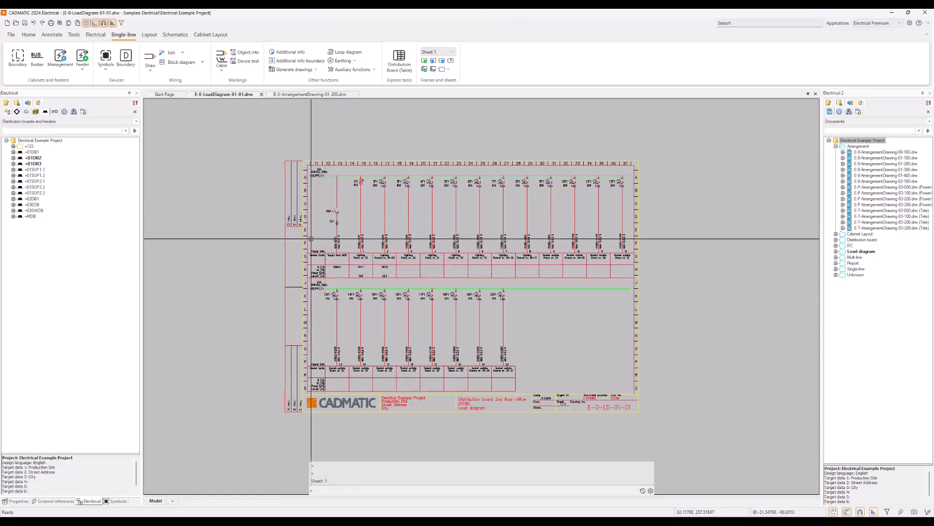
{"action": "scroll", "coordinate": [319, 258], "scroll_direction": "up", "scroll_amount": 5}
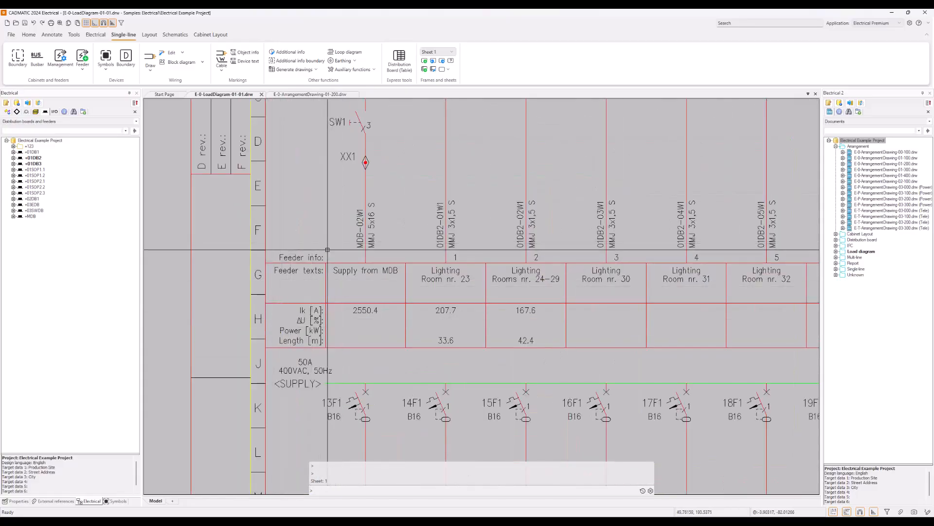
{"action": "left_click", "coordinate": [298, 336]}
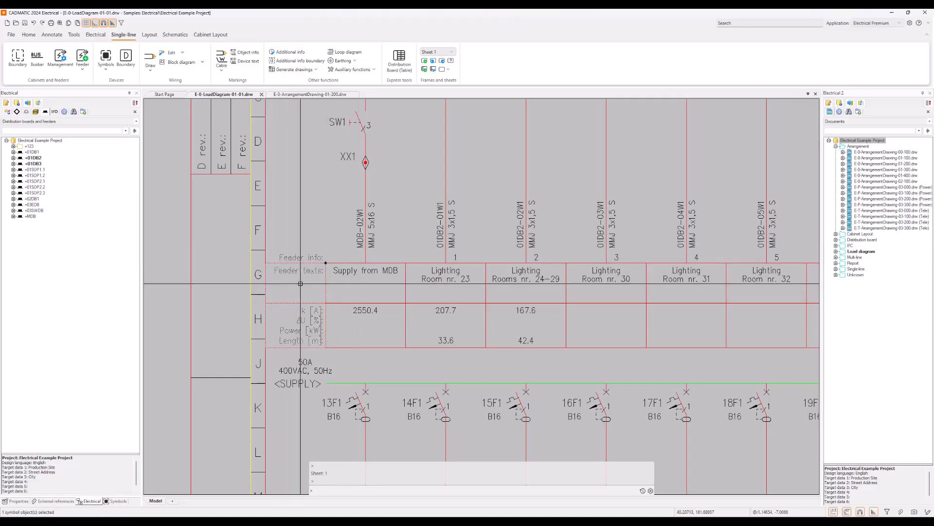
{"action": "key", "text": "Escape"}
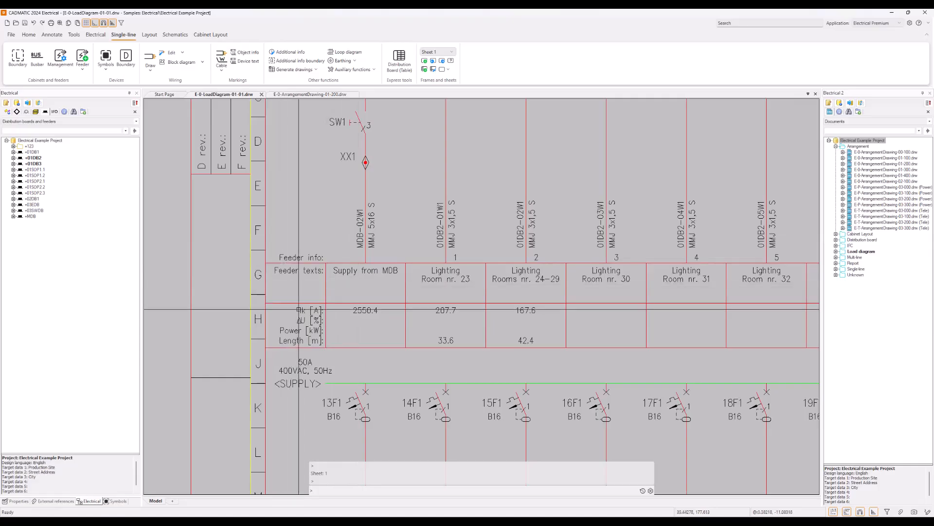
{"action": "right_click", "coordinate": [310, 265]}
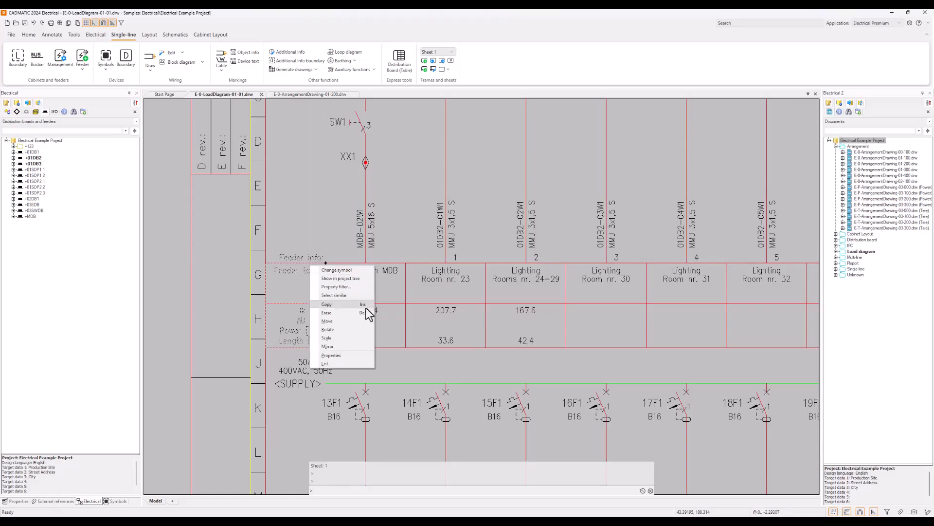
{"action": "left_click", "coordinate": [330, 246]}
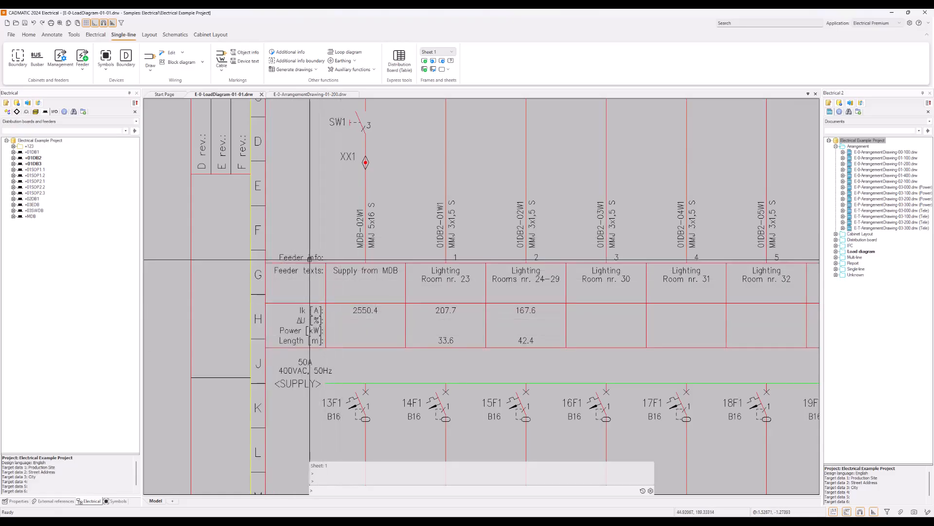
{"action": "left_click", "coordinate": [284, 310]}
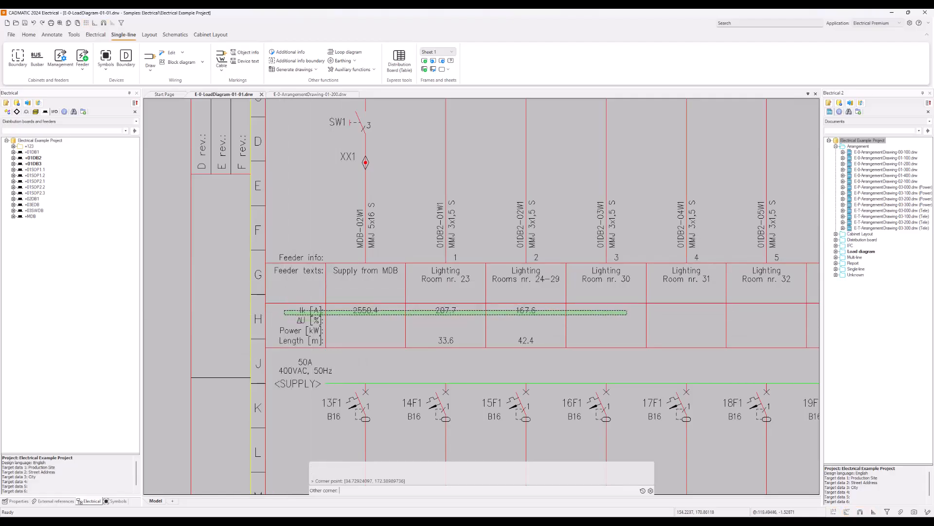
{"action": "left_click", "coordinate": [627, 314]}
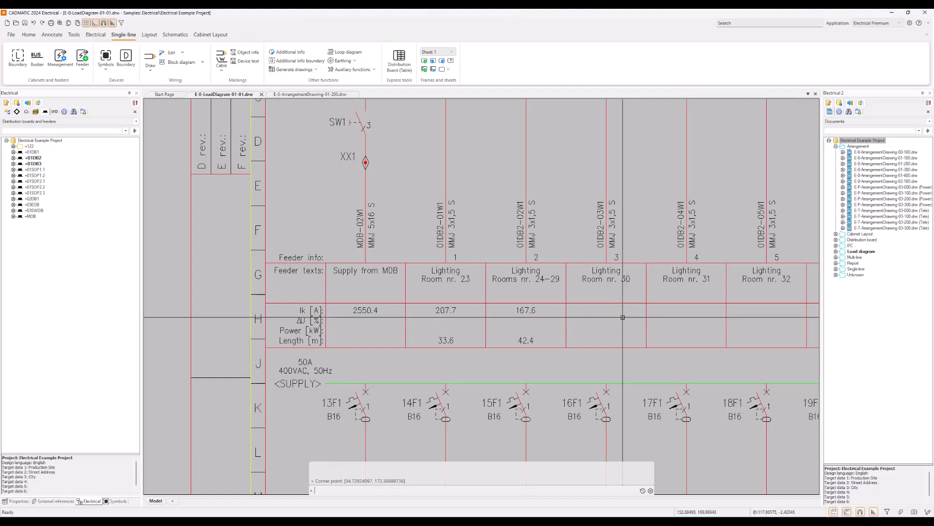
Return to sheet 2 and show the Others category of the load diagram symbols
{"action": "key", "text": "Page_Down"}
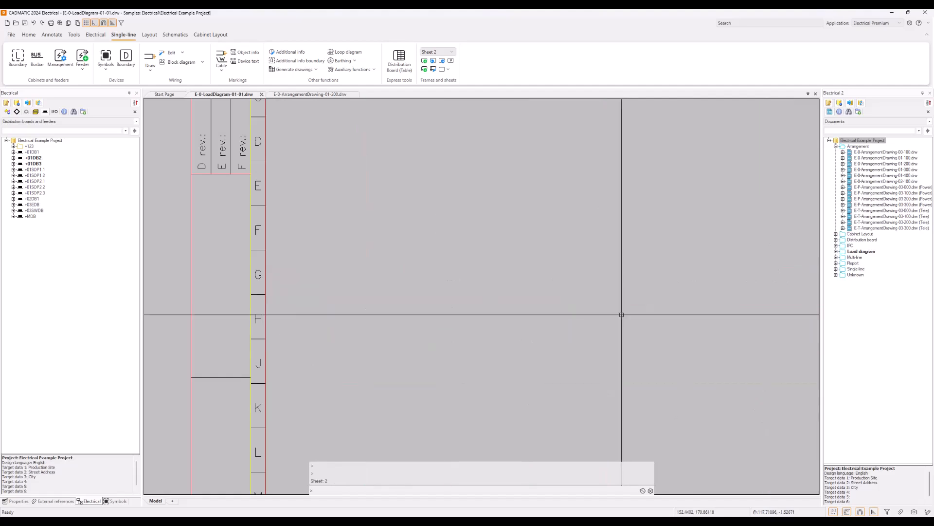
{"action": "scroll", "coordinate": [618, 313], "scroll_direction": "down", "scroll_amount": 1}
{"action": "scroll", "coordinate": [611, 312], "scroll_direction": "down", "scroll_amount": 1}
{"action": "middle_click_drag", "start_coordinate": [610, 312], "coordinate": [488, 313]}
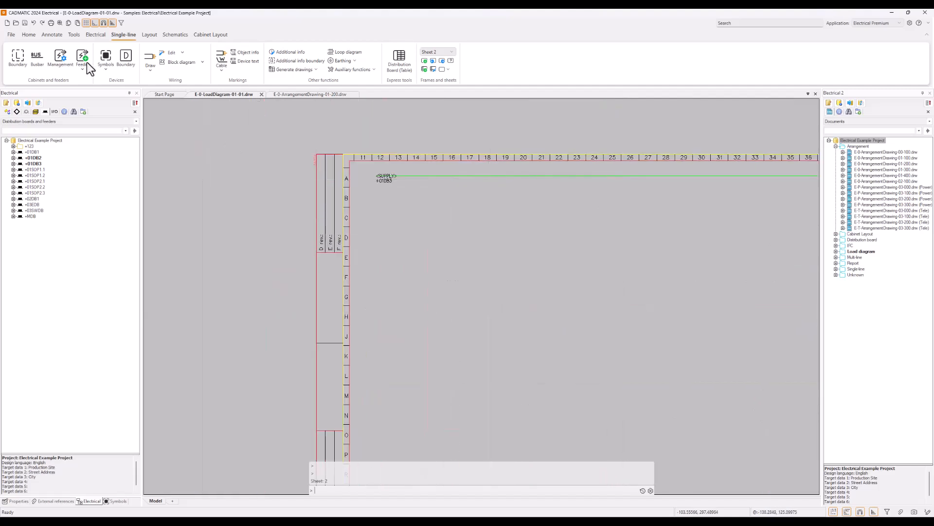
{"action": "left_click", "coordinate": [107, 60]}
{"action": "left_click", "coordinate": [117, 501]}
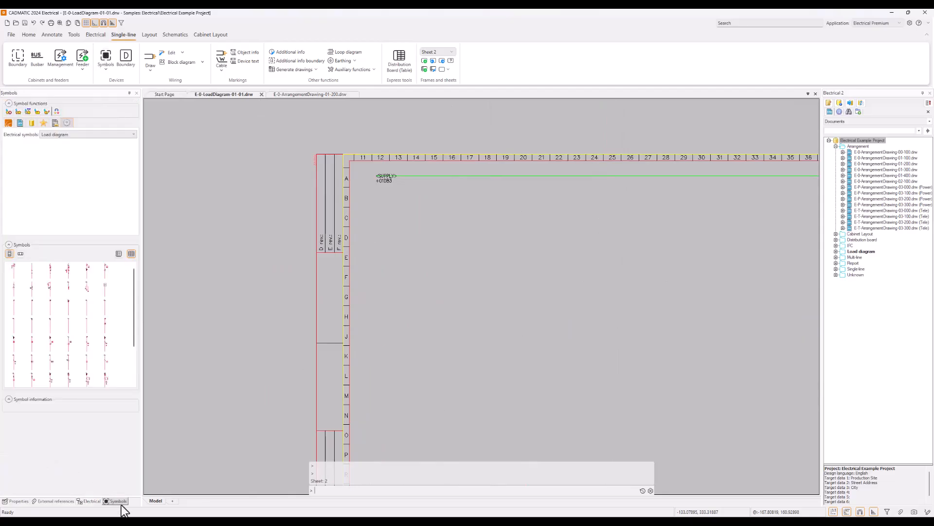
{"action": "left_click", "coordinate": [8, 124]}
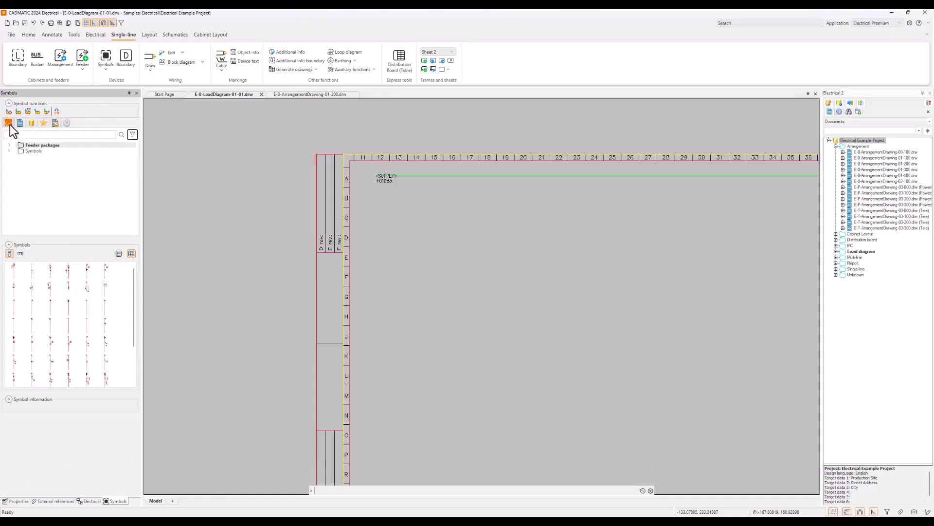
{"action": "left_click", "coordinate": [32, 151]}
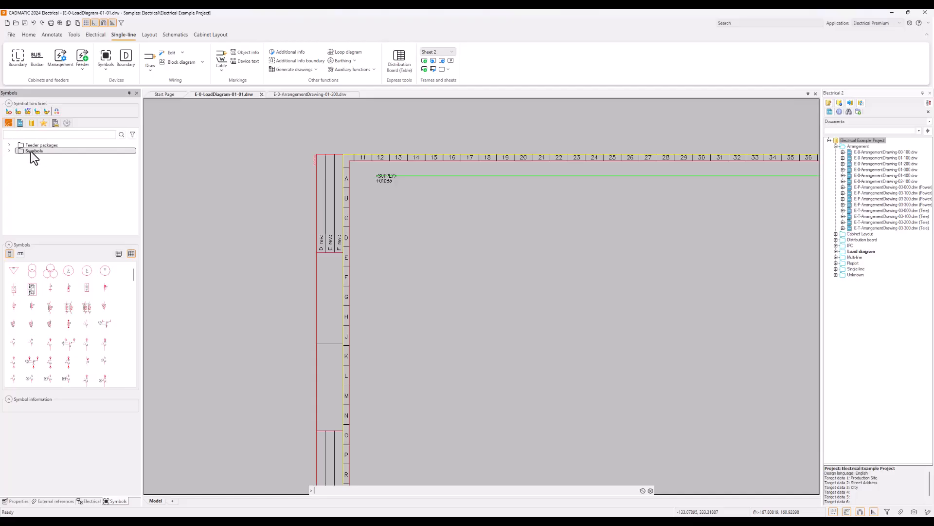
{"action": "left_click", "coordinate": [9, 151]}
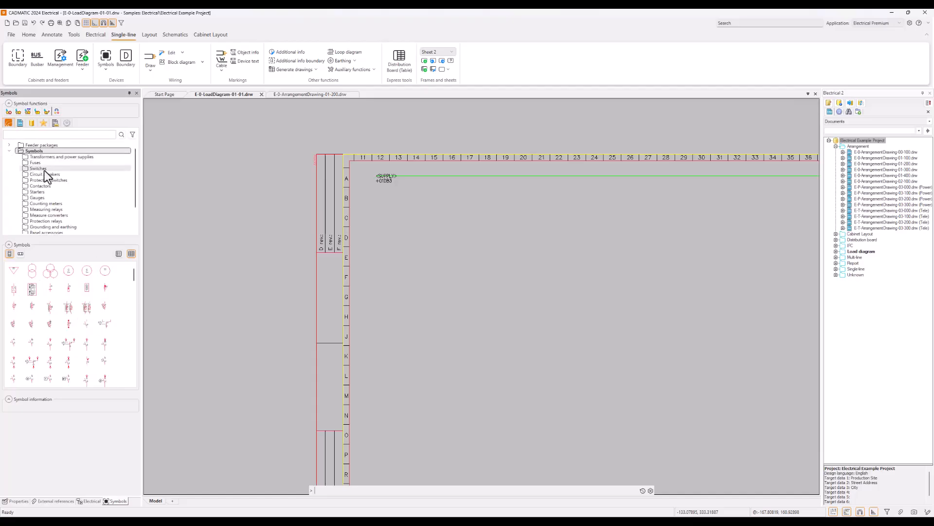
{"action": "left_click", "coordinate": [49, 231]}
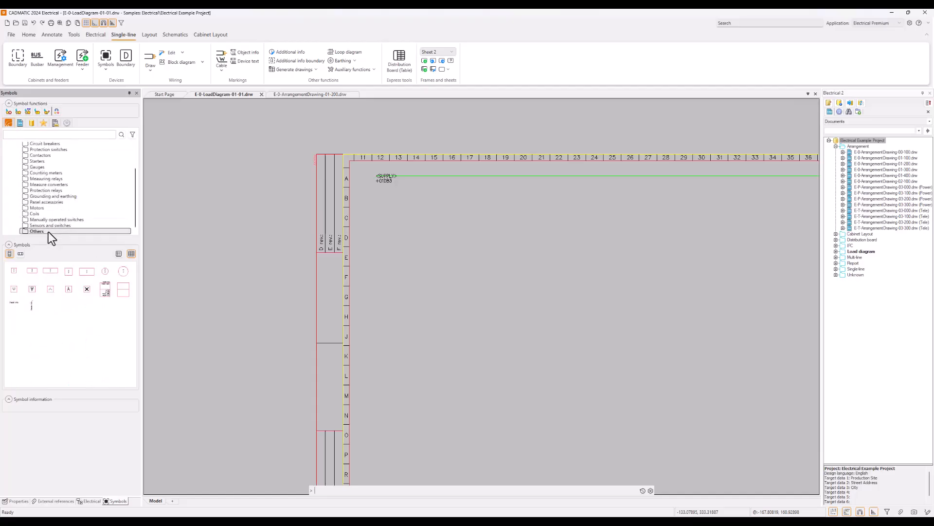
{"action": "scroll", "coordinate": [75, 215], "scroll_direction": "up", "scroll_amount": 2}
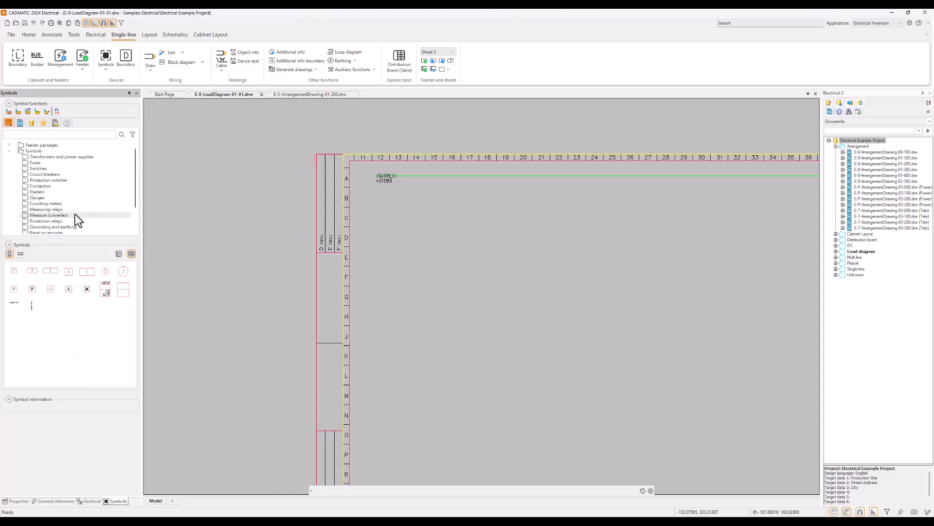
{"action": "scroll", "coordinate": [48, 208], "scroll_direction": "down", "scroll_amount": 2}
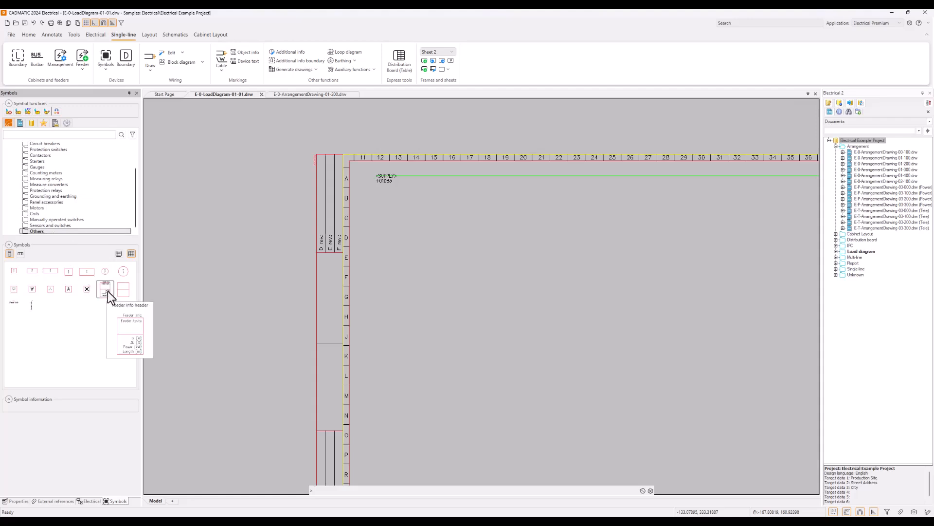
Insert one Feeder info header symbol on sheet 2 at row G, aligned with the upper header's position on sheet 1
{"action": "mouse_move", "coordinate": [105, 293]}
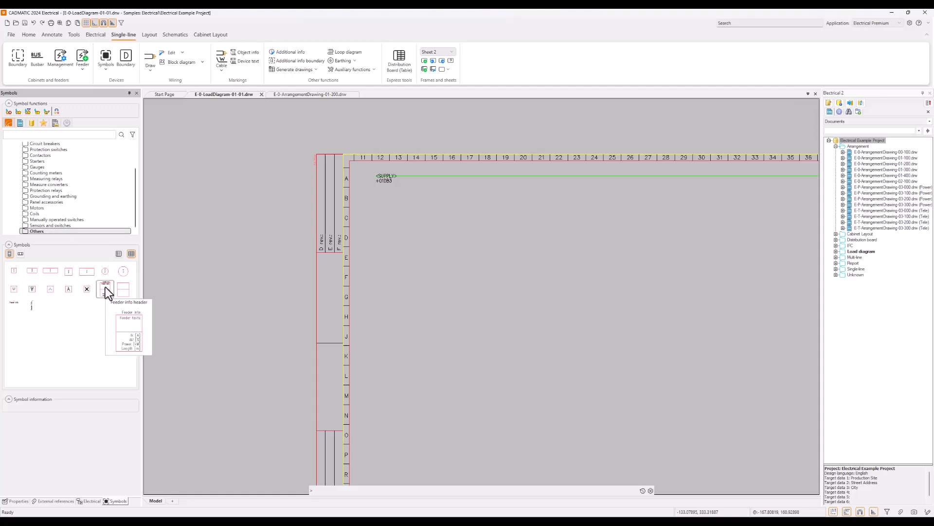
{"action": "left_click", "coordinate": [105, 289]}
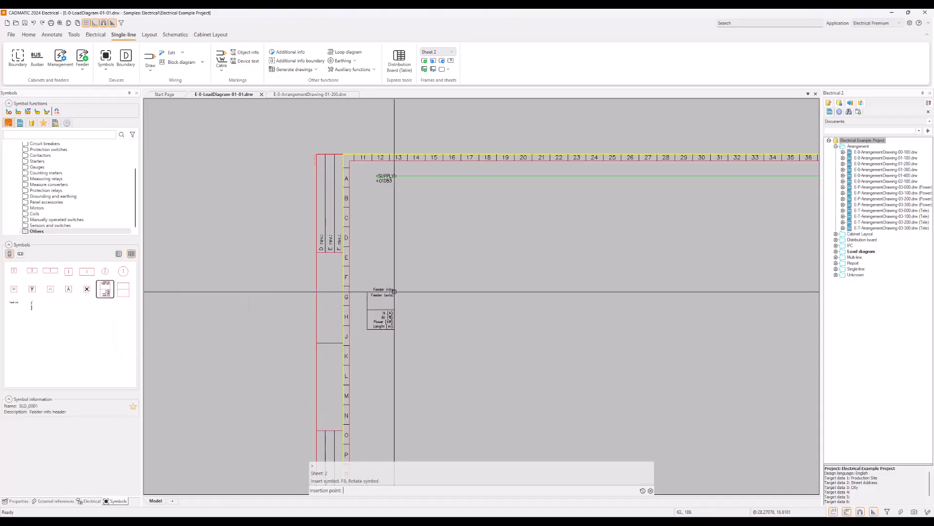
{"action": "key", "text": "Page_Up"}
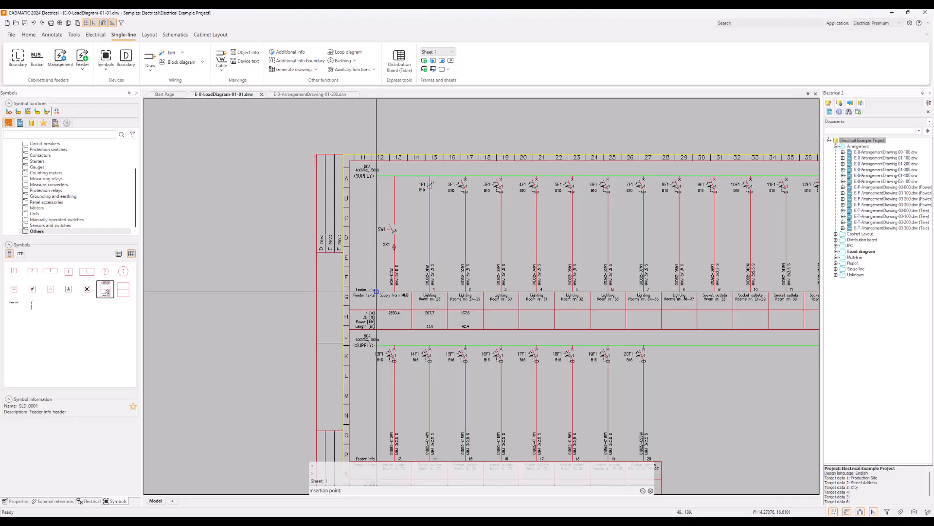
{"action": "left_click", "coordinate": [376, 292]}
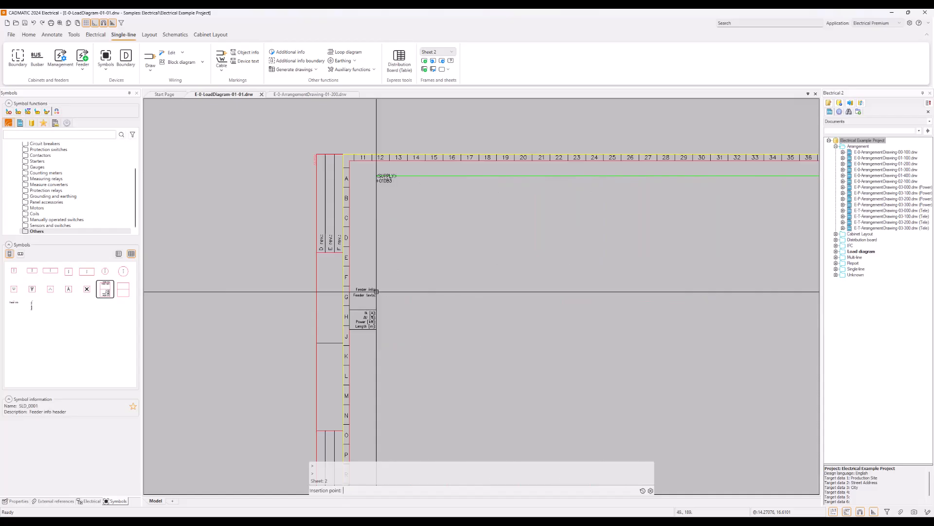
{"action": "left_click", "coordinate": [376, 292]}
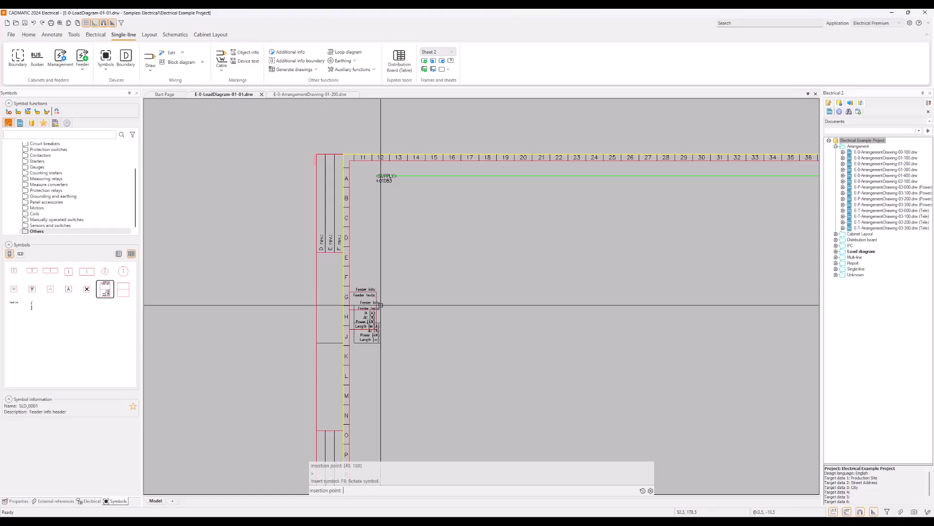
{"action": "key", "text": "Escape"}
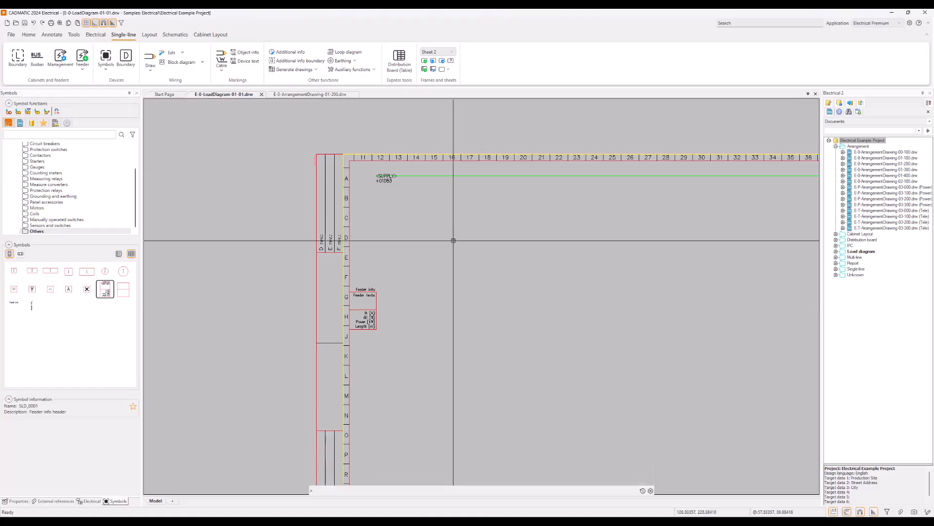
Show the Supply fields category of the feeder packages and compare the available input packages
{"action": "middle_click_drag", "start_coordinate": [480, 267], "coordinate": [458, 269]}
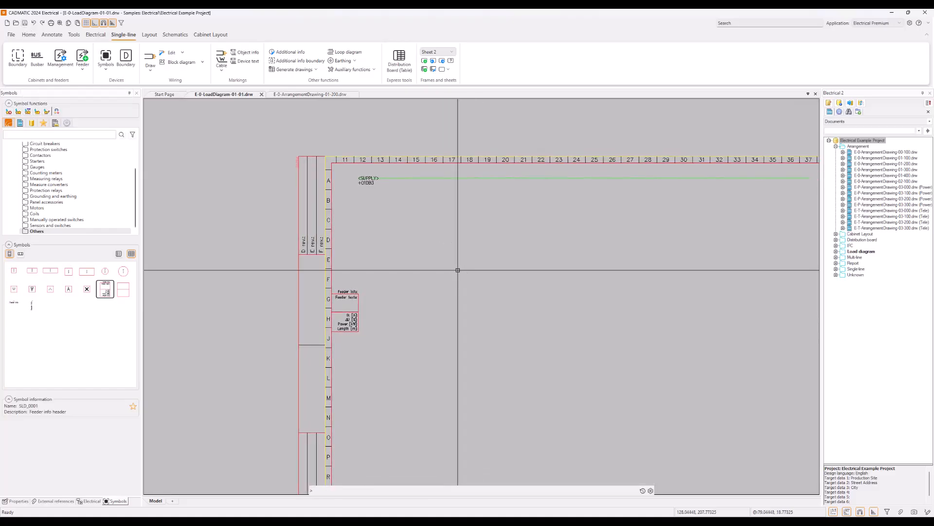
{"action": "left_click_drag", "start_coordinate": [134, 211], "coordinate": [134, 180]}
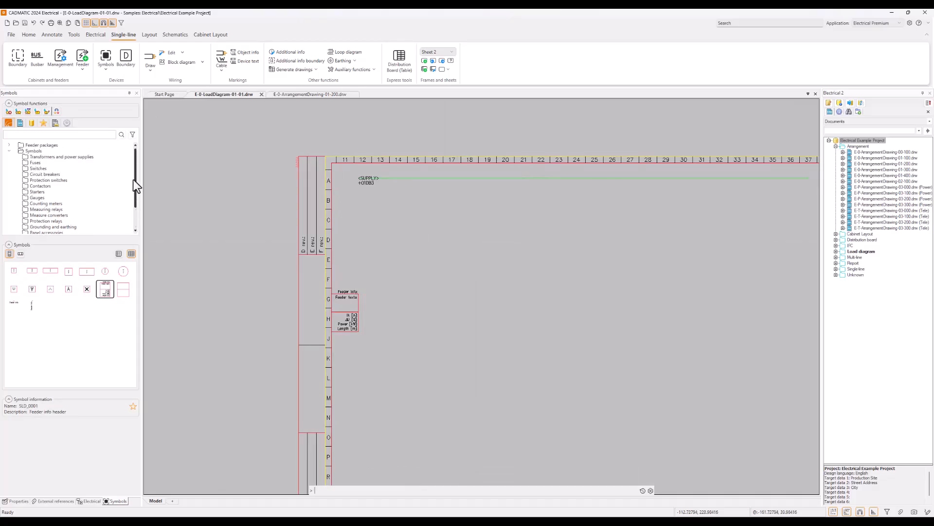
{"action": "left_click", "coordinate": [48, 154]}
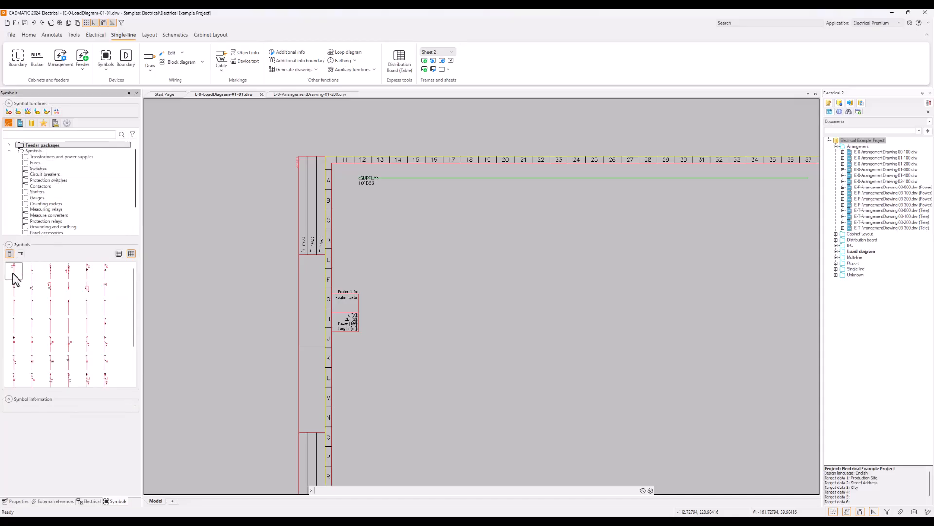
{"action": "mouse_move", "coordinate": [15, 279]}
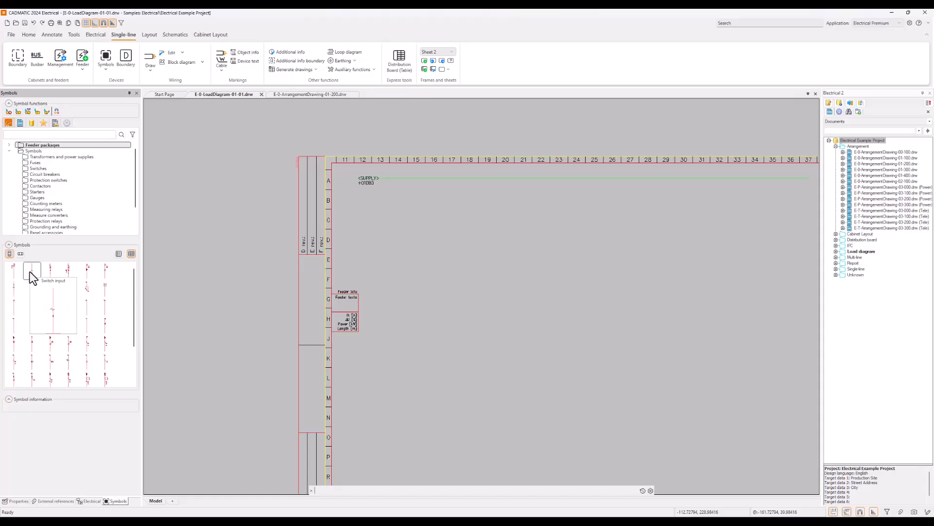
{"action": "left_click", "coordinate": [9, 145]}
{"action": "left_click", "coordinate": [65, 151]}
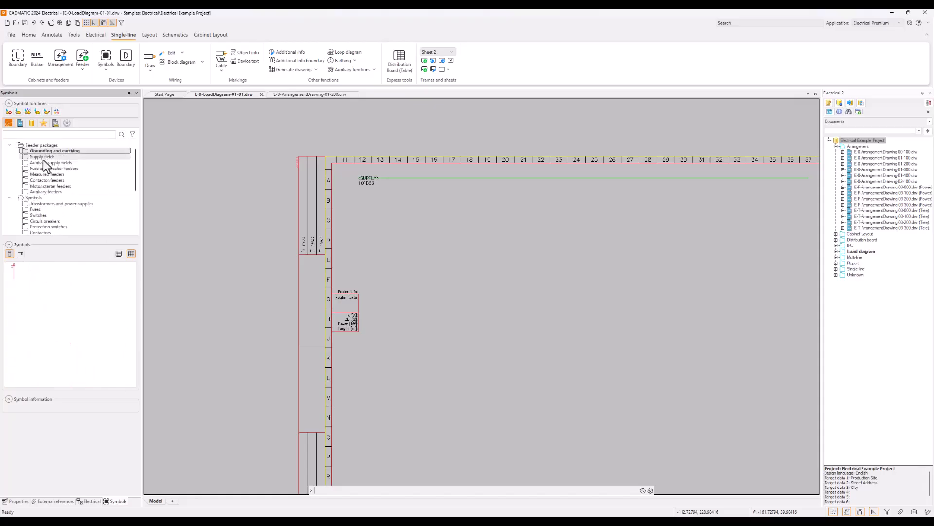
{"action": "left_click", "coordinate": [43, 158]}
{"action": "left_click", "coordinate": [31, 269]}
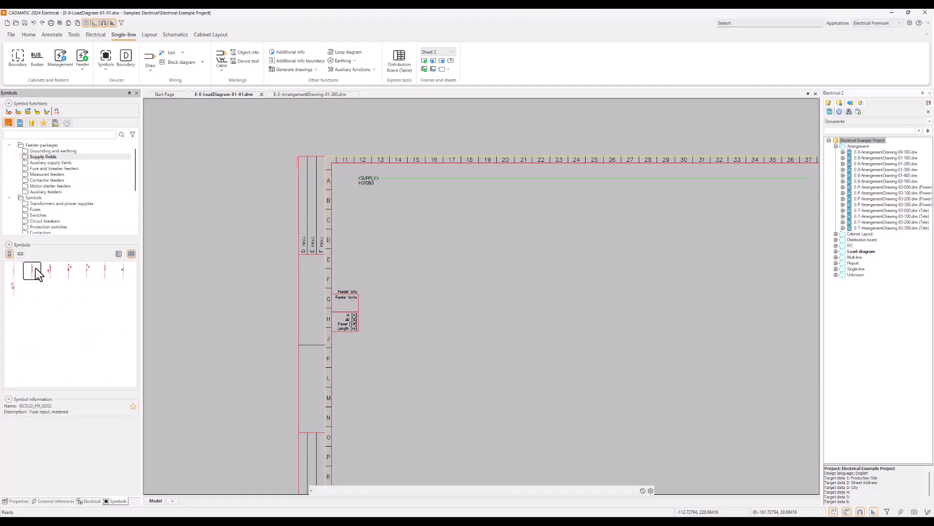
{"action": "mouse_move", "coordinate": [37, 274]}
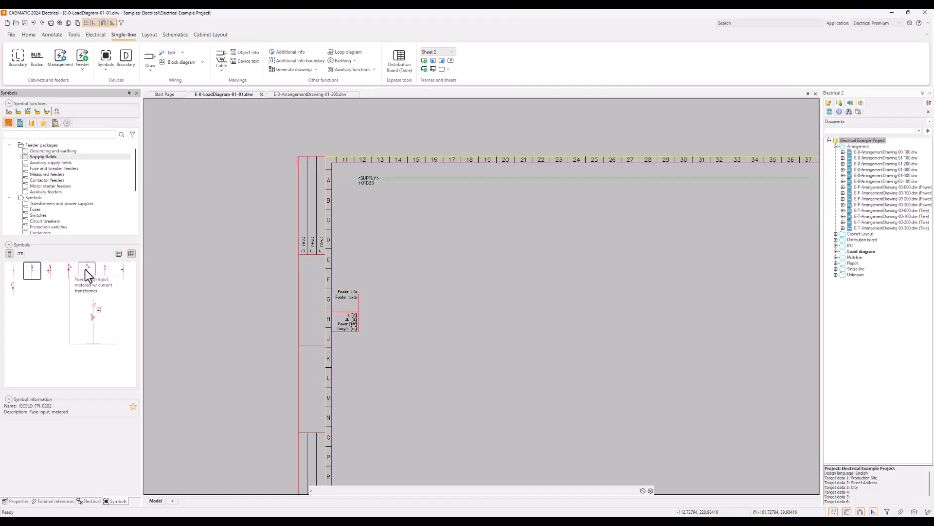
{"action": "mouse_move", "coordinate": [107, 273]}
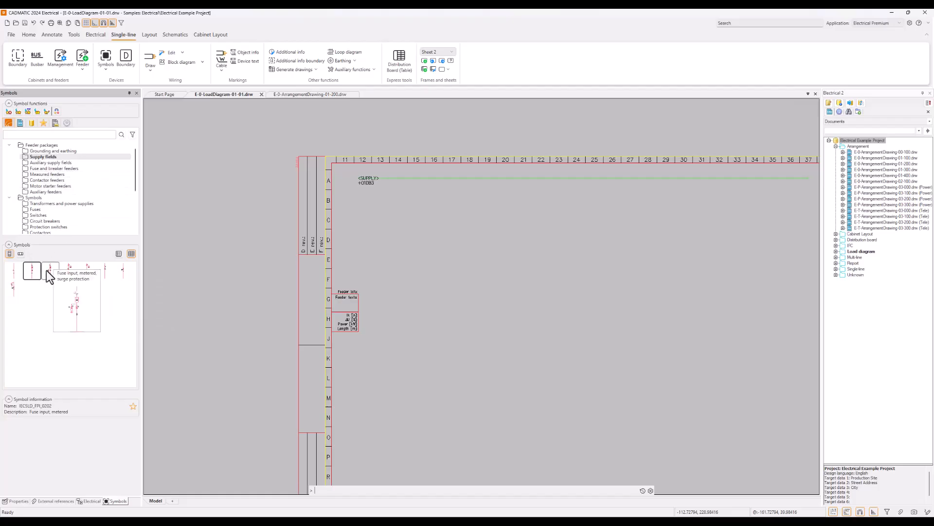
Insert the Switch input package on the +01DB3 supply busbar at column 13, its info box adjoining the feeder info header
{"action": "left_click", "coordinate": [21, 274]}
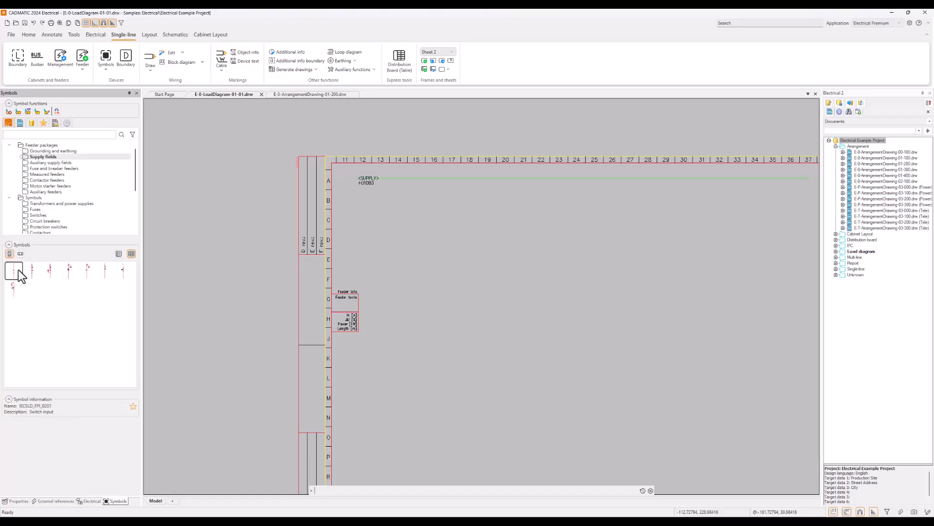
{"action": "mouse_move", "coordinate": [14, 272]}
{"action": "left_click", "coordinate": [14, 271]}
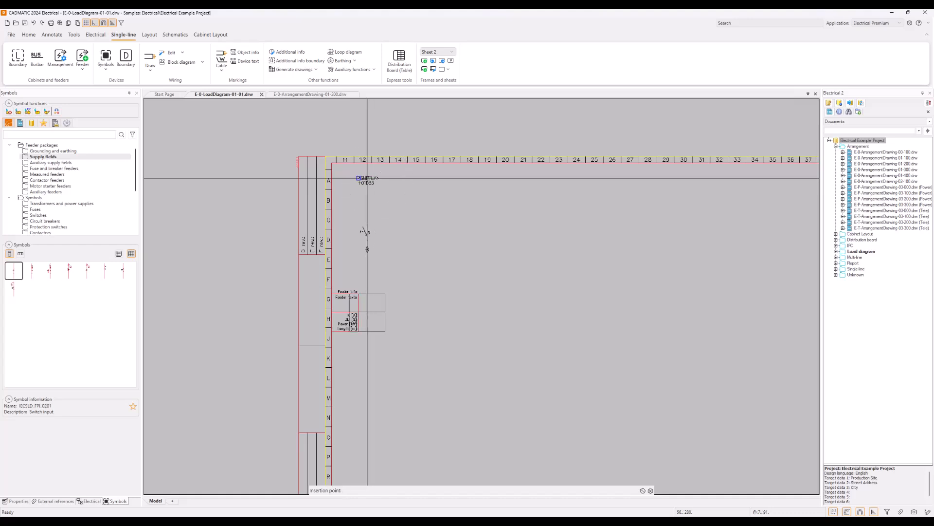
{"action": "scroll", "coordinate": [362, 178], "scroll_direction": "up", "scroll_amount": 4}
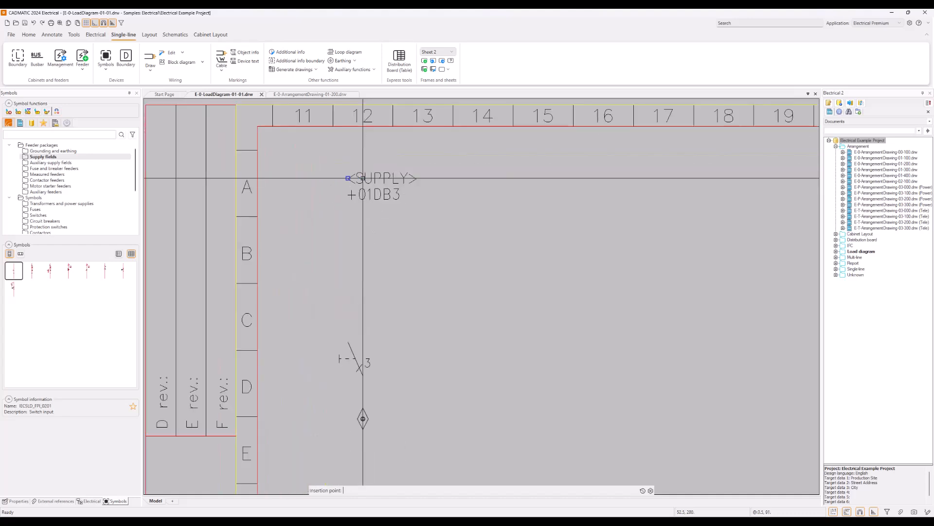
{"action": "scroll", "coordinate": [362, 178], "scroll_direction": "down", "scroll_amount": 2}
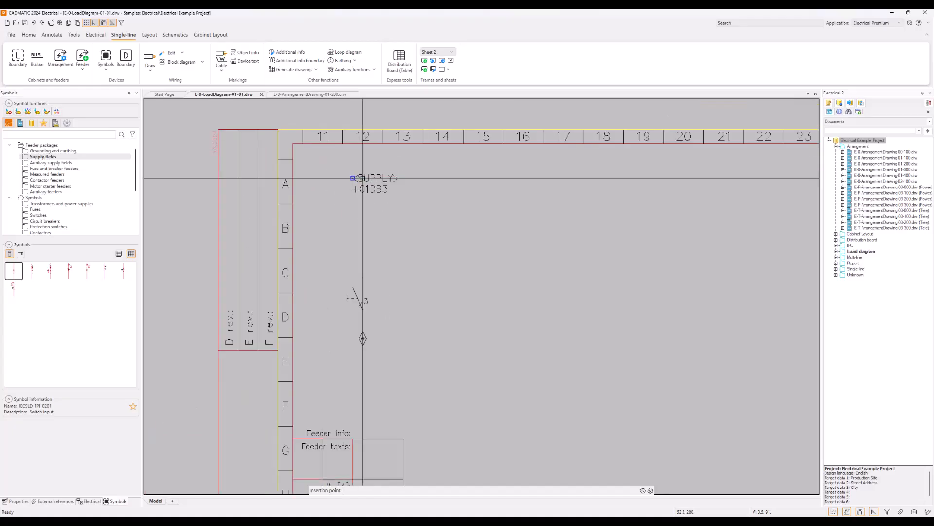
{"action": "scroll", "coordinate": [362, 178], "scroll_direction": "down", "scroll_amount": 2}
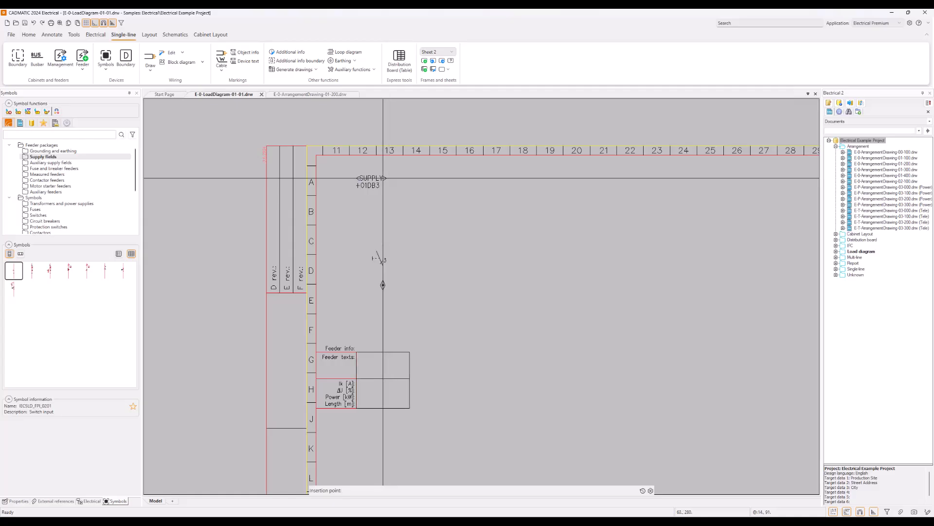
{"action": "left_click", "coordinate": [383, 178]}
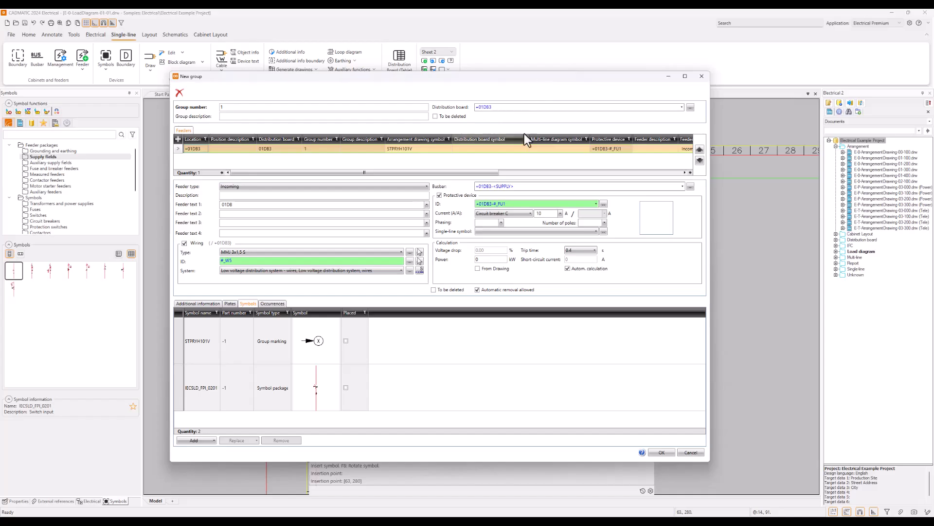
Set the incoming feeder's group number to 00 and its feeder text 1 to "Supply from MDB"
{"action": "left_click", "coordinate": [237, 106]}
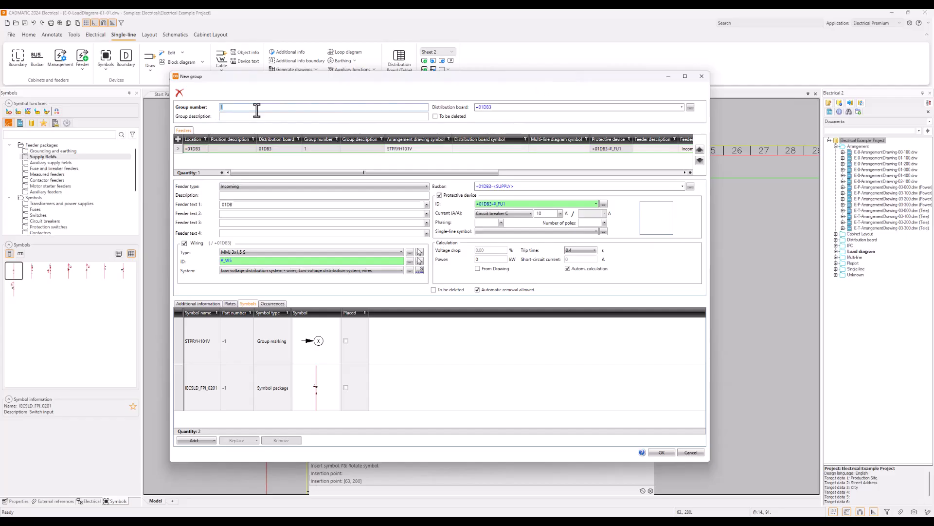
{"action": "type", "text": "00"}
{"action": "double_click", "coordinate": [242, 207]}
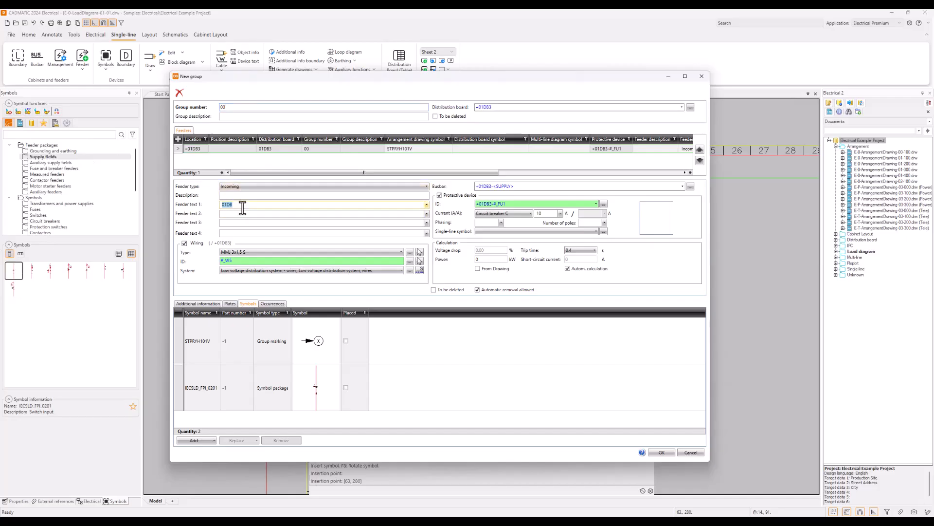
{"action": "type", "text": "h"}
{"action": "double_click", "coordinate": [242, 208]}
{"action": "type", "text": "Supply from MDB"}
Set the incoming feeder's wiring type to MMJ 5x16 S
{"action": "left_click", "coordinate": [395, 252]}
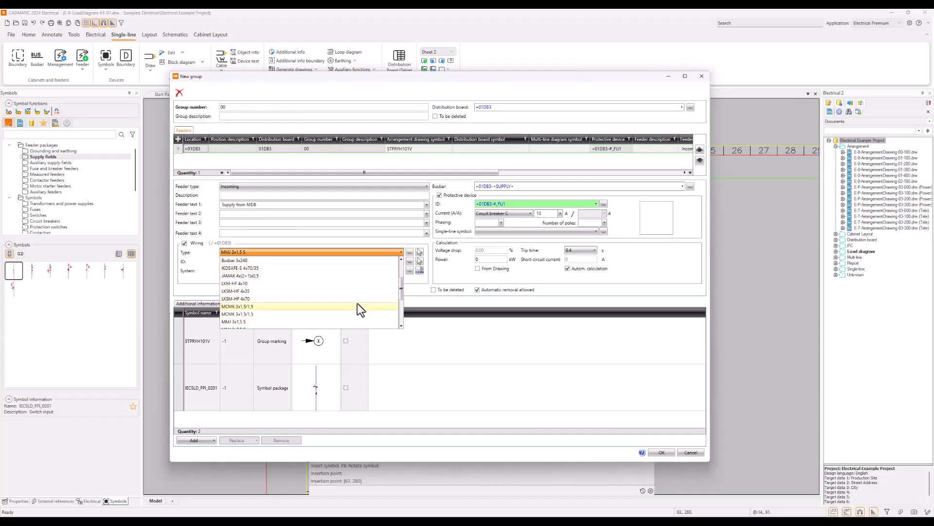
{"action": "scroll", "coordinate": [343, 285], "scroll_direction": "down", "scroll_amount": 3}
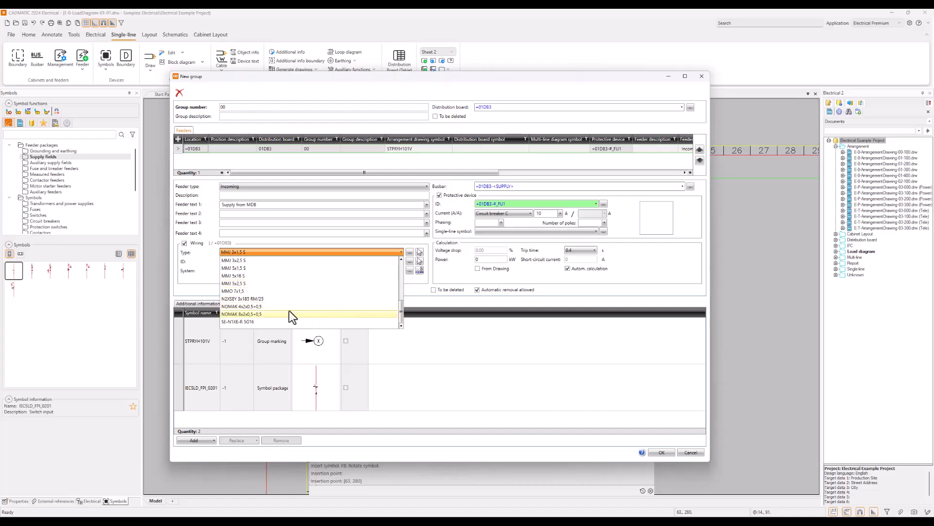
{"action": "left_click", "coordinate": [314, 276]}
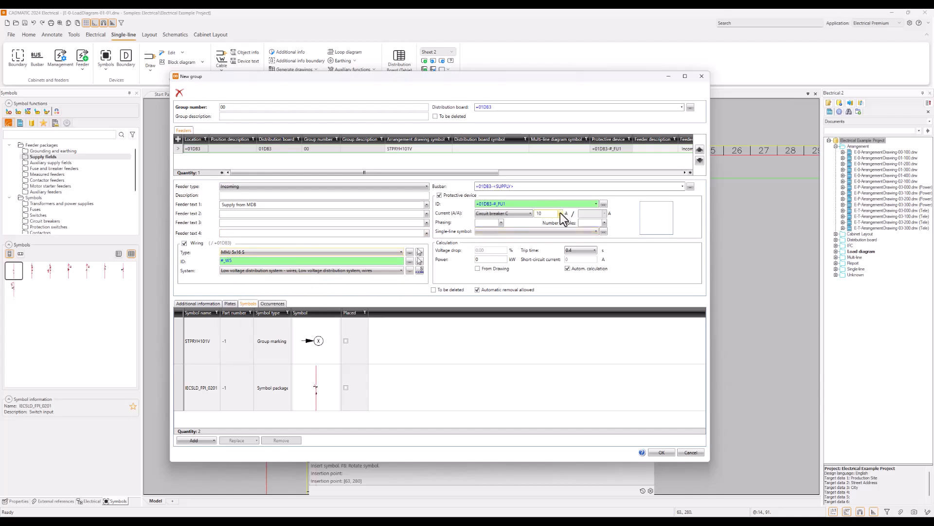
Set the incoming feeder's protective device to Fuse gG with a current of 50 A / 125 A
{"action": "left_click", "coordinate": [529, 214]}
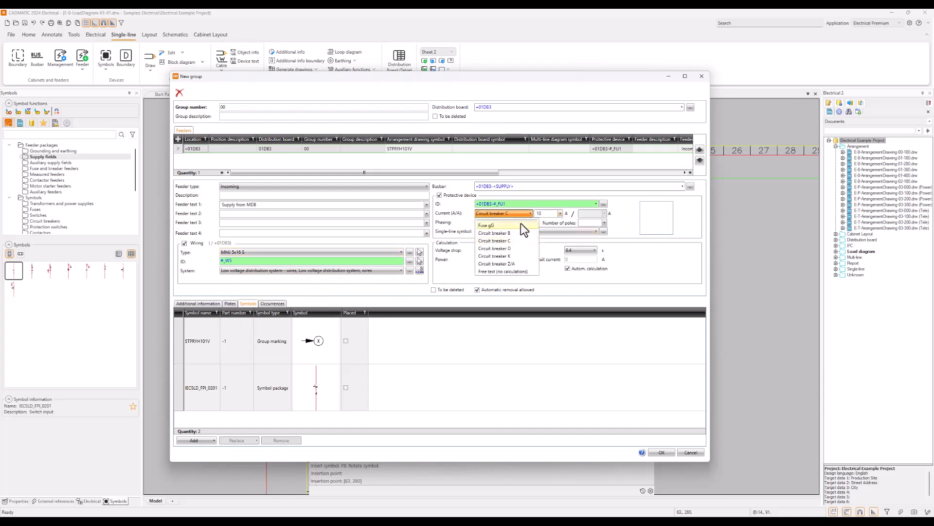
{"action": "left_click", "coordinate": [519, 225]}
{"action": "left_click", "coordinate": [559, 214]}
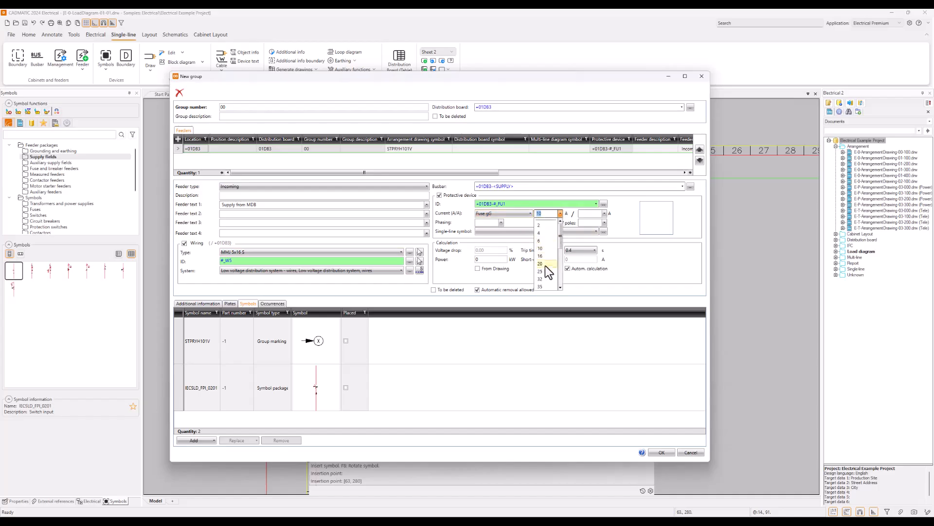
{"action": "left_click", "coordinate": [559, 287]}
{"action": "left_click", "coordinate": [560, 287]}
{"action": "left_click", "coordinate": [559, 287]}
{"action": "left_click", "coordinate": [551, 279]}
{"action": "left_click", "coordinate": [605, 213]}
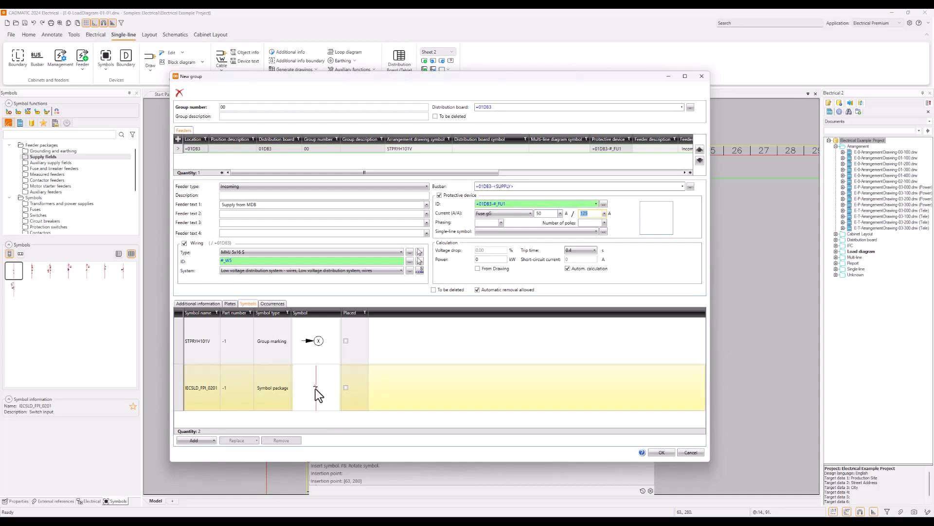
Change the protective device's ID to 00Q1 and accept the new group 00
{"action": "left_click", "coordinate": [498, 205]}
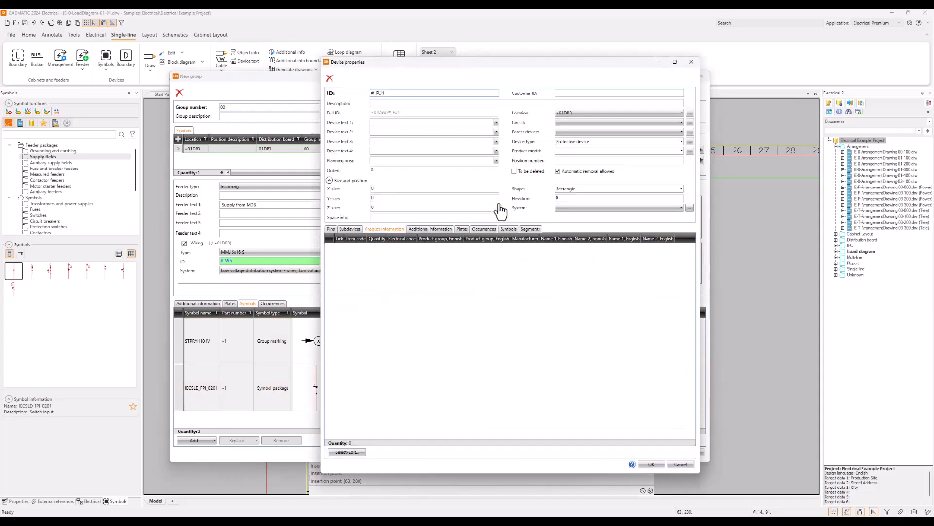
{"action": "left_click_drag", "start_coordinate": [398, 94], "coordinate": [345, 92]}
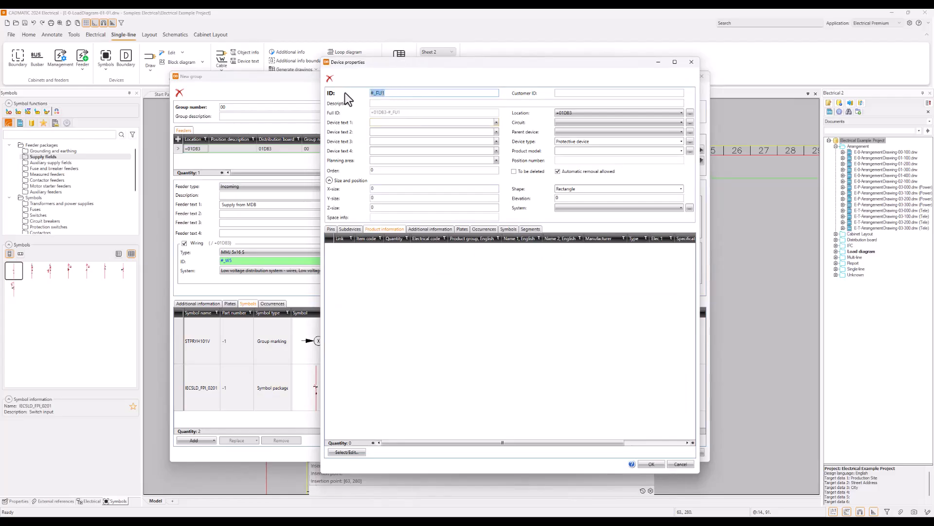
{"action": "type", "text": "00Q1"}
{"action": "left_click", "coordinate": [430, 124]}
{"action": "left_click", "coordinate": [649, 463]}
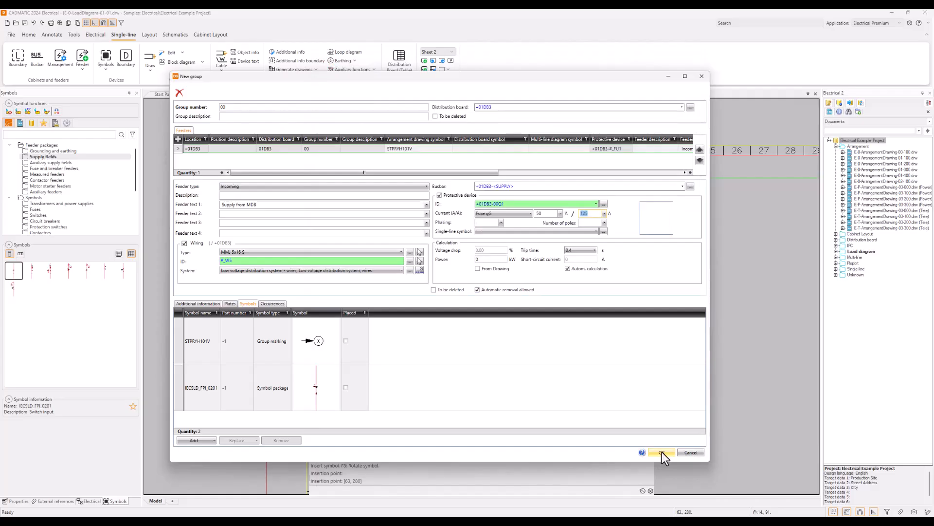
{"action": "left_click", "coordinate": [660, 452]}
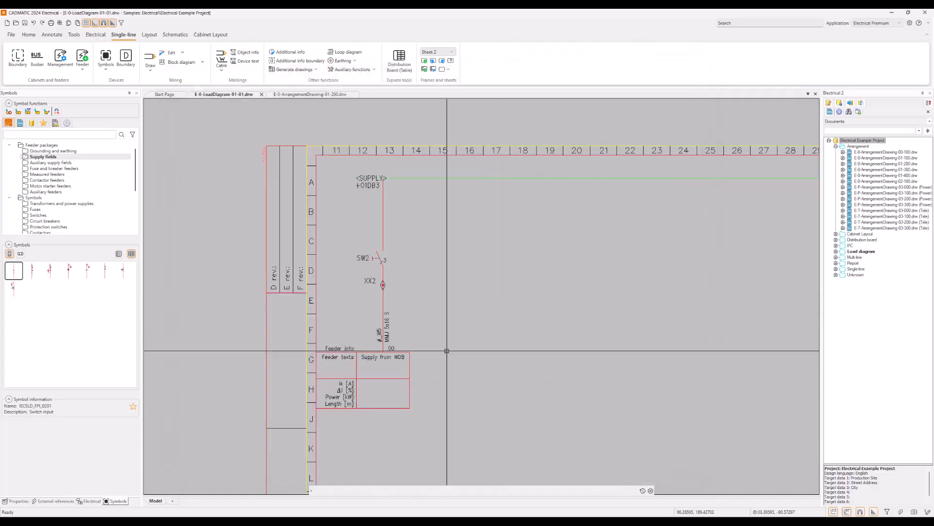
Insert the "RCBO output, 1-ph. 2 pole" package from Fuse and breaker feeders on the busbar, directly beside the supply feeder
{"action": "mouse_move", "coordinate": [447, 350]}
{"action": "middle_mouse_down"}
{"action": "mouse_move", "coordinate": [449, 337]}
{"action": "mouse_move", "coordinate": [481, 340]}
{"action": "middle_mouse_up"}
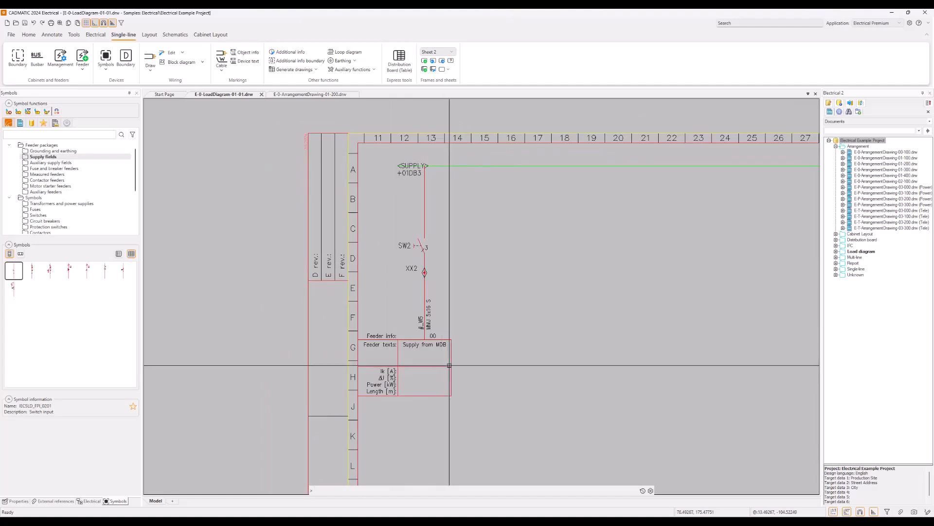
{"action": "middle_click_drag", "start_coordinate": [461, 361], "coordinate": [419, 360]}
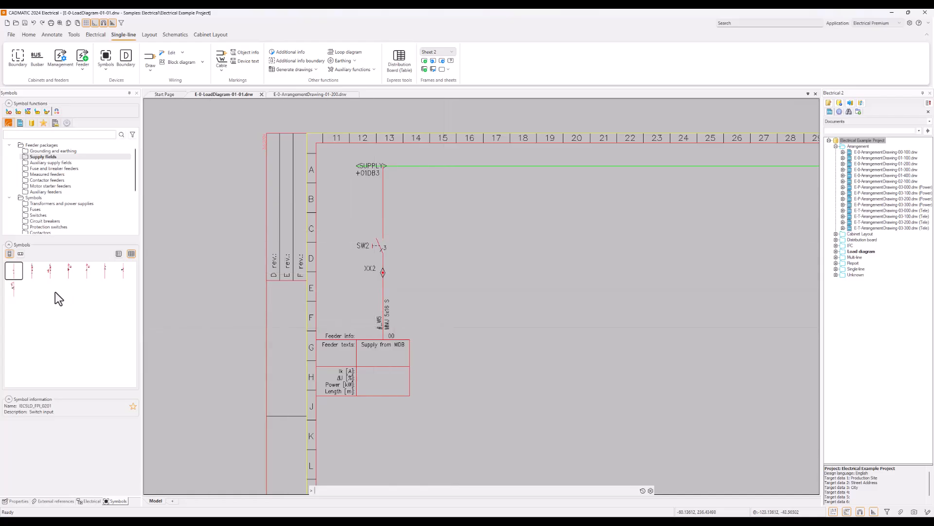
{"action": "left_click", "coordinate": [54, 168]}
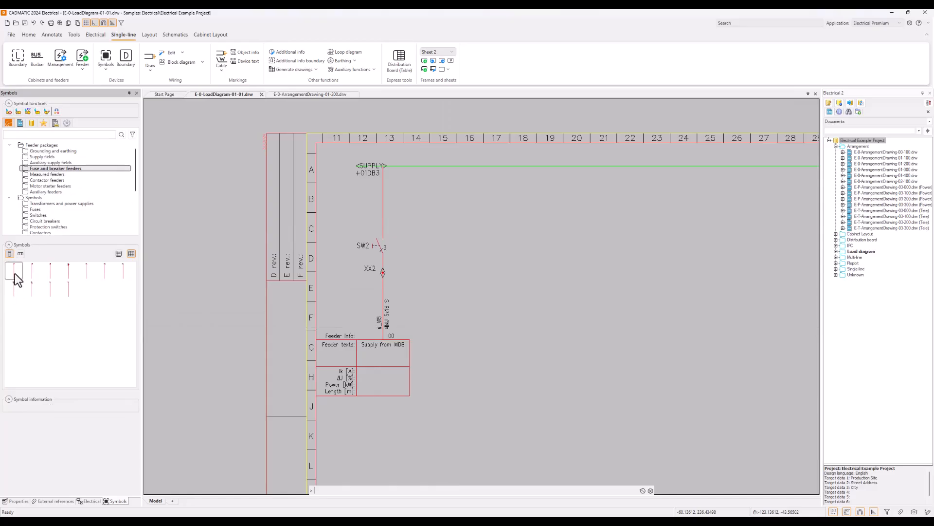
{"action": "mouse_move", "coordinate": [32, 273]}
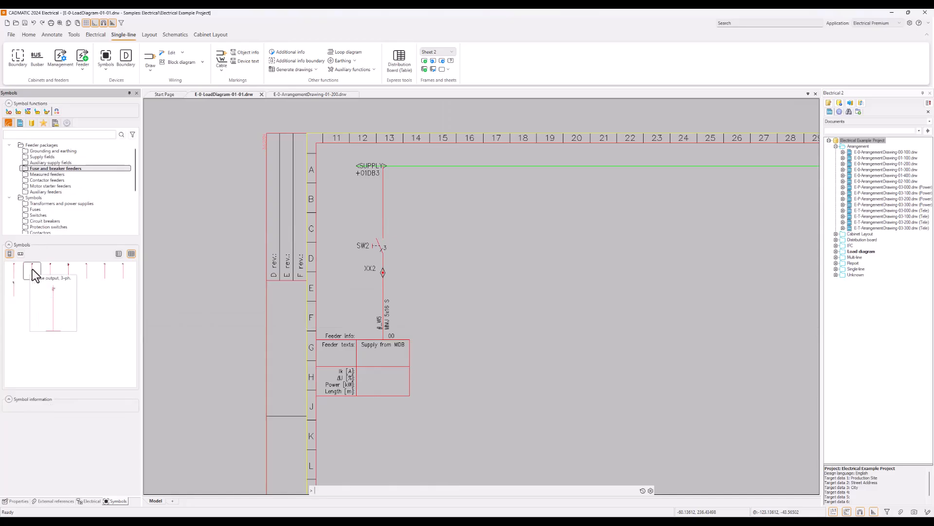
{"action": "mouse_move", "coordinate": [86, 267]}
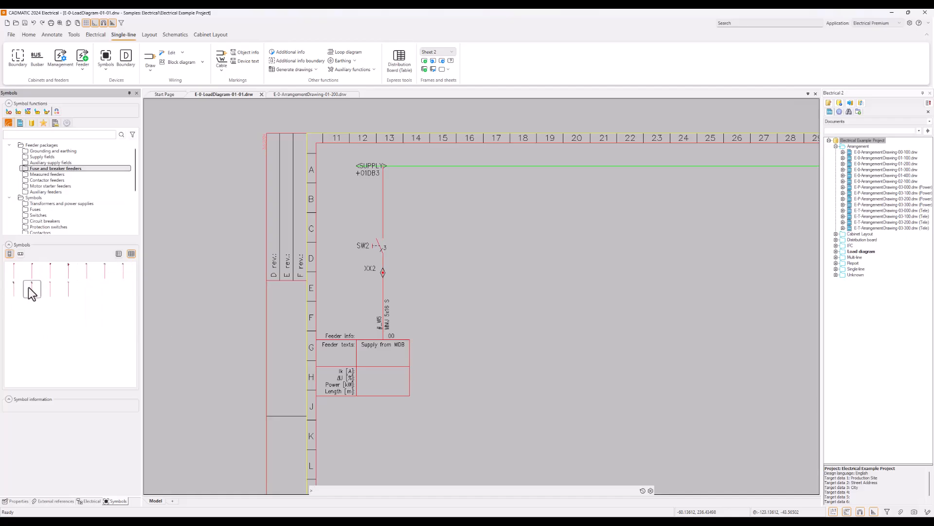
{"action": "mouse_move", "coordinate": [17, 294]}
{"action": "left_click", "coordinate": [14, 288]}
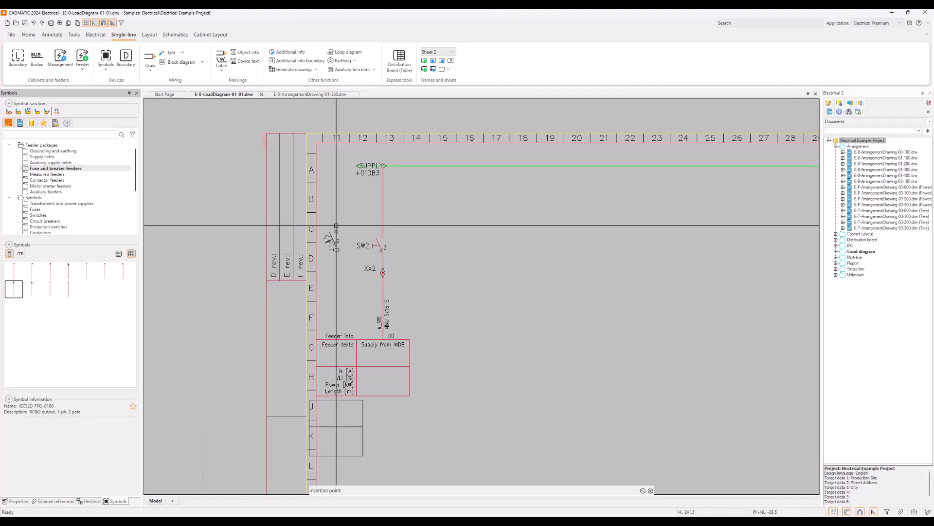
{"action": "left_click", "coordinate": [436, 165]}
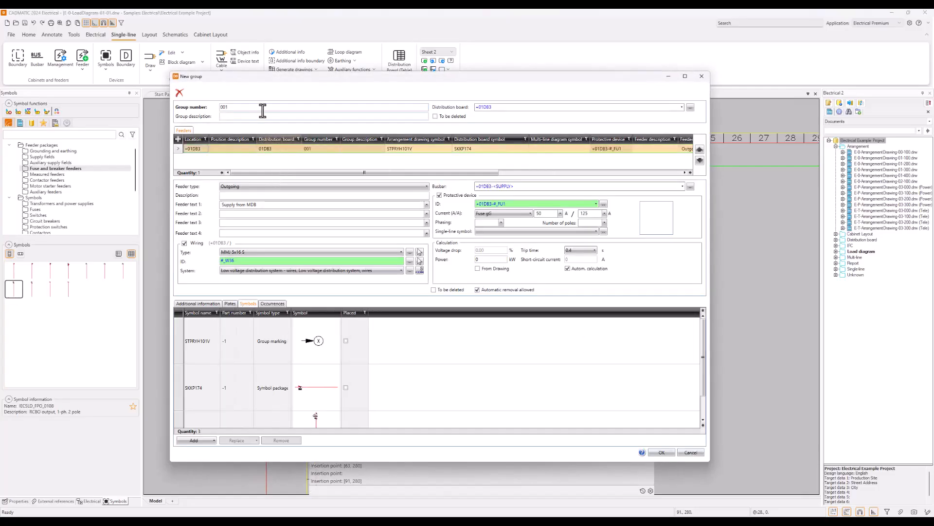
Give the new outgoing feeder group number 1, feeder text 1 "Lighting 1" and wiring type MMJ 3x1,5 S
{"action": "type", "text": "1"}
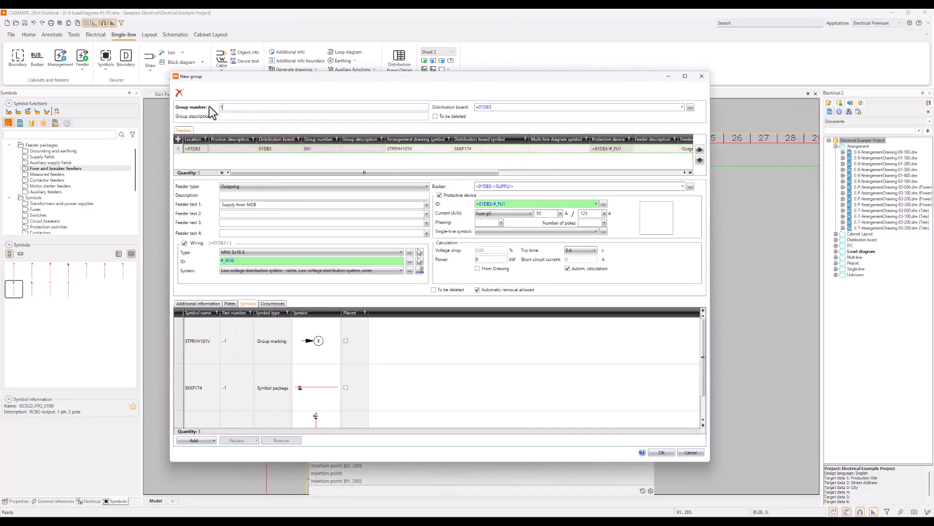
{"action": "triple_click", "coordinate": [270, 204]}
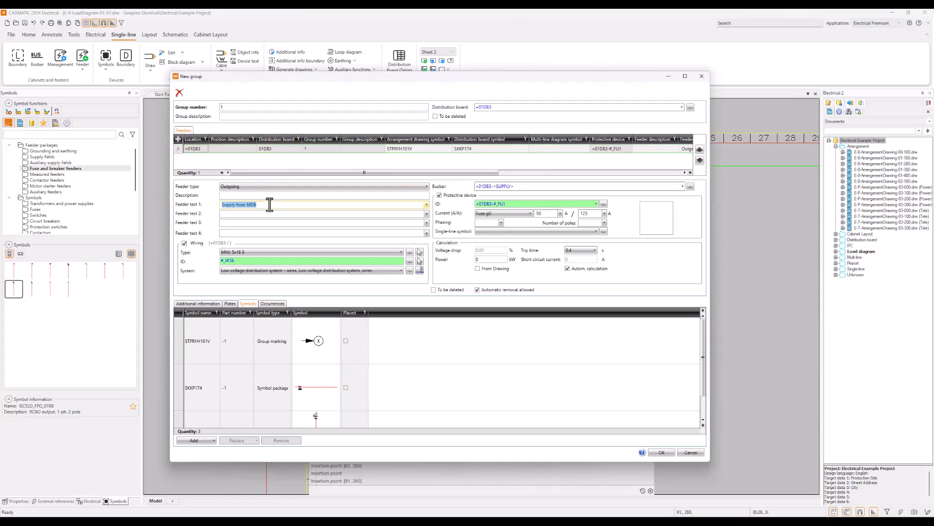
{"action": "type", "text": "Lighting 1"}
{"action": "left_click", "coordinate": [363, 250]}
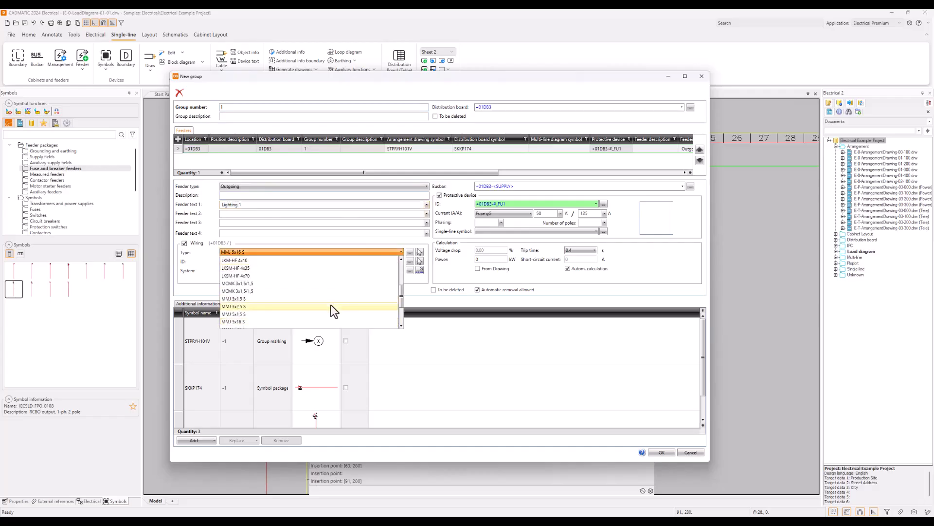
{"action": "left_click", "coordinate": [331, 305]}
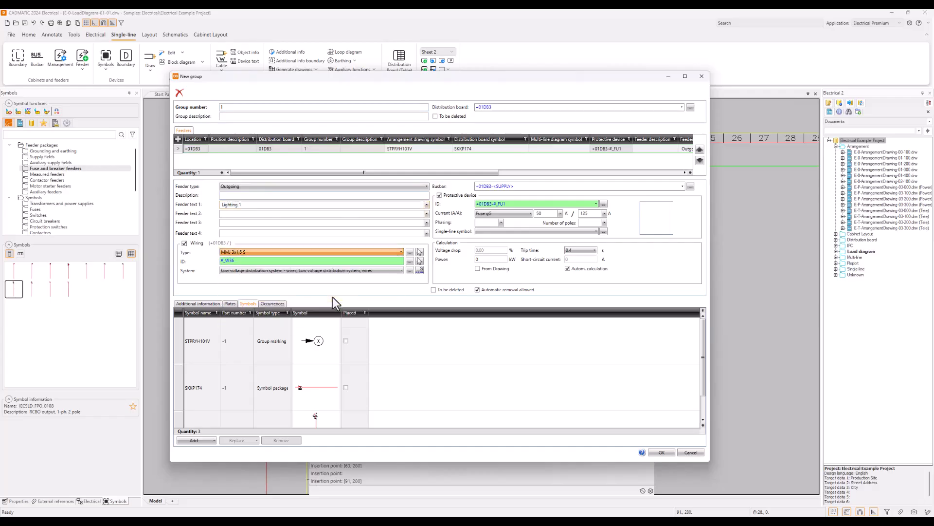
Set the Lighting 1 protective device to ID 01F1, Circuit breaker C, 10 A, and accept the group
{"action": "double_click", "coordinate": [502, 209]}
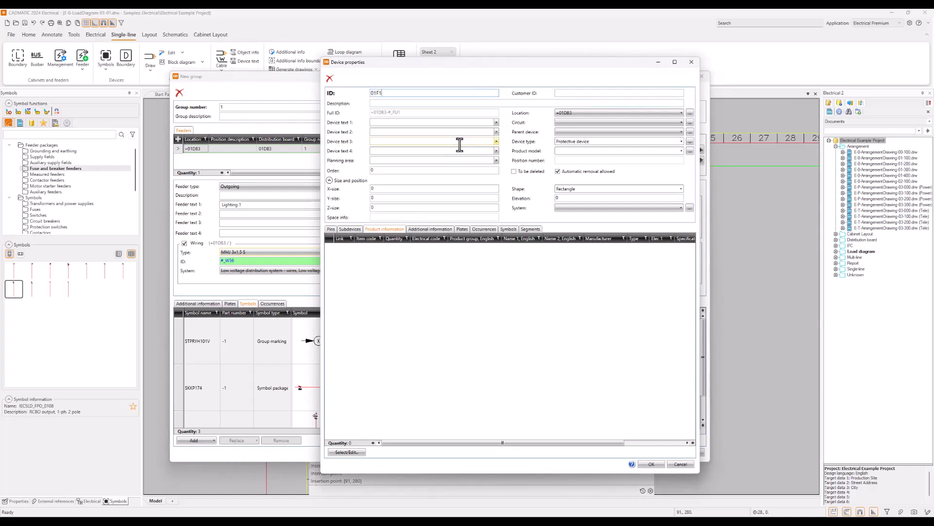
{"action": "left_click", "coordinate": [650, 464]}
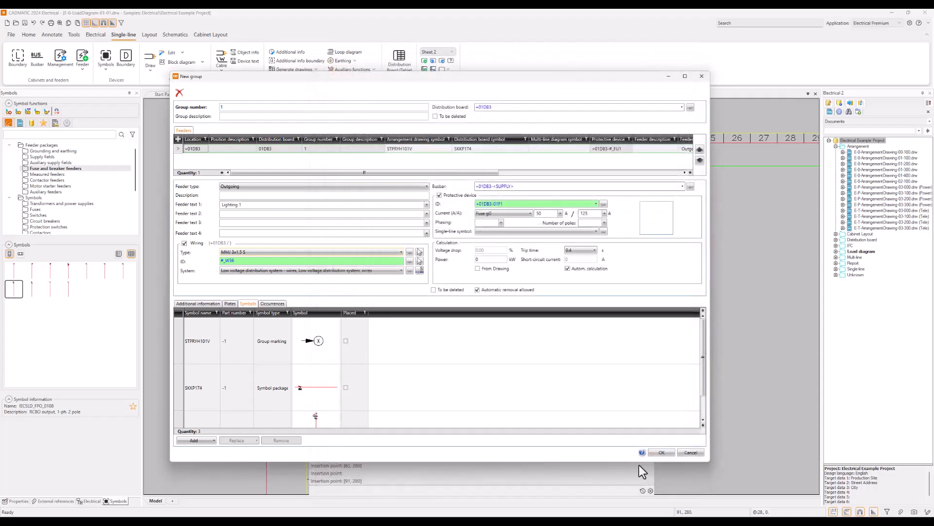
{"action": "left_click", "coordinate": [524, 212]}
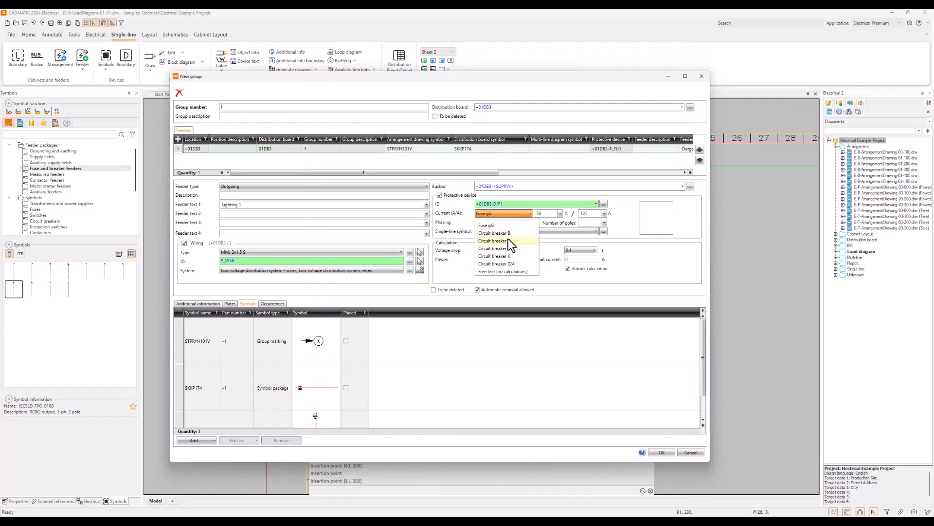
{"action": "left_click", "coordinate": [508, 240]}
{"action": "left_click", "coordinate": [560, 214]}
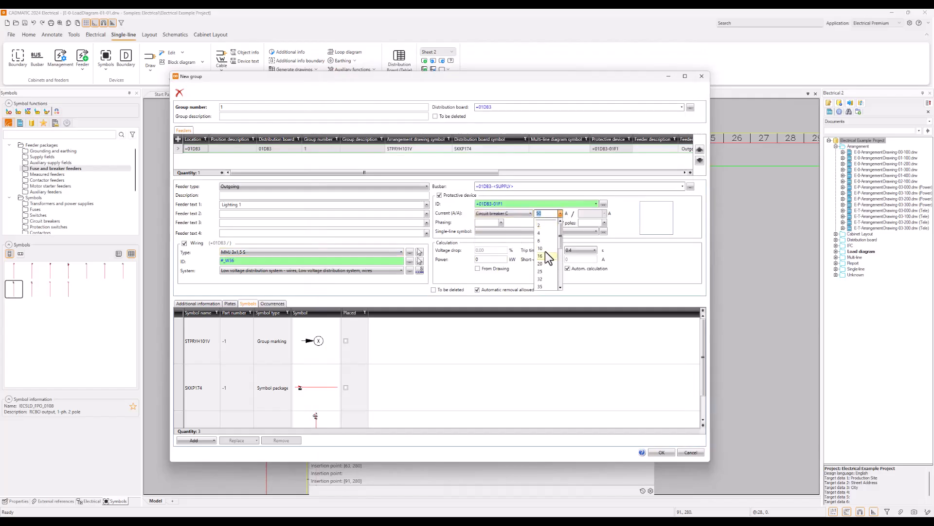
{"action": "left_click", "coordinate": [545, 248]}
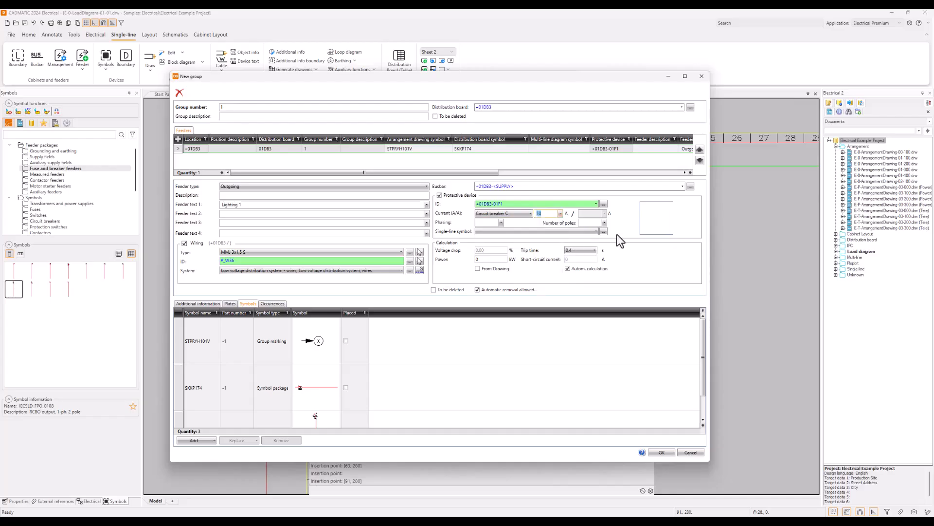
{"action": "scroll", "coordinate": [489, 360], "scroll_direction": "down", "scroll_amount": 1}
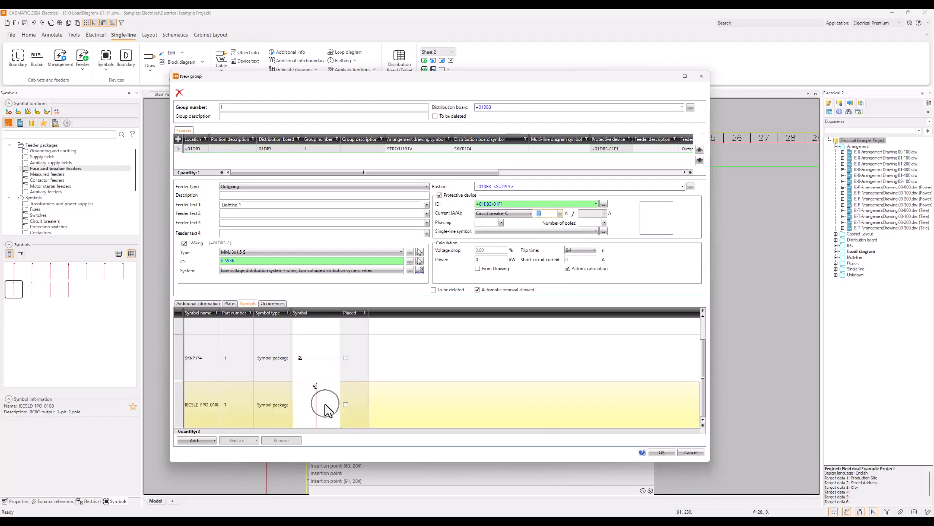
{"action": "left_click", "coordinate": [661, 452]}
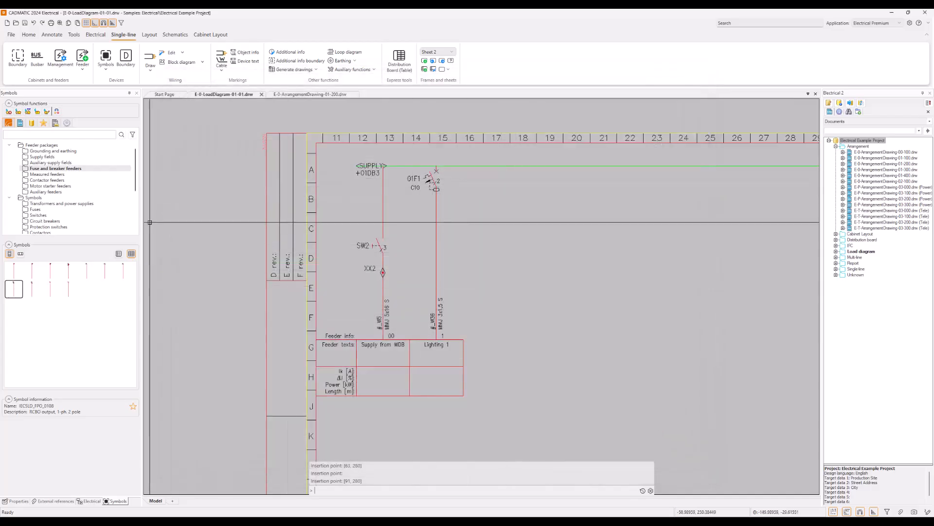
Insert another "RCBO output, 1-ph. 2 pole" package on the busbar beside Lighting 1 and set its feeder text 1 to "Lighting 2"
{"action": "left_click", "coordinate": [18, 291]}
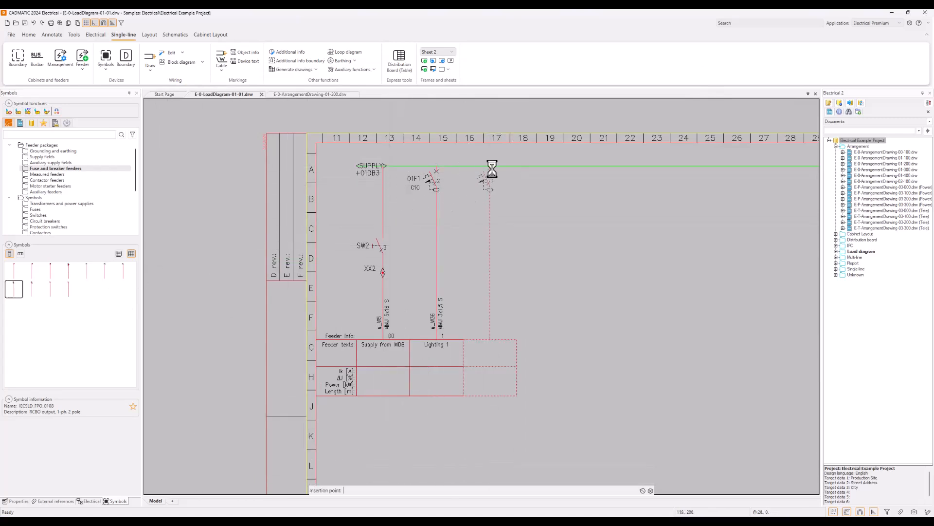
{"action": "left_click", "coordinate": [490, 166]}
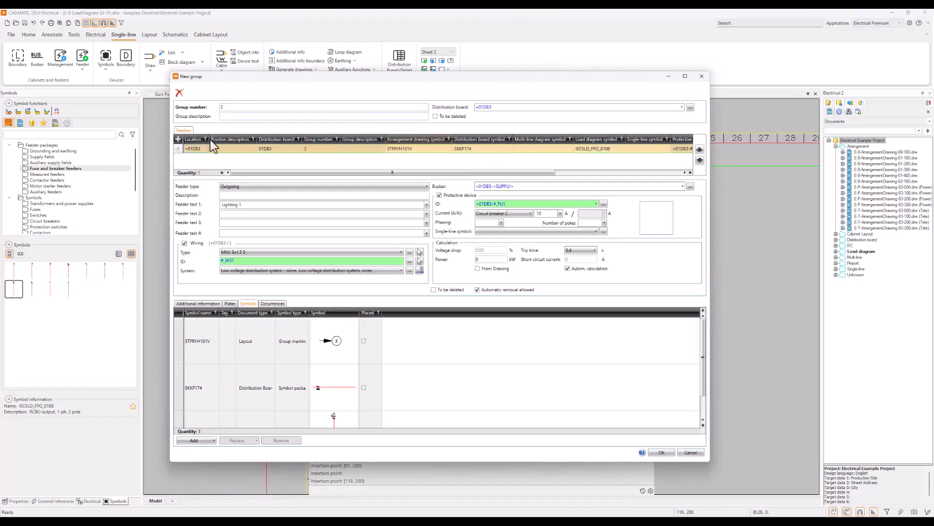
{"action": "left_click", "coordinate": [250, 204]}
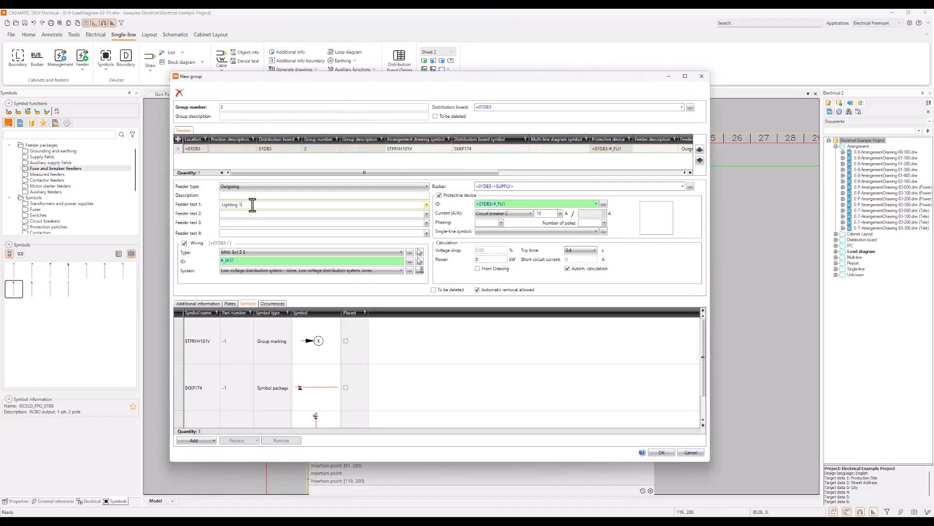
Set the Lighting 2 protective device's ID to 02F1 and accept the new group 2
{"action": "left_click", "coordinate": [490, 205]}
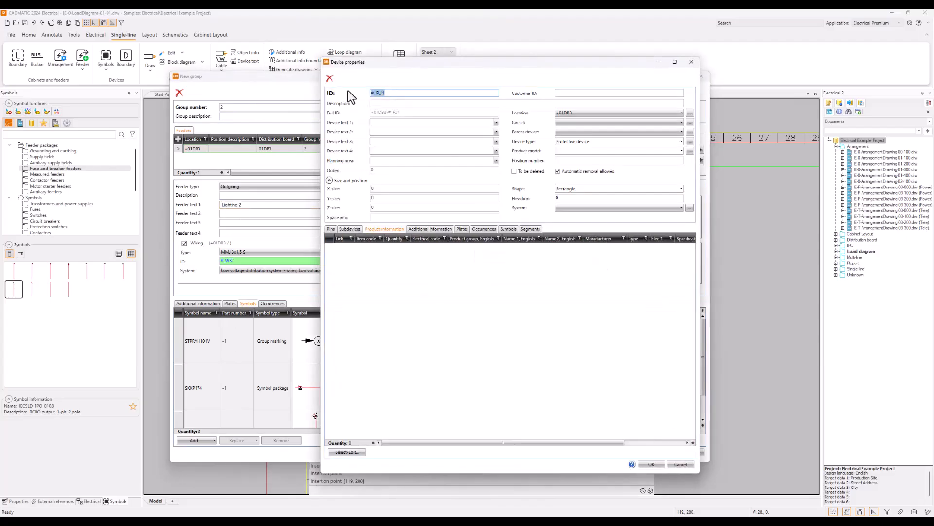
{"action": "type", "text": "02F1"}
{"action": "left_click", "coordinate": [398, 121]}
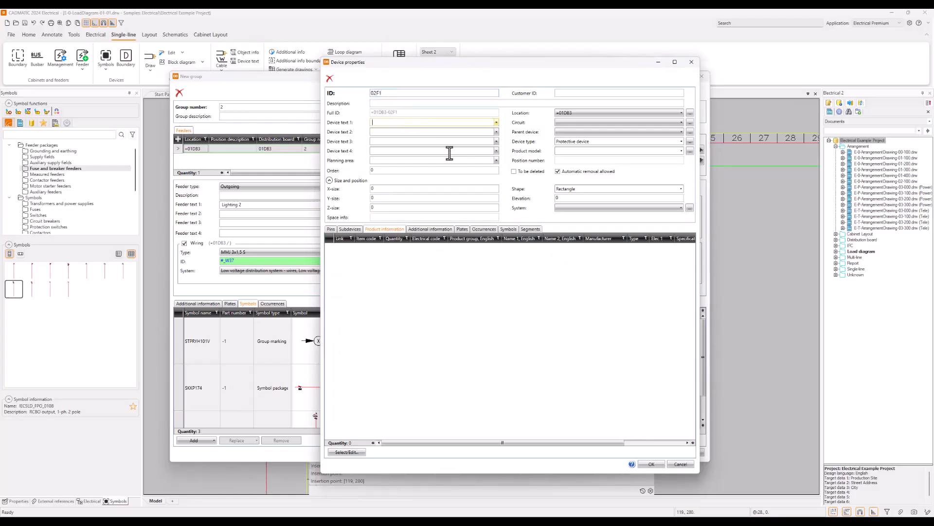
{"action": "left_click", "coordinate": [651, 465]}
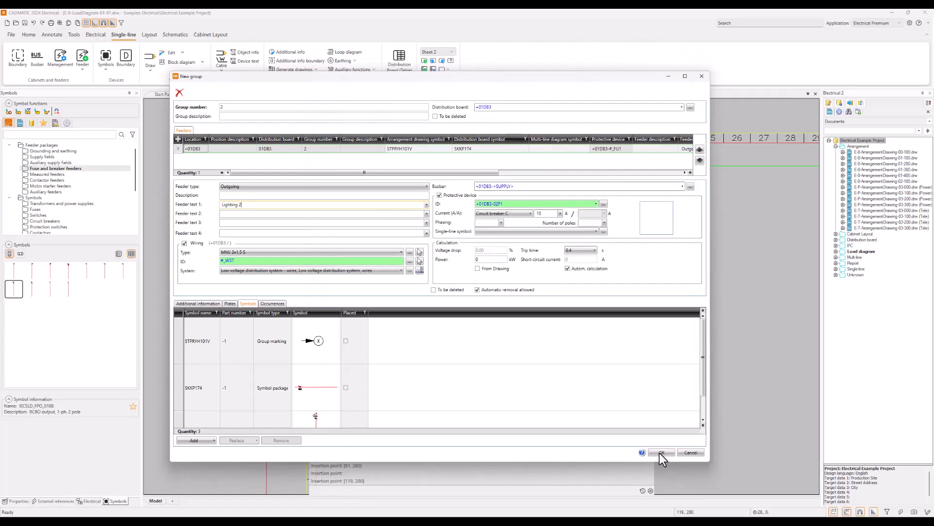
{"action": "left_click", "coordinate": [661, 453]}
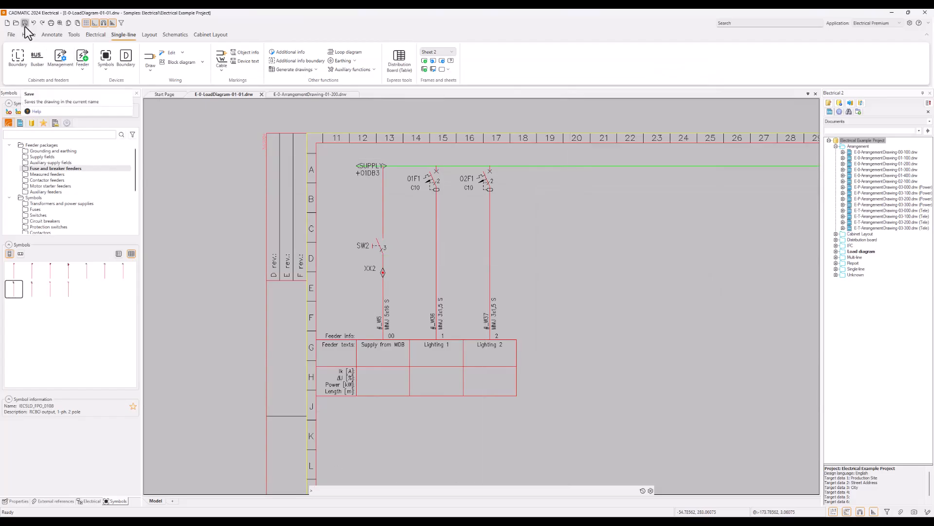
Start a new group/feeder on the <SUPPLY> busbar of +01DB3 from the project's distribution boards and feeders
{"action": "scroll", "coordinate": [594, 389], "scroll_direction": "down", "scroll_amount": 4}
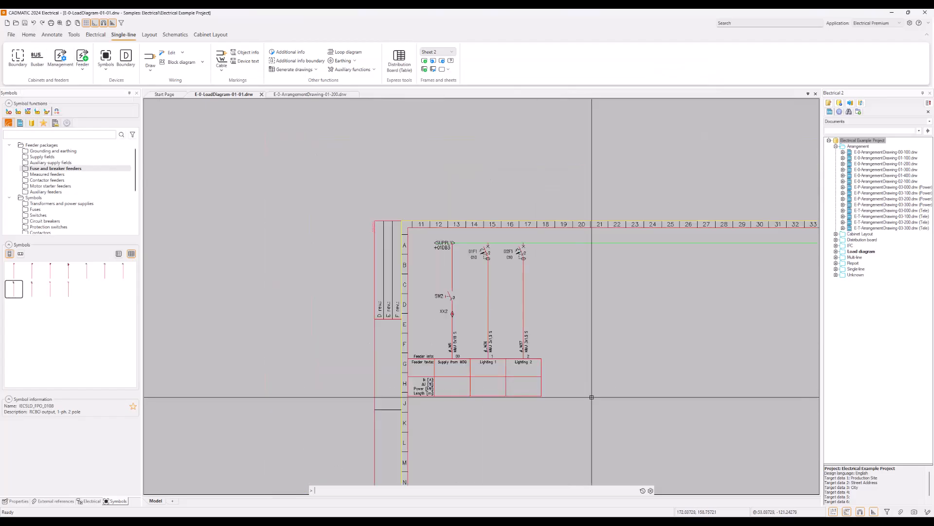
{"action": "middle_click_drag", "start_coordinate": [590, 396], "coordinate": [414, 290]}
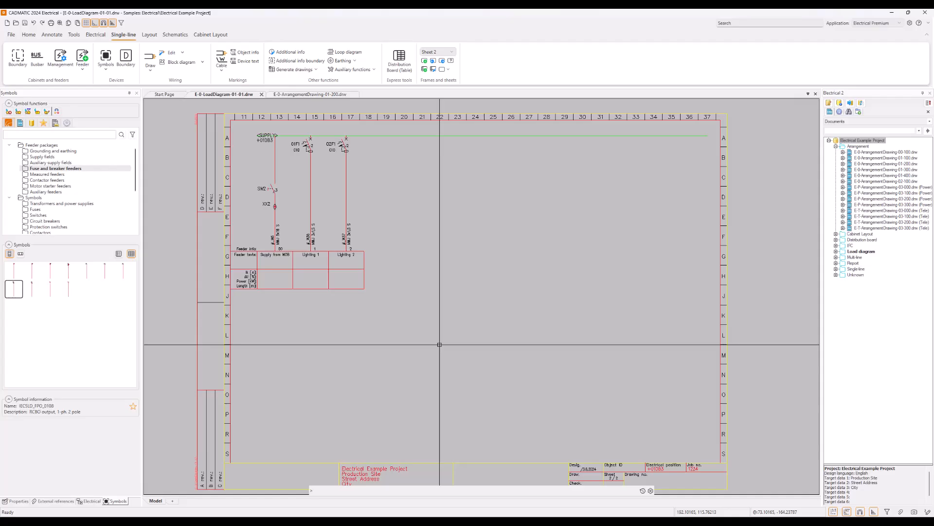
{"action": "left_click", "coordinate": [93, 501]}
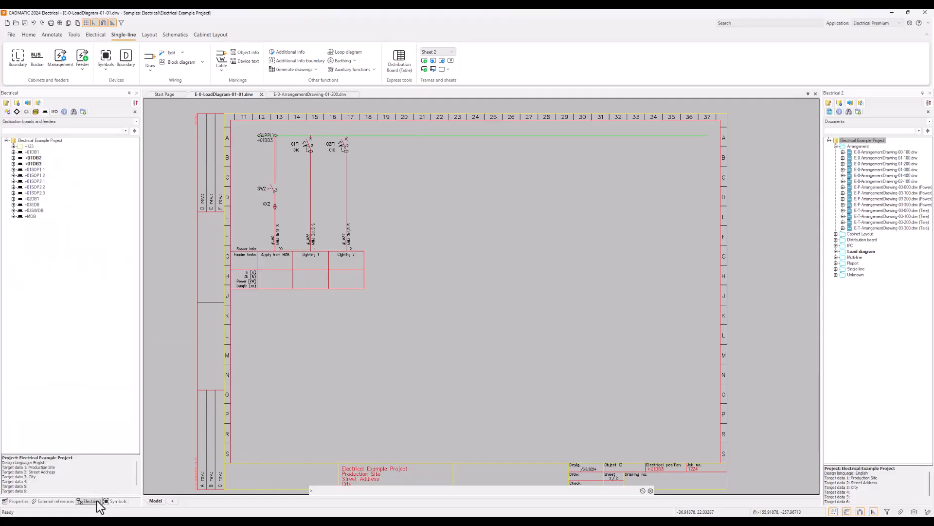
{"action": "left_click", "coordinate": [13, 157]}
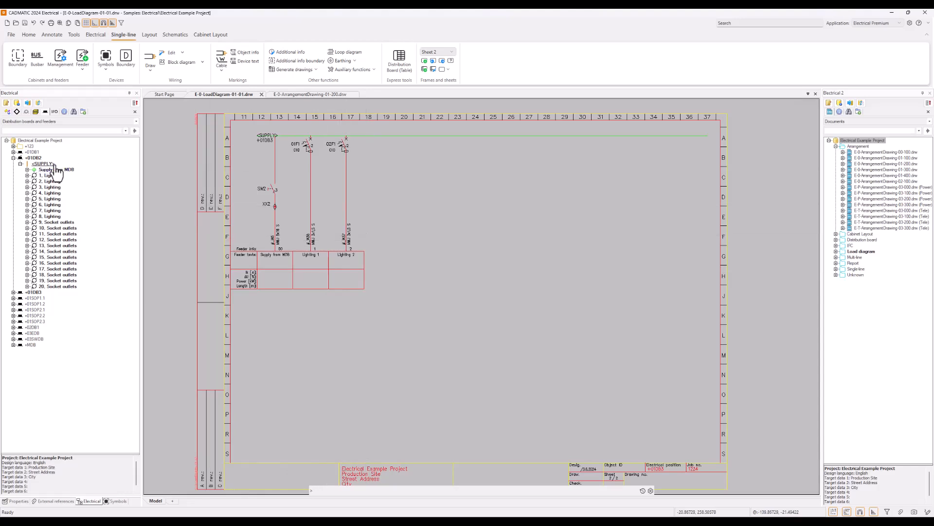
{"action": "left_click", "coordinate": [13, 157]}
{"action": "left_click", "coordinate": [13, 163]}
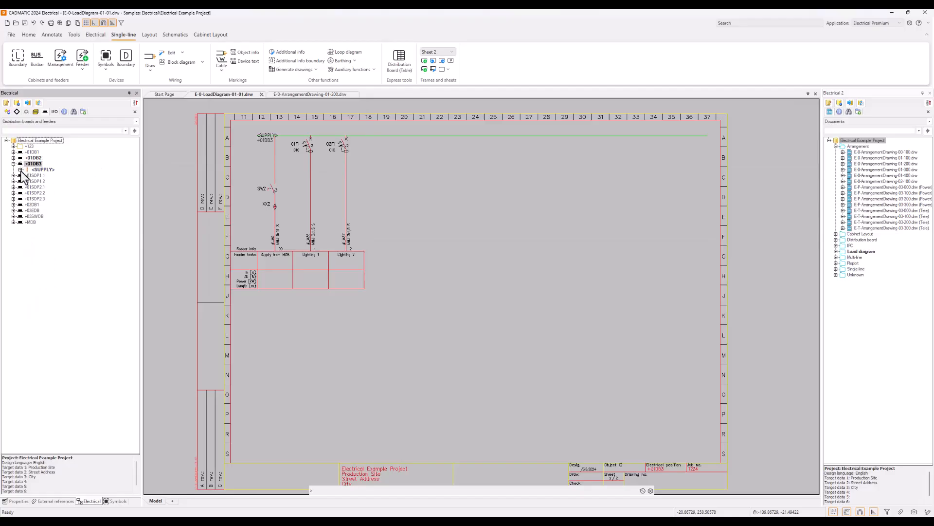
{"action": "left_click", "coordinate": [20, 169]}
{"action": "right_click", "coordinate": [47, 170]}
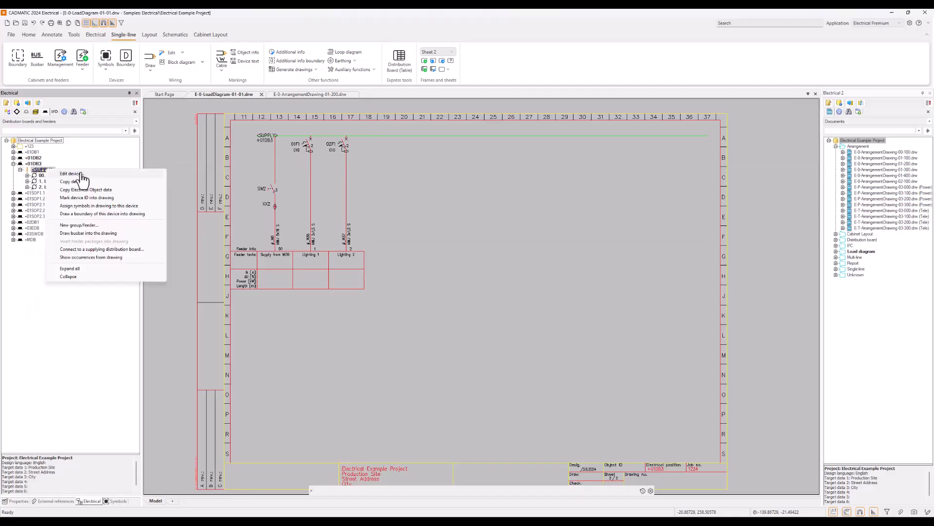
{"action": "left_click", "coordinate": [95, 225]}
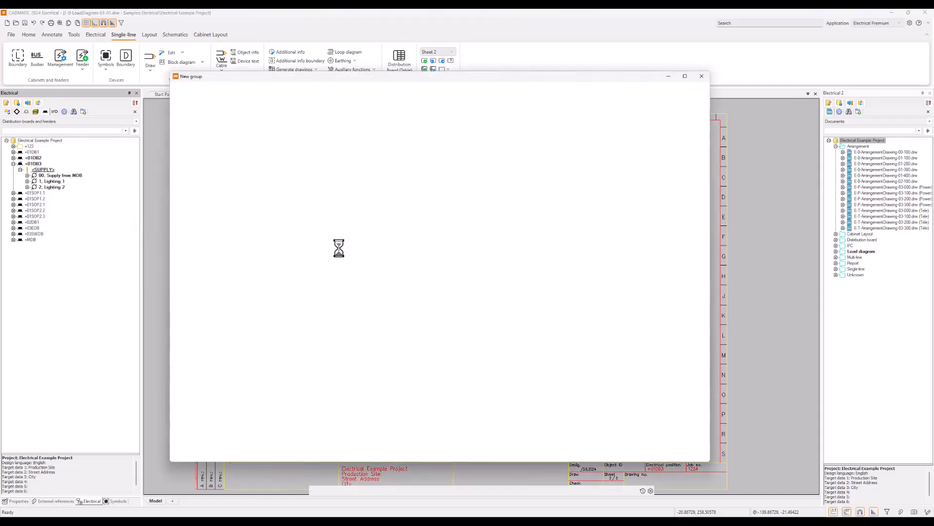
Set the new group's feeder text 1 to "Lighting 3" and its protective device's ID to 03F1, and accept group 3
{"action": "scroll", "coordinate": [368, 400], "scroll_direction": "down", "scroll_amount": 1}
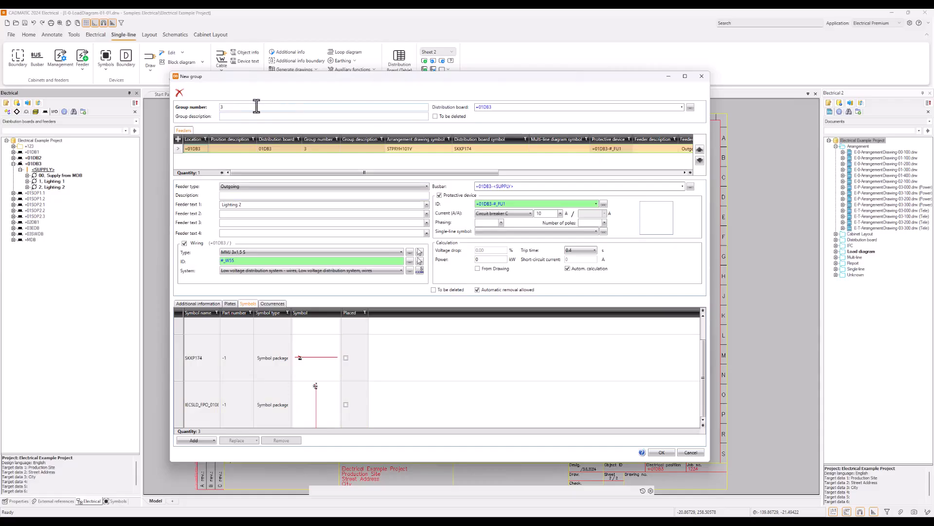
{"action": "left_click", "coordinate": [272, 205]}
{"action": "left_click", "coordinate": [273, 205]}
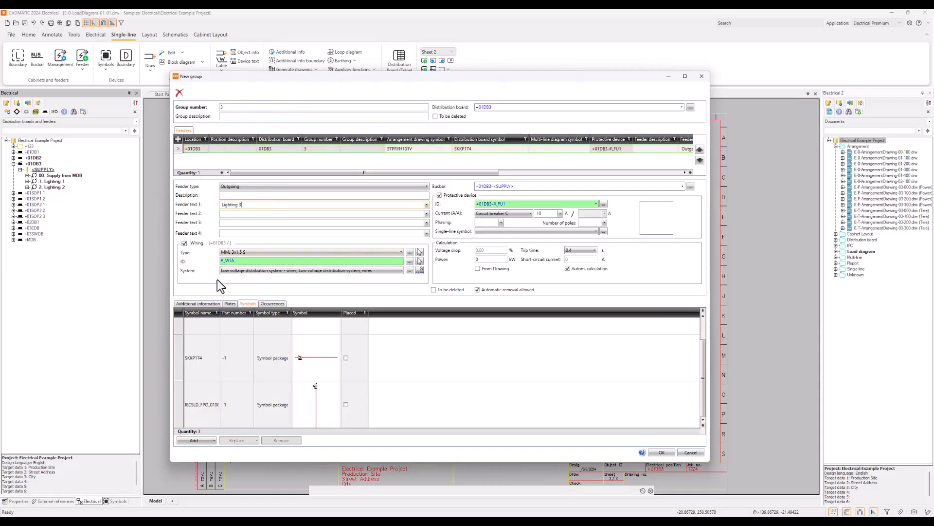
{"action": "double_click", "coordinate": [497, 205]}
{"action": "double_click", "coordinate": [396, 93]}
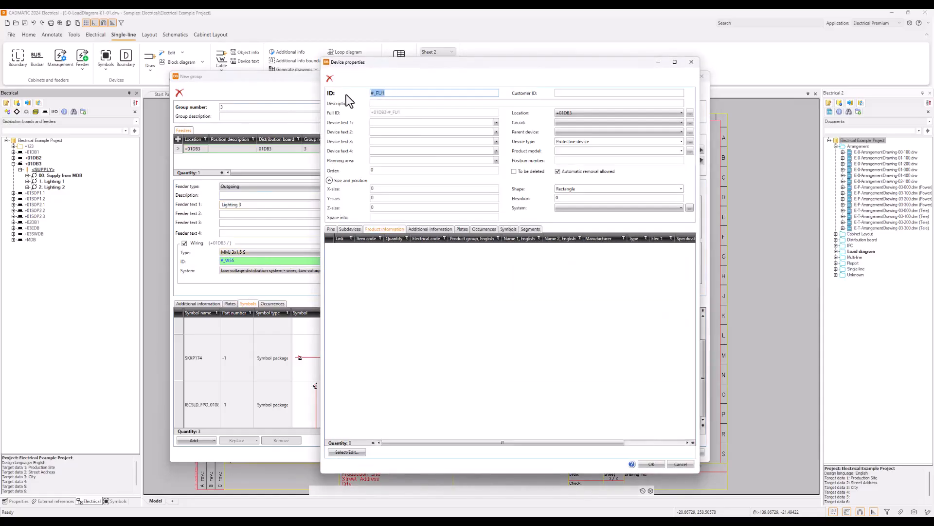
{"action": "type", "text": "03F1"}
{"action": "left_click", "coordinate": [650, 464]}
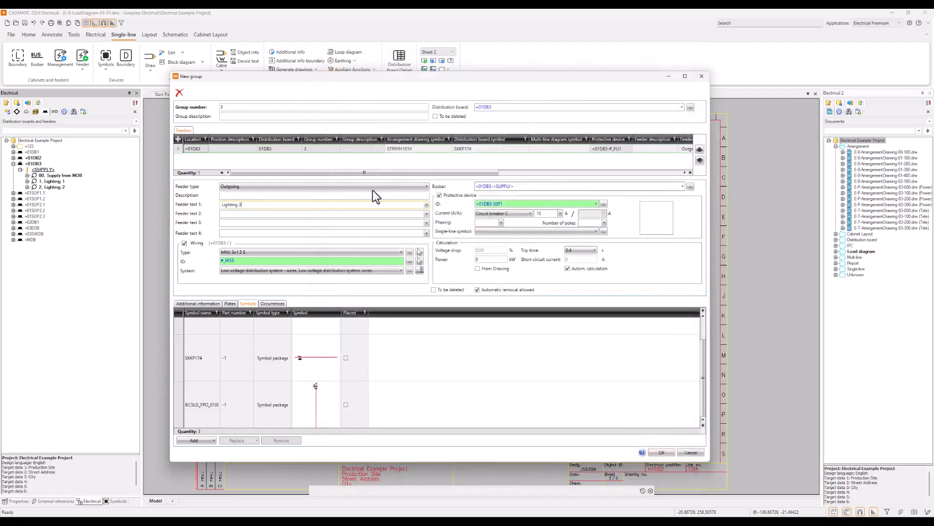
{"action": "left_click", "coordinate": [666, 454]}
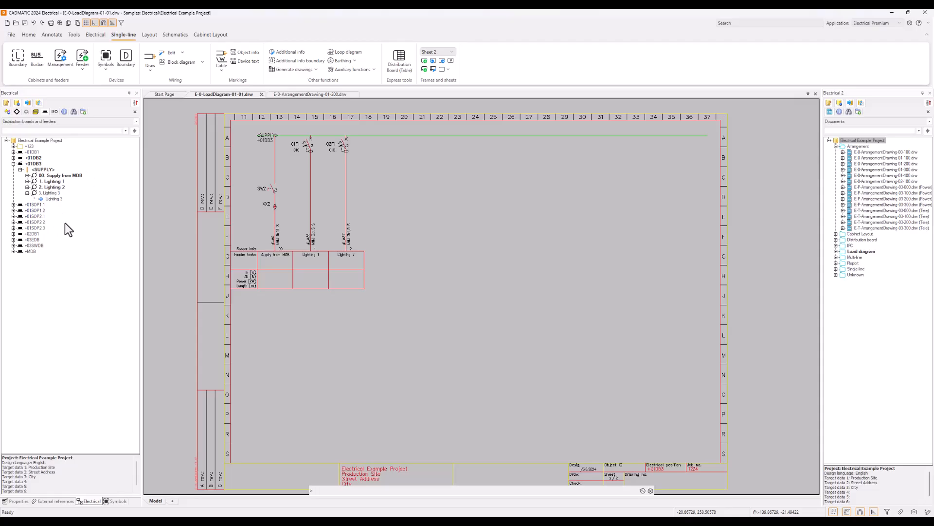
Insert the Lighting 3 feeder package from the project data into the drawing, on the busbar beside Lighting 2
{"action": "right_click", "coordinate": [55, 199]}
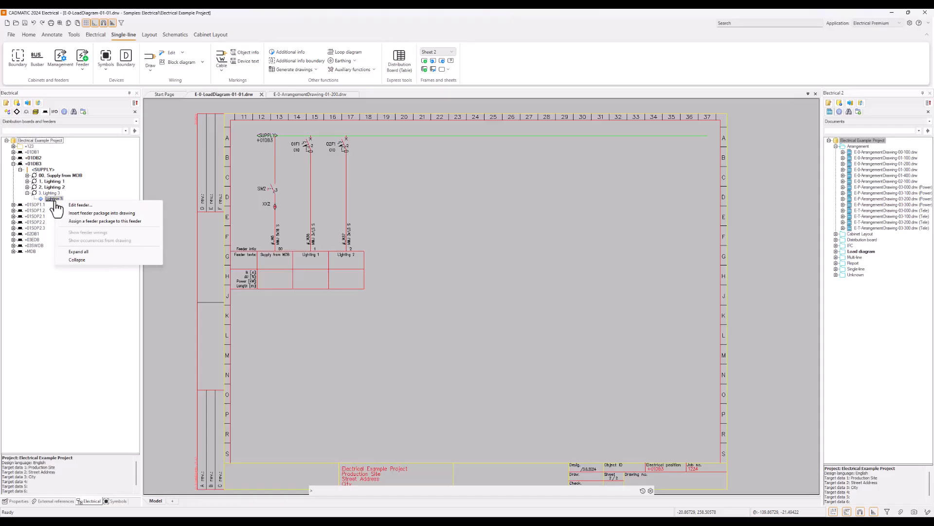
{"action": "left_click", "coordinate": [120, 213]}
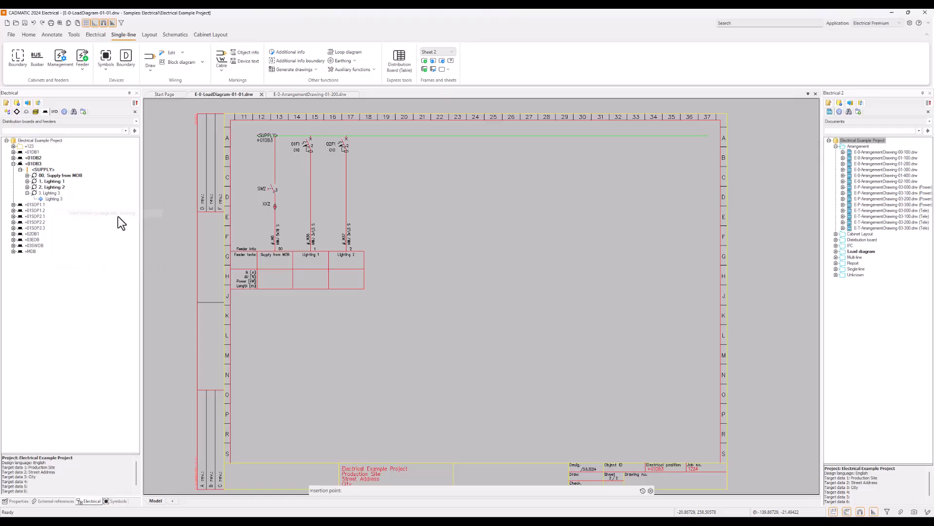
{"action": "left_click", "coordinate": [382, 136]}
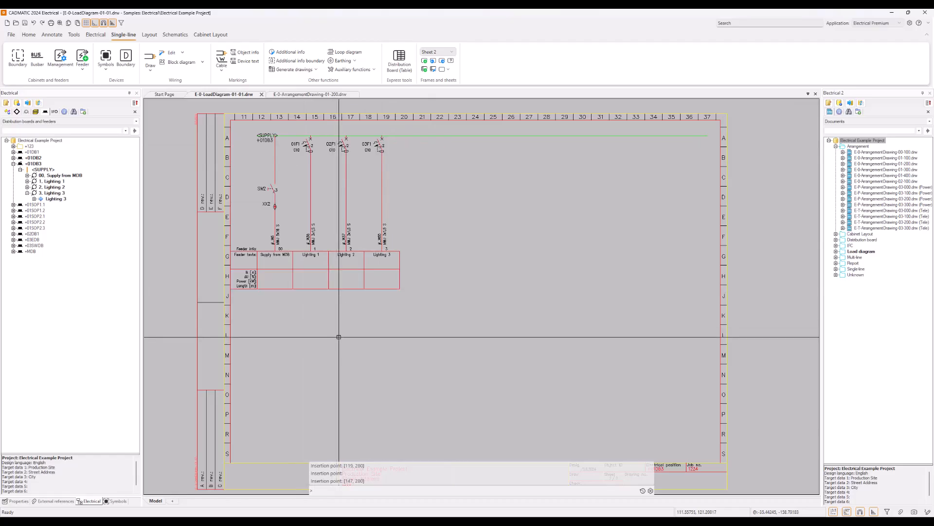
{"action": "left_click", "coordinate": [117, 502]}
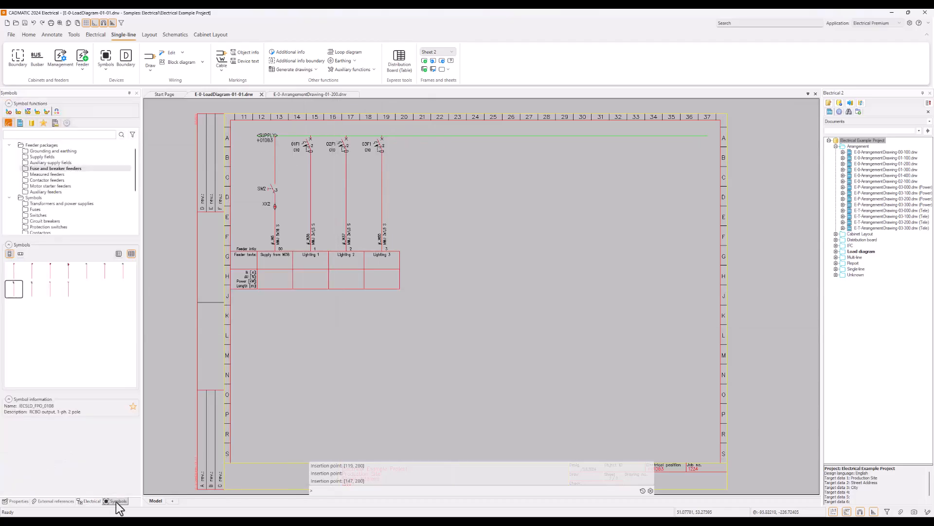
{"action": "left_click", "coordinate": [12, 292]}
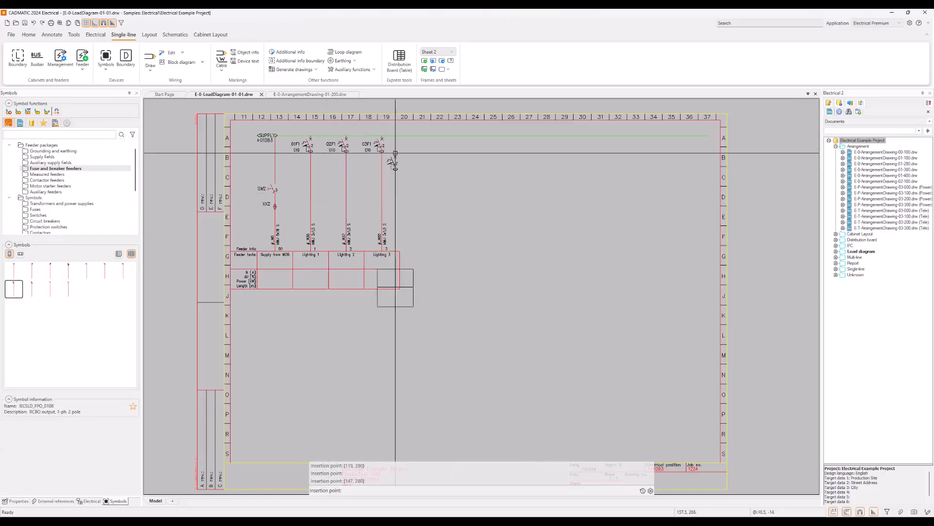
{"action": "left_click", "coordinate": [418, 136]}
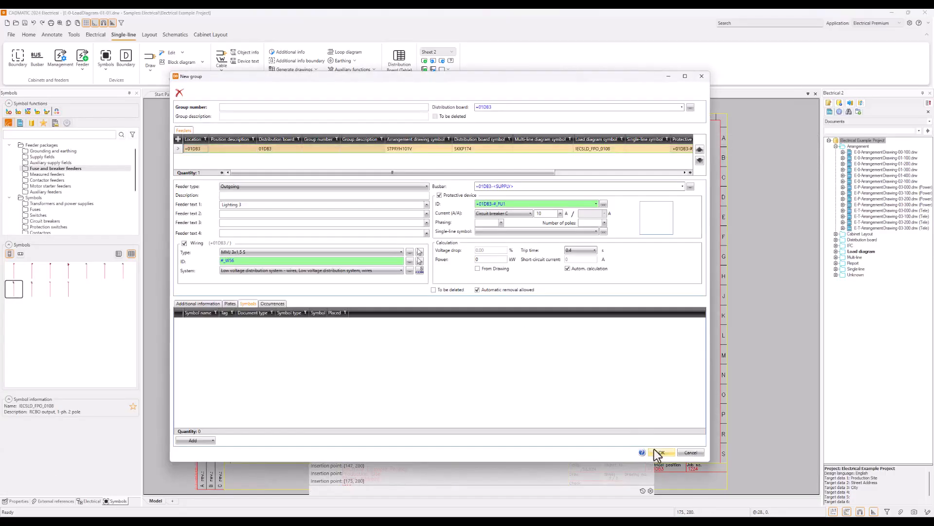
{"action": "left_click", "coordinate": [690, 453]}
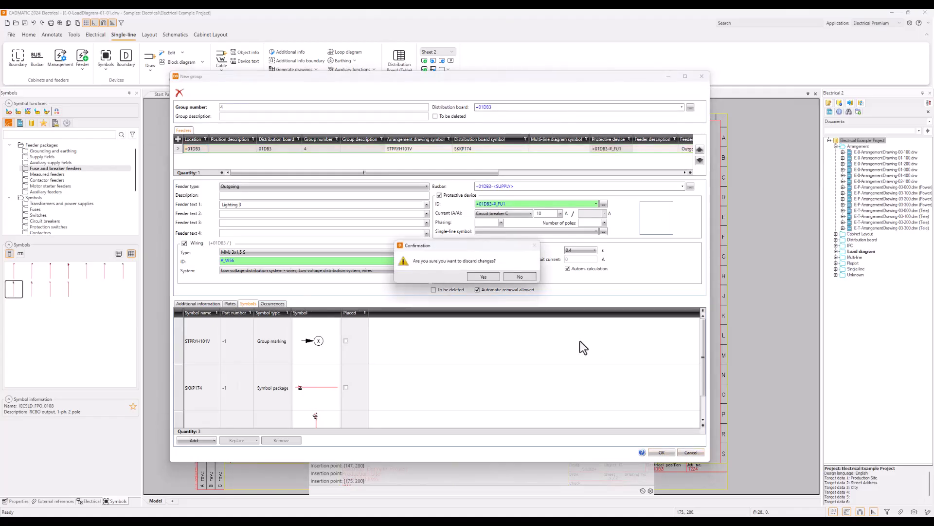
{"action": "left_click", "coordinate": [492, 277]}
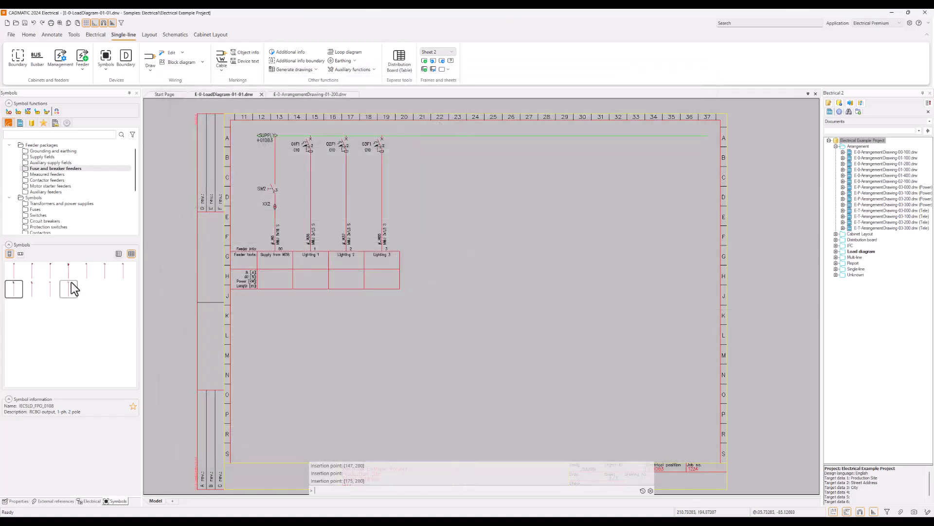
Insert the "RCBO output, 1-ph. 2 pole" feeder package on the busbar beside Lighting 3 and accept new group 4
{"action": "left_click", "coordinate": [18, 291]}
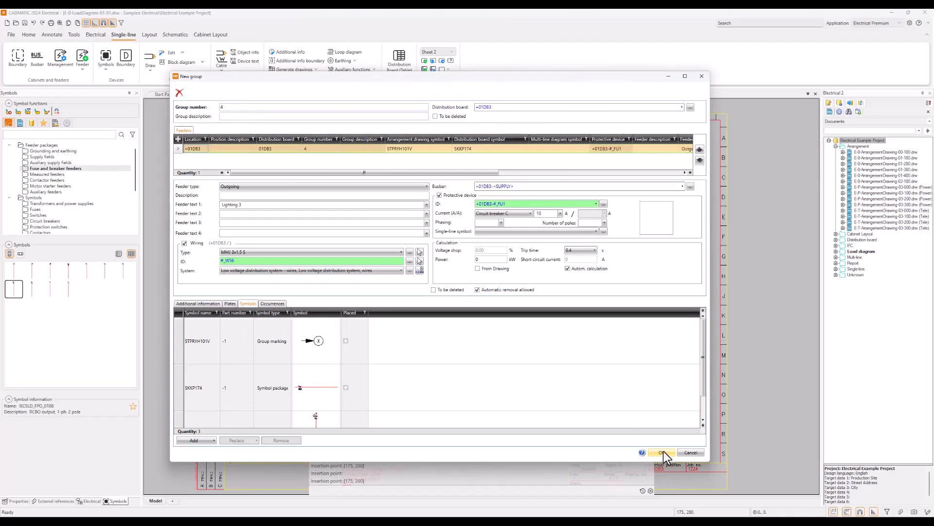
{"action": "left_click", "coordinate": [664, 451]}
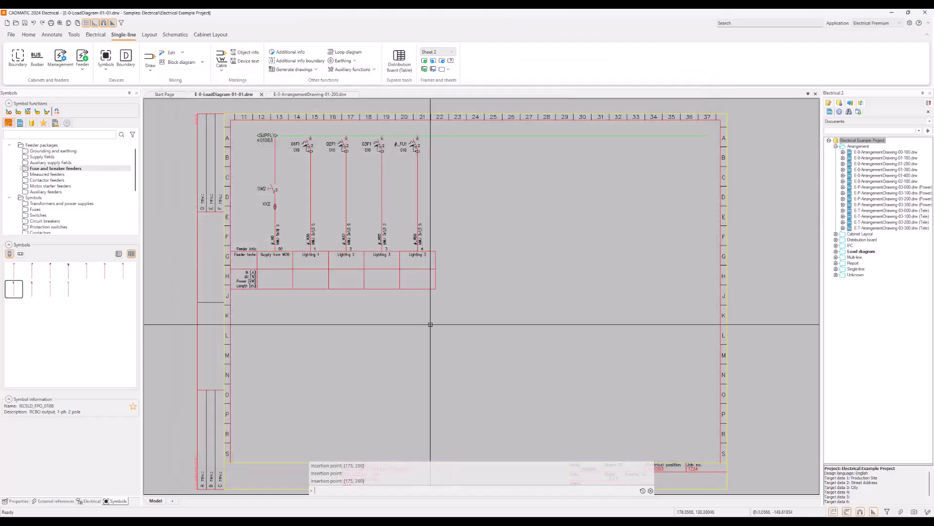
Start new group 5 for distribution board +01DB3 in the project data and set its feeder text 1 to "Lighting 5"
{"action": "left_click", "coordinate": [91, 501]}
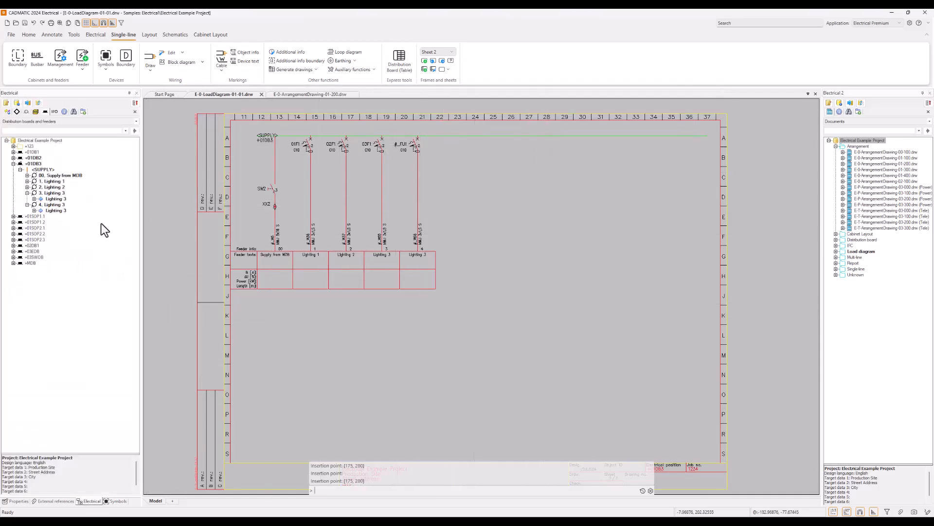
{"action": "right_click", "coordinate": [34, 163]}
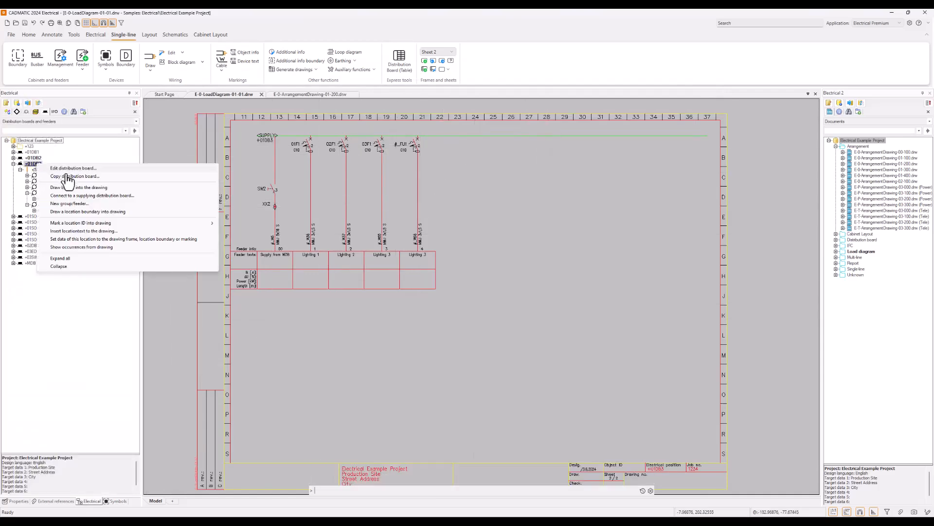
{"action": "left_click", "coordinate": [90, 211]}
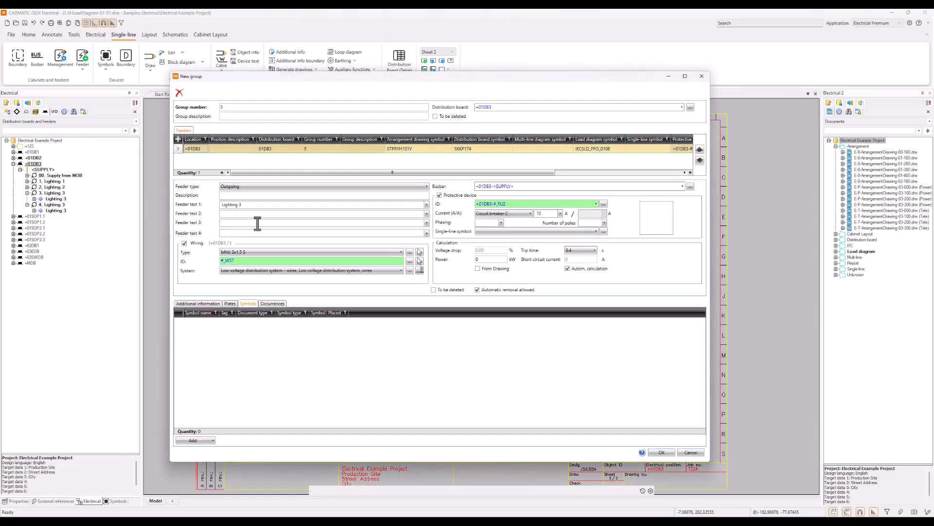
{"action": "left_click", "coordinate": [263, 204]}
{"action": "type", "text": "Lighting 5"}
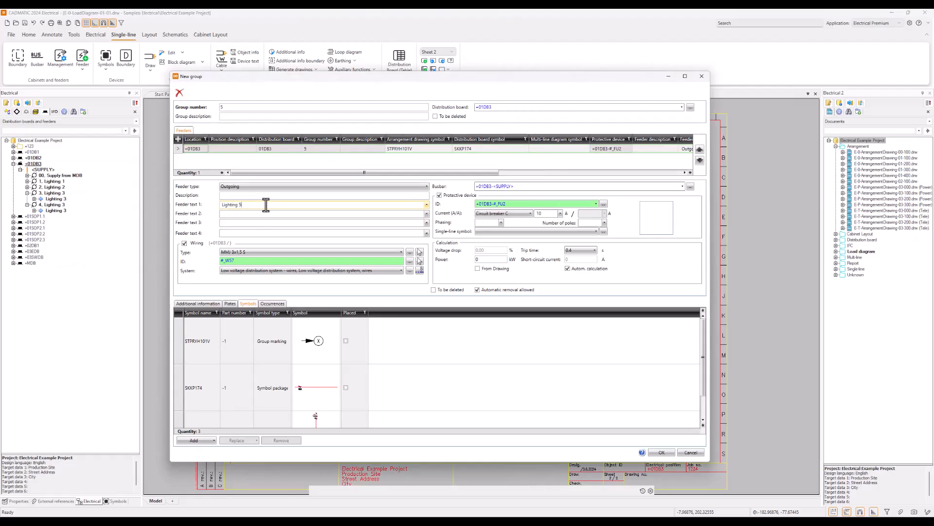
Set the Lighting 5 protective device's ID to 05F1 and accept new group 5
{"action": "left_click", "coordinate": [495, 208]}
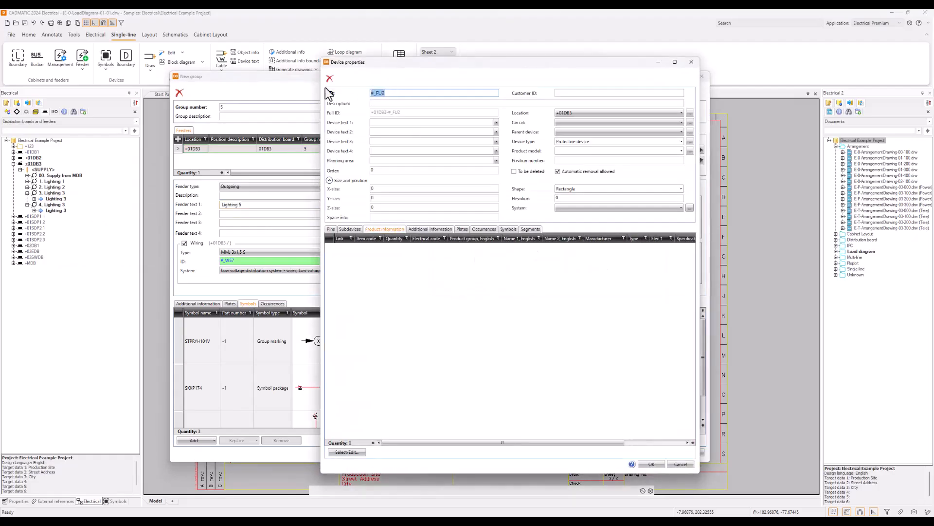
{"action": "type", "text": "05F1"}
{"action": "left_click", "coordinate": [651, 464]}
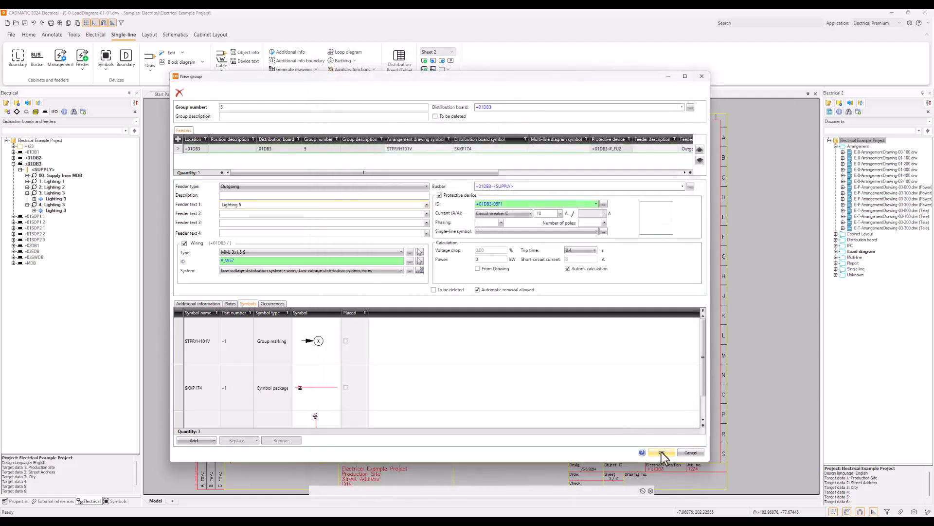
{"action": "left_click", "coordinate": [658, 452]}
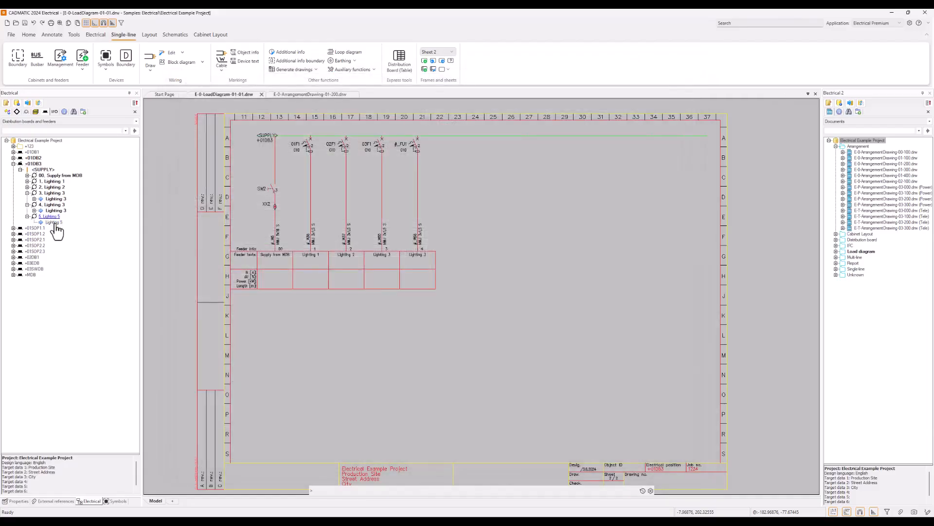
Assign the group 4 feeder package already placed in the drawing to the Lighting 5 feeder
{"action": "right_click", "coordinate": [54, 222]}
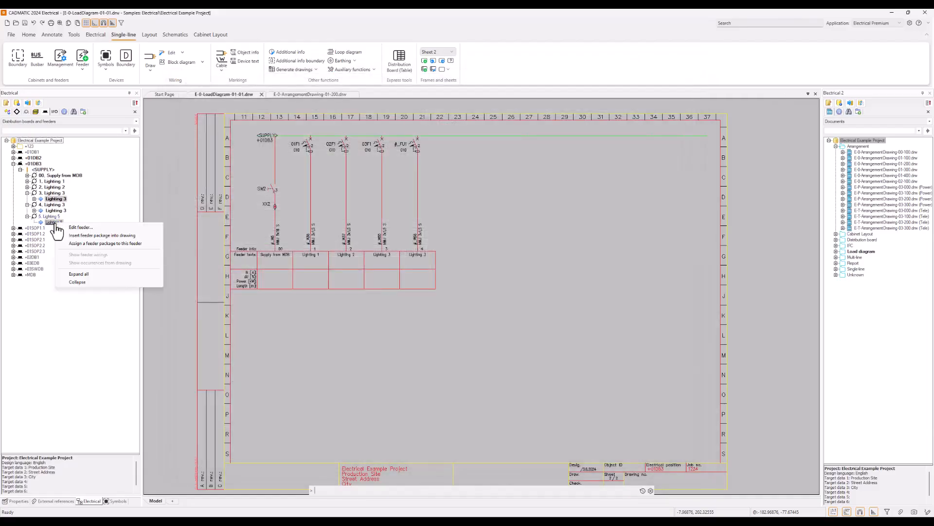
{"action": "left_click", "coordinate": [119, 243]}
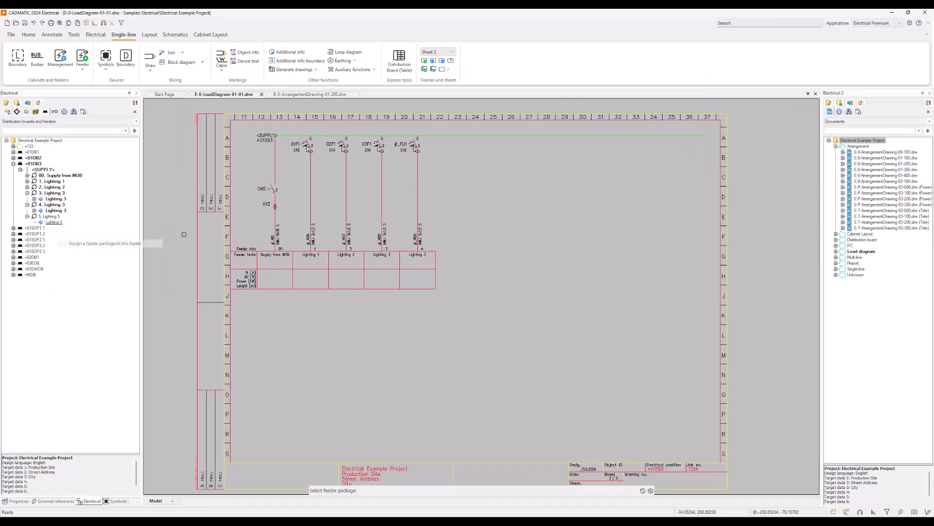
{"action": "left_click", "coordinate": [431, 251]}
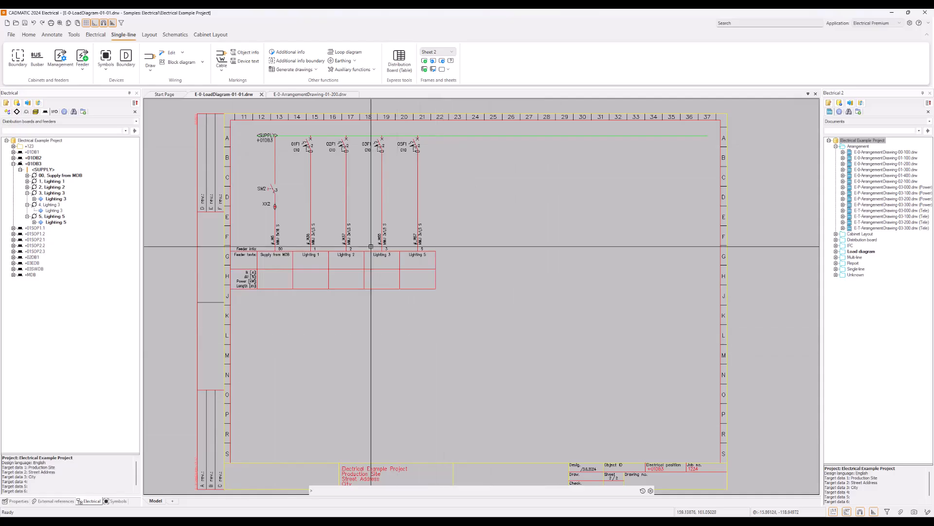
Copy the four lighting feeder packages together along the busbar, directly beside the Lighting 5 column
{"action": "left_click", "coordinate": [298, 137]}
{"action": "key", "text": "Escape"}
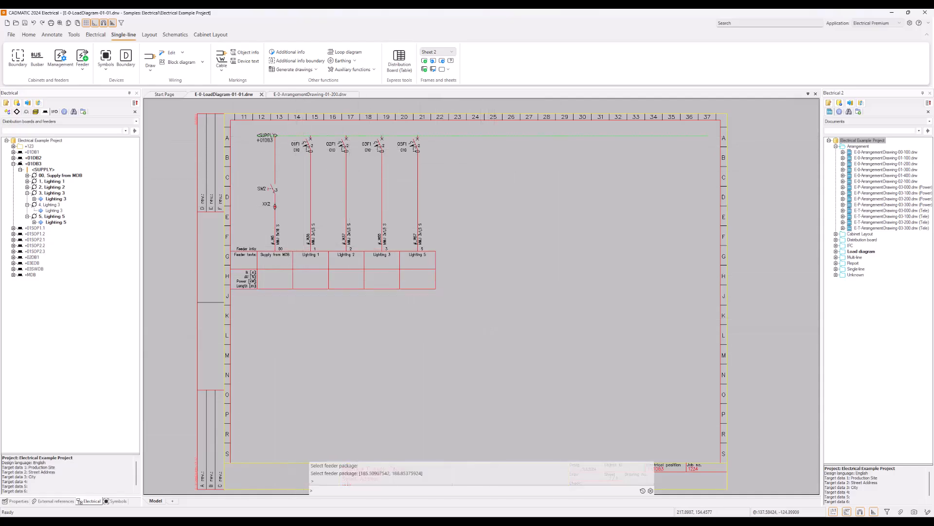
{"action": "left_click", "coordinate": [297, 139]}
{"action": "left_click", "coordinate": [468, 319]}
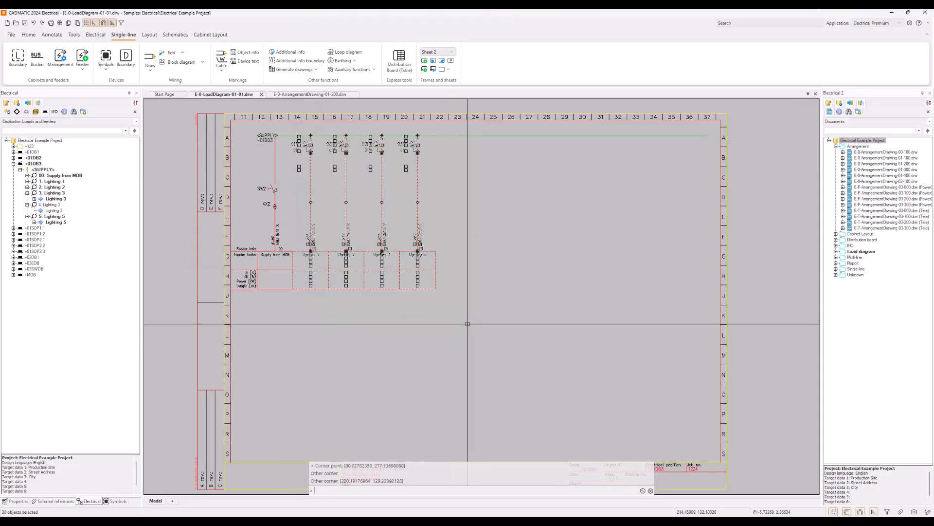
{"action": "right_click", "coordinate": [468, 324]}
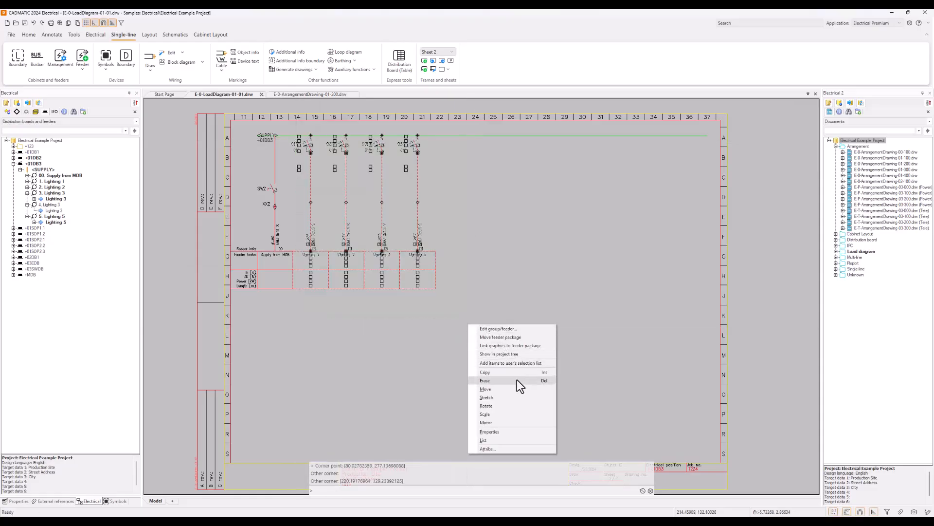
{"action": "left_click", "coordinate": [503, 371]}
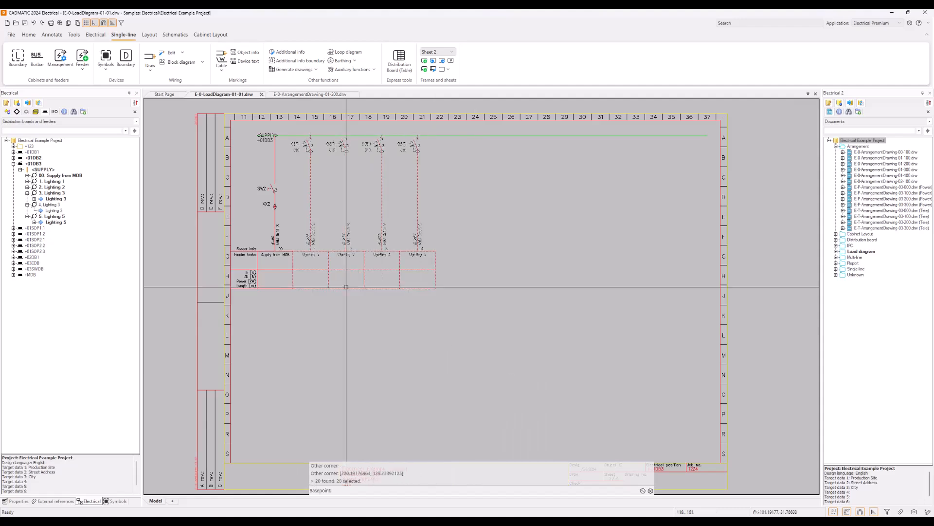
{"action": "left_click", "coordinate": [293, 250]}
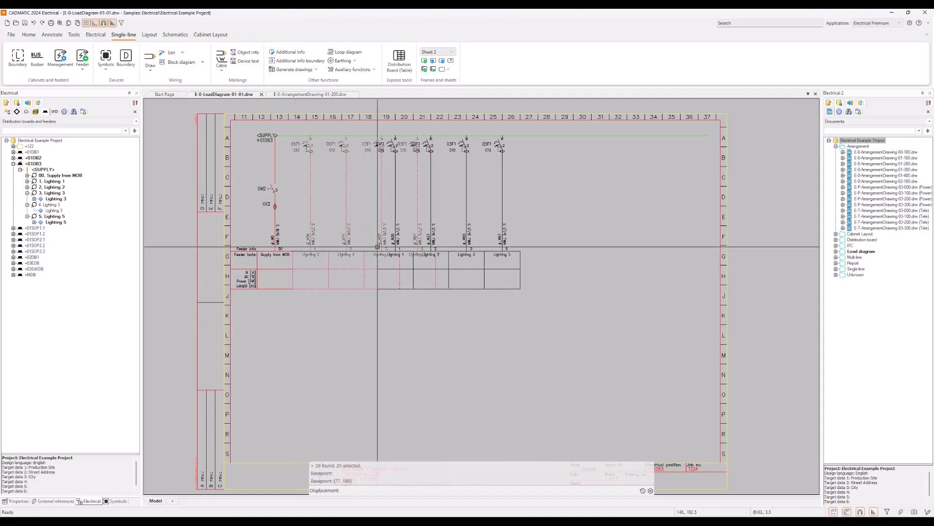
{"action": "left_click", "coordinate": [436, 251]}
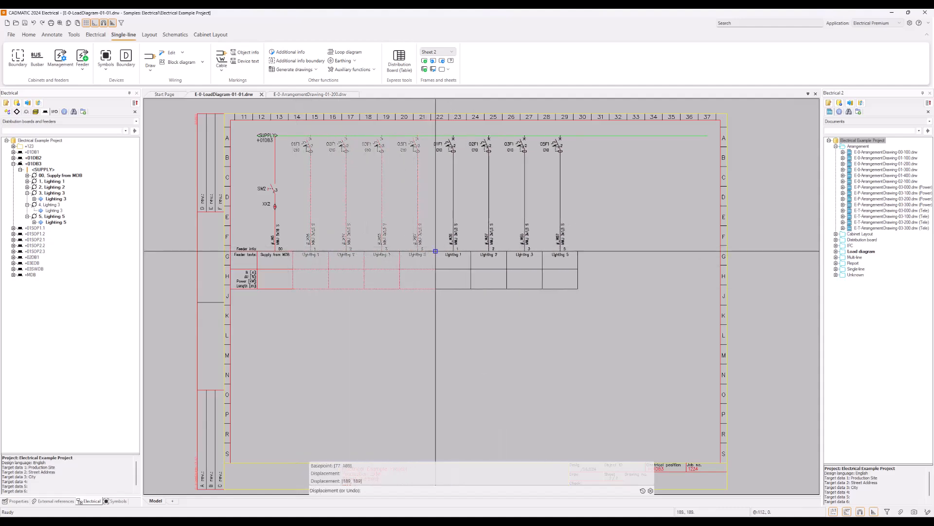
{"action": "key", "text": "Return"}
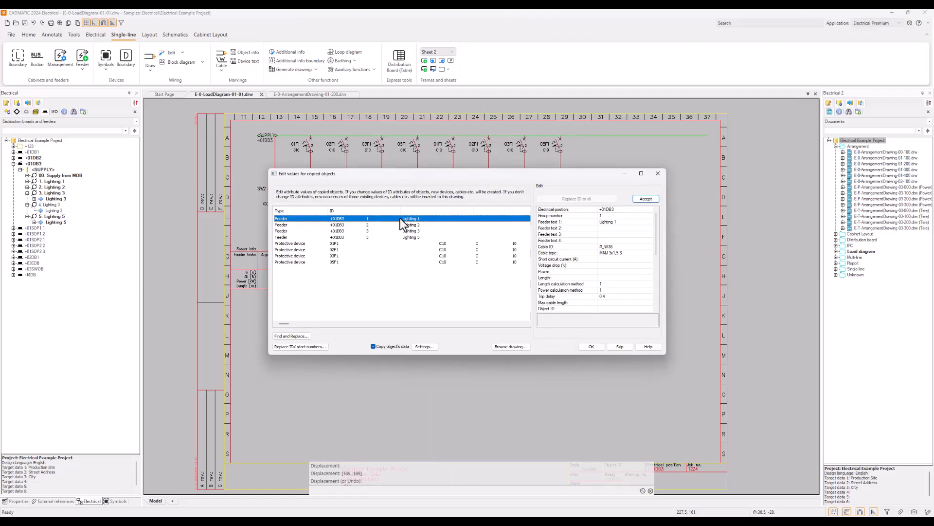
Set the first two copied feeders' group numbers to 6 and 7, with feeder text 1 "Lighting 6" and "Lighting 7"
{"action": "left_click", "coordinate": [601, 216]}
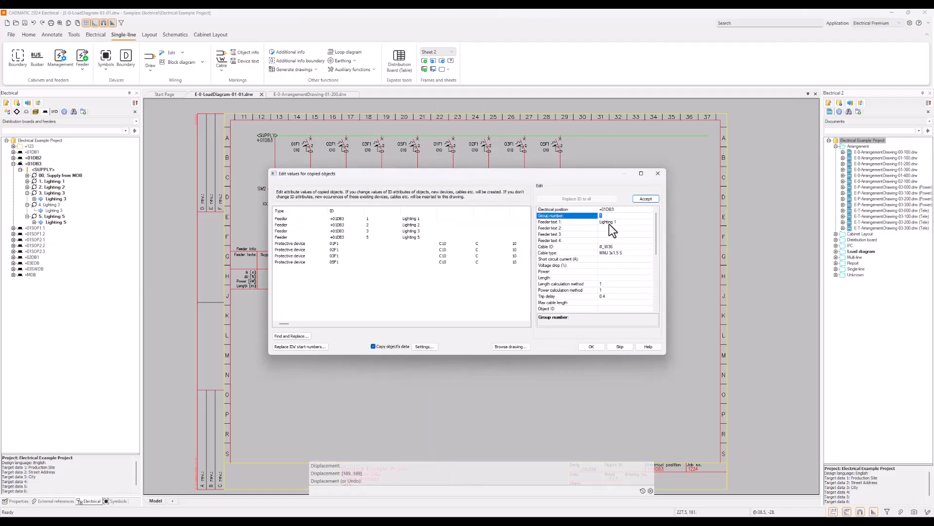
{"action": "left_click", "coordinate": [620, 223]}
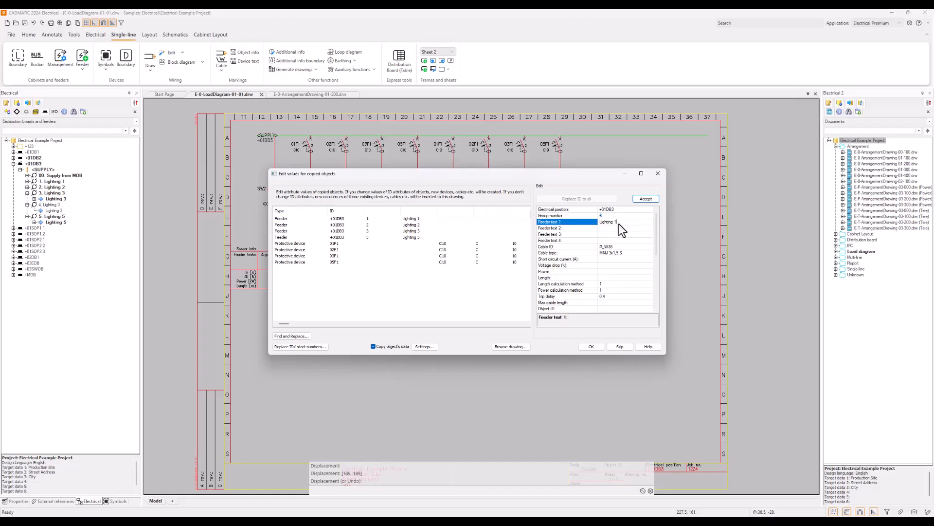
{"action": "left_click", "coordinate": [645, 199]}
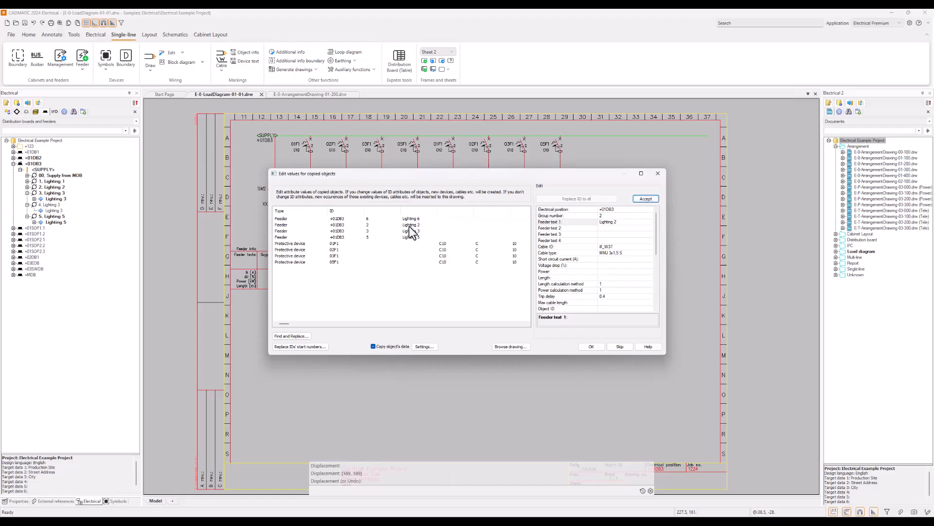
{"action": "left_click", "coordinate": [602, 216]}
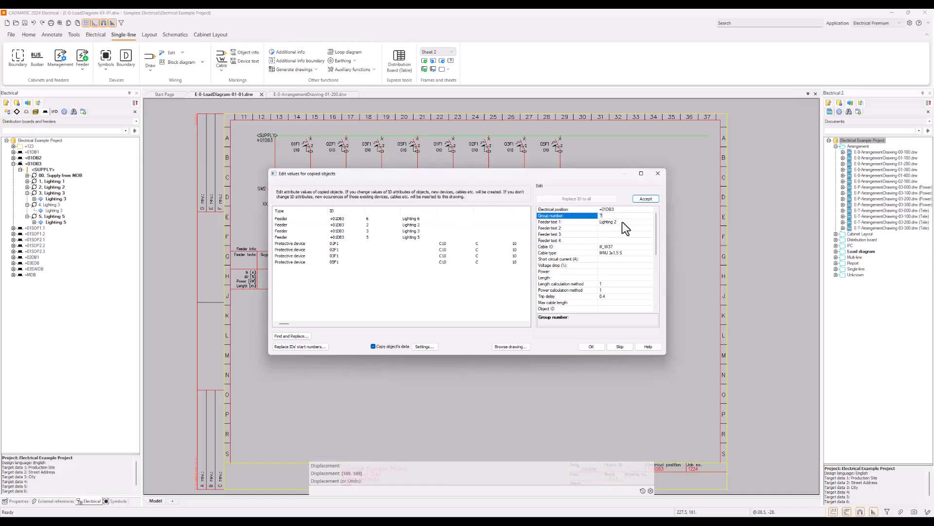
{"action": "type", "text": "7"}
{"action": "left_click", "coordinate": [623, 222]}
{"action": "left_click", "coordinate": [647, 199]}
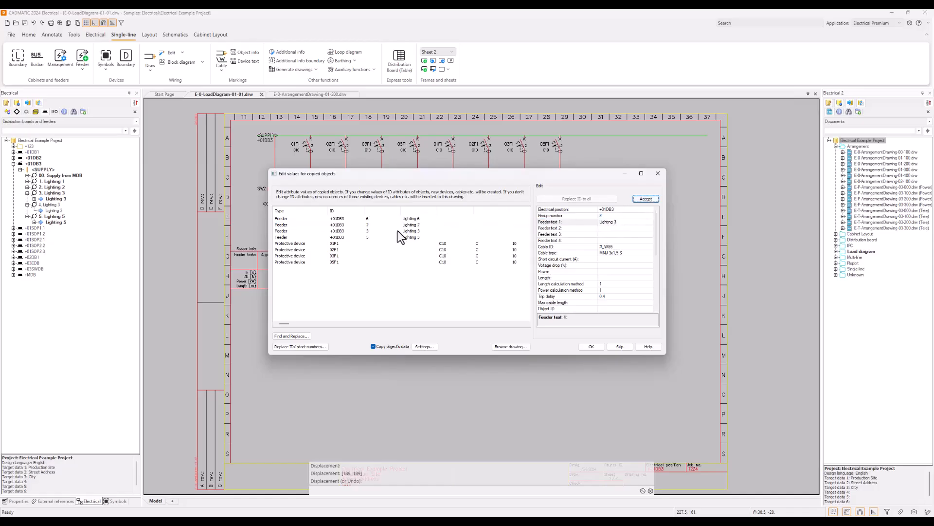
Set the third copied feeder's group number to 8 and its feeder text 1 to "Lighting 8"
{"action": "left_click", "coordinate": [434, 230]}
{"action": "left_click", "coordinate": [604, 217]}
{"action": "type", "text": "8"}
{"action": "left_click", "coordinate": [615, 222]}
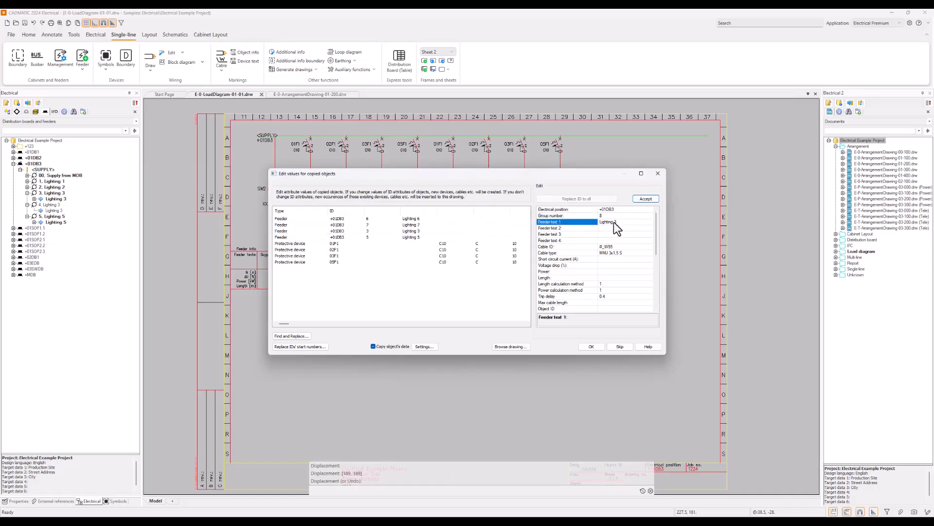
{"action": "left_click", "coordinate": [646, 199]}
Set the fourth copied feeder's group number to 9 and its feeder text 1 to "Lighting 9"
{"action": "left_click", "coordinate": [395, 238]}
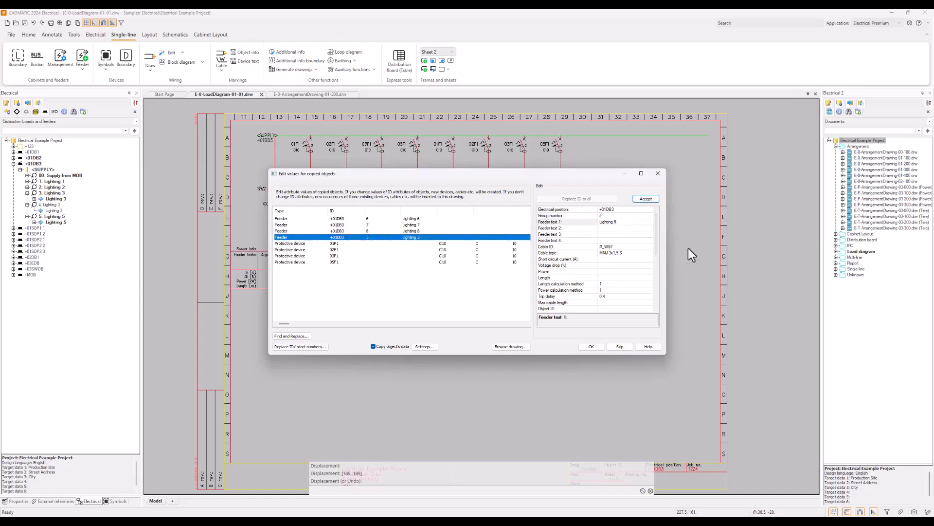
{"action": "left_click", "coordinate": [617, 222]}
{"action": "key", "text": "BackSpace"}
{"action": "key", "text": "BackSpace"}
{"action": "type", "text": "9"}
{"action": "left_click", "coordinate": [604, 216]}
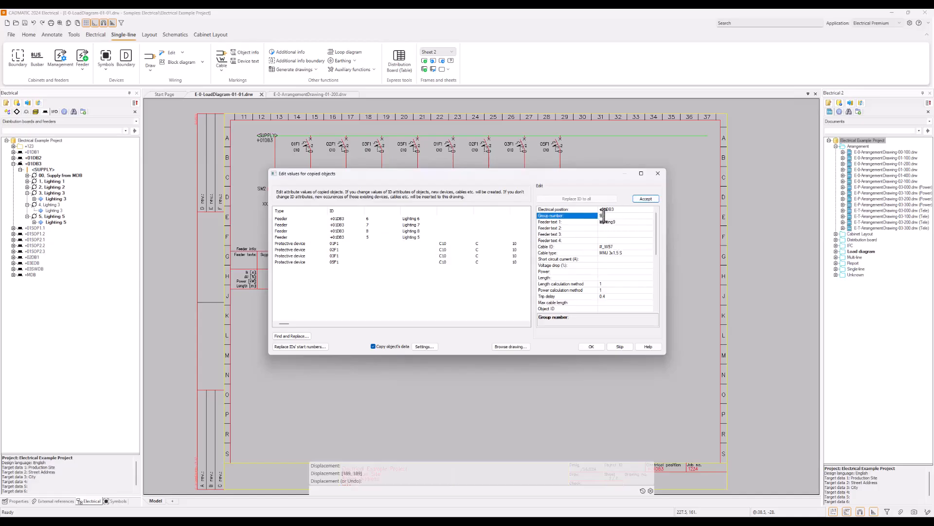
{"action": "key", "text": "BackSpace"}
{"action": "type", "text": "9"}
{"action": "left_click", "coordinate": [614, 222]}
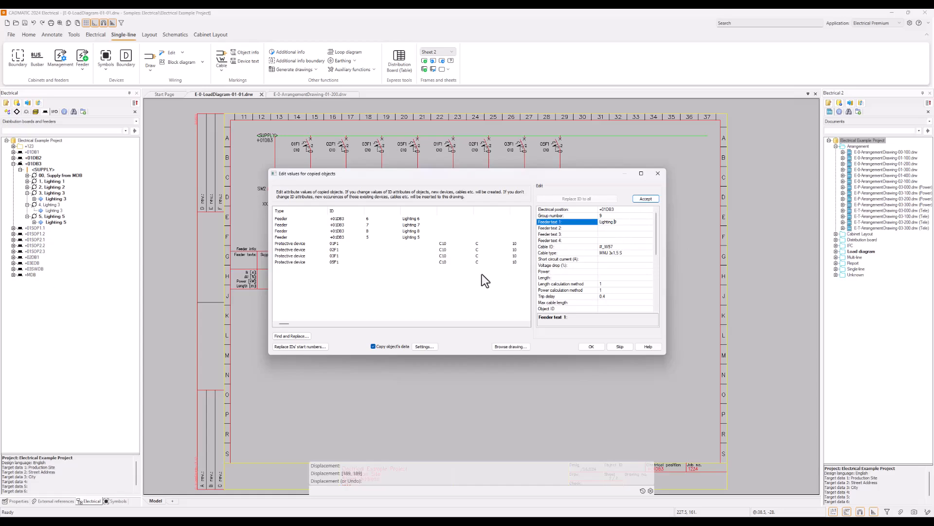
{"action": "left_click", "coordinate": [646, 199]}
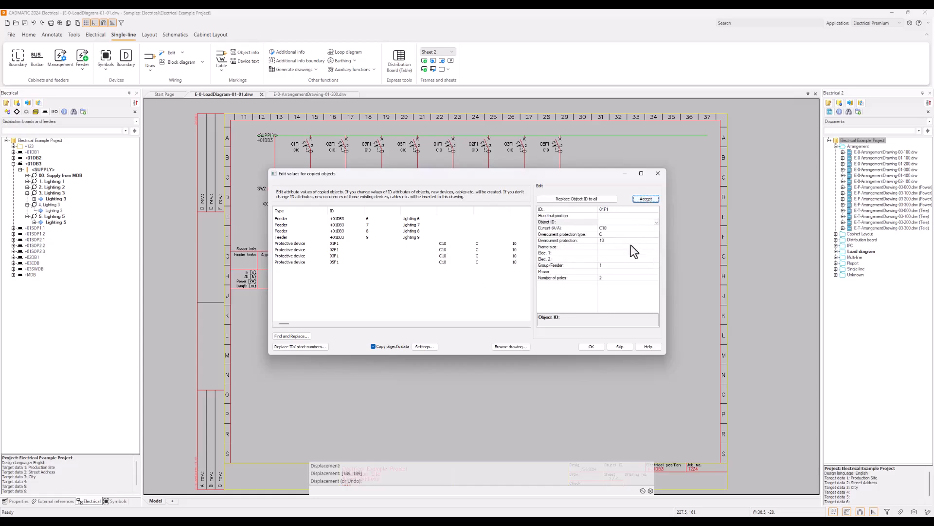
Set the first two copied protective devices' IDs to 06F1 and 07F1
{"action": "left_click", "coordinate": [334, 243]}
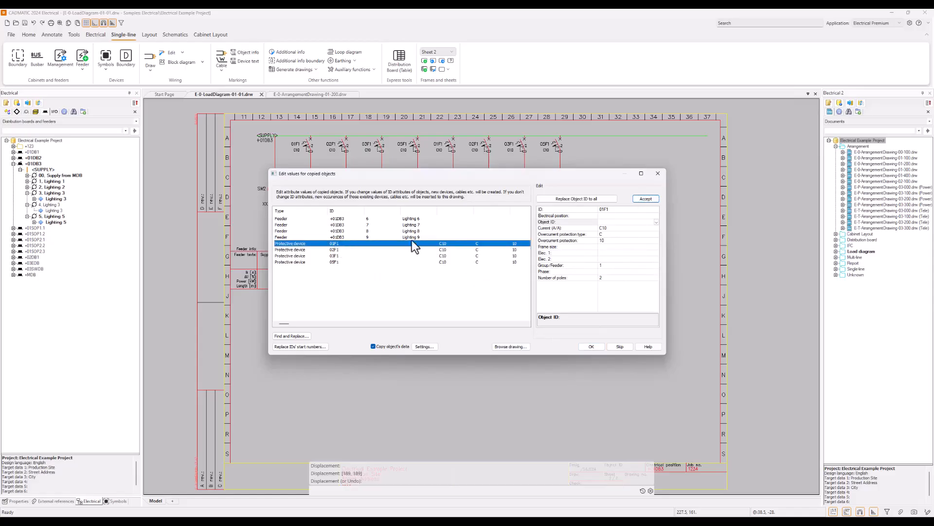
{"action": "left_click", "coordinate": [603, 210]}
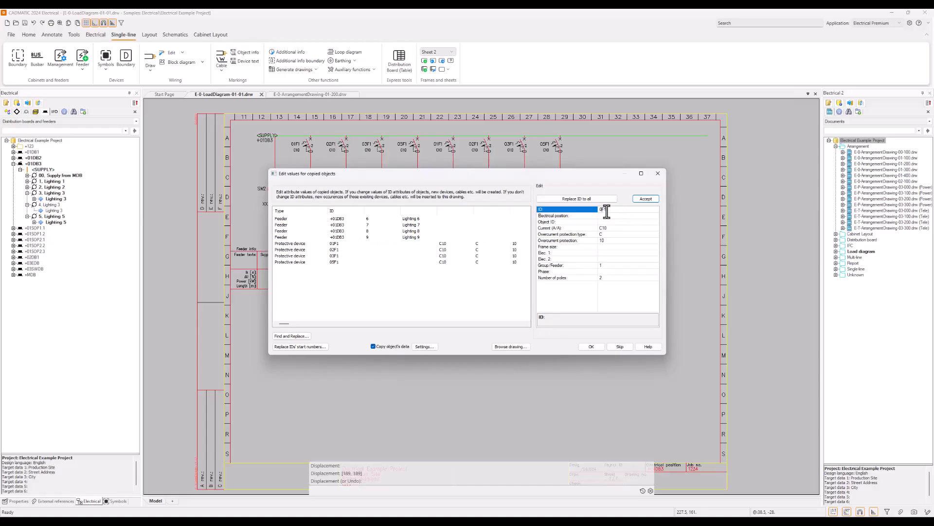
{"action": "left_click", "coordinate": [636, 199]}
{"action": "left_click", "coordinate": [602, 210]}
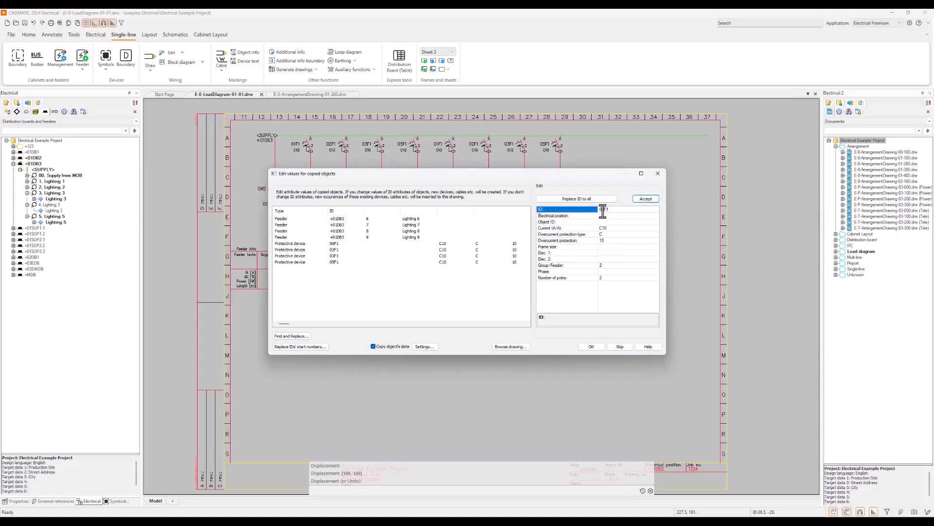
{"action": "key", "text": "BackSpace"}
{"action": "type", "text": "7"}
{"action": "left_click", "coordinate": [638, 201]}
Set the third and fourth copied protective devices' IDs to 08F1 and 09F1, and accept the values for all copied objects
{"action": "left_click", "coordinate": [603, 209]}
{"action": "key", "text": "BackSpace"}
{"action": "type", "text": "8"}
{"action": "left_click", "coordinate": [647, 198]}
{"action": "left_click", "coordinate": [603, 210]}
{"action": "key", "text": "BackSpace"}
{"action": "type", "text": "9"}
{"action": "left_click", "coordinate": [643, 200]}
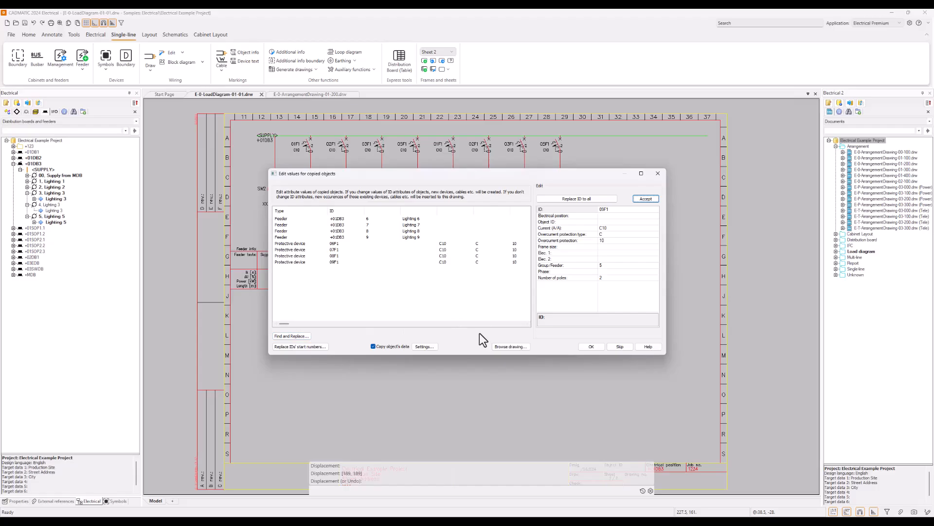
{"action": "left_click", "coordinate": [591, 347]}
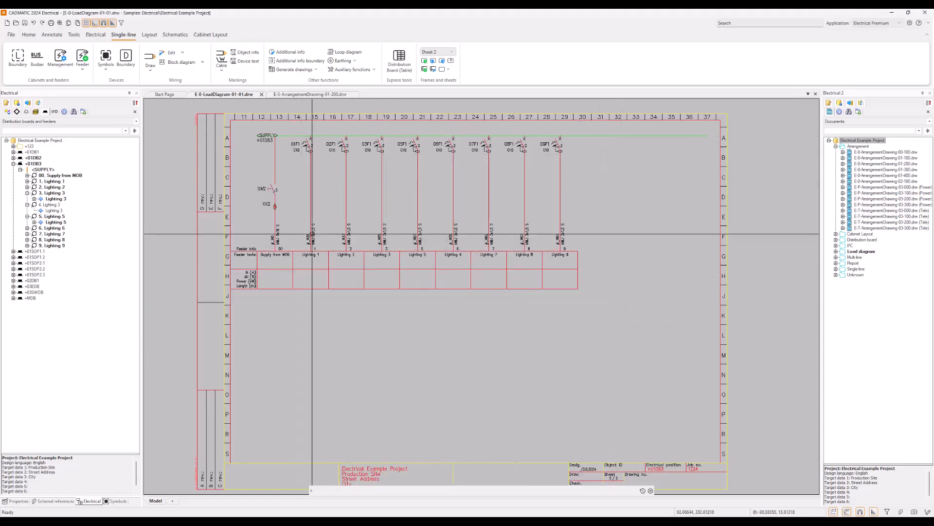
Clear the pending selection and save the load diagram drawing
{"action": "left_click", "coordinate": [305, 213]}
{"action": "key", "text": "Escape"}
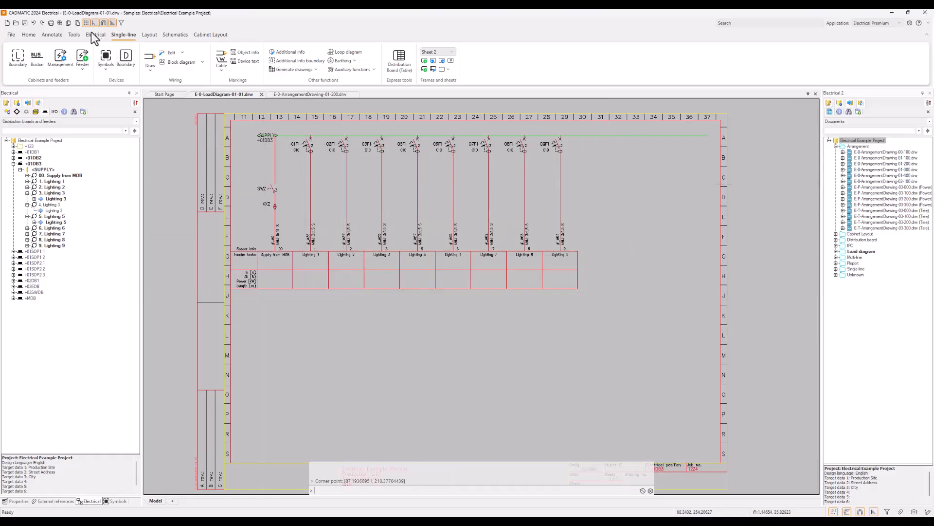
{"action": "left_click", "coordinate": [25, 23]}
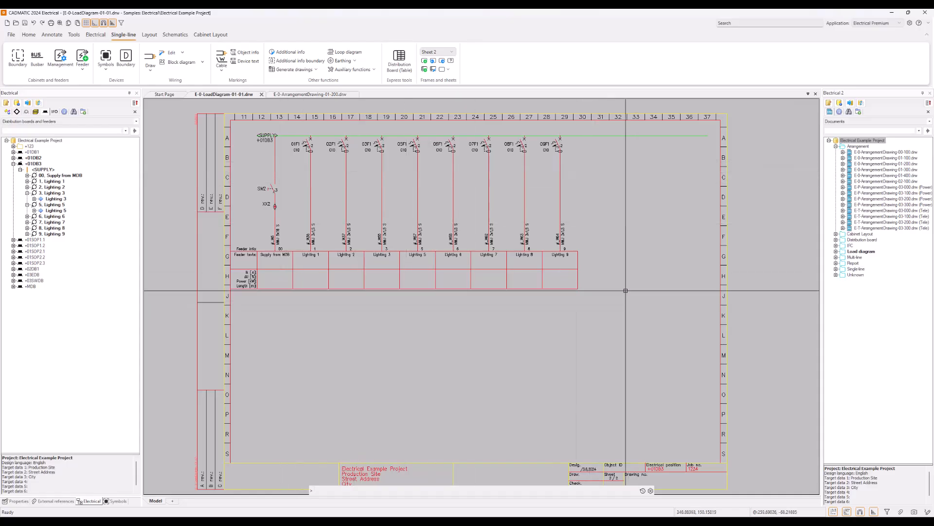
Open the properties of distribution board +01DB3 and review its feeders' texts and overcurrent protection values
{"action": "left_click", "coordinate": [39, 164]}
{"action": "right_click", "coordinate": [40, 164]}
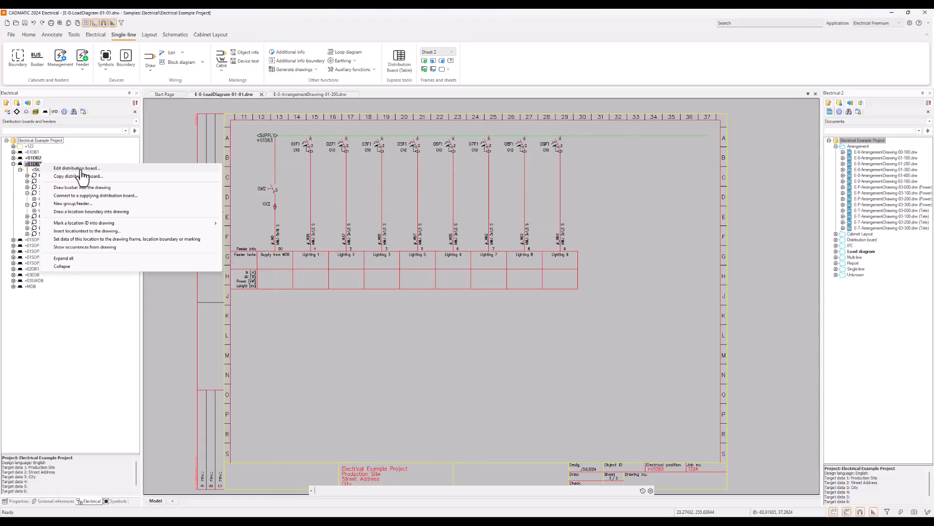
{"action": "left_click", "coordinate": [80, 169]}
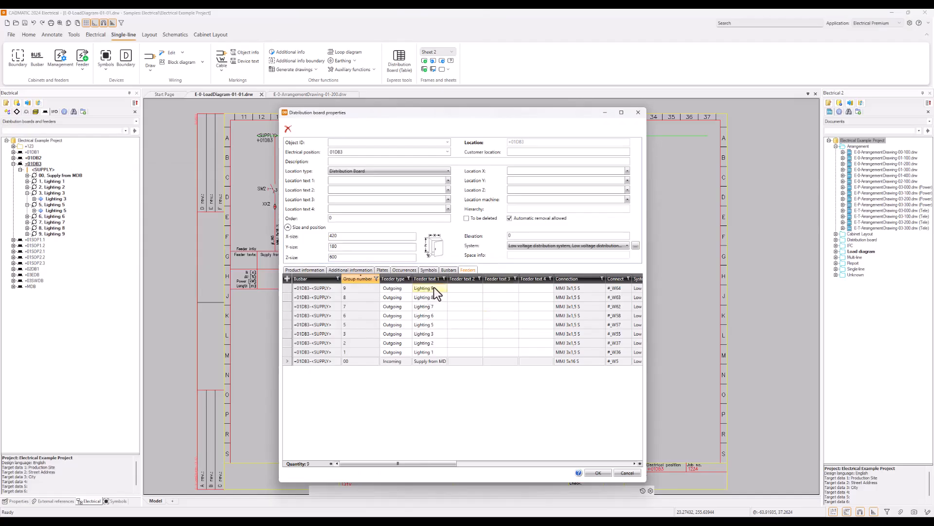
{"action": "left_click_drag", "start_coordinate": [434, 287], "coordinate": [433, 335]}
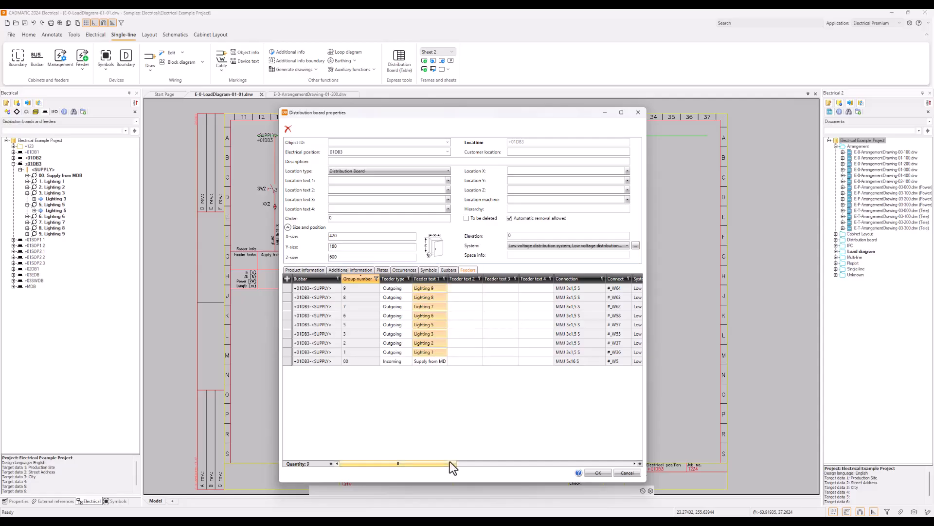
{"action": "left_click_drag", "start_coordinate": [449, 462], "coordinate": [551, 466]}
{"action": "left_click_drag", "start_coordinate": [506, 288], "coordinate": [503, 364]}
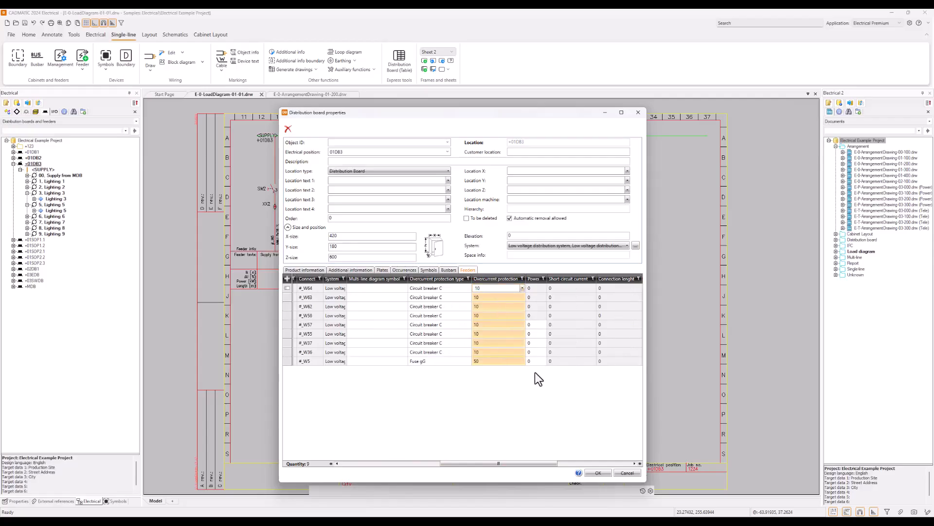
{"action": "left_click", "coordinate": [544, 343]}
Check the load diagram symbols assigned to the +01DB3 feeders, and close the distribution board properties
{"action": "left_click_drag", "start_coordinate": [437, 462], "coordinate": [576, 466]}
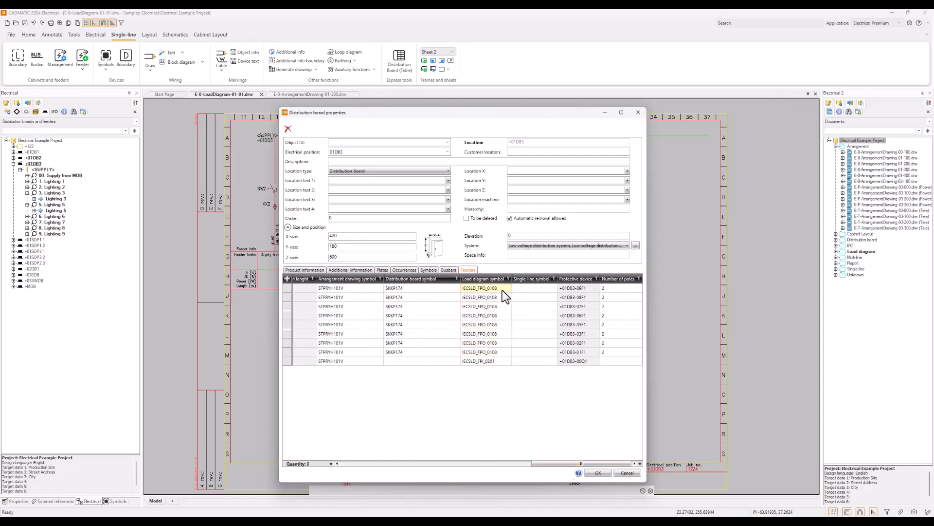
{"action": "left_click", "coordinate": [498, 352]}
{"action": "left_click", "coordinate": [498, 351]}
{"action": "left_click", "coordinate": [504, 343]}
{"action": "left_click", "coordinate": [504, 342]}
{"action": "left_click", "coordinate": [506, 343]}
{"action": "left_click", "coordinate": [603, 473]}
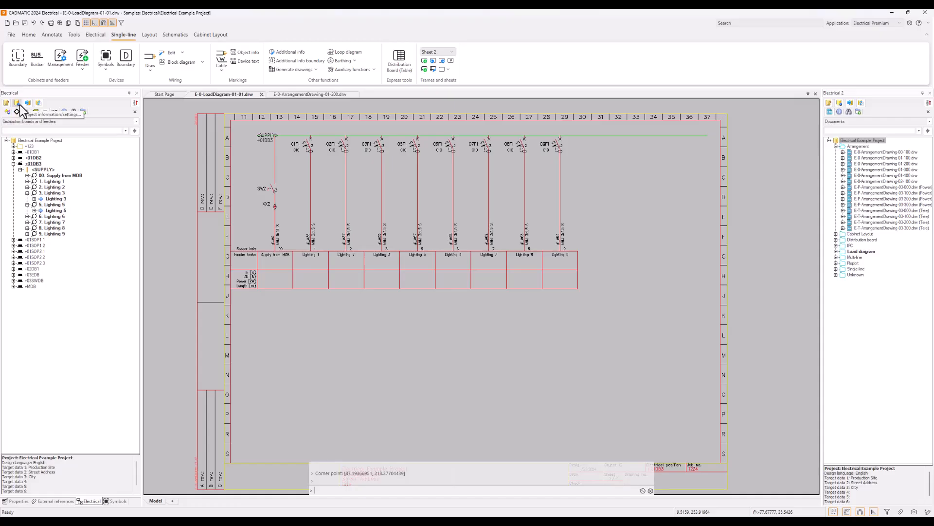
Switch to the Electrical DB Tool, show the project groups grouped by distribution board, and expand 01DB3
{"action": "double_click", "coordinate": [388, 248]}
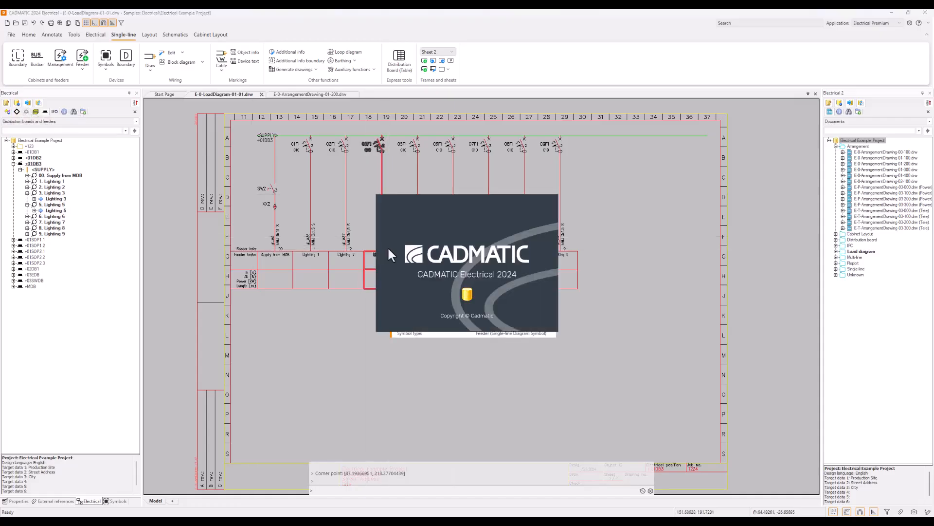
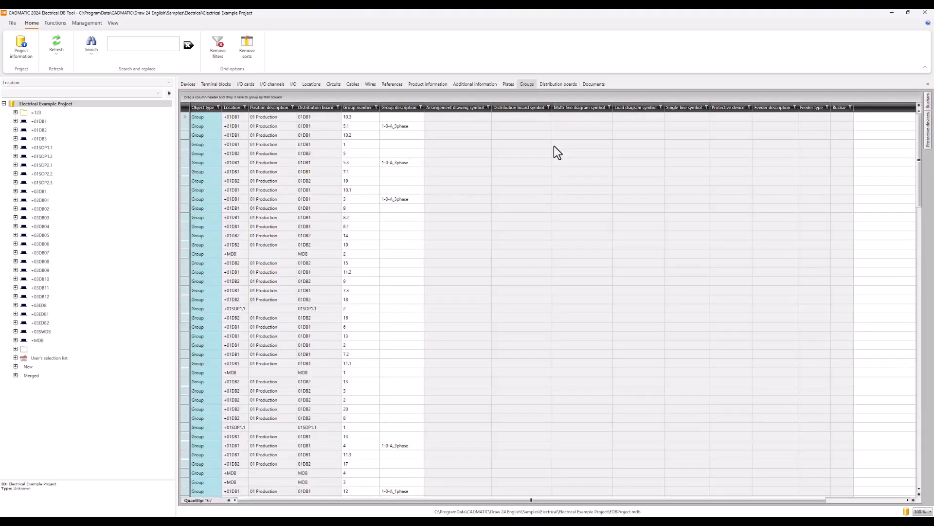
{"action": "left_click", "coordinate": [554, 145]}
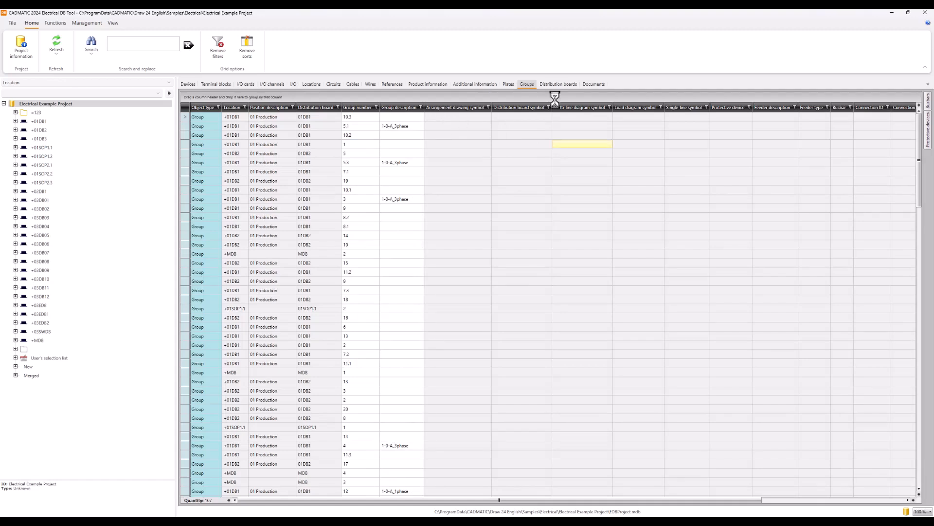
{"action": "left_click", "coordinate": [521, 427]}
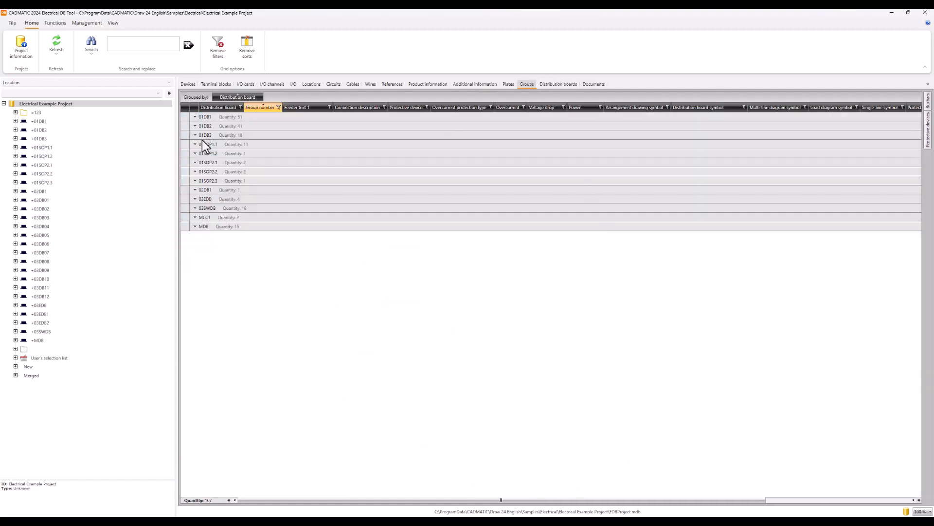
{"action": "left_click", "coordinate": [195, 135]}
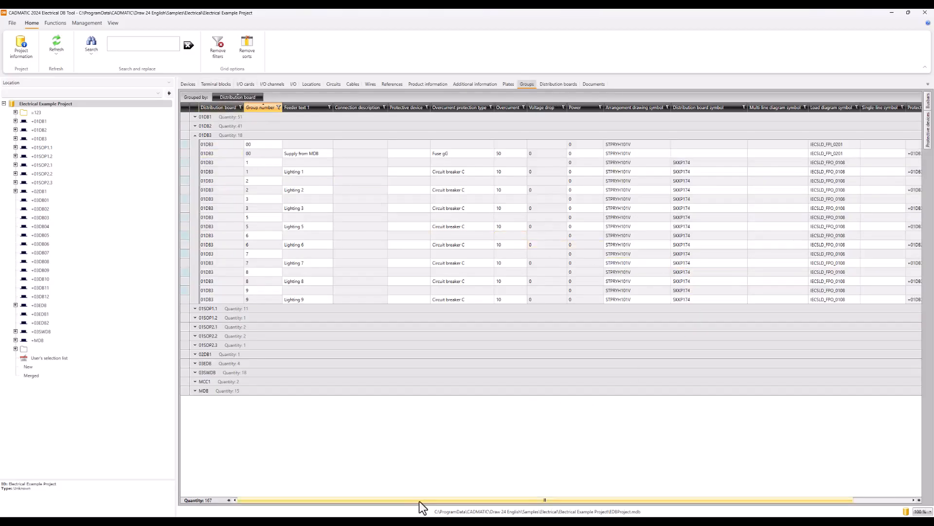
Review the feeder data columns and group numbers listed for 01DB3
{"action": "left_click_drag", "start_coordinate": [419, 502], "coordinate": [476, 501]}
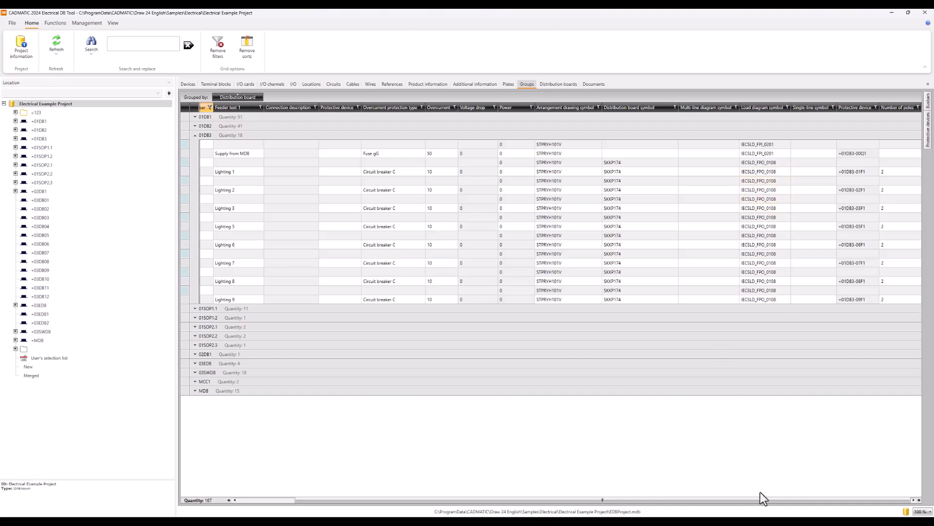
{"action": "left_click_drag", "start_coordinate": [802, 501], "coordinate": [654, 511]}
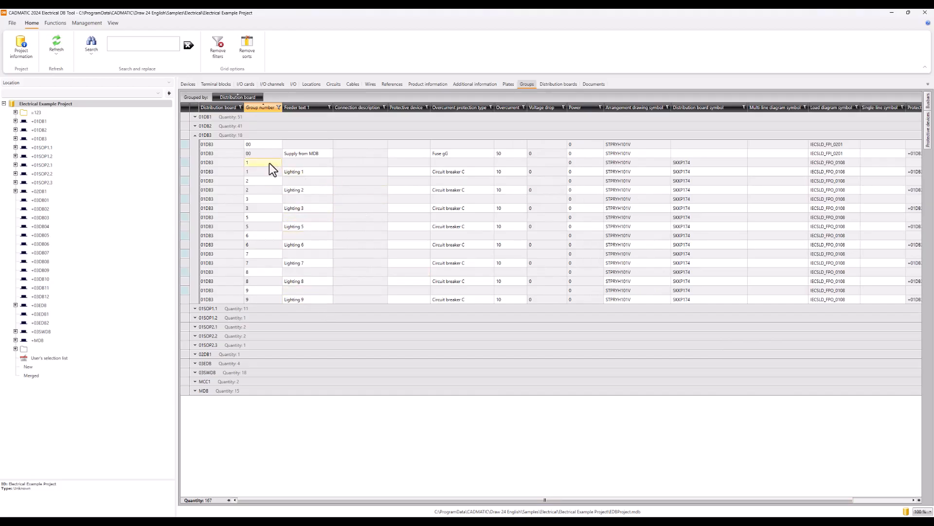
{"action": "left_click_drag", "start_coordinate": [269, 162], "coordinate": [264, 296]}
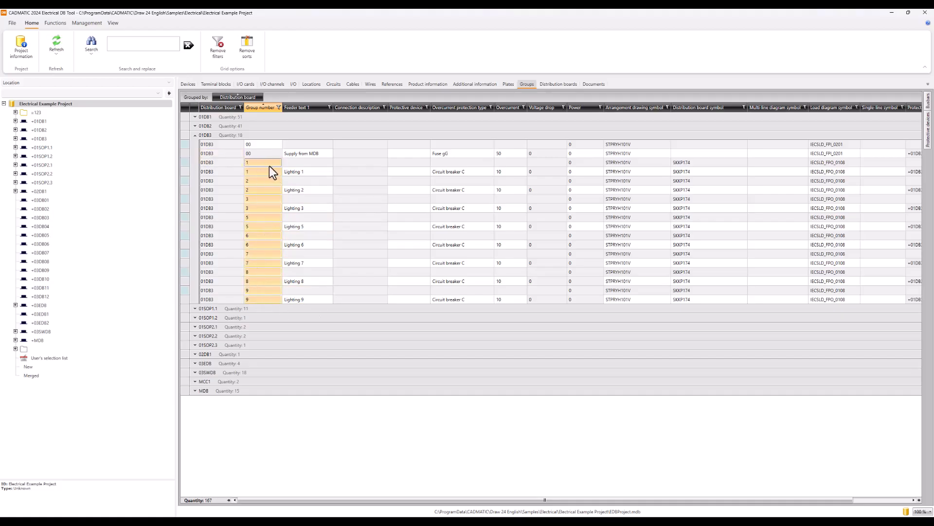
Select all 01DB3 group and feeder rows, from group 00 through Lighting 9, and open them for editing in Excel
{"action": "right_click", "coordinate": [184, 218]}
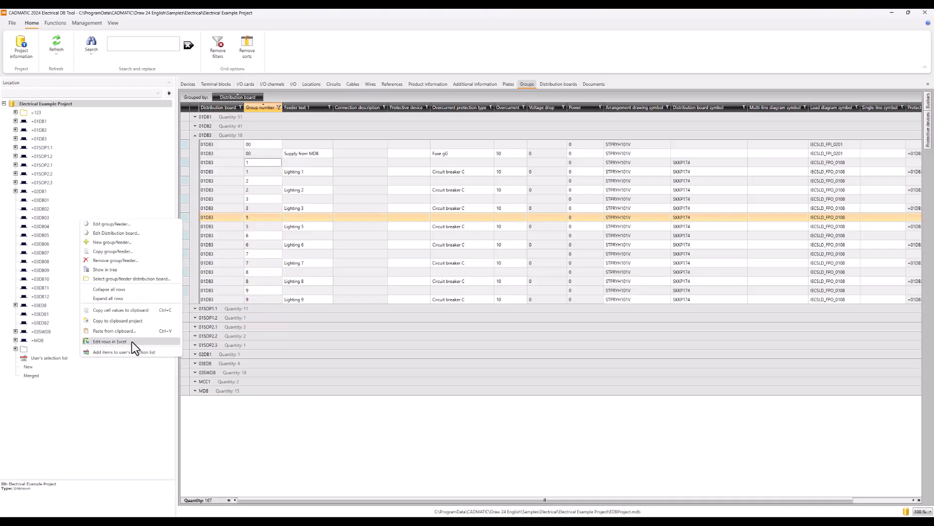
{"action": "left_click", "coordinate": [185, 144]}
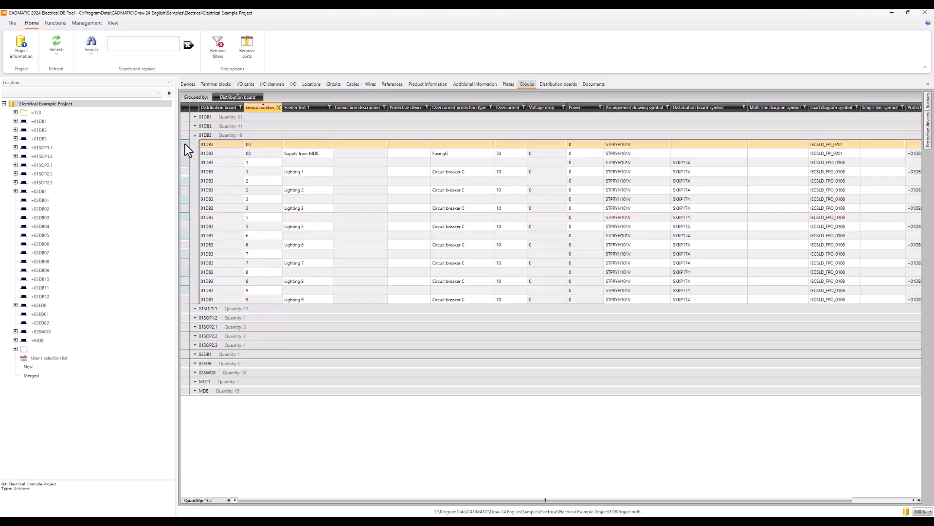
{"action": "left_click", "coordinate": [188, 299], "text": "shift"}
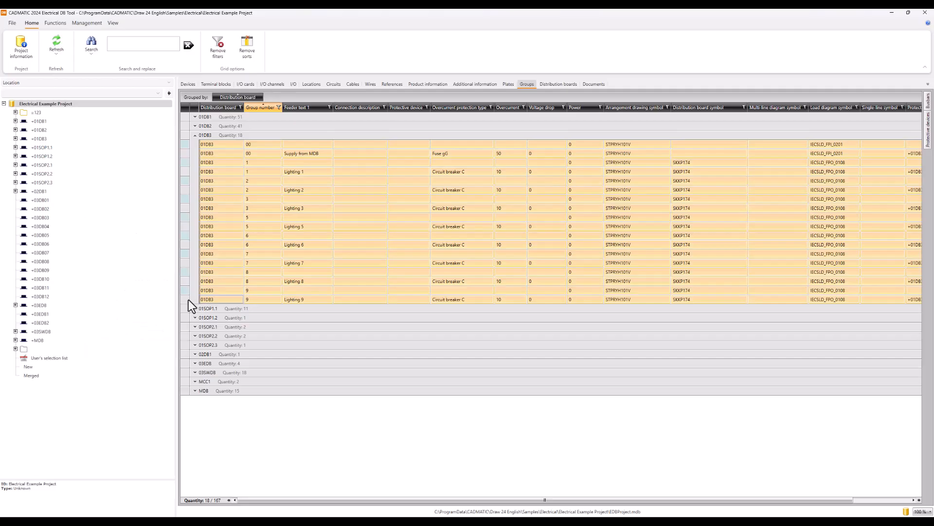
{"action": "right_click", "coordinate": [185, 236]}
{"action": "left_click", "coordinate": [246, 498]}
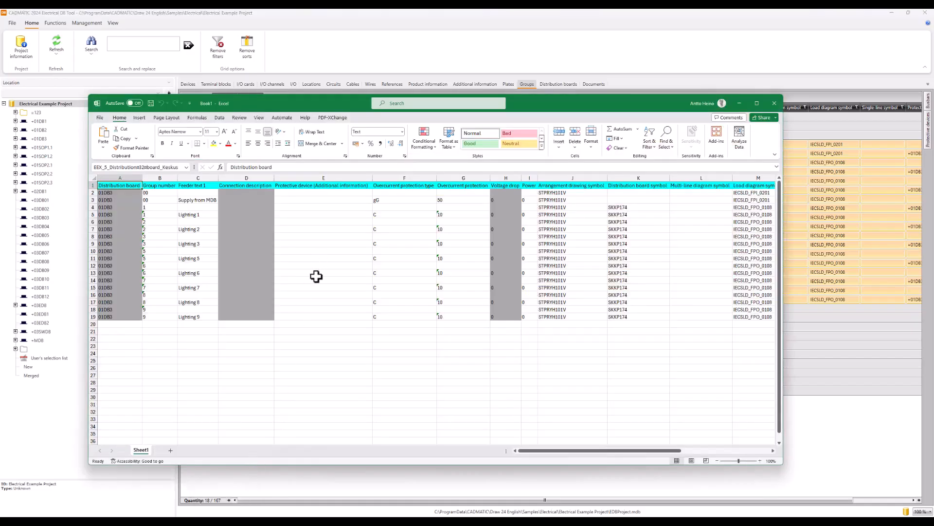
Check the group numbers below the supply rows, and set both group 5 rows, including Lighting 5, to group number 4
{"action": "left_click", "coordinate": [155, 214]}
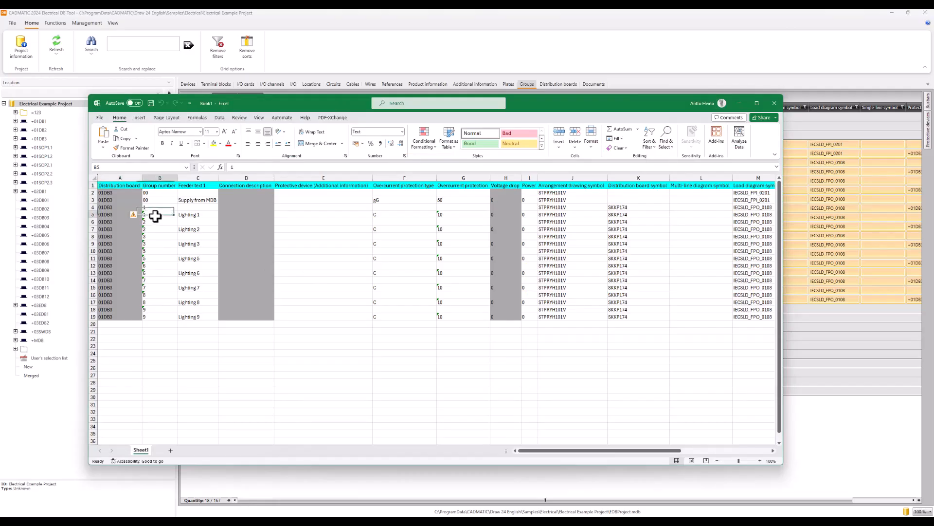
{"action": "left_click", "coordinate": [156, 229]}
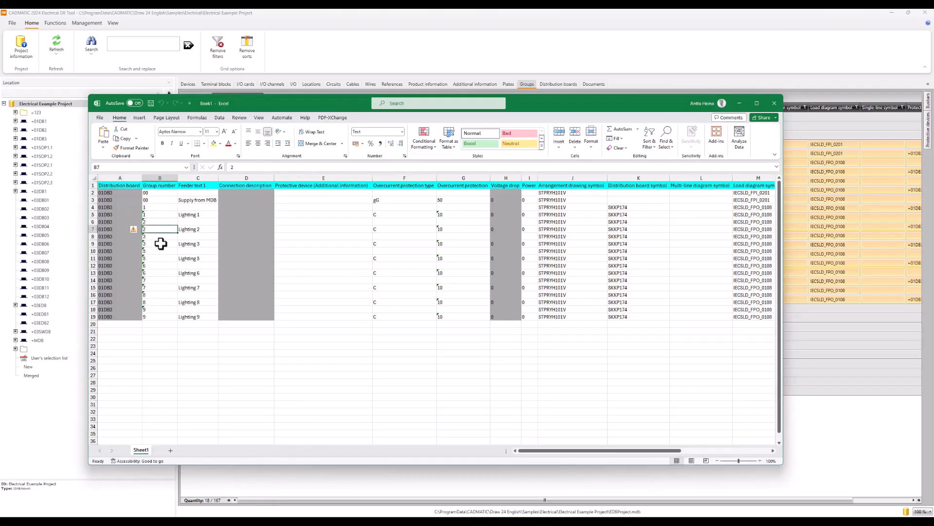
{"action": "left_click", "coordinate": [161, 245]}
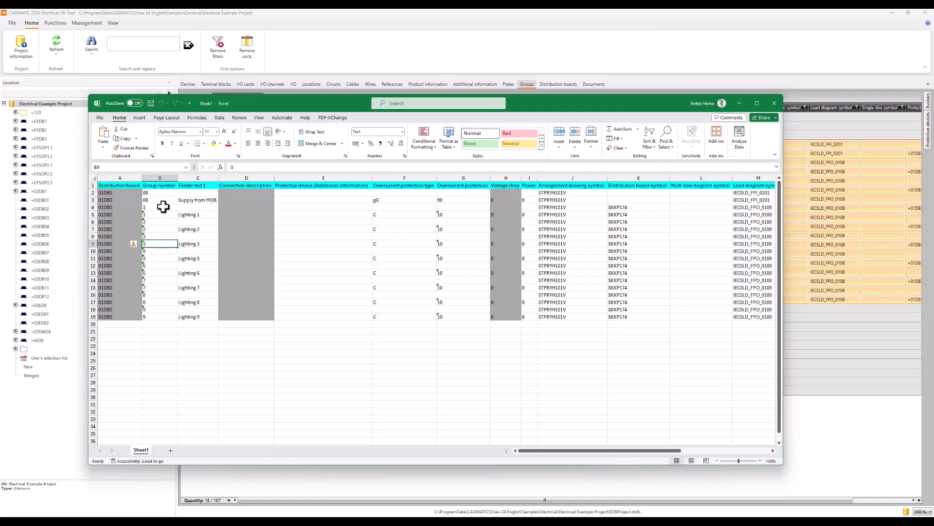
{"action": "left_click_drag", "start_coordinate": [162, 207], "coordinate": [175, 248]}
{"action": "left_click", "coordinate": [167, 252]}
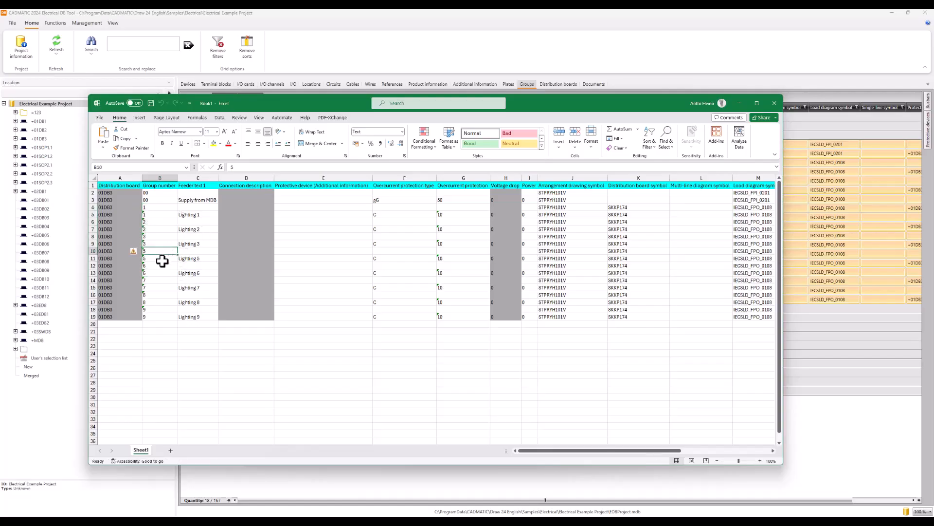
{"action": "type", "text": "4"}
{"action": "key", "text": "Return"}
{"action": "type", "text": "4"}
{"action": "key", "text": "Return"}
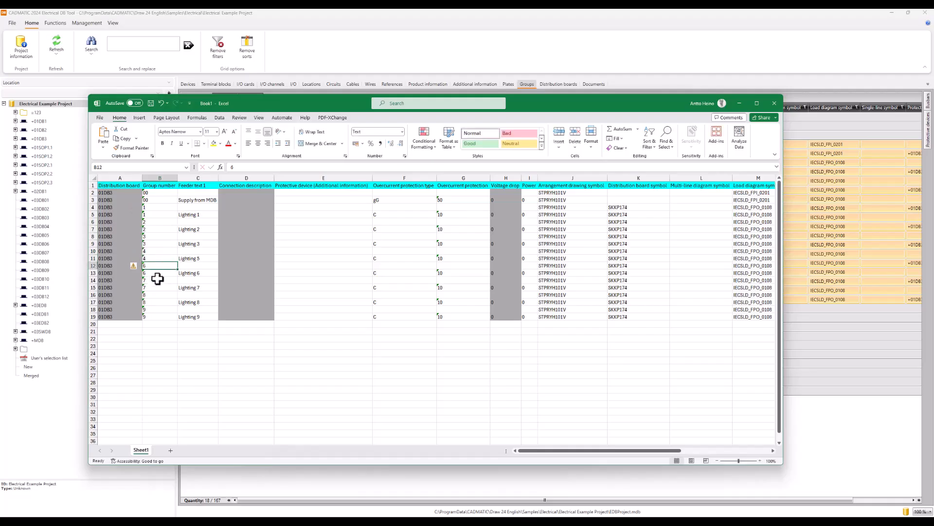
Set the group number to 5 in both group 6 rows (Lighting 6) and to 6 in both group 7 rows (Lighting 7)
{"action": "type", "text": "5"}
{"action": "key", "text": "Return"}
{"action": "type", "text": "5"}
{"action": "key", "text": "Return"}
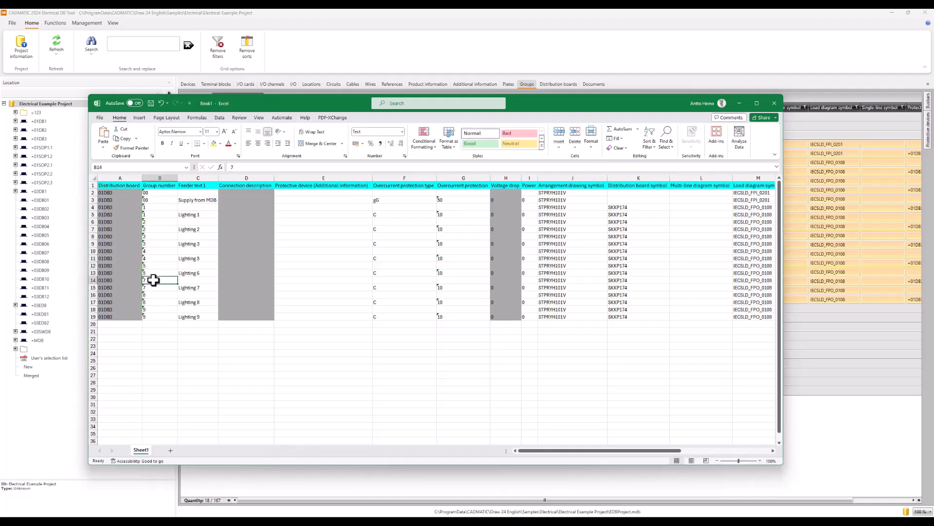
{"action": "type", "text": "6"}
{"action": "key", "text": "Return"}
{"action": "type", "text": "6"}
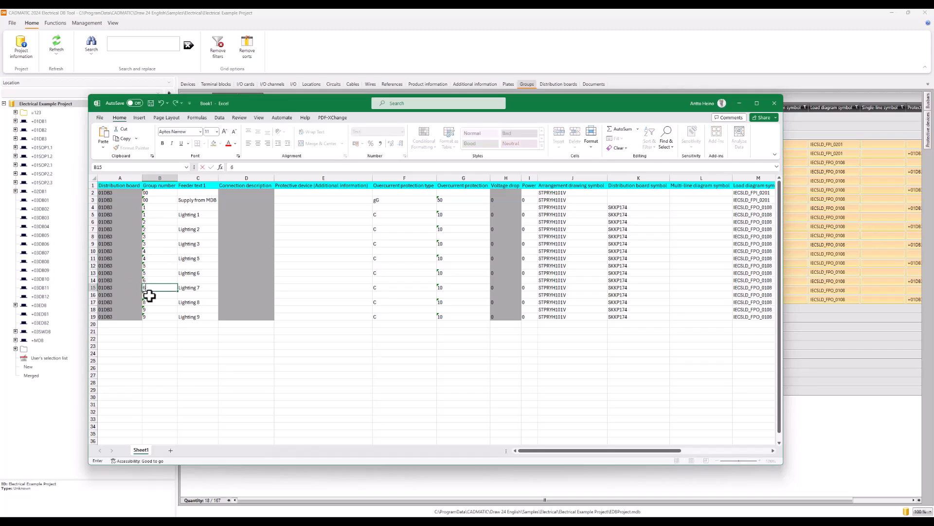
{"action": "key", "text": "Return"}
Set both Lighting 8 rows' group numbers to 7 and both Lighting 9 rows' to 8, and switch back to the Electrical DB Tool
{"action": "type", "text": "7"}
{"action": "key", "text": "Return"}
{"action": "type", "text": "7"}
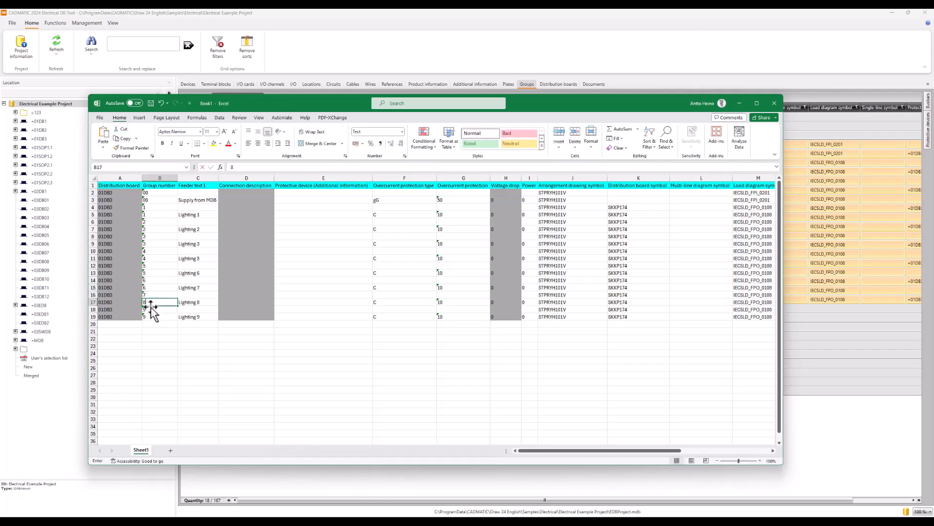
{"action": "key", "text": "Return"}
{"action": "type", "text": "8"}
{"action": "key", "text": "Return"}
{"action": "type", "text": "8"}
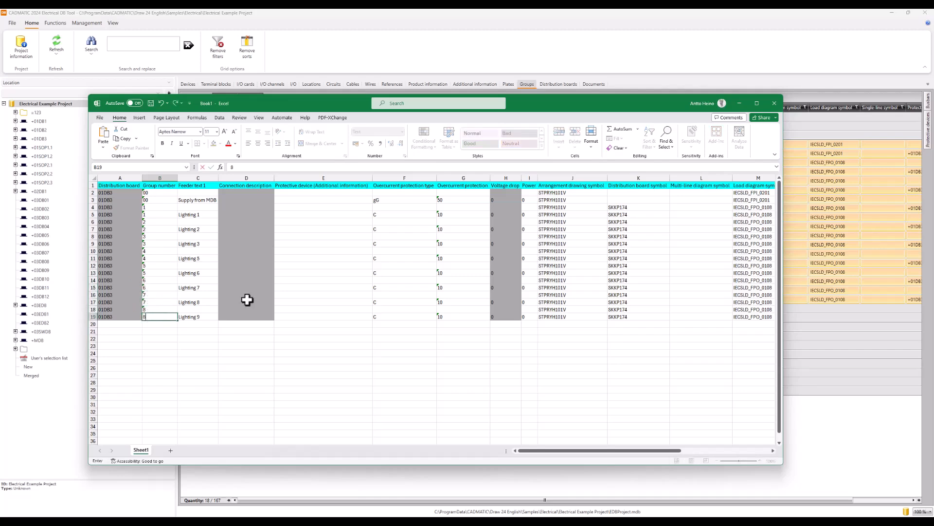
{"action": "left_click", "coordinate": [592, 35]}
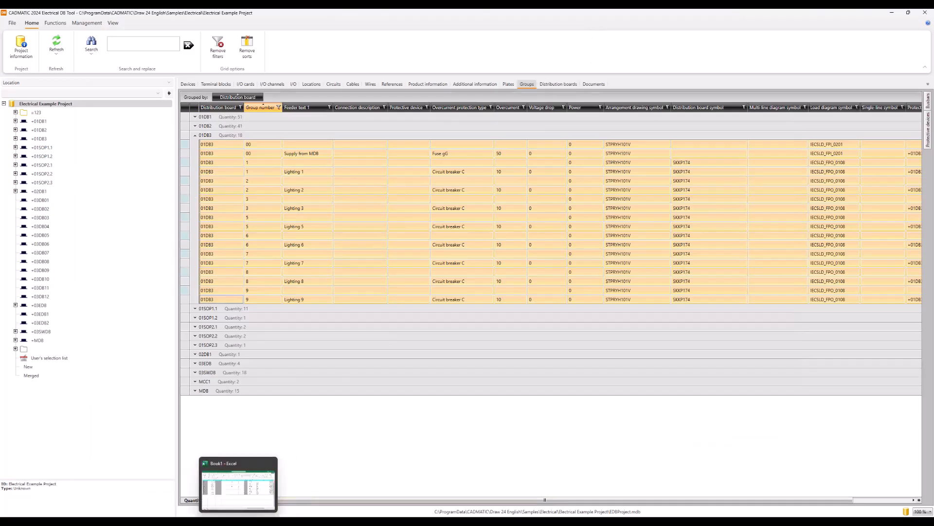
Finish the group edits in Excel and bring the renumbered data back into the selected 01DB3 rows in the DB Tool
{"action": "left_click", "coordinate": [246, 521]}
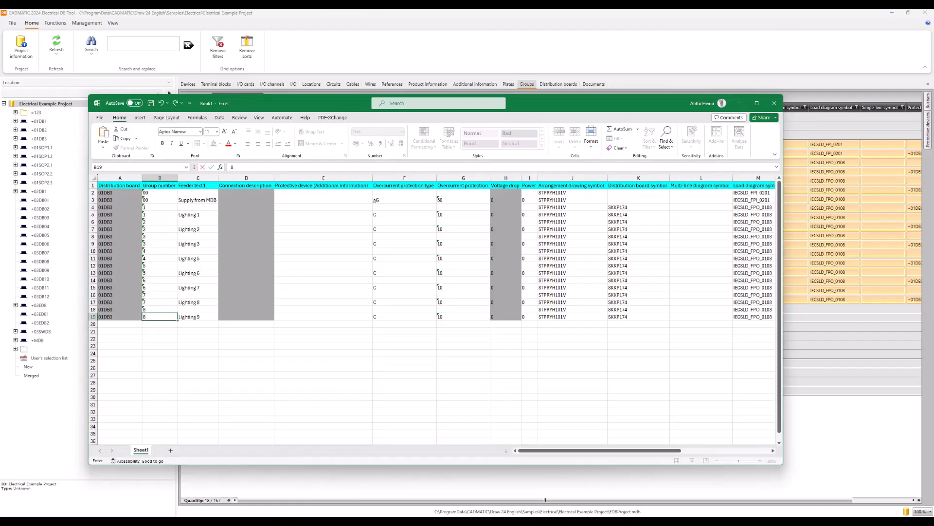
{"action": "left_click", "coordinate": [246, 520]}
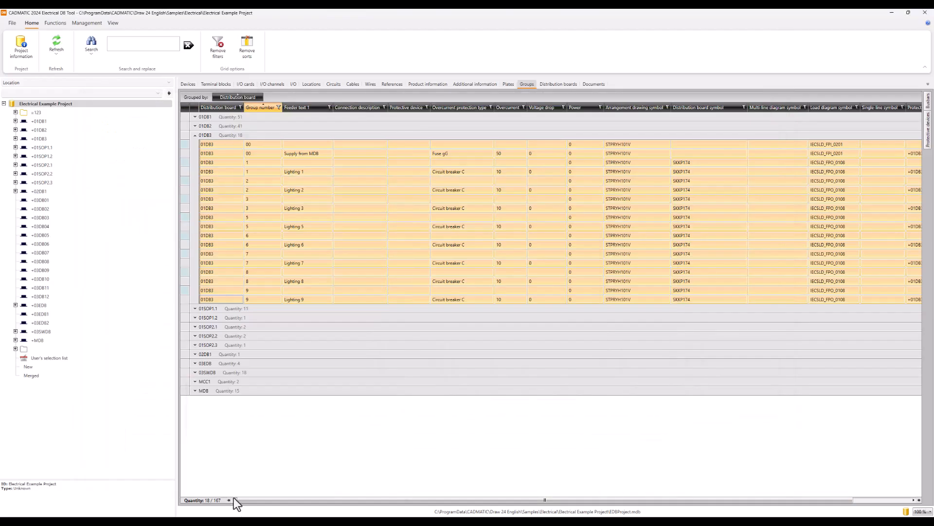
{"action": "right_click", "coordinate": [184, 266]}
Switch to CADMATIC Electrical and sync the group number changes from the database to the load diagram and arrangement drawing
{"action": "left_click", "coordinate": [369, 523]}
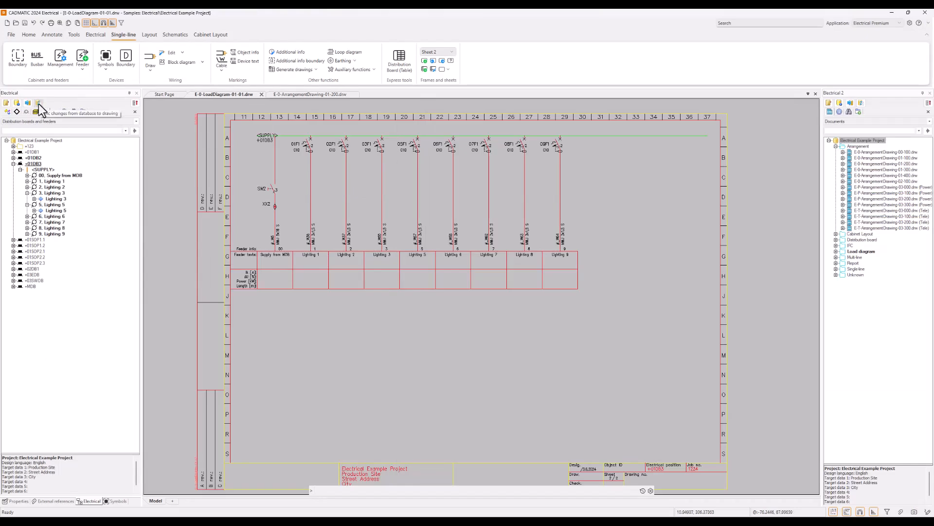
{"action": "key", "text": "ctrl+Tab"}
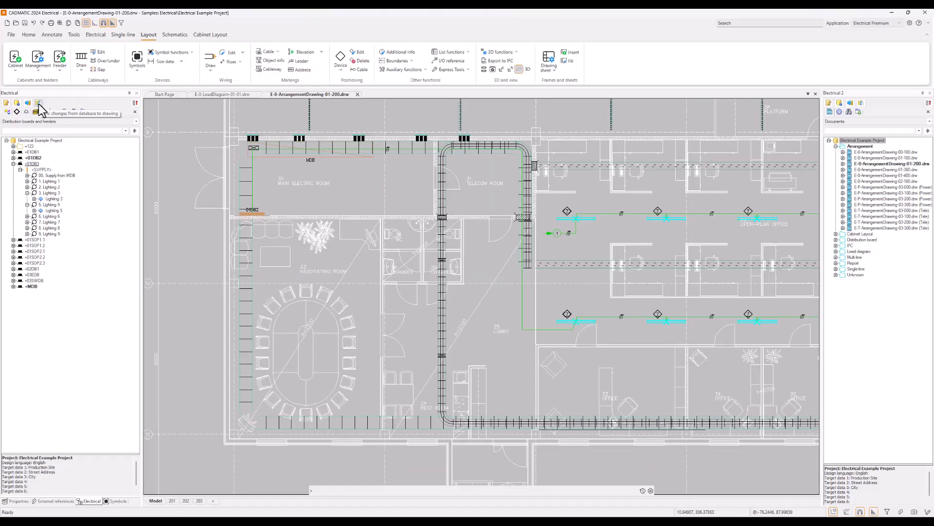
{"action": "key", "text": "ctrl+Tab"}
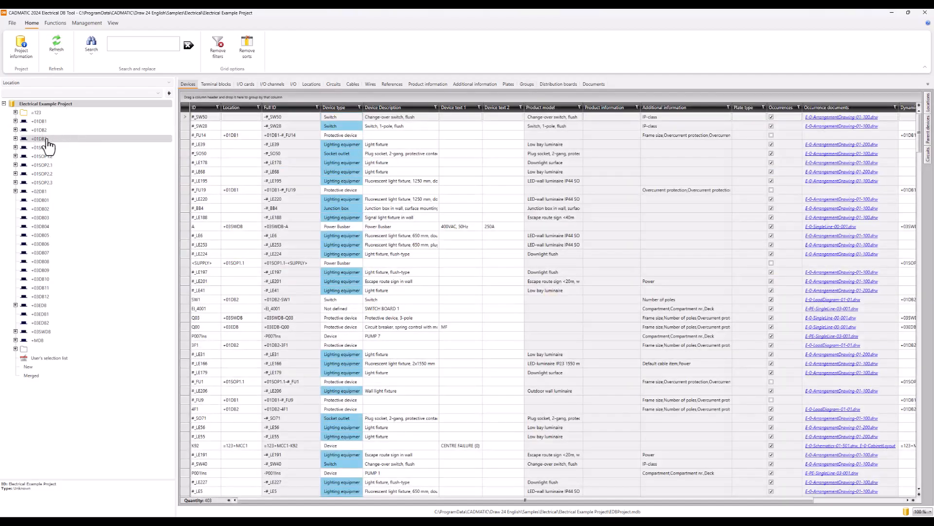
In the DB Tool, show only the +01DB3 devices and rename 05F1, 06F1 and 07F1 as 04F1, 05F1 and 06F1
{"action": "left_click", "coordinate": [53, 142]}
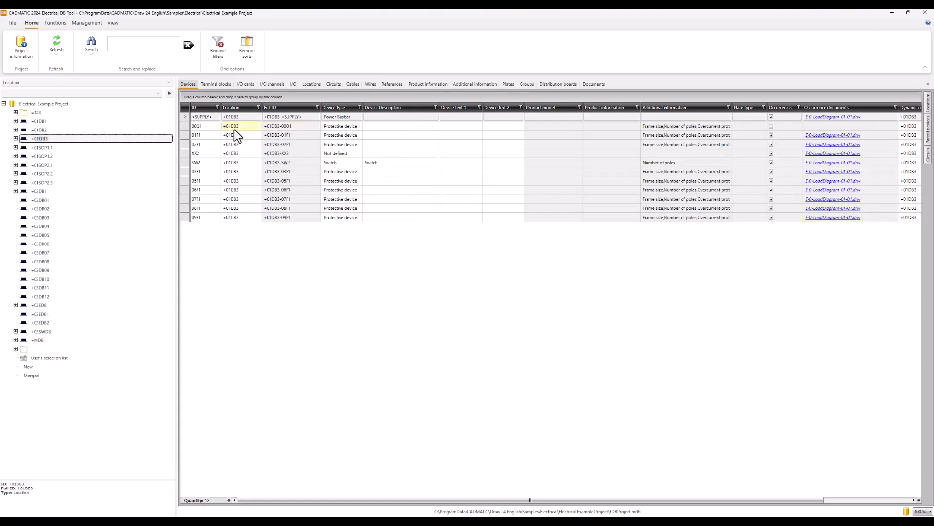
{"action": "left_click", "coordinate": [197, 182]}
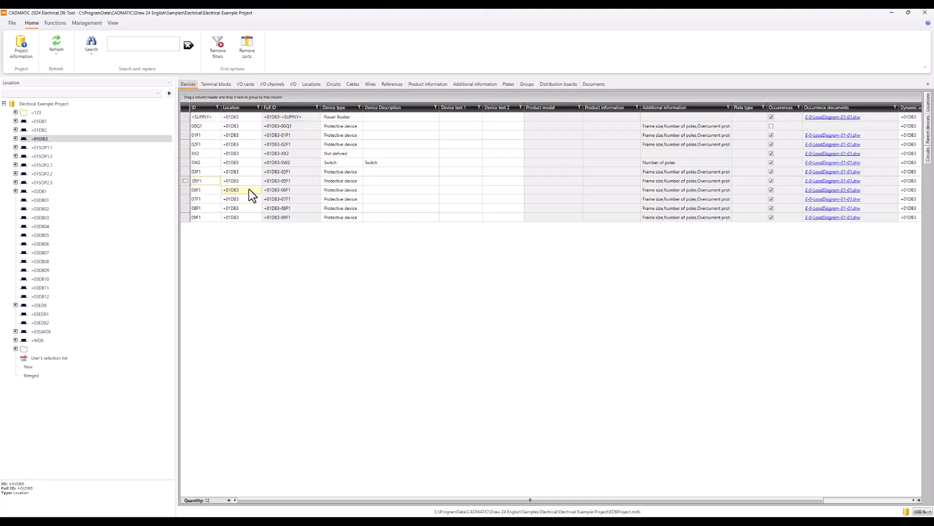
{"action": "key", "text": "Delete"}
{"action": "type", "text": "4"}
{"action": "left_click", "coordinate": [202, 190]}
{"action": "type", "text": "6"}
Rename protective device 08F1 as 07F1 and 09F1 as 08F1
{"action": "left_click", "coordinate": [200, 209]}
{"action": "key", "text": "BackSpace"}
{"action": "type", "text": "7"}
{"action": "left_click", "coordinate": [201, 218]}
{"action": "key", "text": "BackSpace"}
{"action": "key", "text": "Return"}
{"action": "key", "text": "Return"}
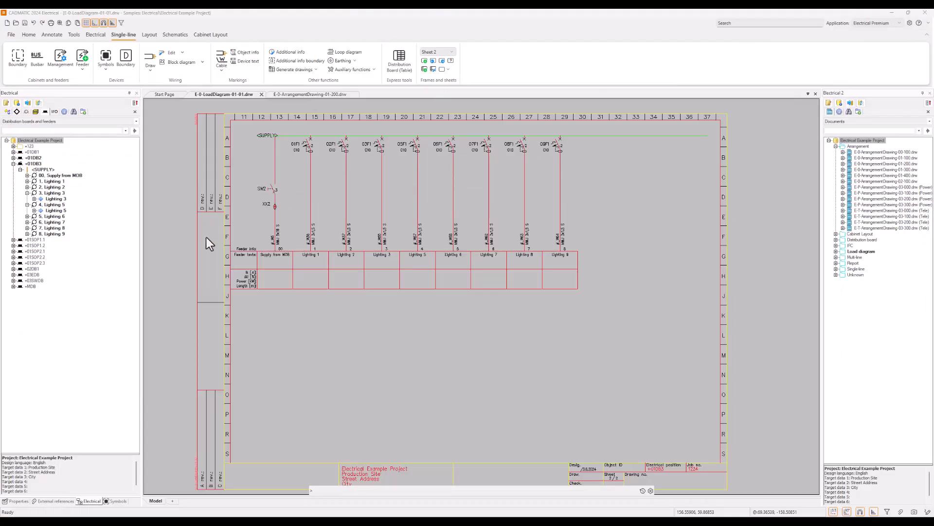
Sync the renamed device IDs from the database to the arrangement drawing and the load diagram
{"action": "left_click", "coordinate": [38, 103]}
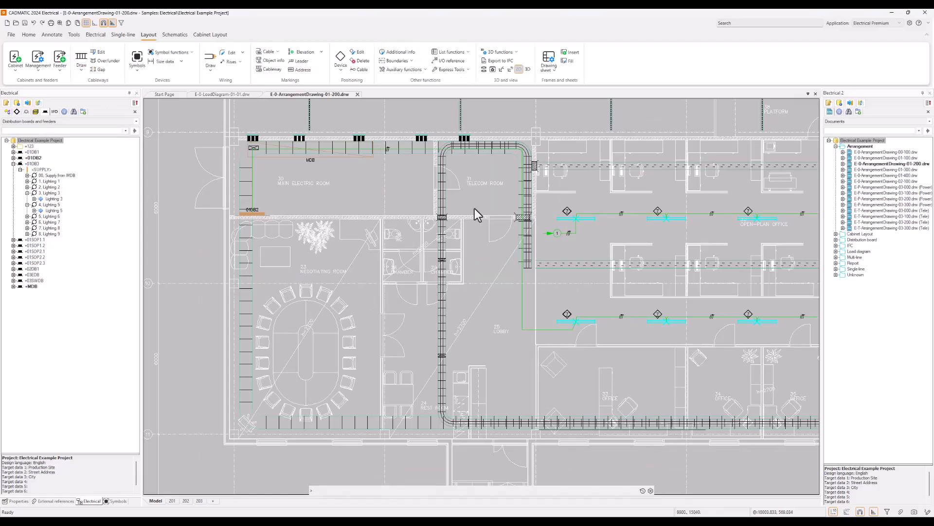
{"action": "key", "text": "ctrl+Tab"}
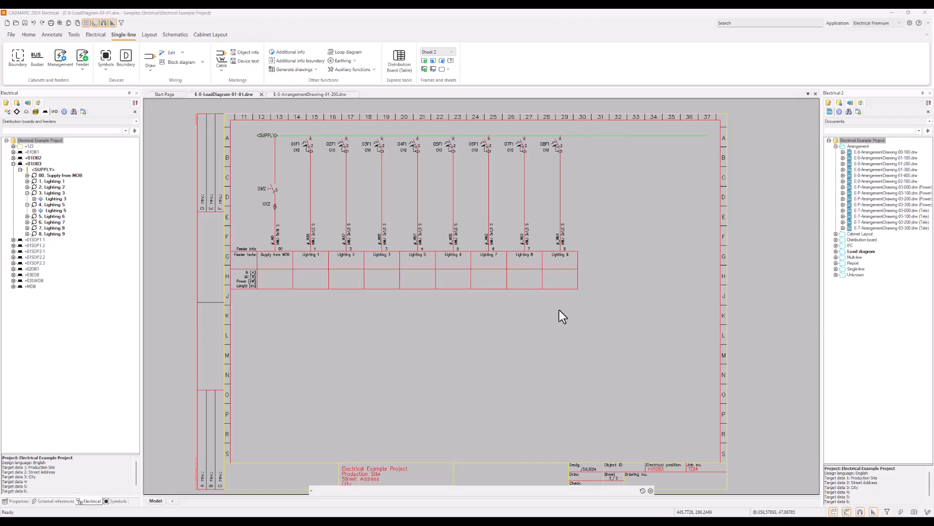
Insert a residual current breaker (RCBO) symbol from Protection switches at 353.5, 196 beyond the Lighting 9 feeder, keeping its default attributes
{"action": "left_click", "coordinate": [117, 501]}
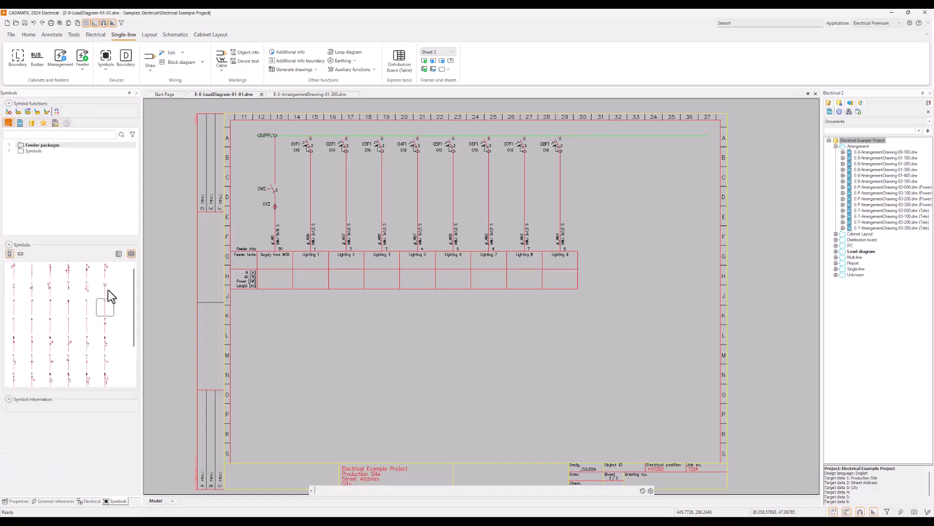
{"action": "left_click", "coordinate": [27, 151]}
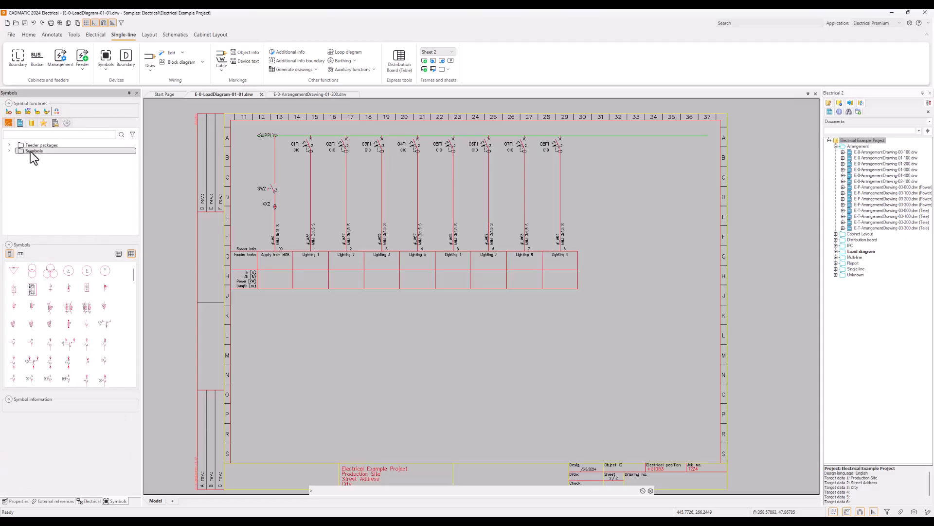
{"action": "left_click", "coordinate": [9, 151]}
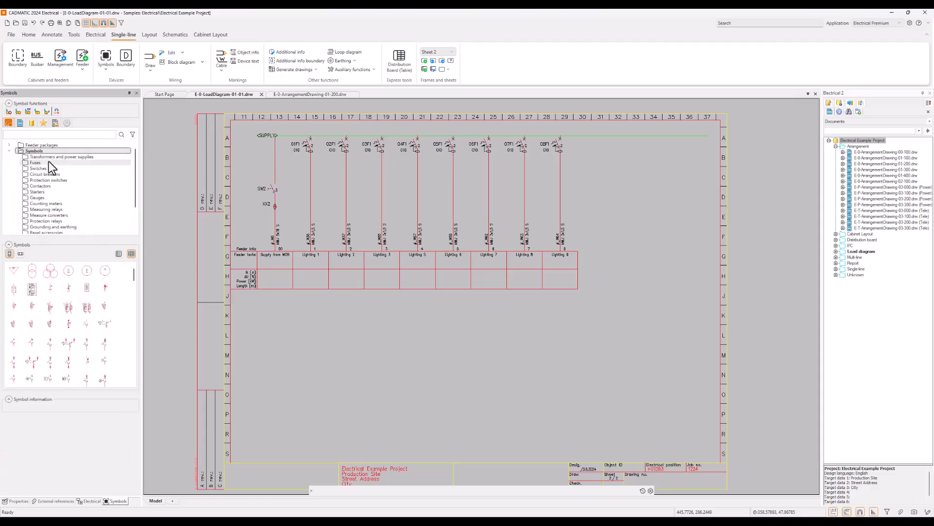
{"action": "left_click", "coordinate": [48, 162]}
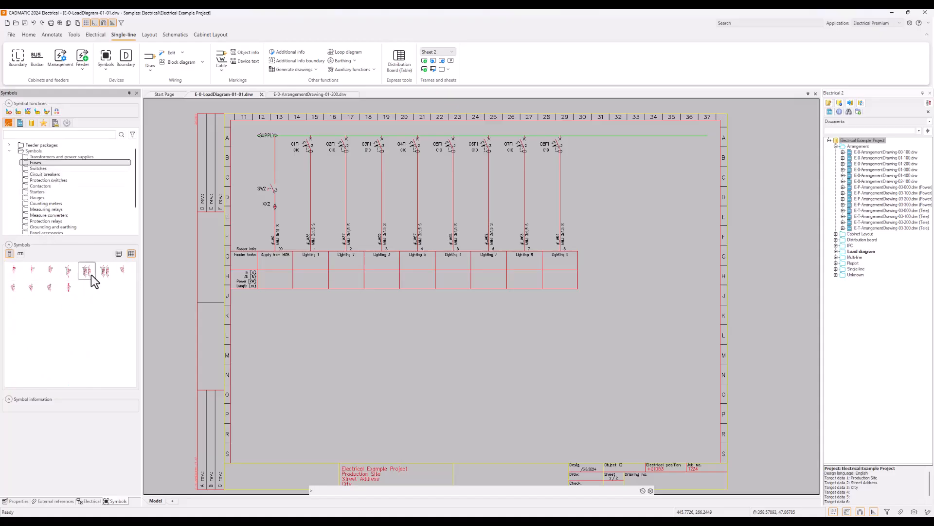
{"action": "left_click", "coordinate": [47, 174]}
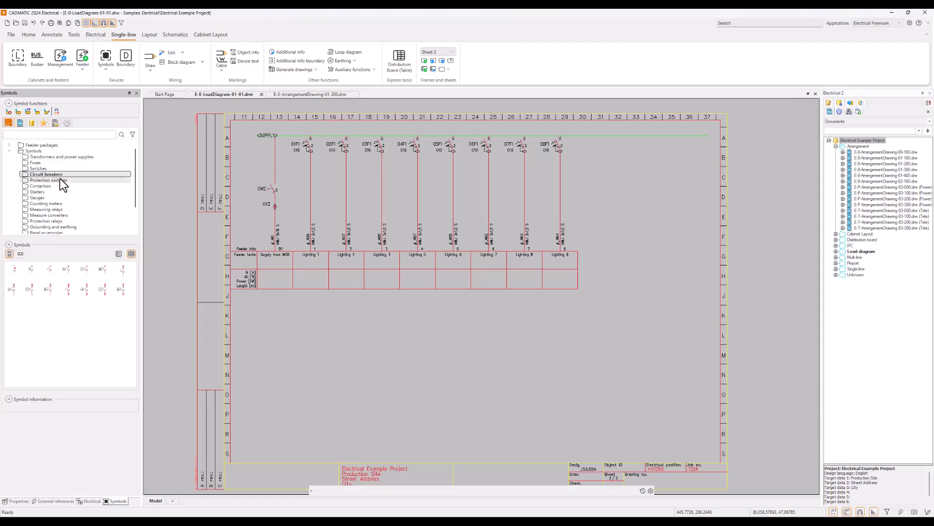
{"action": "left_click", "coordinate": [63, 180]}
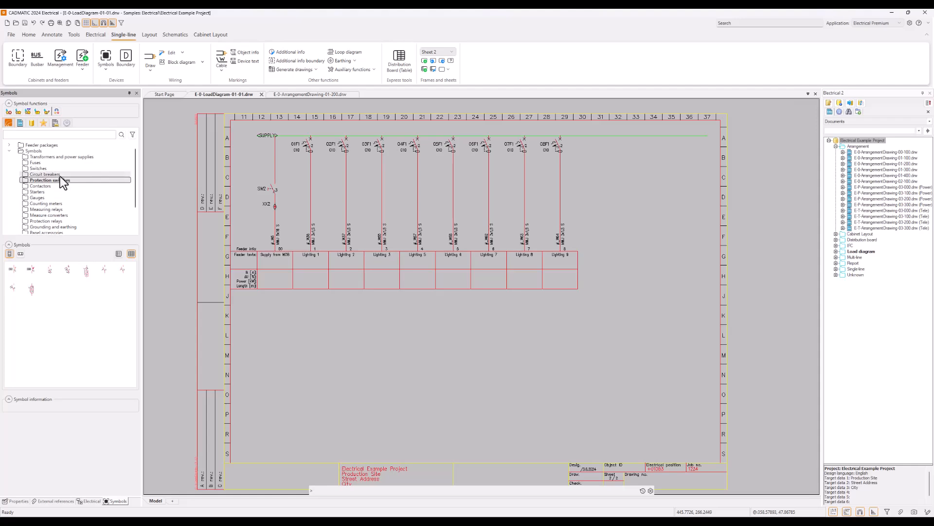
{"action": "mouse_move", "coordinate": [70, 276]}
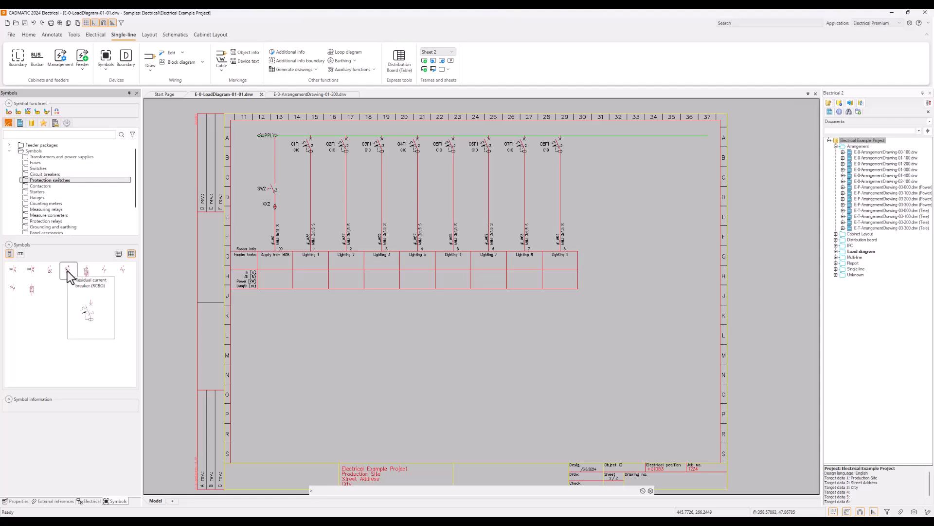
{"action": "left_click", "coordinate": [69, 271]}
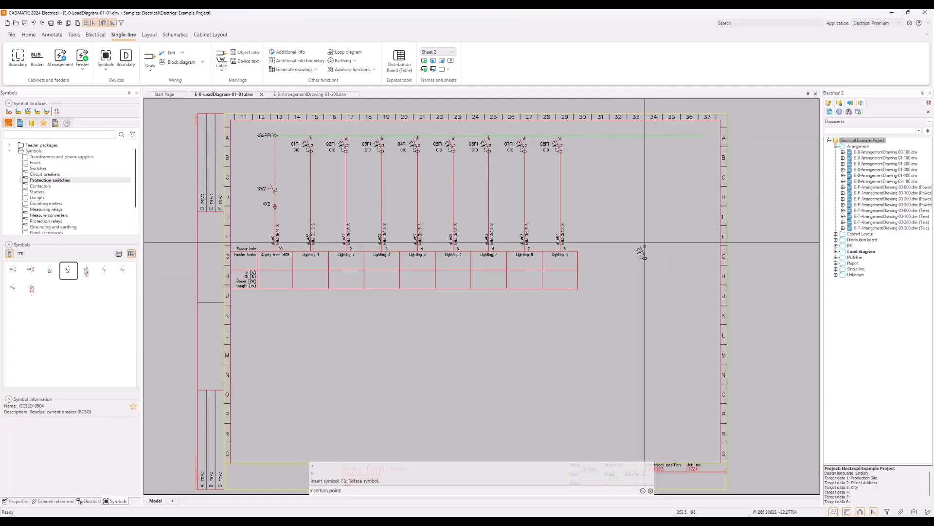
{"action": "left_click", "coordinate": [645, 243]}
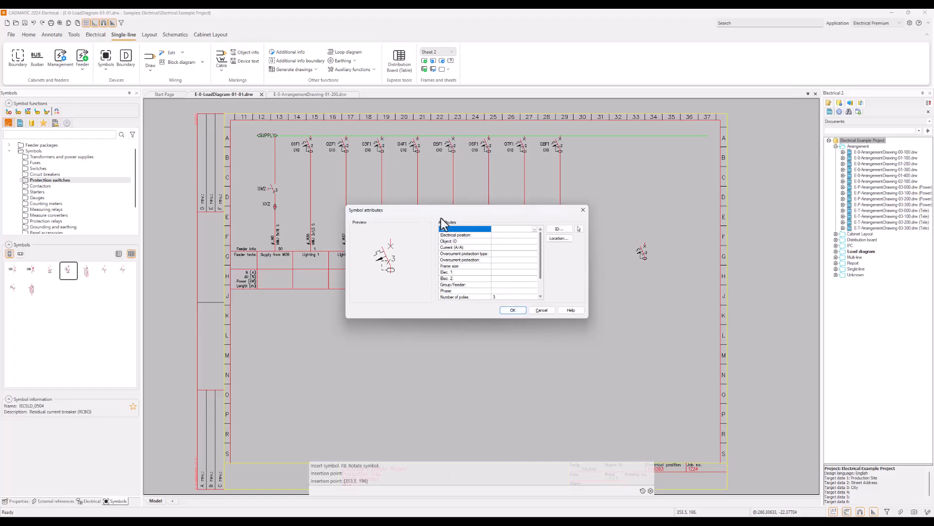
{"action": "left_click", "coordinate": [513, 310]}
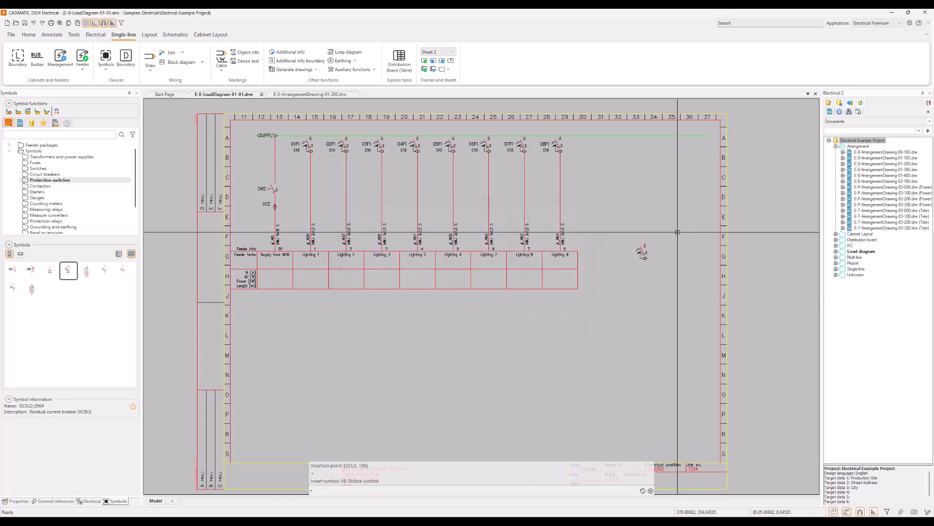
Move the new RCBO symbol up onto the supply busbar at 353.5, 280
{"action": "left_click", "coordinate": [645, 243]}
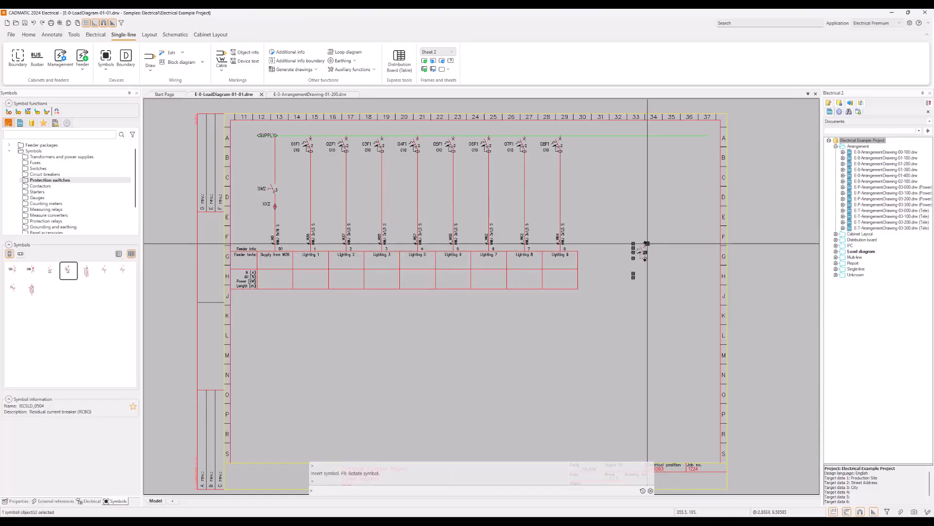
{"action": "left_click", "coordinate": [623, 136]}
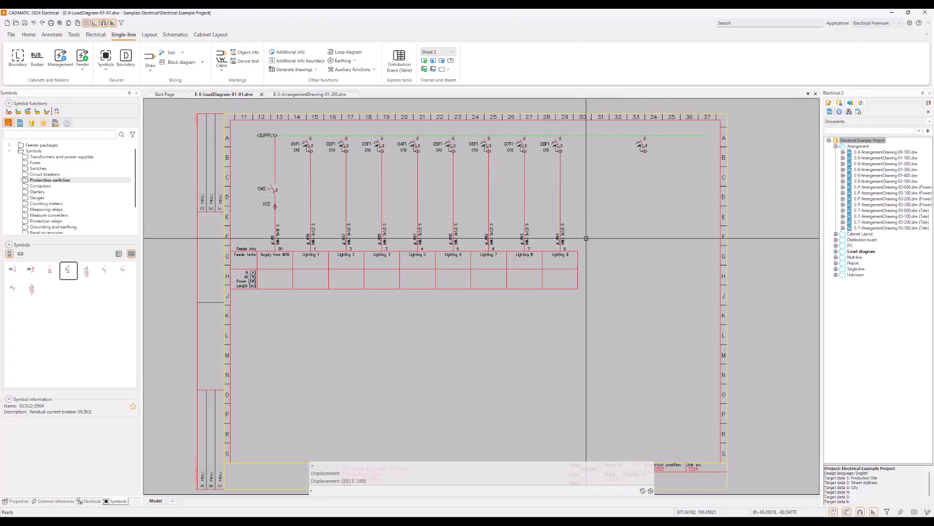
{"action": "left_click", "coordinate": [559, 198]}
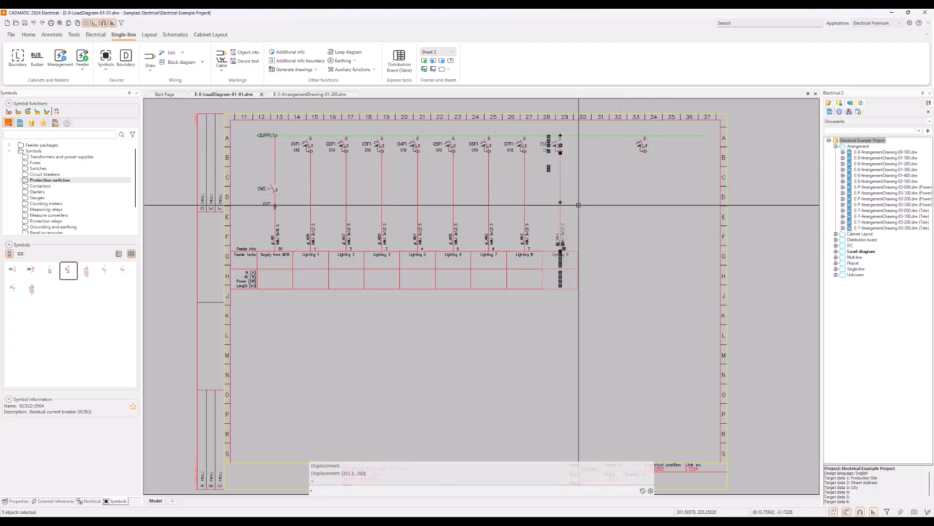
{"action": "key", "text": "Escape"}
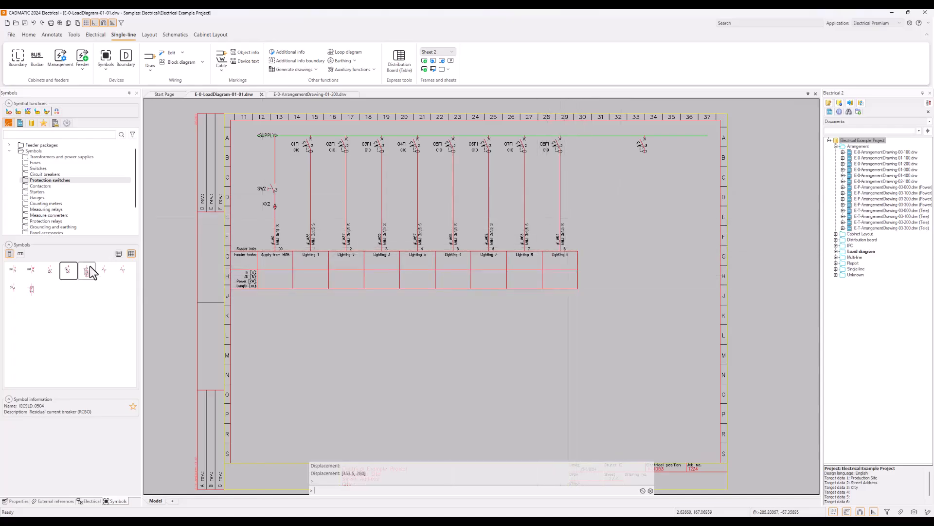
Insert a feeder info table symbol from Others at 353.5, 189 below the new RCBO, and open its properties
{"action": "scroll", "coordinate": [37, 195], "scroll_direction": "down", "scroll_amount": 2}
{"action": "left_click", "coordinate": [37, 231]}
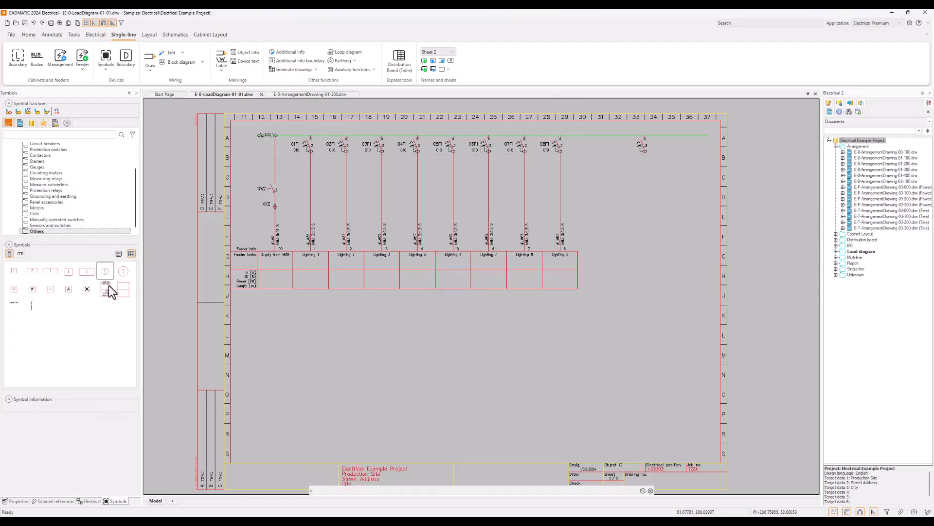
{"action": "mouse_move", "coordinate": [127, 288]}
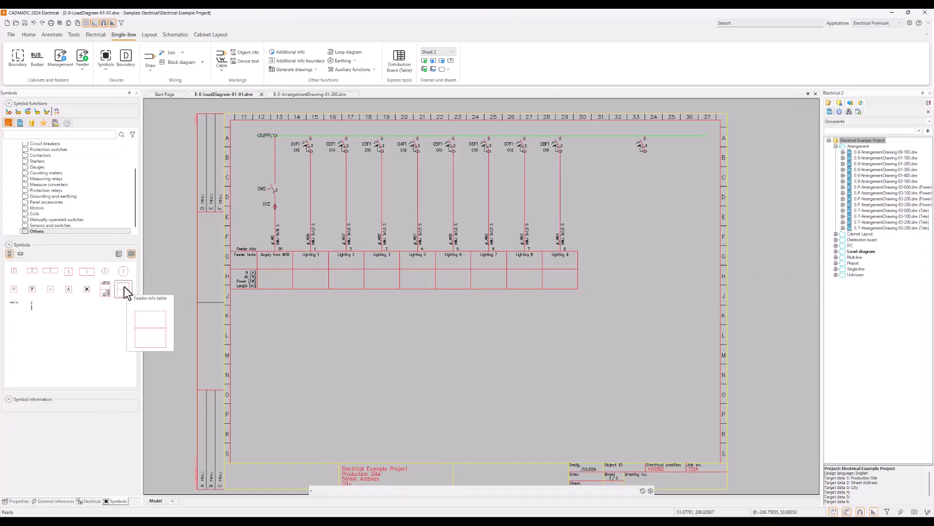
{"action": "left_click", "coordinate": [124, 286]}
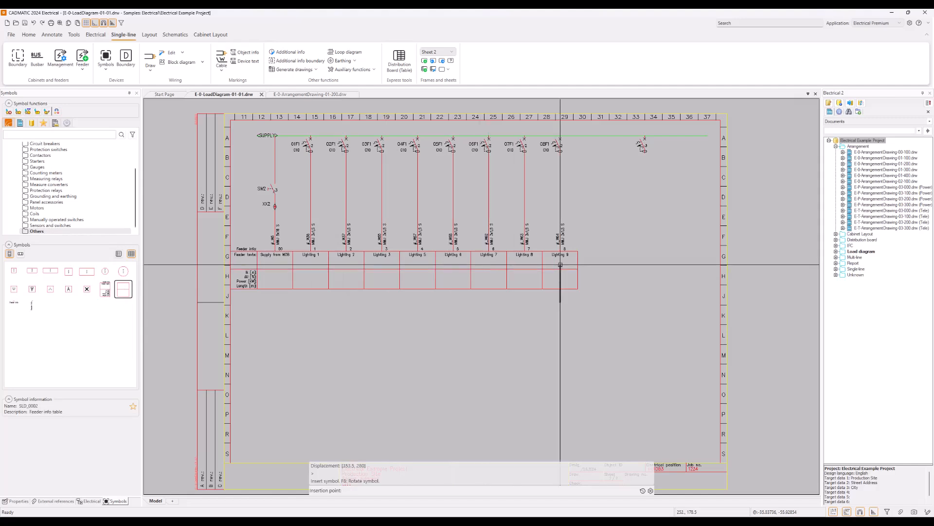
{"action": "left_click", "coordinate": [644, 251]}
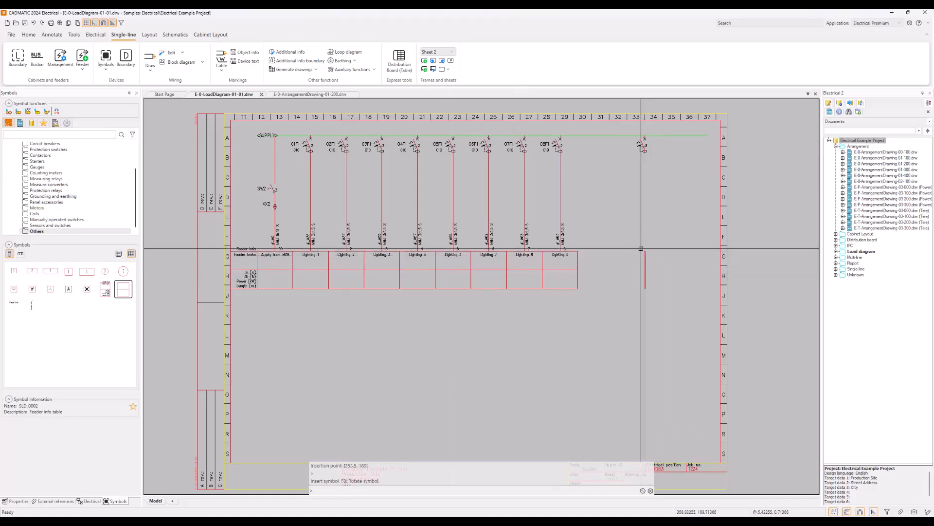
{"action": "key", "text": "Escape"}
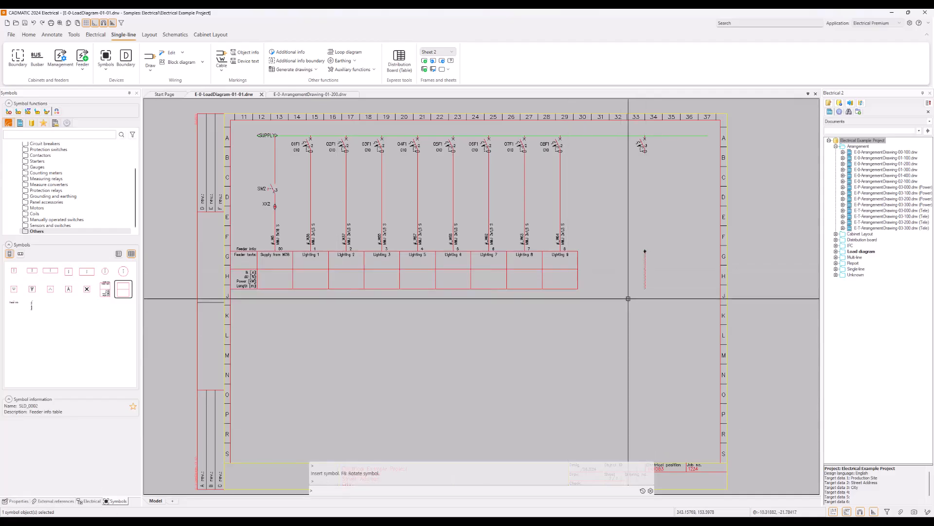
{"action": "left_click", "coordinate": [17, 501]}
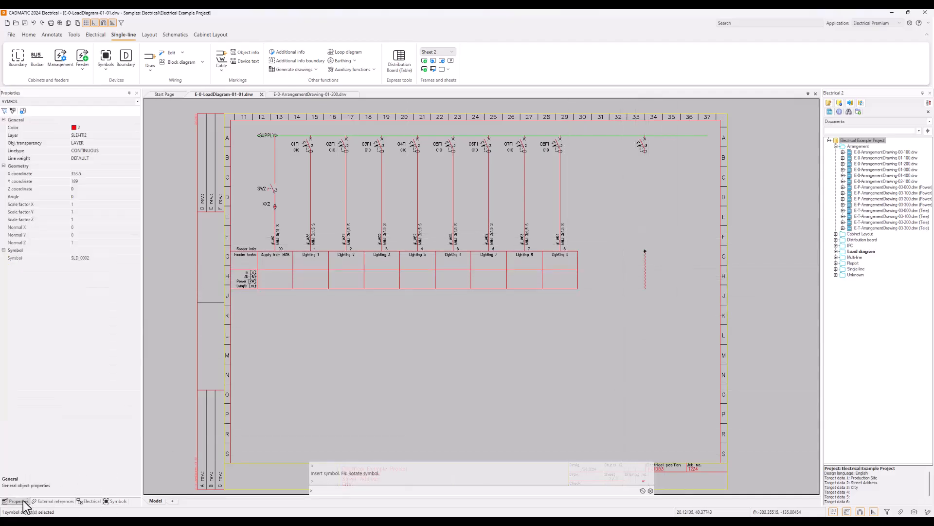
Try an X scale factor of 35 on the feeder info table symbol
{"action": "left_click", "coordinate": [88, 204]}
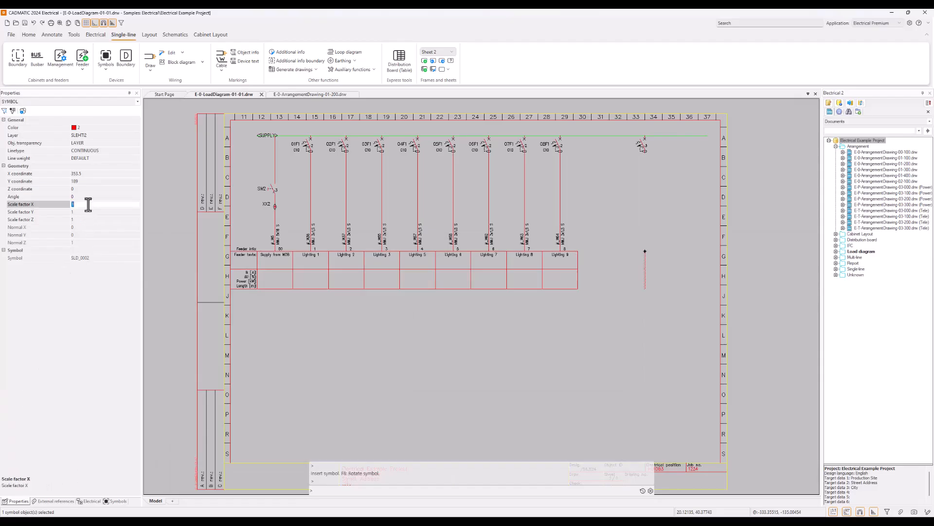
{"action": "type", "text": "35"}
{"action": "key", "text": "Tab"}
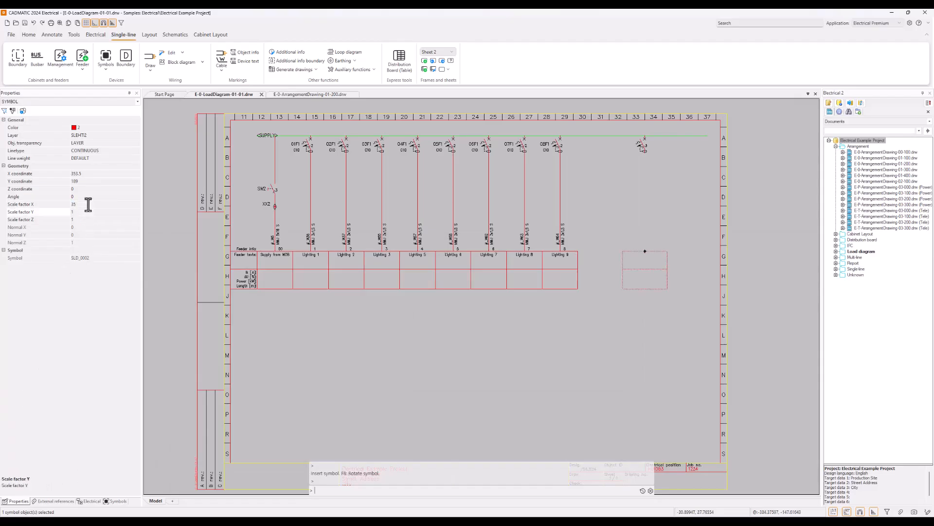
Set the feeder info table symbol's X scale factor to 30 and deselect it
{"action": "left_click", "coordinate": [95, 204]}
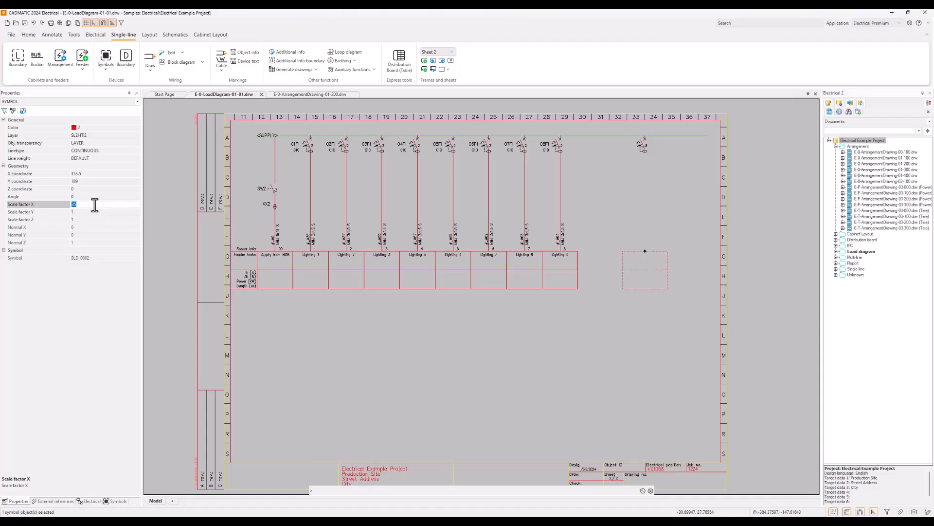
{"action": "type", "text": "30"}
{"action": "key", "text": "Return"}
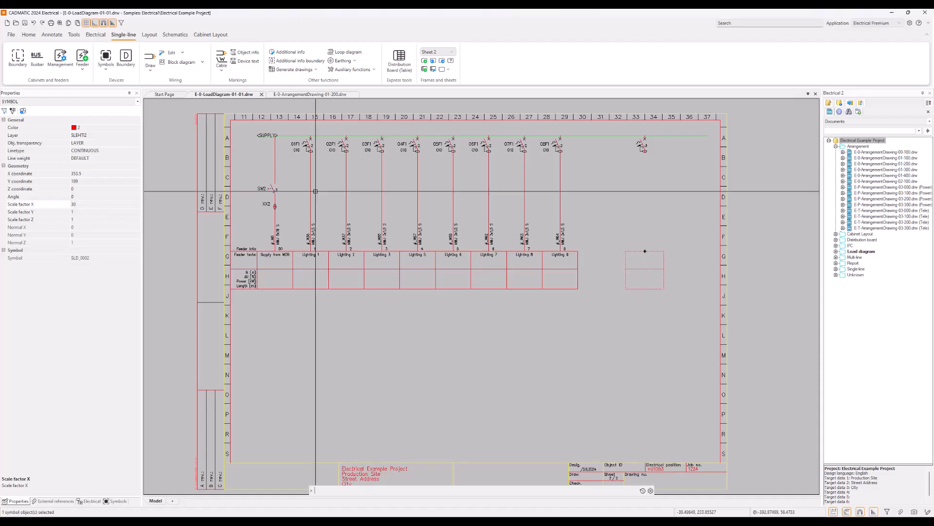
{"action": "key", "text": "Escape"}
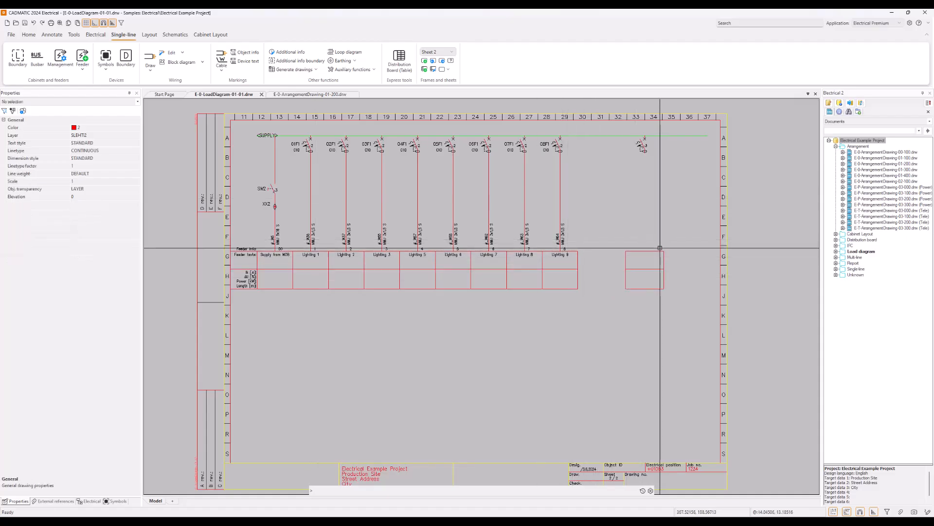
{"action": "left_click", "coordinate": [660, 248]}
{"action": "left_click", "coordinate": [655, 256]}
{"action": "left_click", "coordinate": [646, 251]}
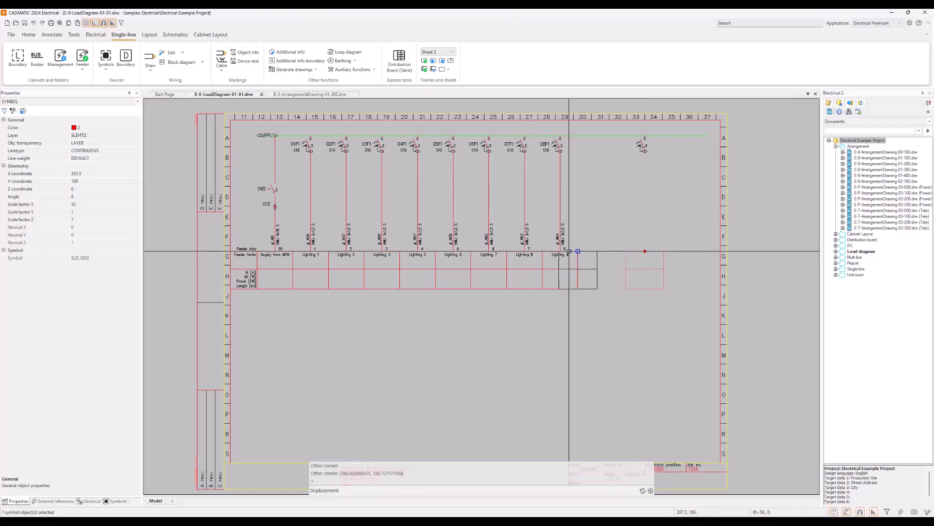
{"action": "key", "text": "Escape"}
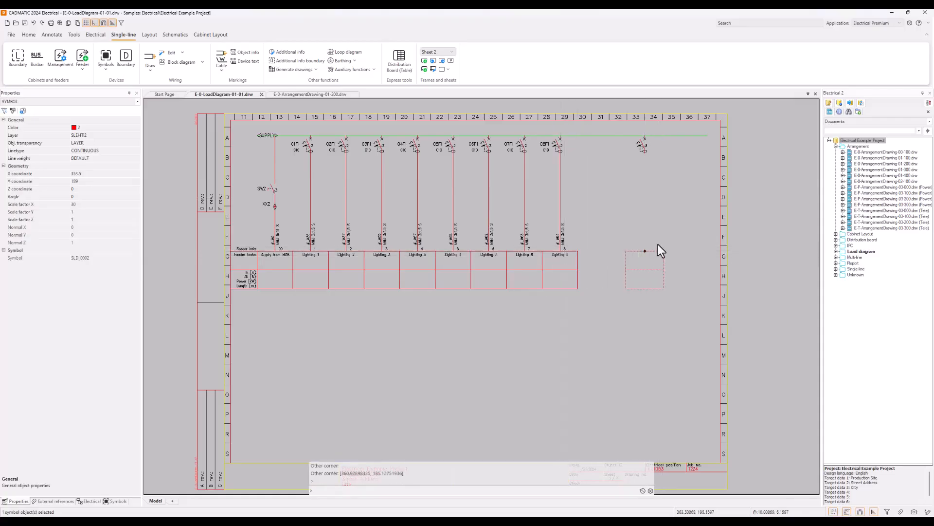
{"action": "key", "text": "Escape"}
Turn group selection off and check the X scale factor of the Lighting 9 feeder info table
{"action": "middle_click_drag", "start_coordinate": [658, 243], "coordinate": [611, 289]}
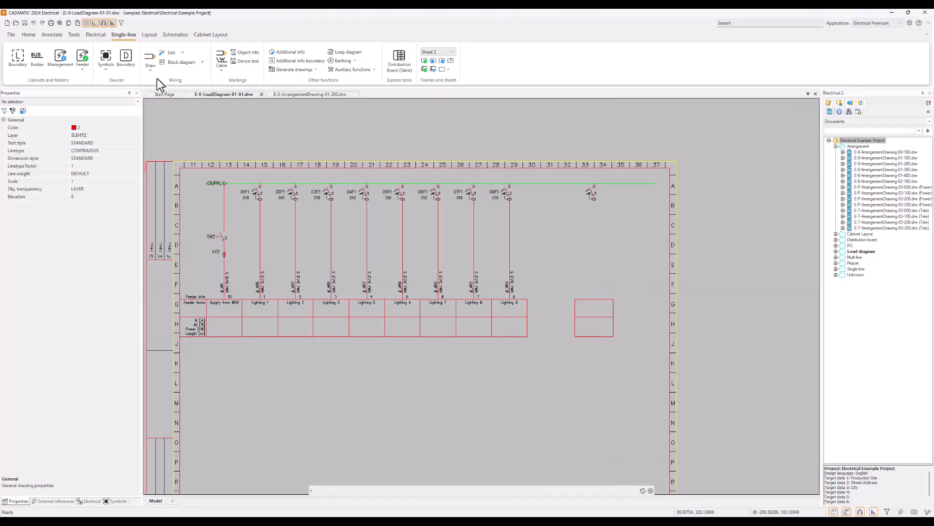
{"action": "left_click", "coordinate": [77, 36]}
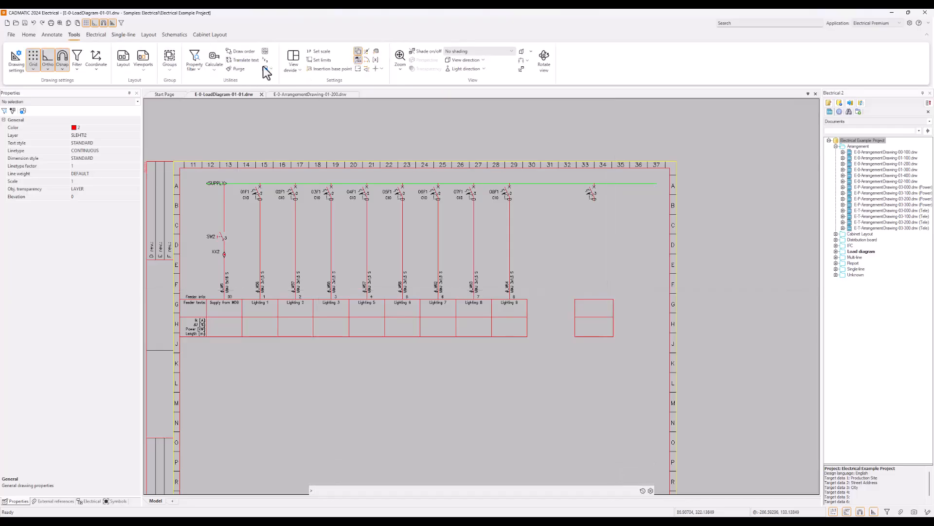
{"action": "left_click", "coordinate": [169, 69]}
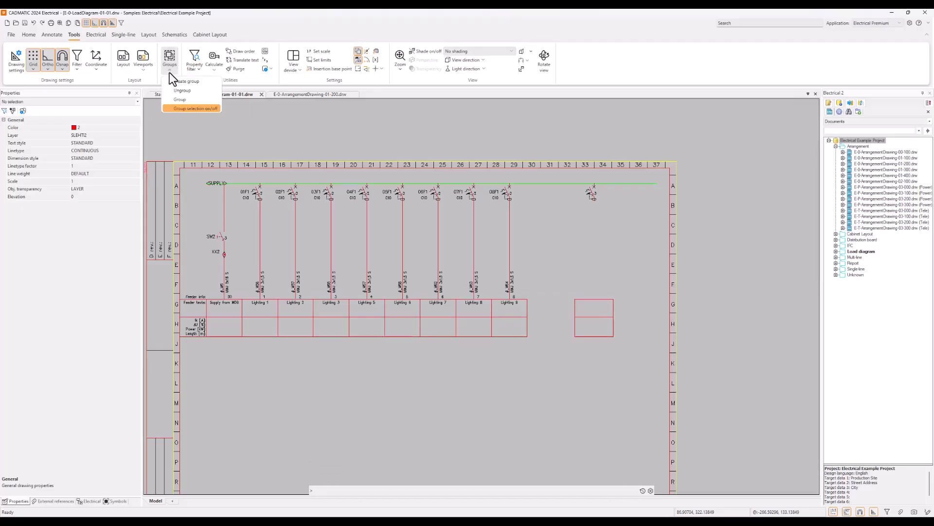
{"action": "left_click", "coordinate": [192, 106]}
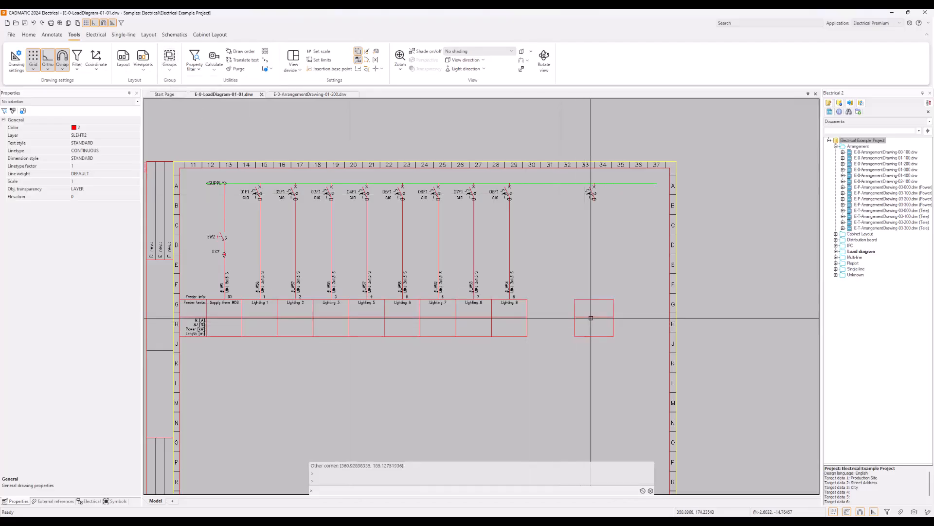
{"action": "left_click", "coordinate": [521, 319]}
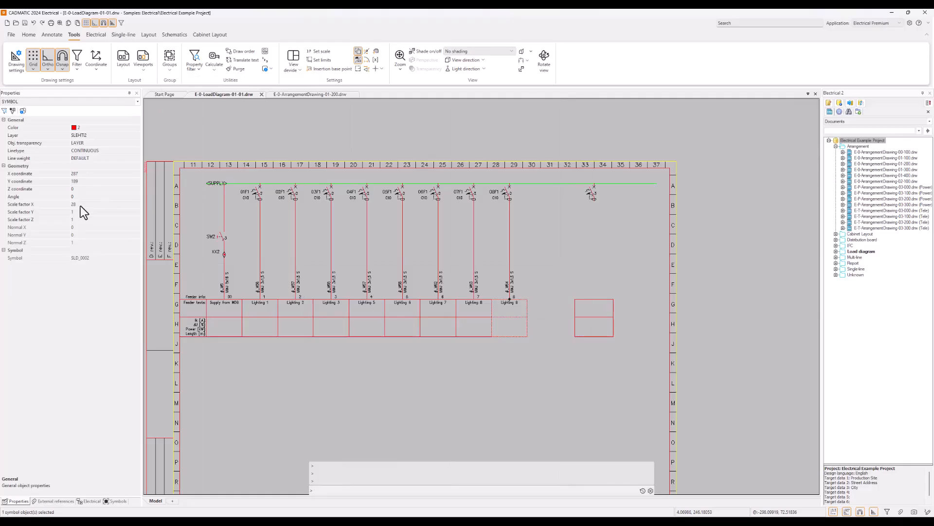
Turn group selection back on and set the new feeder info table symbol's X scale factor to 28
{"action": "left_click", "coordinate": [174, 72]}
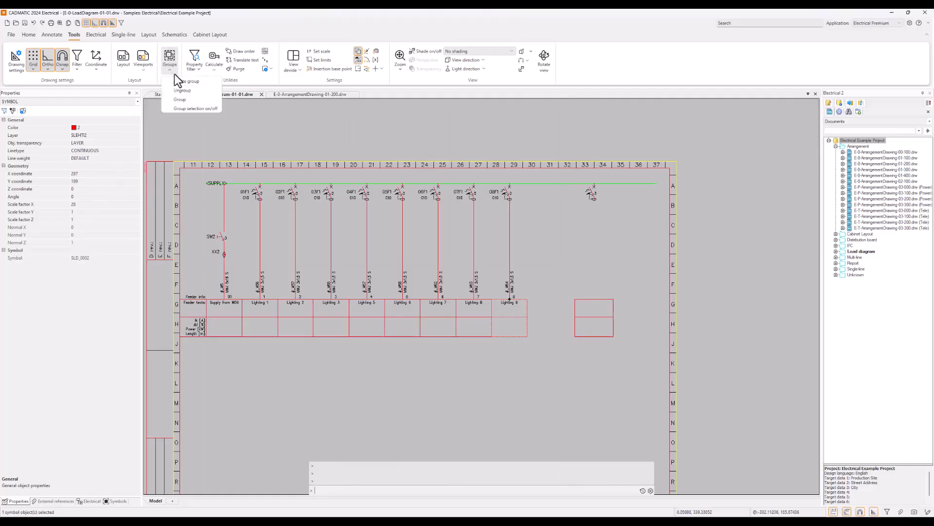
{"action": "left_click", "coordinate": [187, 108]}
{"action": "left_click", "coordinate": [584, 301]}
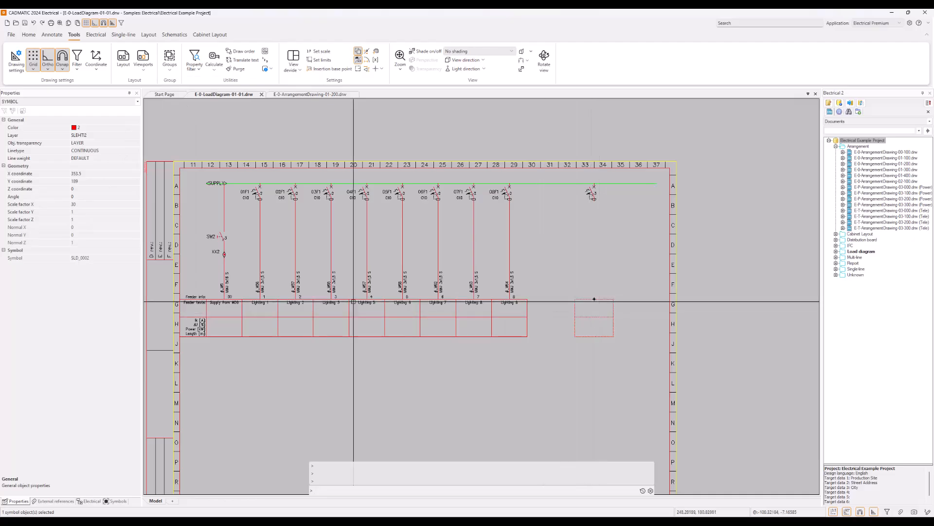
{"action": "left_click", "coordinate": [86, 205]}
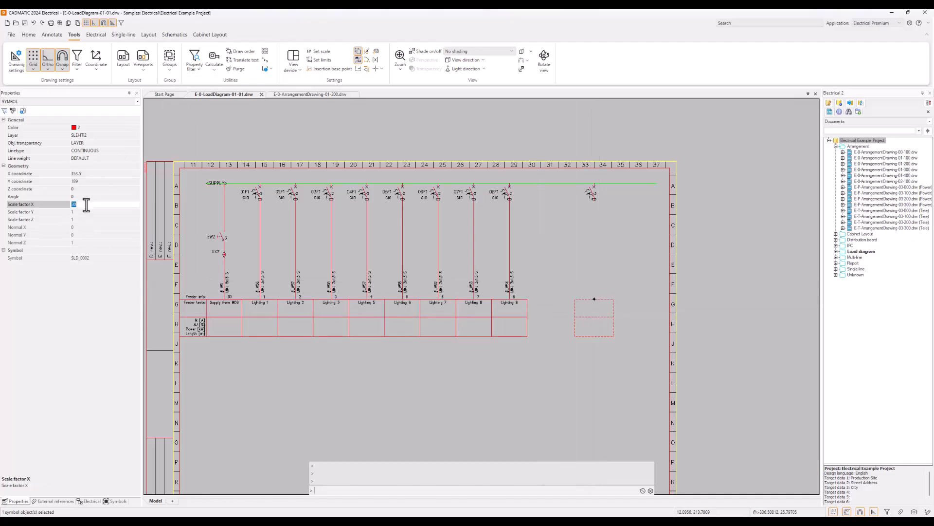
{"action": "type", "text": "8"}
{"action": "key", "text": "Return"}
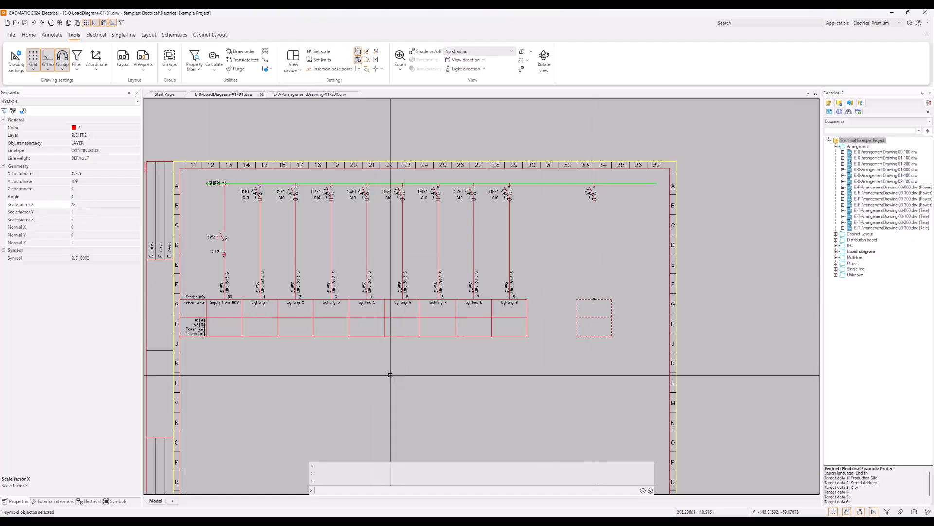
{"action": "key", "text": "Escape"}
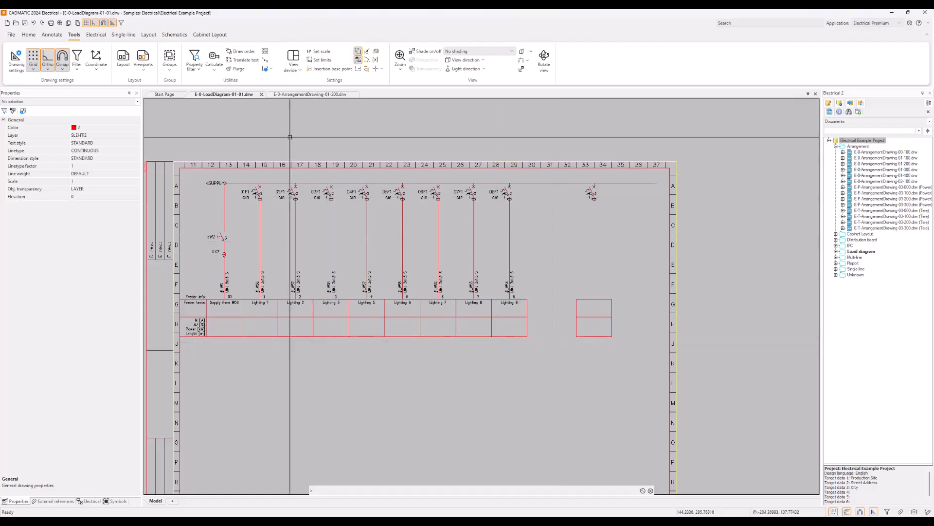
Insert the horizontal feeder info symbol SLD_0003 at 353.5, 189 on the new feeder info table
{"action": "left_click", "coordinate": [117, 501]}
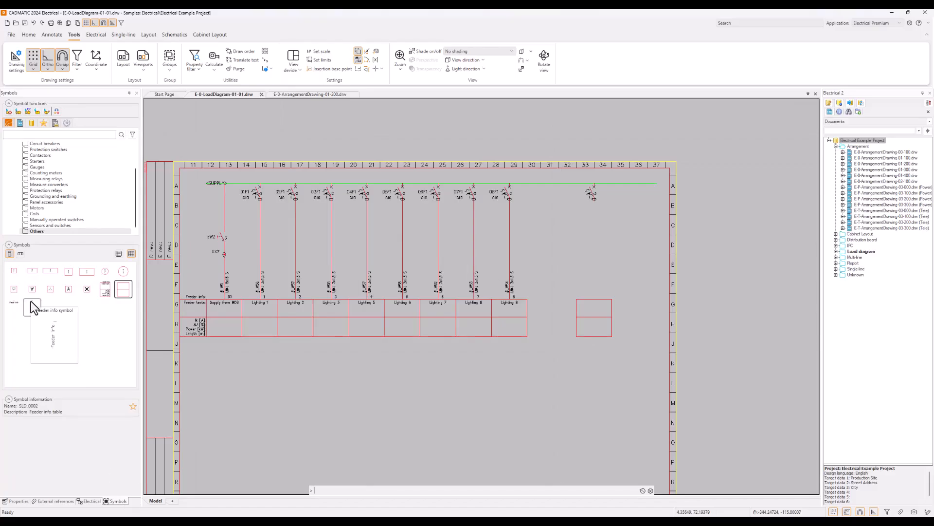
{"action": "mouse_move", "coordinate": [17, 306]}
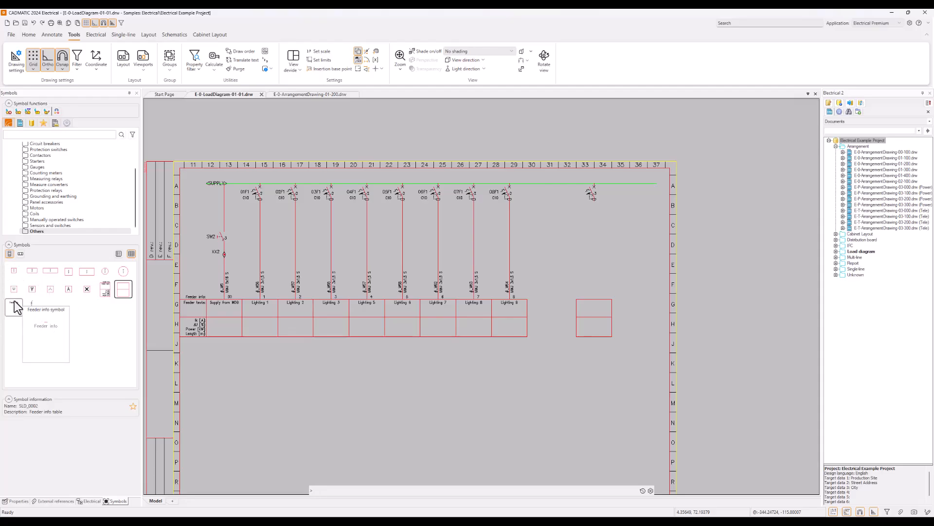
{"action": "left_click", "coordinate": [17, 307]}
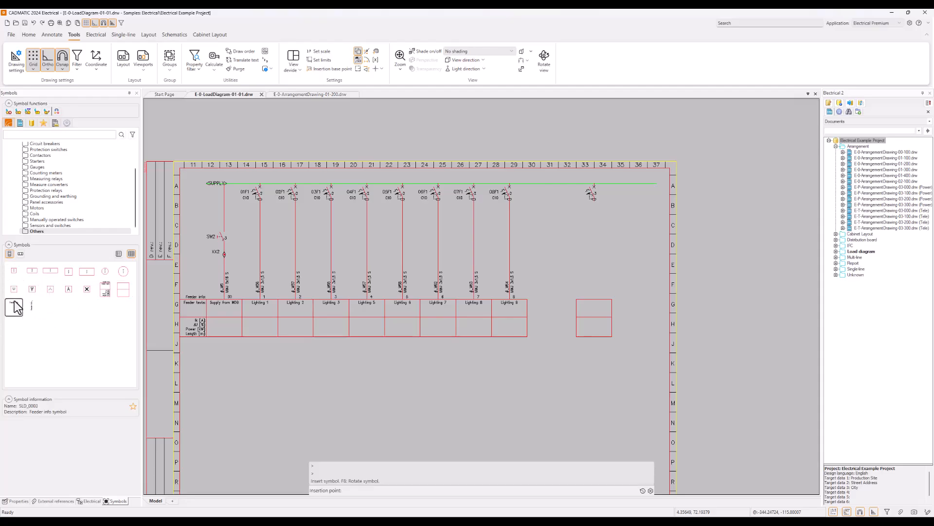
{"action": "left_click", "coordinate": [594, 299]}
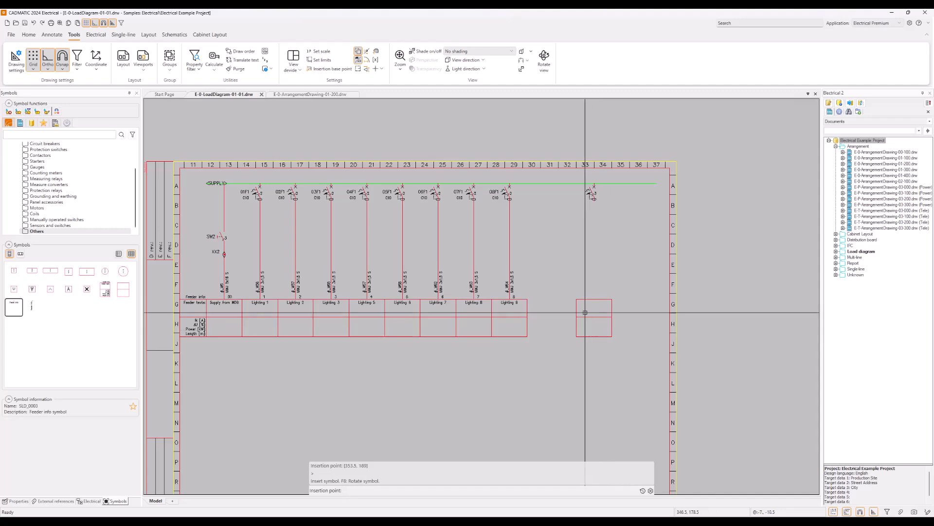
{"action": "key", "text": "Escape"}
Select the new feeder info symbol and examine where its text positions lie in and above the table
{"action": "left_click", "coordinate": [610, 309]}
{"action": "left_click", "coordinate": [580, 281]}
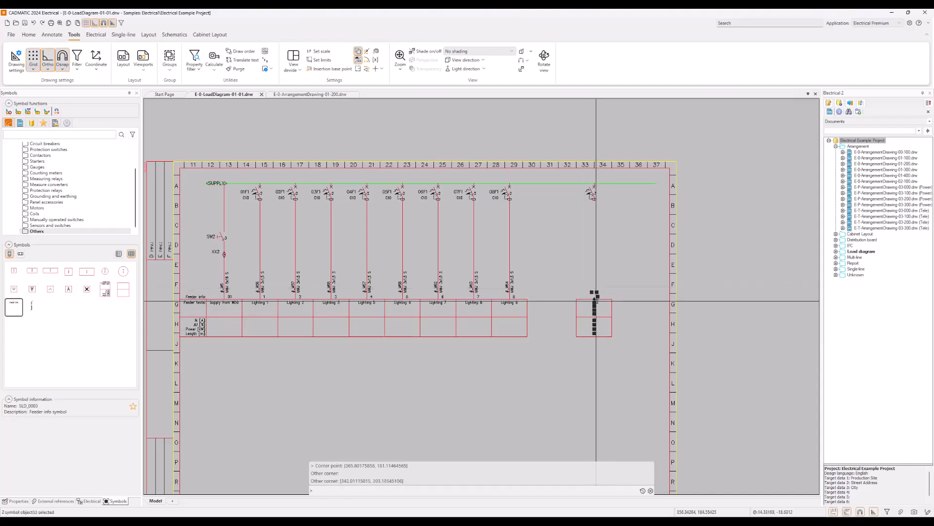
{"action": "scroll", "coordinate": [594, 300], "scroll_direction": "up", "scroll_amount": 3}
{"action": "right_click", "coordinate": [595, 298]}
{"action": "left_click", "coordinate": [582, 300]}
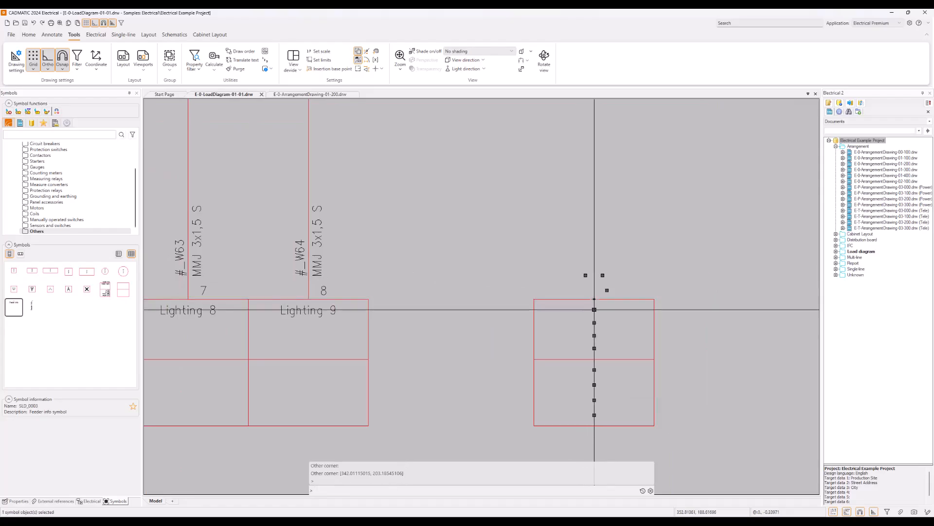
{"action": "key", "text": "Escape"}
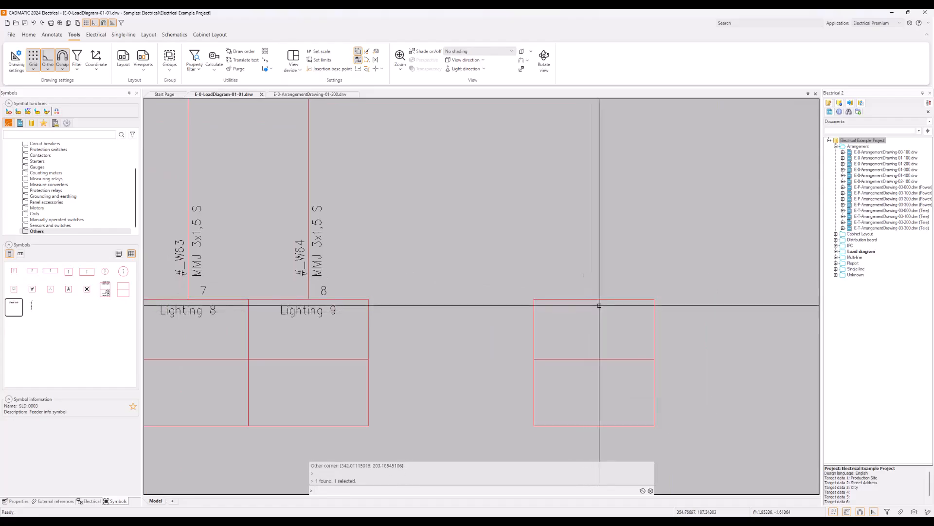
{"action": "left_click_drag", "start_coordinate": [631, 330], "coordinate": [568, 254]}
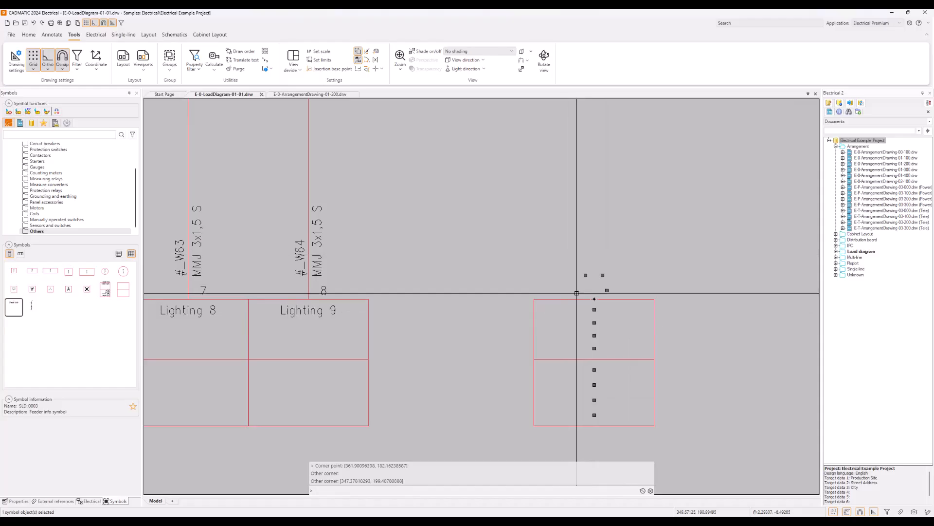
{"action": "scroll", "coordinate": [564, 281], "scroll_direction": "down", "scroll_amount": 4}
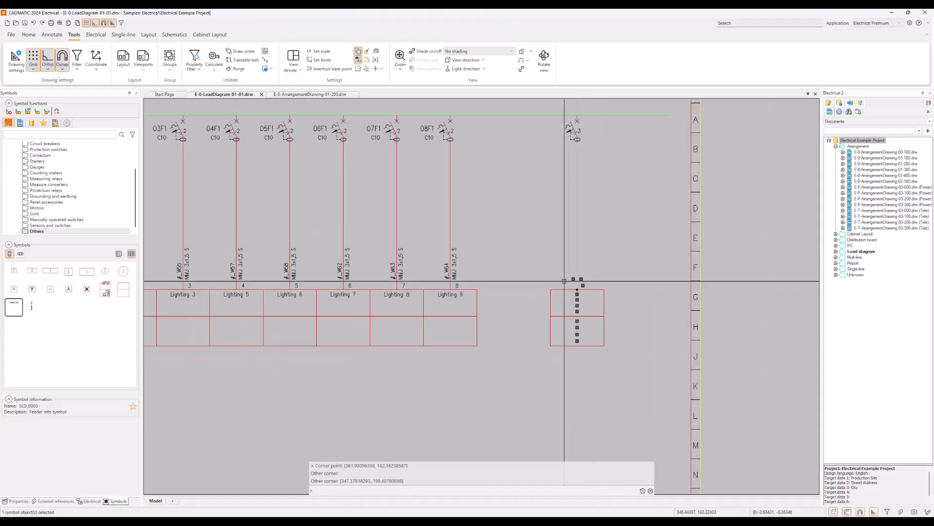
{"action": "key", "text": "Escape"}
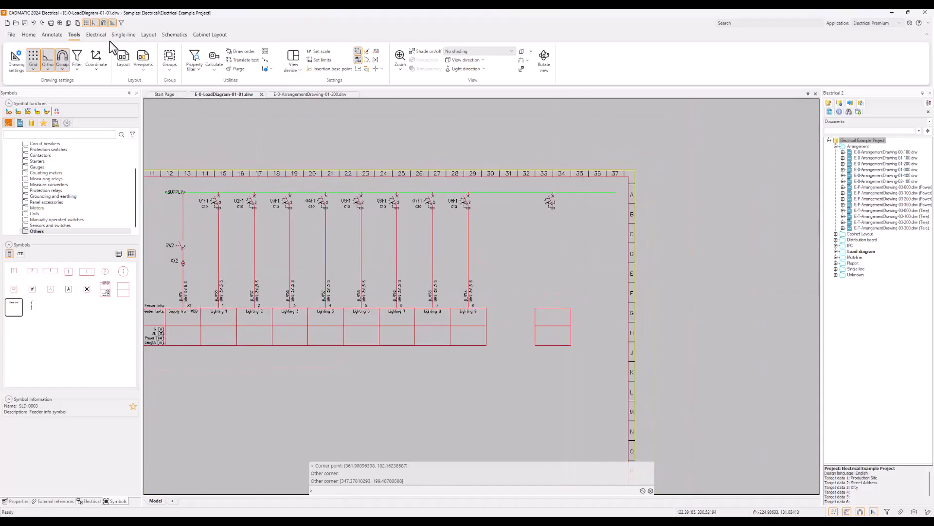
Turn group selection off and inspect the properties of the 08F1 feeder's wiring line
{"action": "left_click", "coordinate": [170, 69]}
{"action": "left_click", "coordinate": [194, 106]}
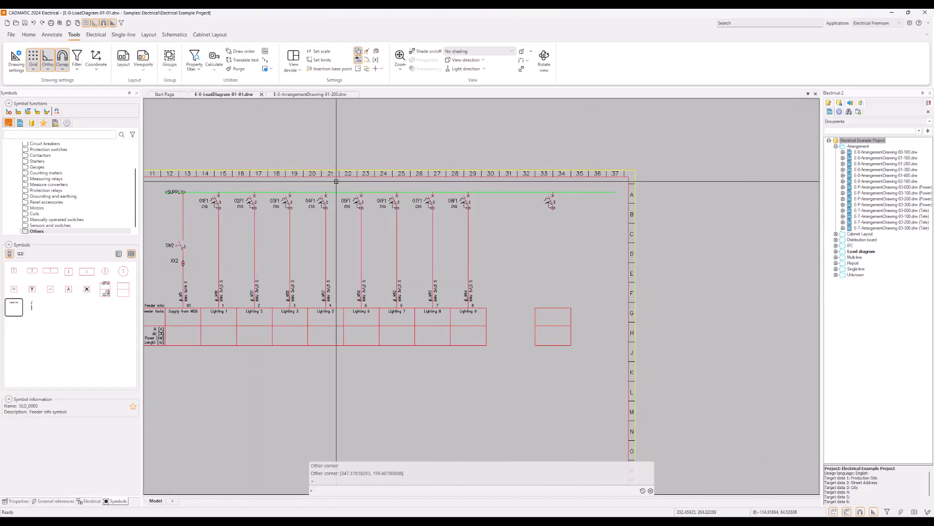
{"action": "left_click_drag", "start_coordinate": [465, 242], "coordinate": [486, 259]}
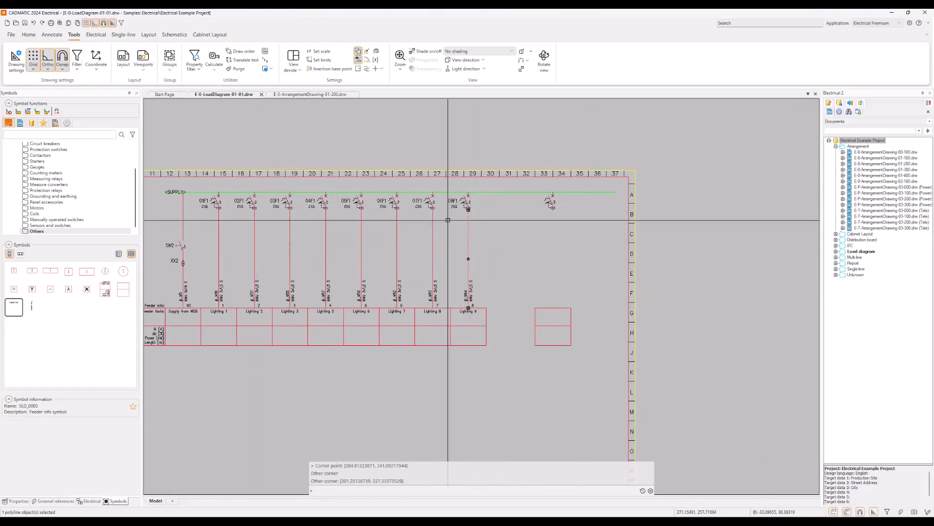
{"action": "left_click", "coordinate": [16, 501]}
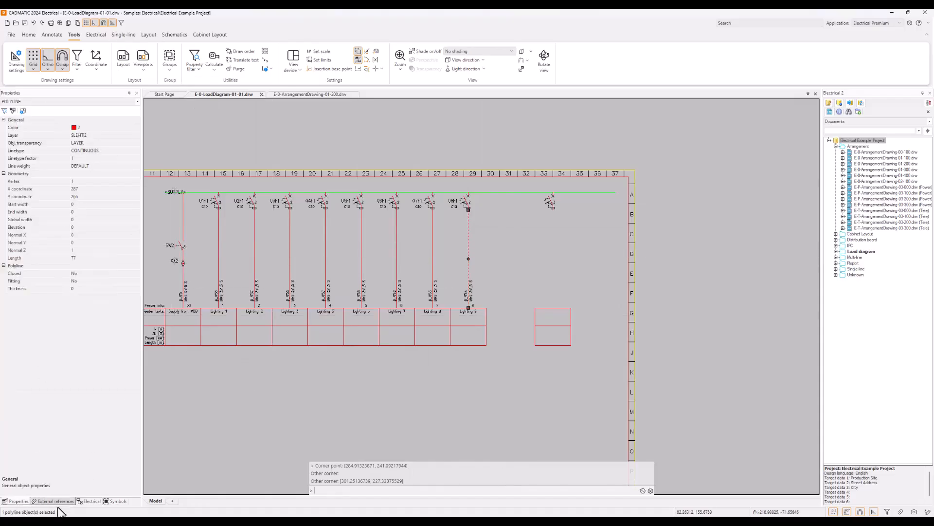
{"action": "left_click", "coordinate": [90, 501]}
{"action": "right_click", "coordinate": [478, 237]}
{"action": "left_click", "coordinate": [492, 241]}
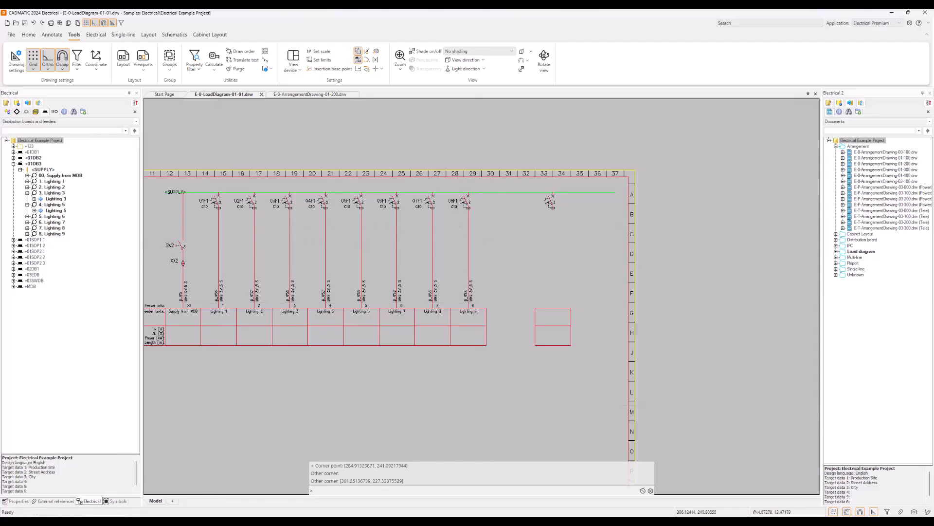
Draw a vertical line from the new RCBO's lower connection point to the feeder info table at 353.5, 189
{"action": "left_click", "coordinate": [30, 35]}
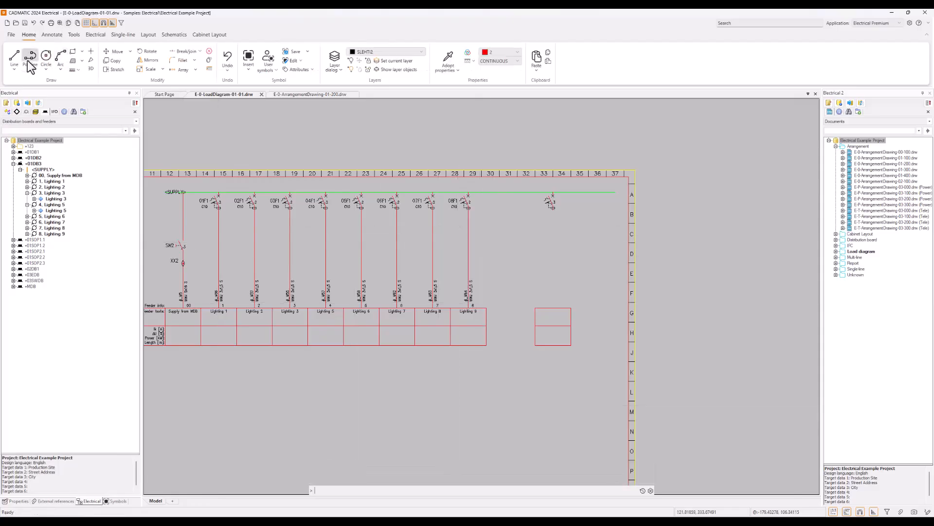
{"action": "left_click", "coordinate": [14, 58]}
{"action": "left_click", "coordinate": [553, 210]}
{"action": "left_click", "coordinate": [553, 307]}
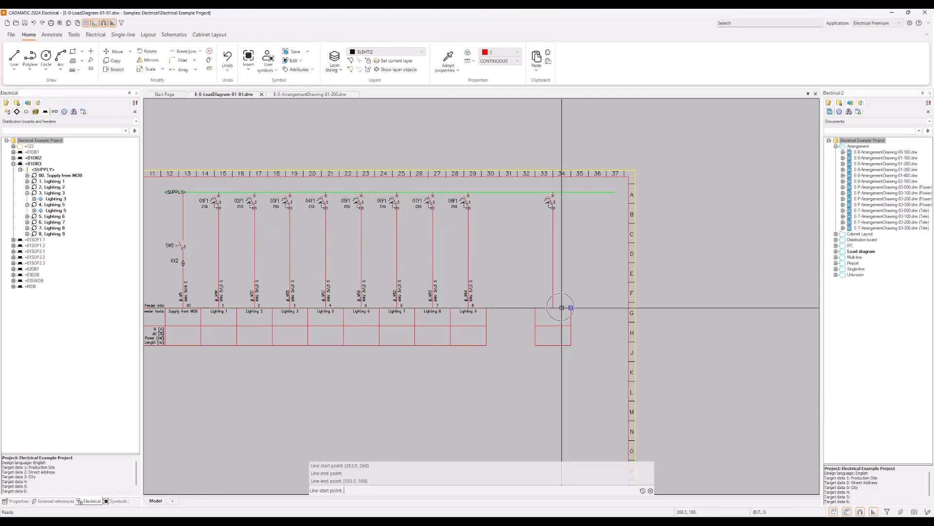
{"action": "key", "text": "Escape"}
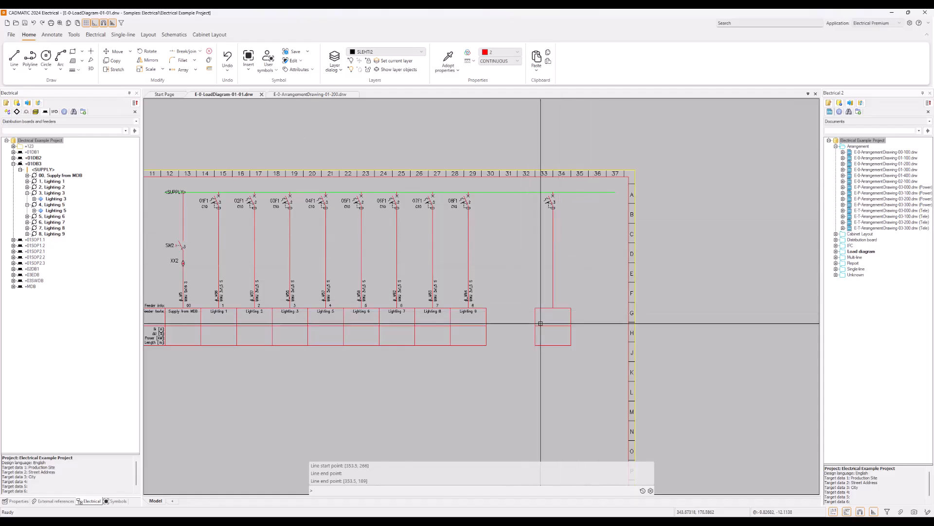
Turn group selection back on and test it with a selection window across the 08F1 feeder line
{"action": "left_click", "coordinate": [128, 34]}
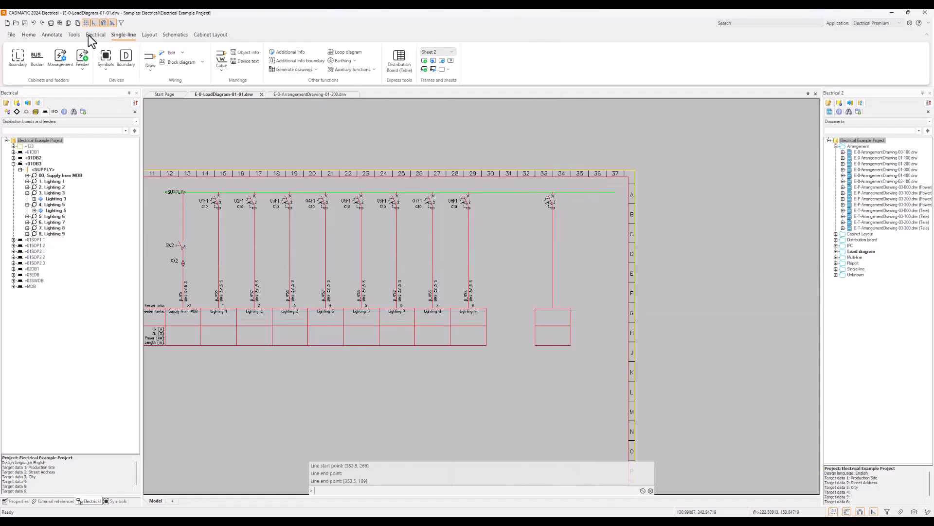
{"action": "left_click", "coordinate": [74, 34]}
{"action": "left_click", "coordinate": [168, 73]}
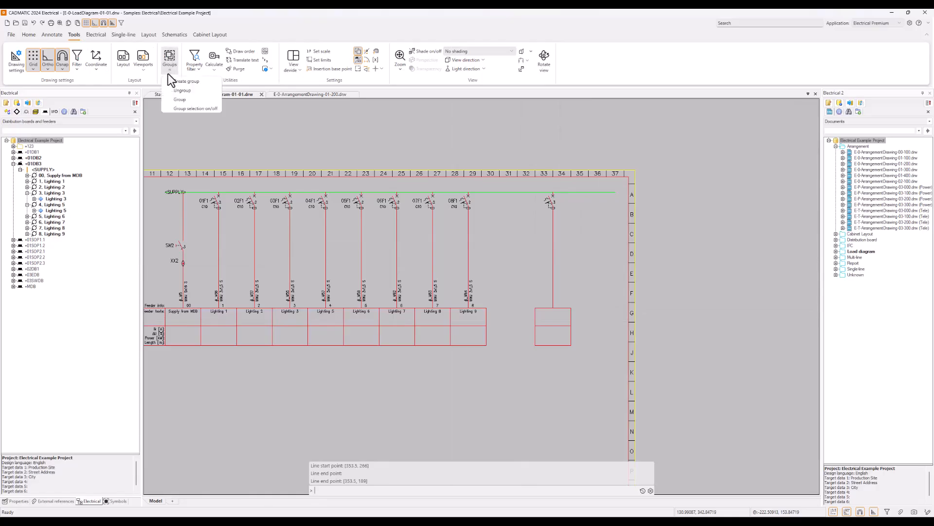
{"action": "left_click", "coordinate": [180, 107]}
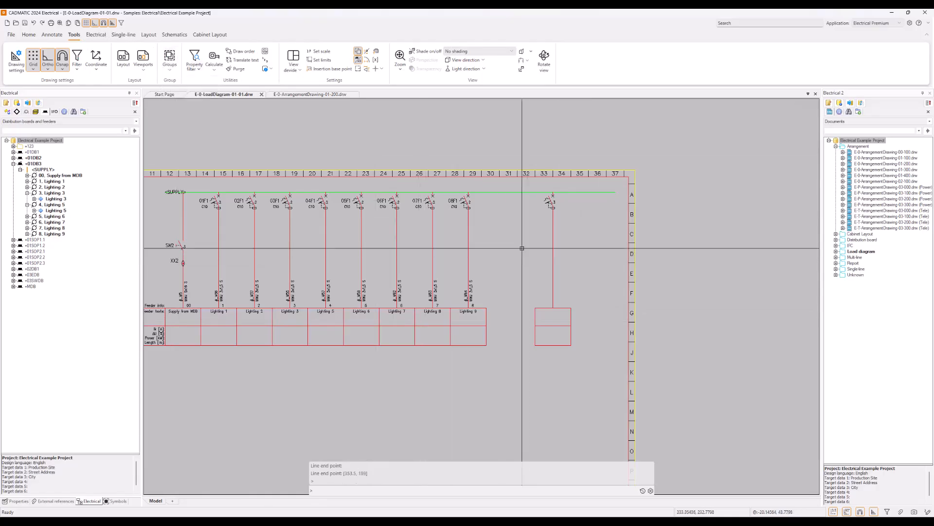
{"action": "left_click", "coordinate": [466, 229]}
{"action": "left_click", "coordinate": [483, 239]}
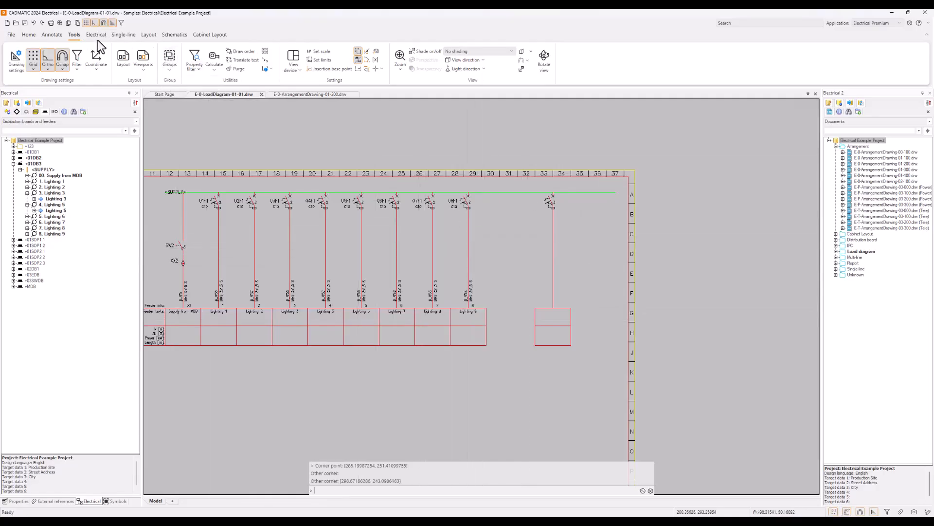
Start saving a user feeder package symbol from the new RCBO, line and feeder info table, with its insertion point on the busbar at 353.5, 280
{"action": "left_click", "coordinate": [119, 34]}
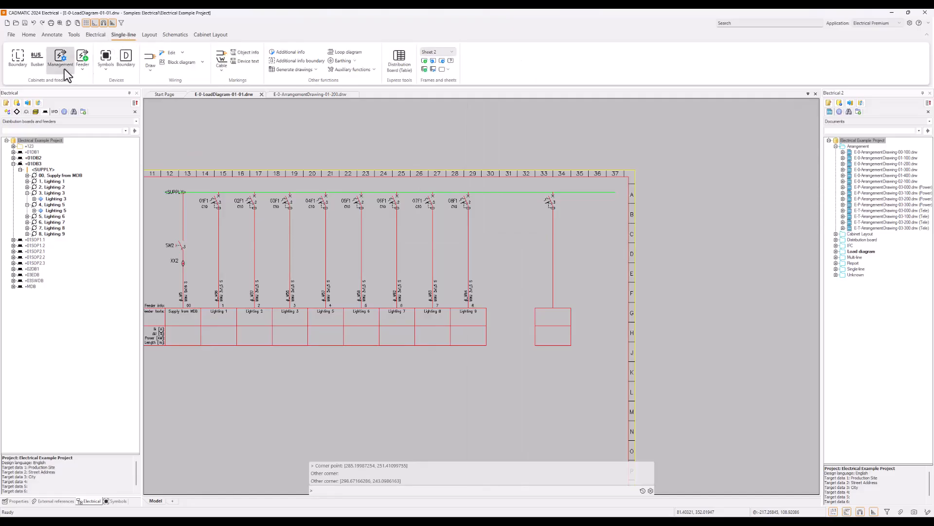
{"action": "left_click", "coordinate": [104, 70]}
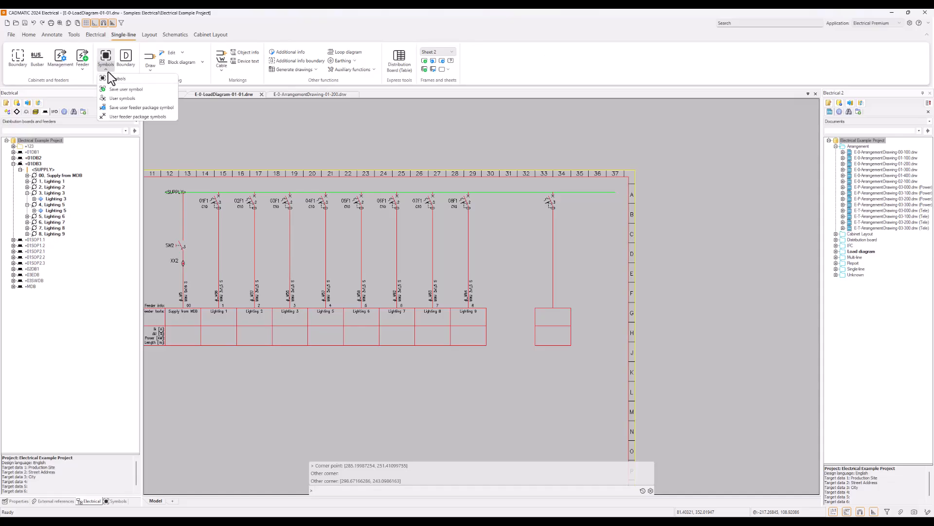
{"action": "left_click", "coordinate": [158, 108]}
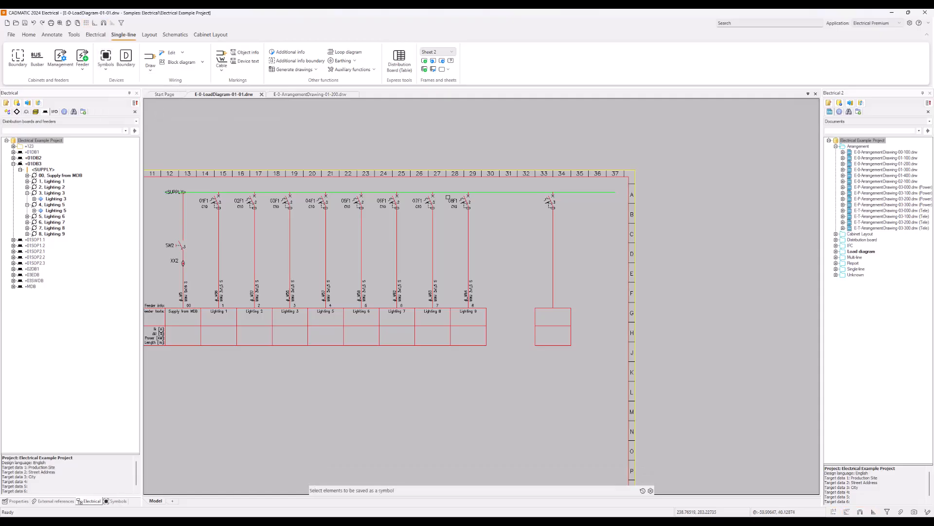
{"action": "left_click", "coordinate": [517, 191]}
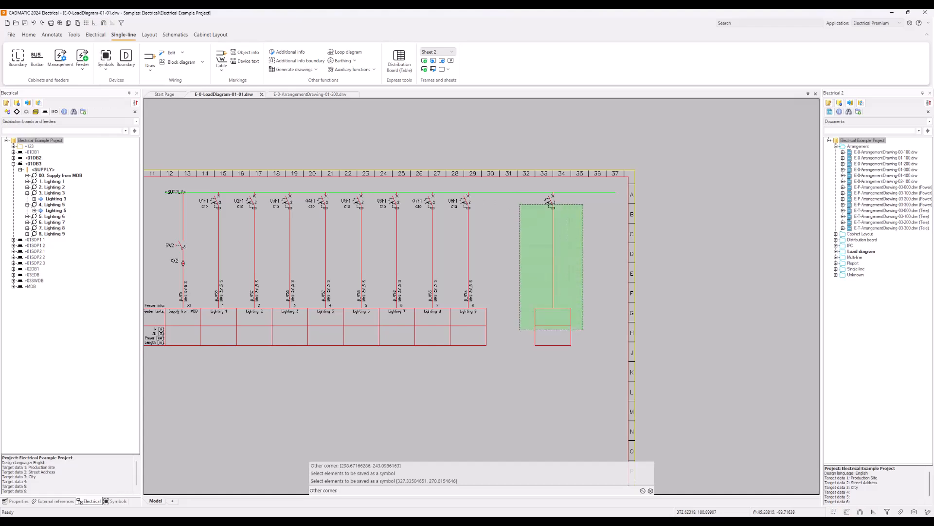
{"action": "left_click", "coordinate": [585, 333]}
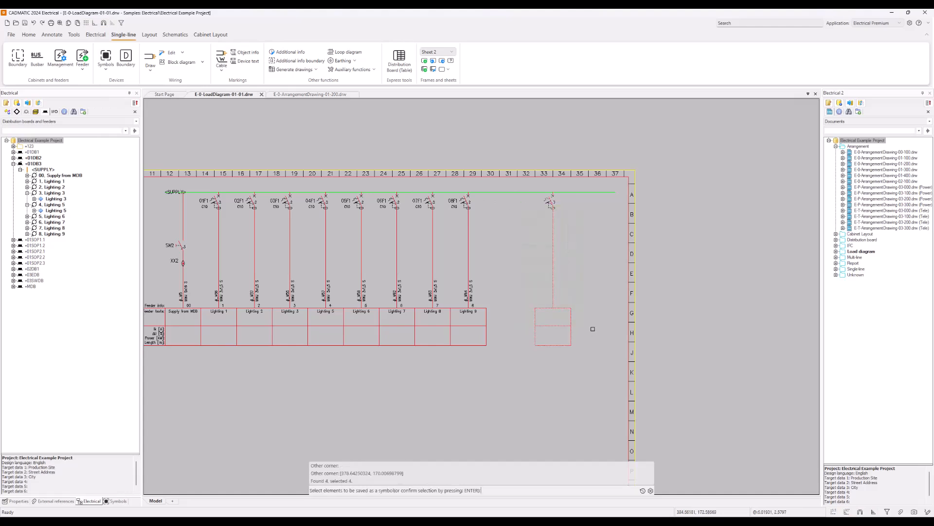
{"action": "key", "text": "Return"}
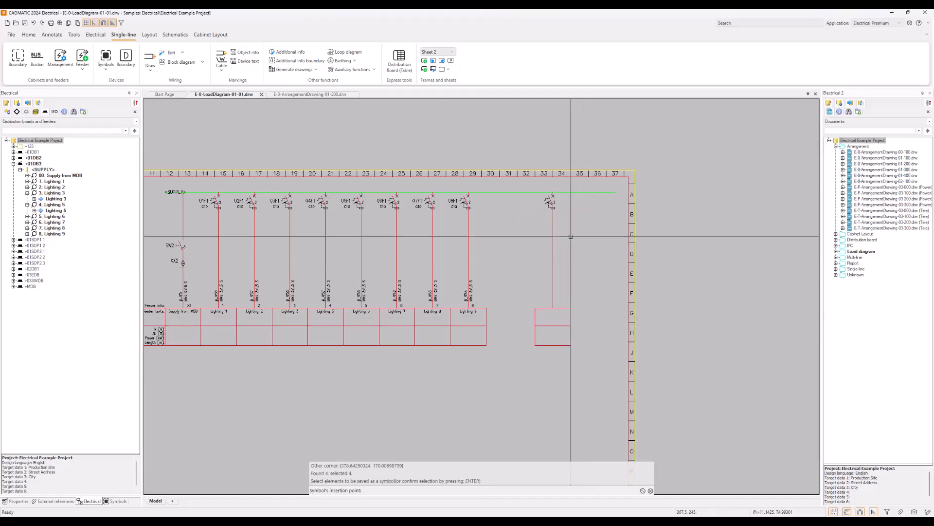
{"action": "left_click", "coordinate": [553, 192]}
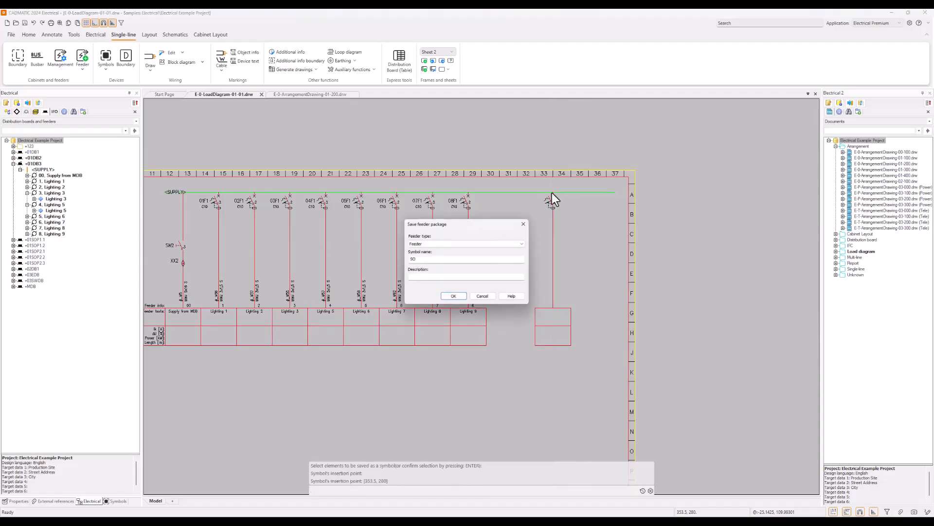
Save the feeder package with feeder type Feeder, using SO_EXAMPLE_1 as both symbol name and description
{"action": "left_click", "coordinate": [482, 245]}
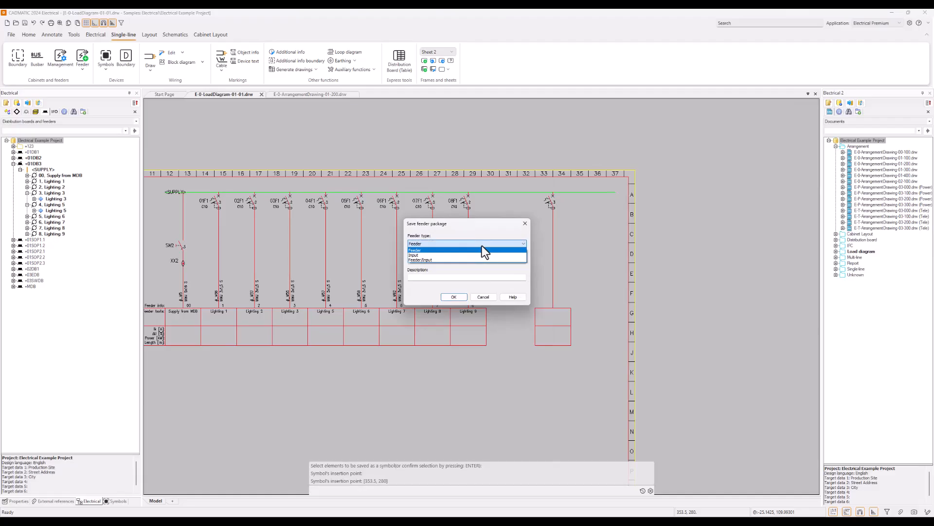
{"action": "left_click", "coordinate": [481, 250]}
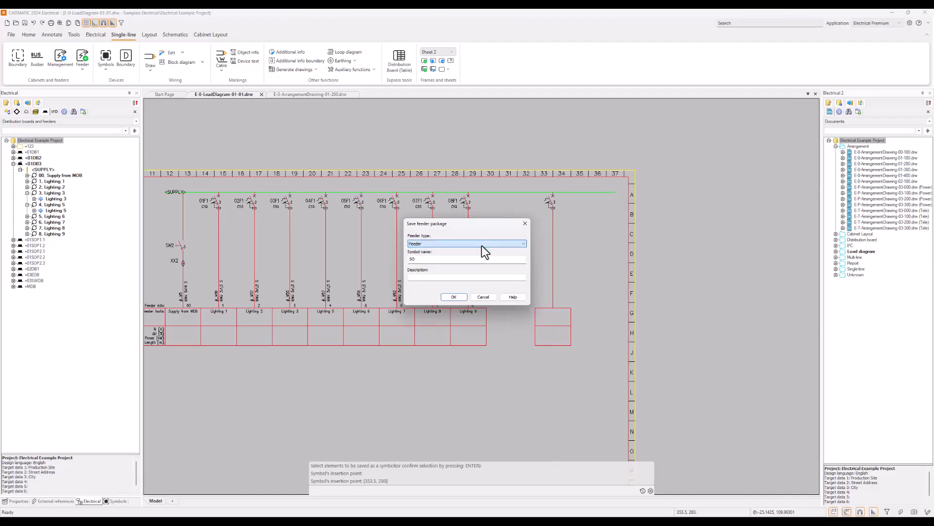
{"action": "left_click", "coordinate": [433, 259]}
{"action": "type", "text": "SO"}
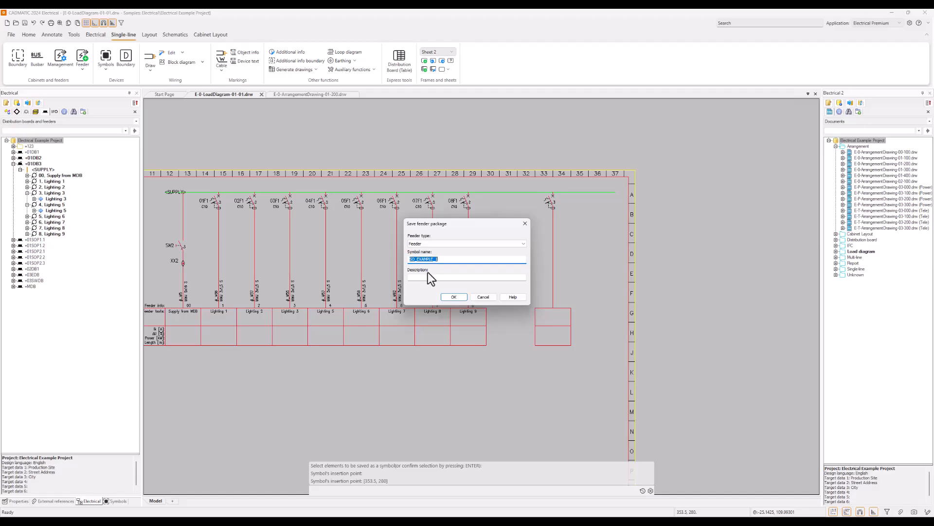
{"action": "left_click", "coordinate": [437, 276]}
{"action": "type", "text": "SO_EXAMPLE_1"}
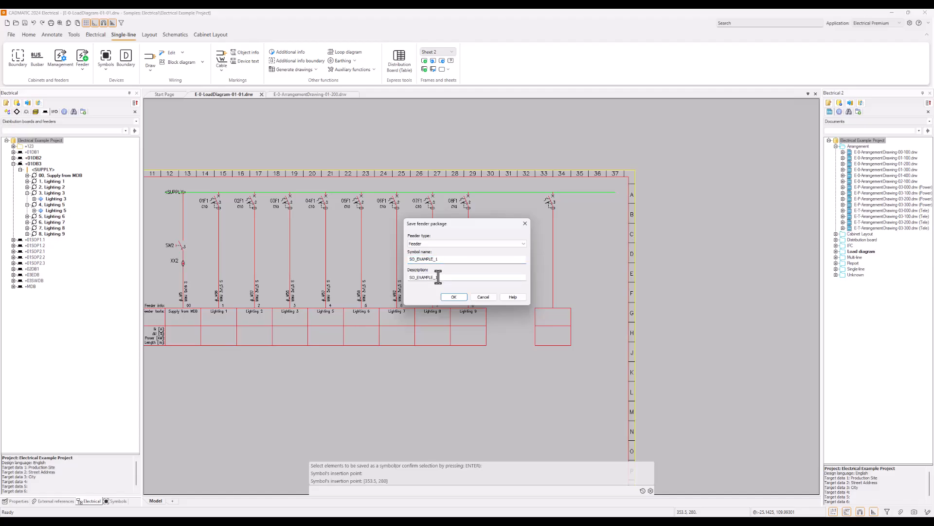
{"action": "left_click", "coordinate": [453, 298]}
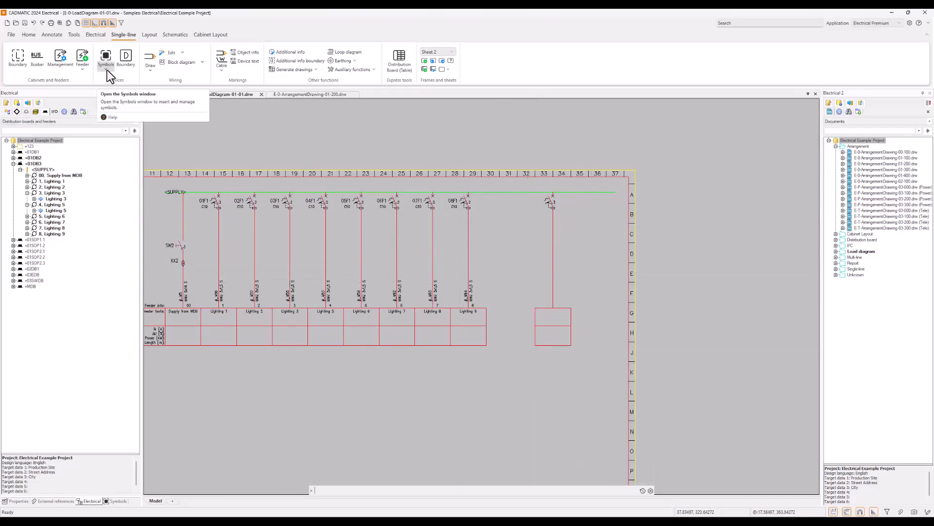
Replace the symbol package of group 8's feeder (Lighting 9) with SO_EXAMPLE_1 from User's own packages and apply the feeder properties
{"action": "left_click", "coordinate": [486, 314]}
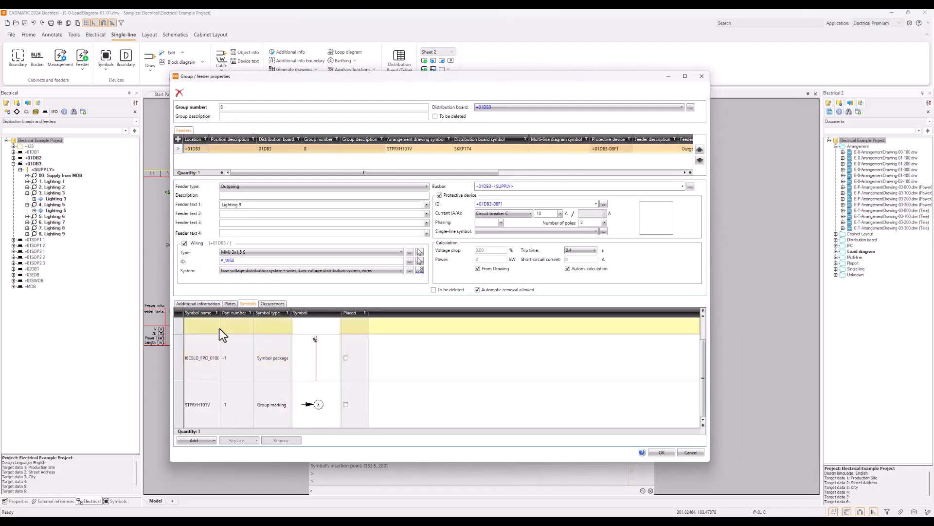
{"action": "left_click", "coordinate": [178, 350]}
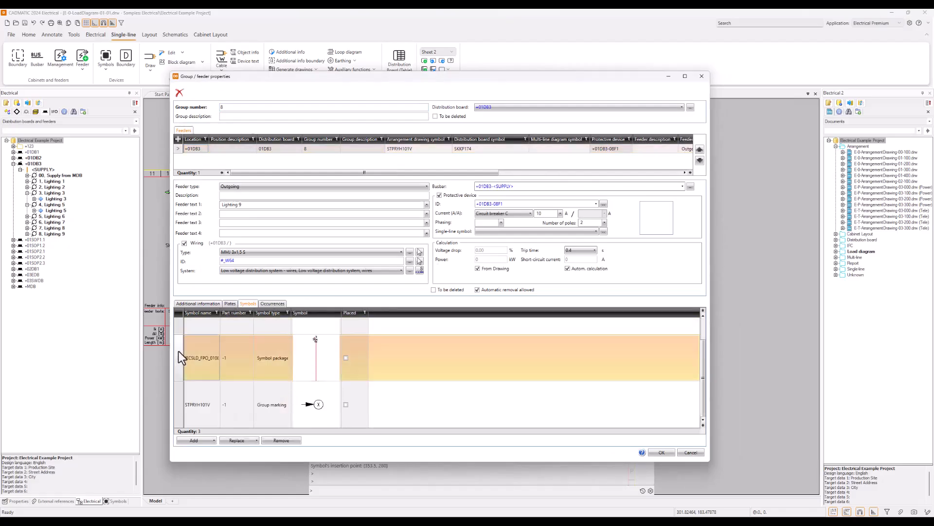
{"action": "left_click", "coordinate": [259, 441]}
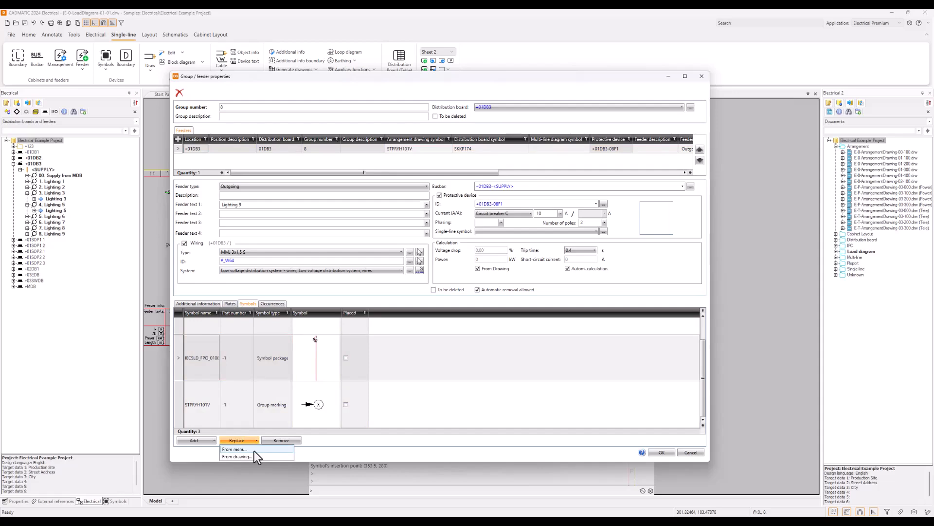
{"action": "left_click", "coordinate": [254, 453]}
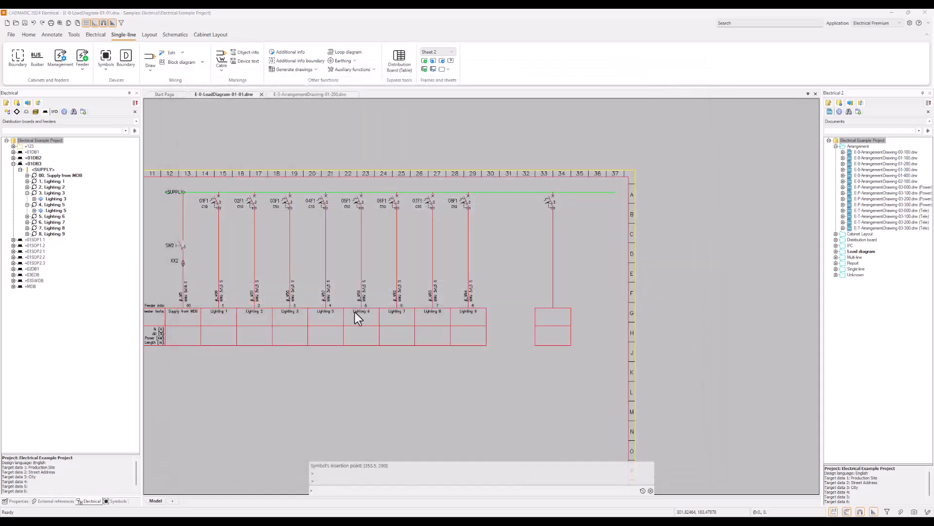
{"action": "left_click", "coordinate": [550, 202]}
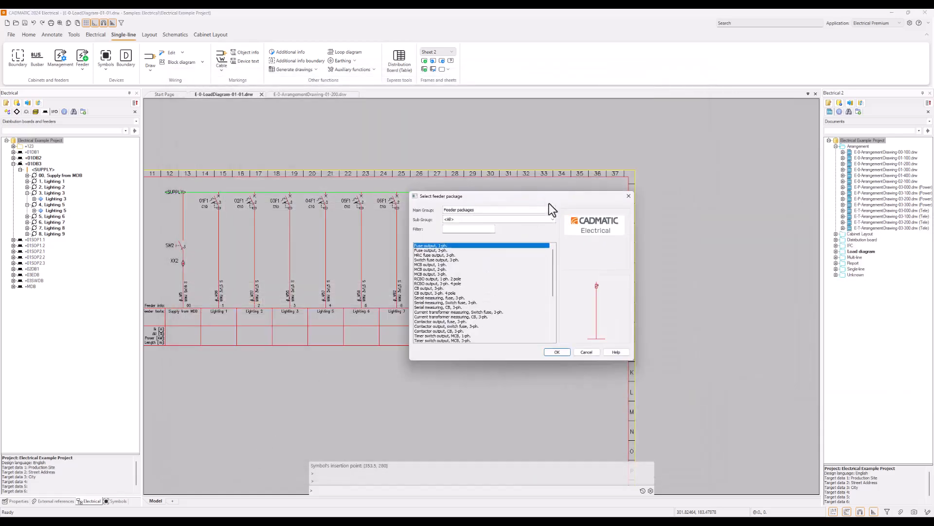
{"action": "left_click", "coordinate": [553, 209]}
{"action": "left_click", "coordinate": [532, 230]}
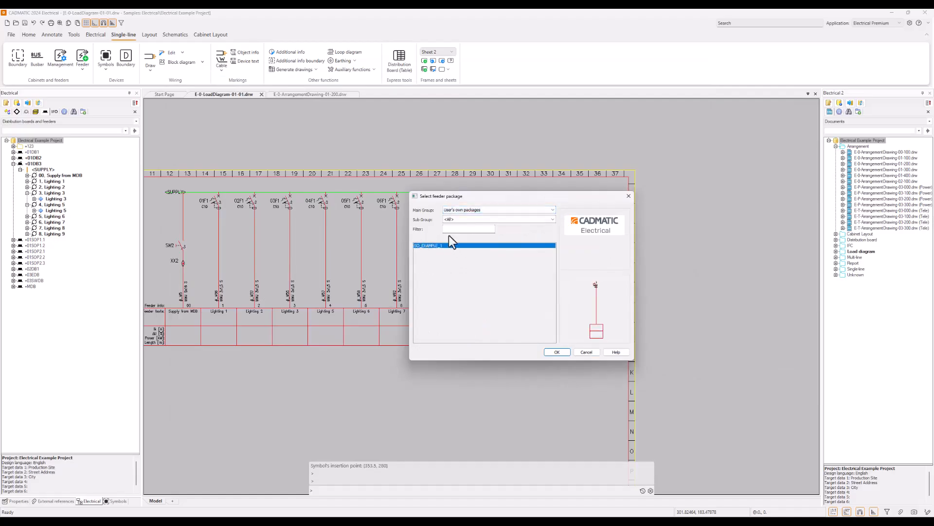
{"action": "left_click", "coordinate": [556, 352]}
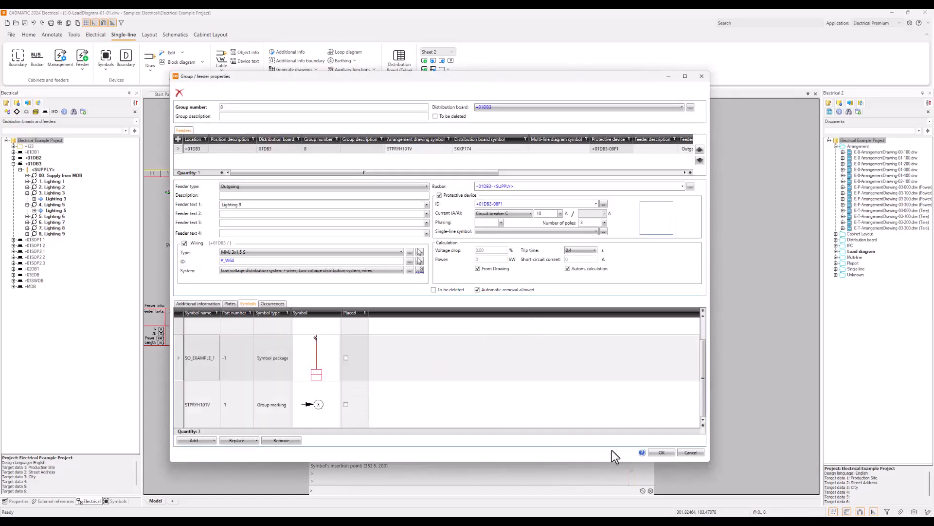
{"action": "left_click", "coordinate": [661, 452]}
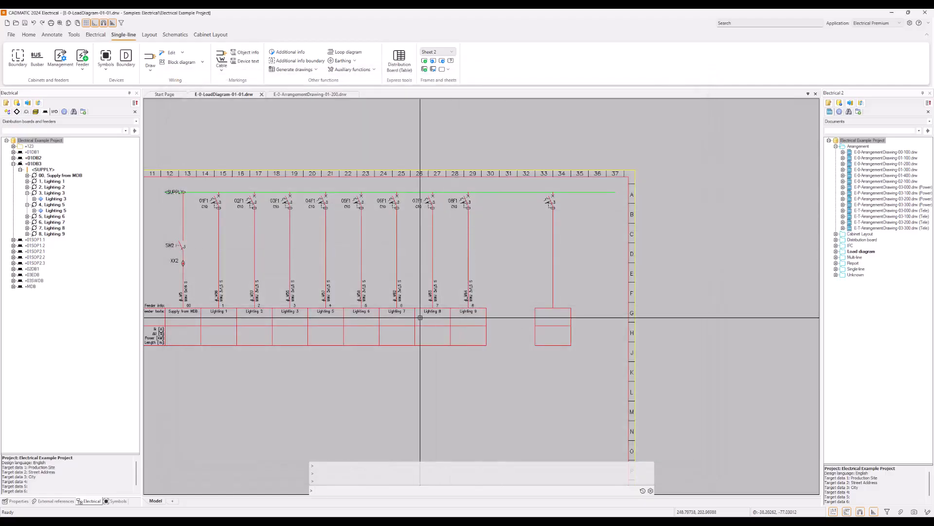
Check the 08F1 feeder's replaced symbols up close and against the whole load diagram sheet
{"action": "scroll", "coordinate": [438, 209], "scroll_direction": "up", "scroll_amount": 5}
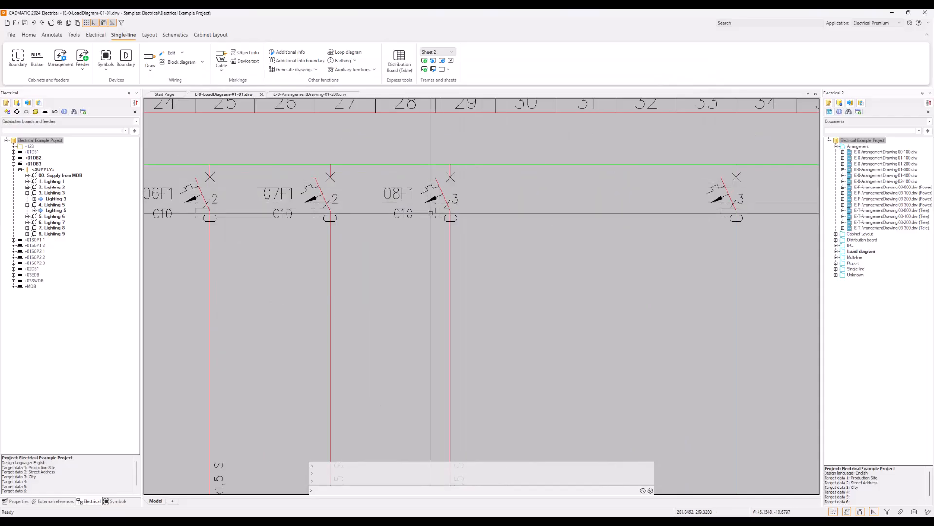
{"action": "scroll", "coordinate": [490, 214], "scroll_direction": "down", "scroll_amount": 3}
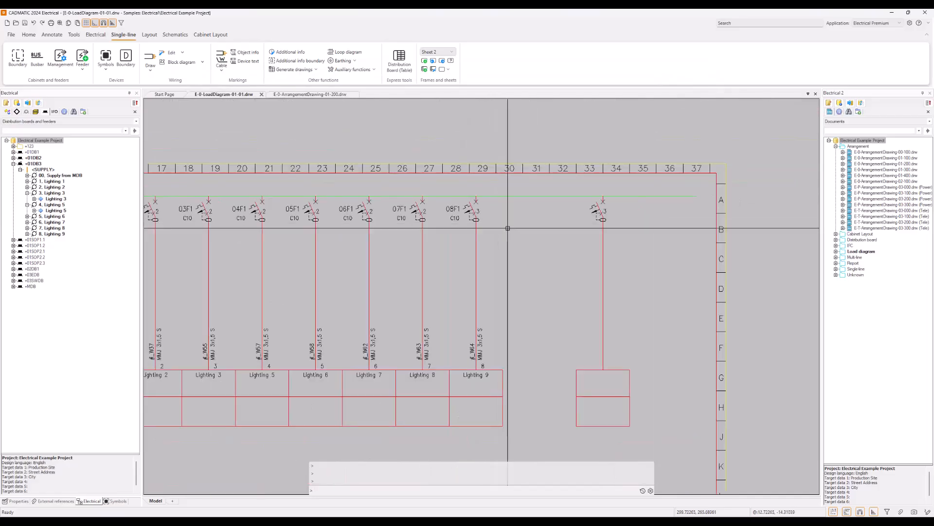
{"action": "middle_click_drag", "start_coordinate": [544, 278], "coordinate": [506, 251]}
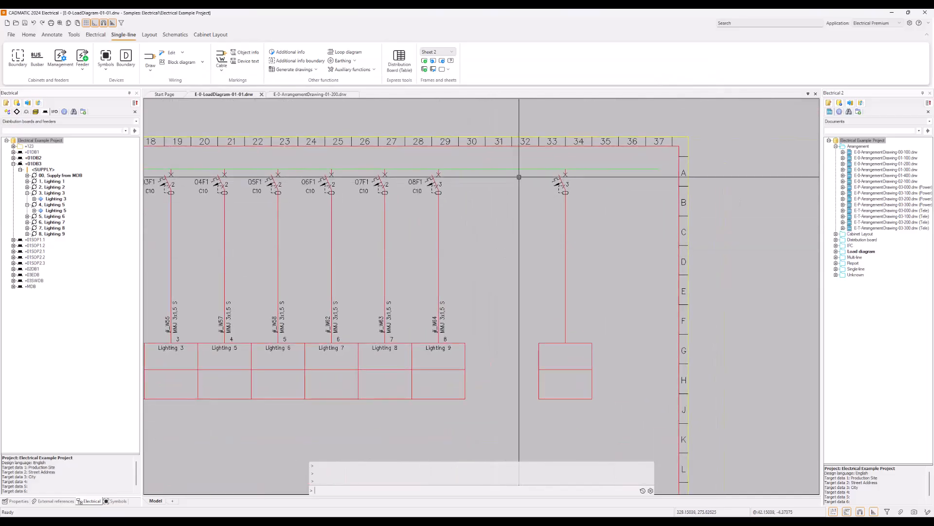
{"action": "scroll", "coordinate": [519, 177], "scroll_direction": "down", "scroll_amount": 3}
{"action": "middle_click_drag", "start_coordinate": [603, 227], "coordinate": [630, 144]}
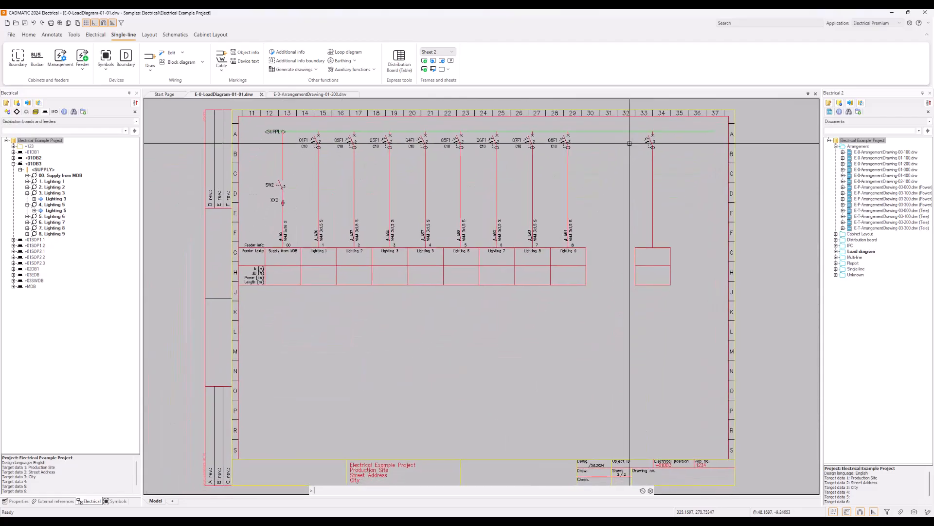